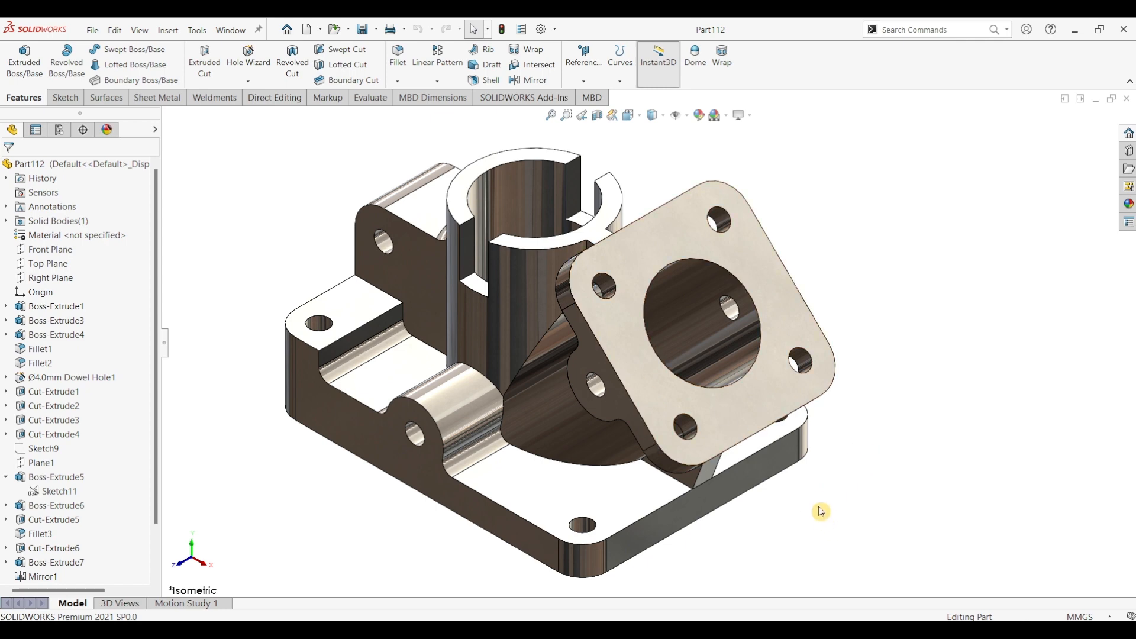
Examine the finished Part112 model from another angle and review its dimensioned PDF drawing.
middle_drag(821, 501, 858, 459)
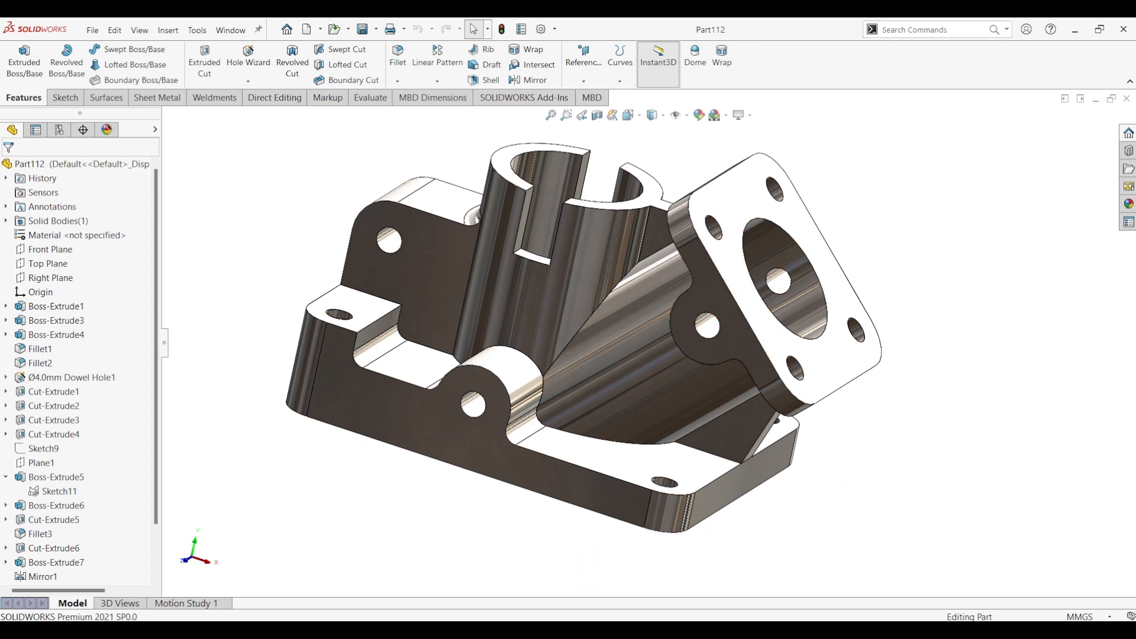
key(alt+Tab)
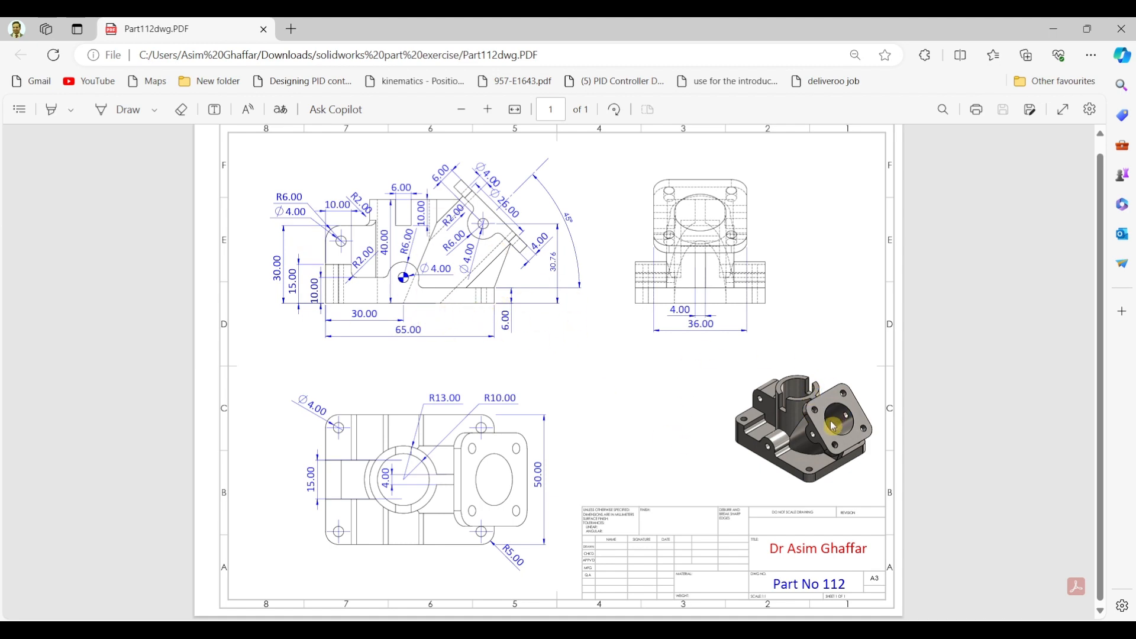
click(1049, 39)
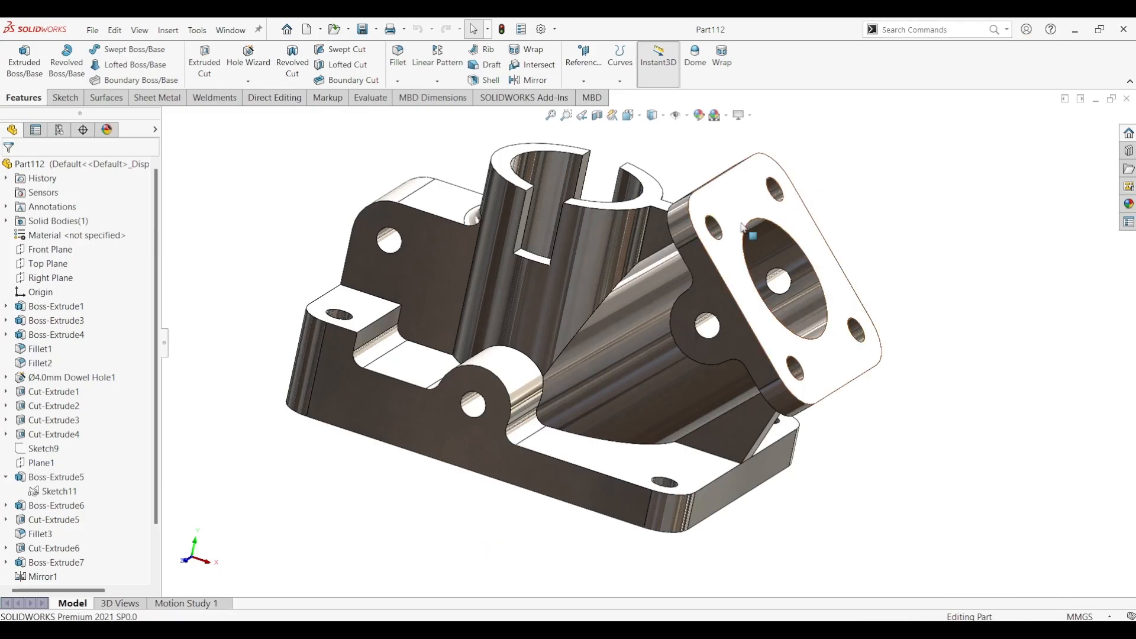
Create a new part document.
click(94, 36)
click(93, 47)
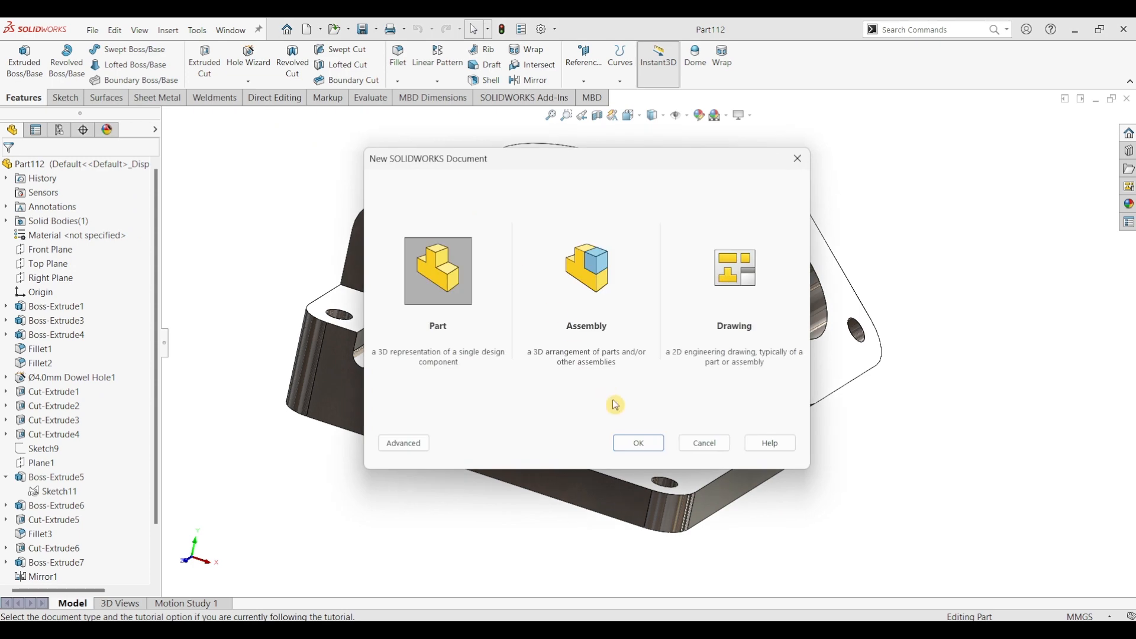
click(629, 441)
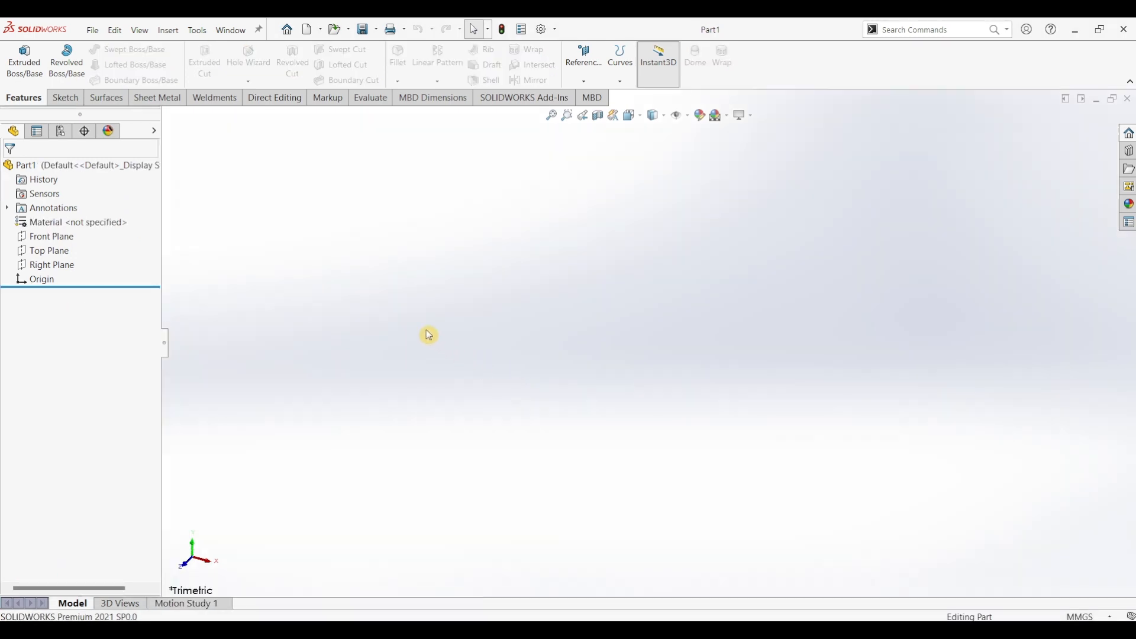
Sketch a circle centred on the origin on the Top Plane with a radius of 26 mm.
click(54, 251)
click(64, 97)
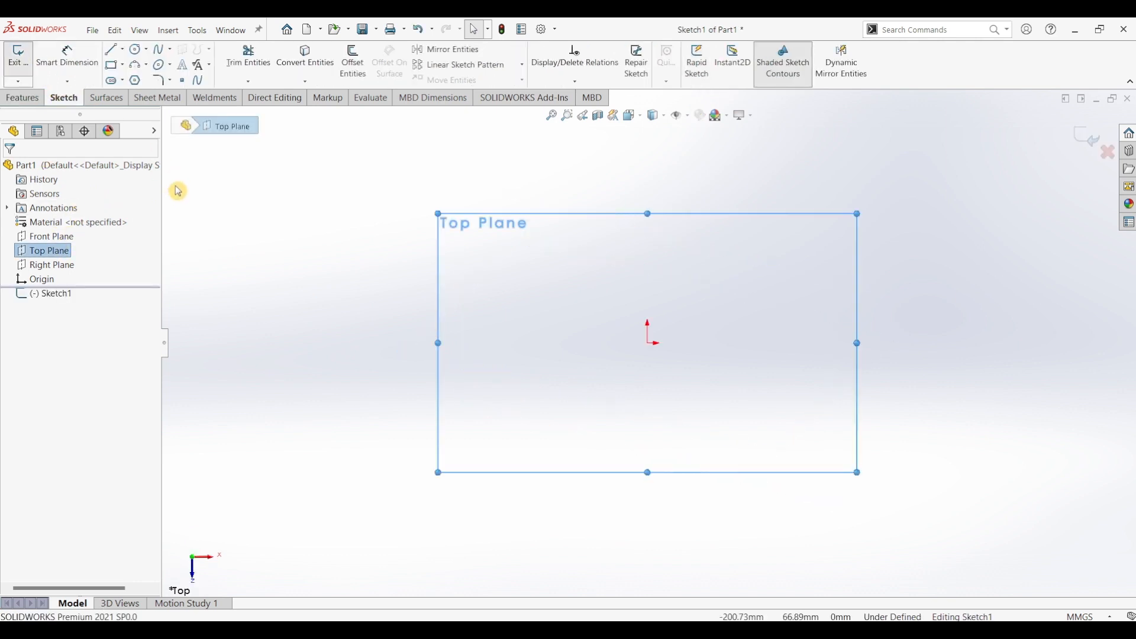
click(136, 49)
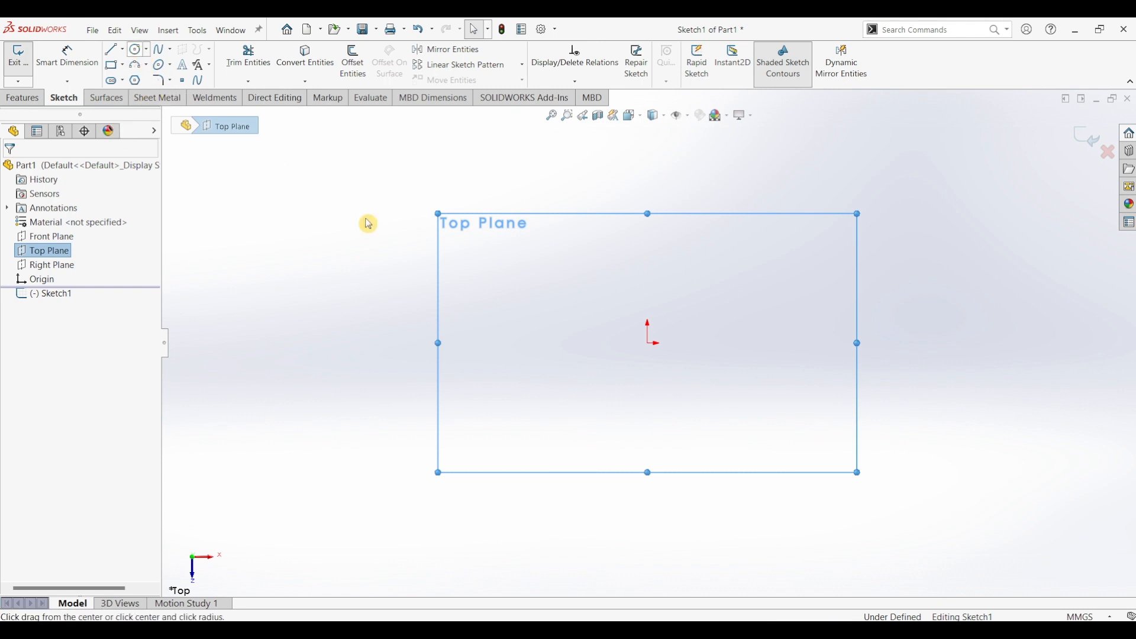
click(648, 343)
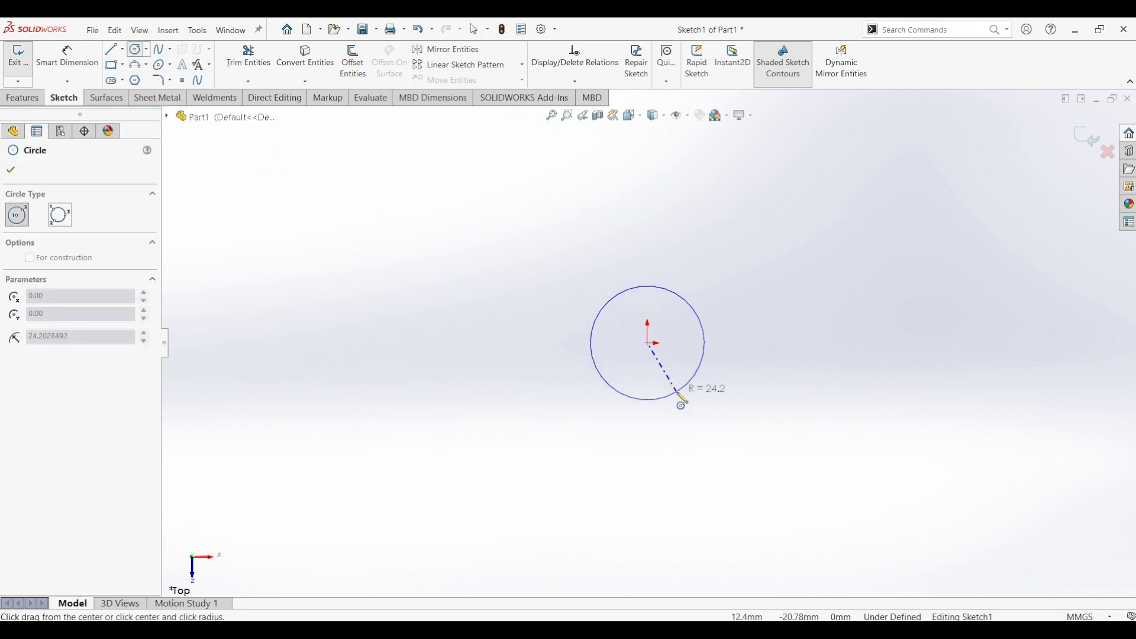
click(681, 392)
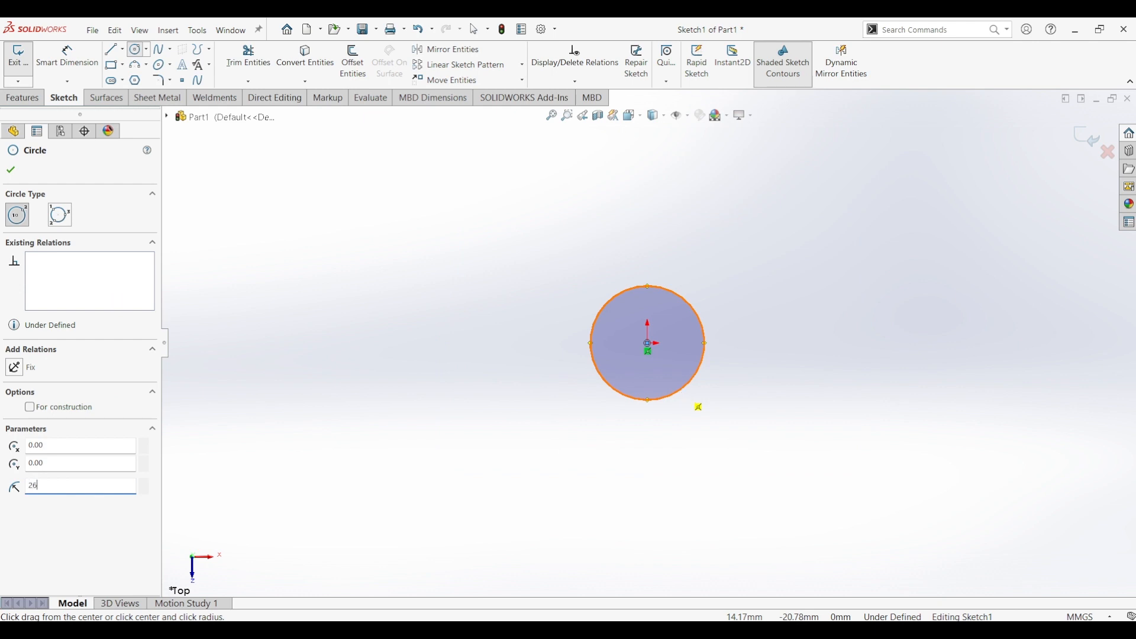
text(26)
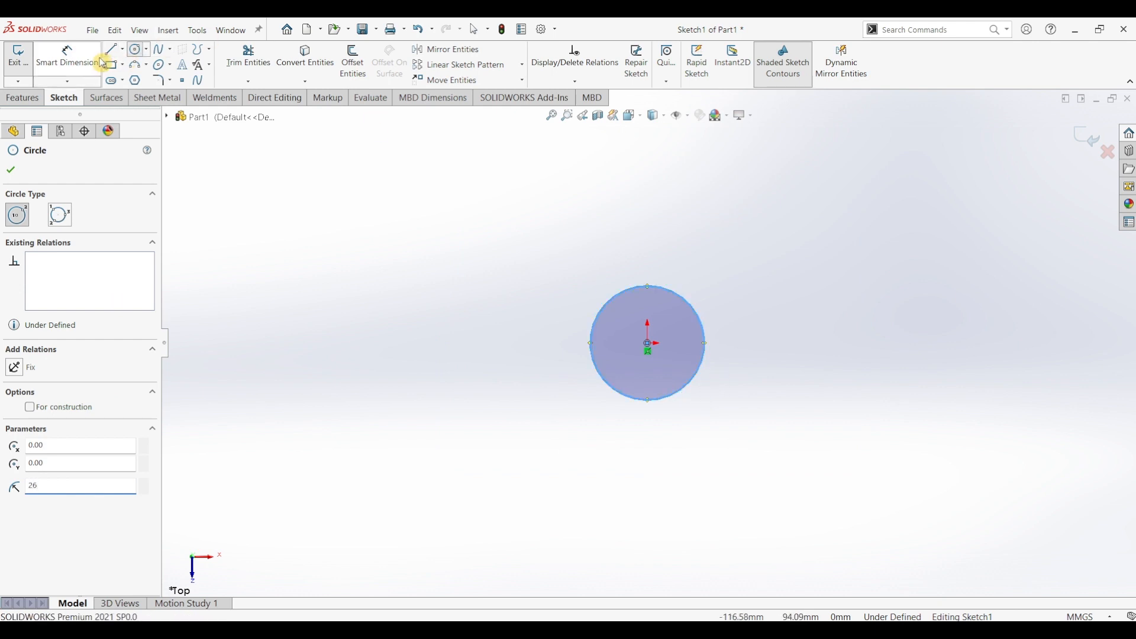
Dimension the circle's diameter and set it to 26 mm.
click(67, 56)
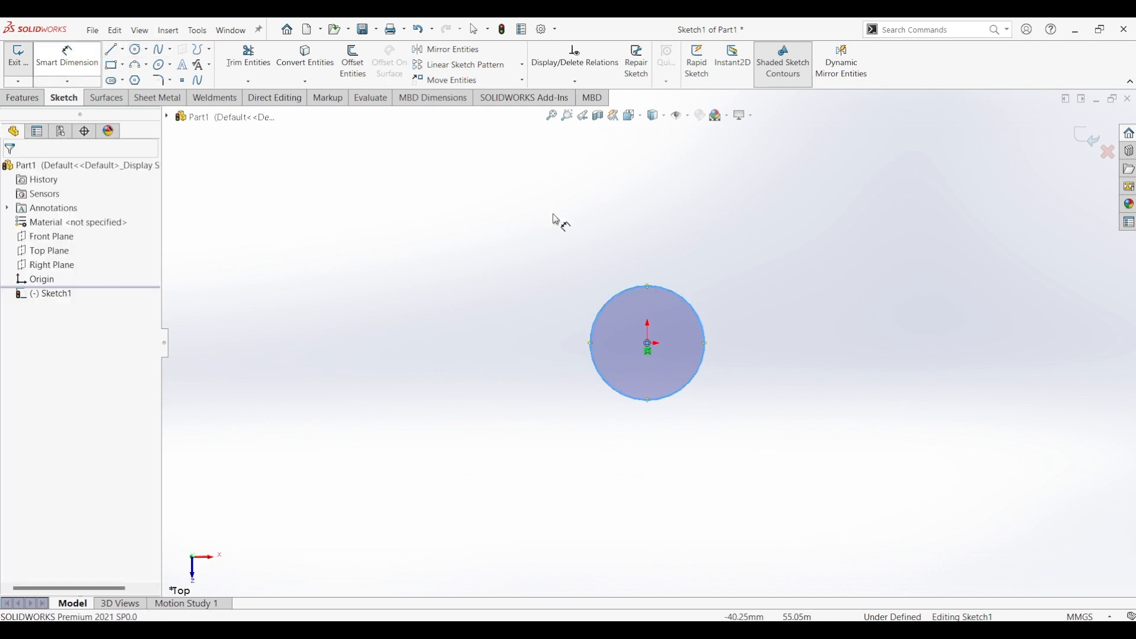
click(678, 294)
click(747, 338)
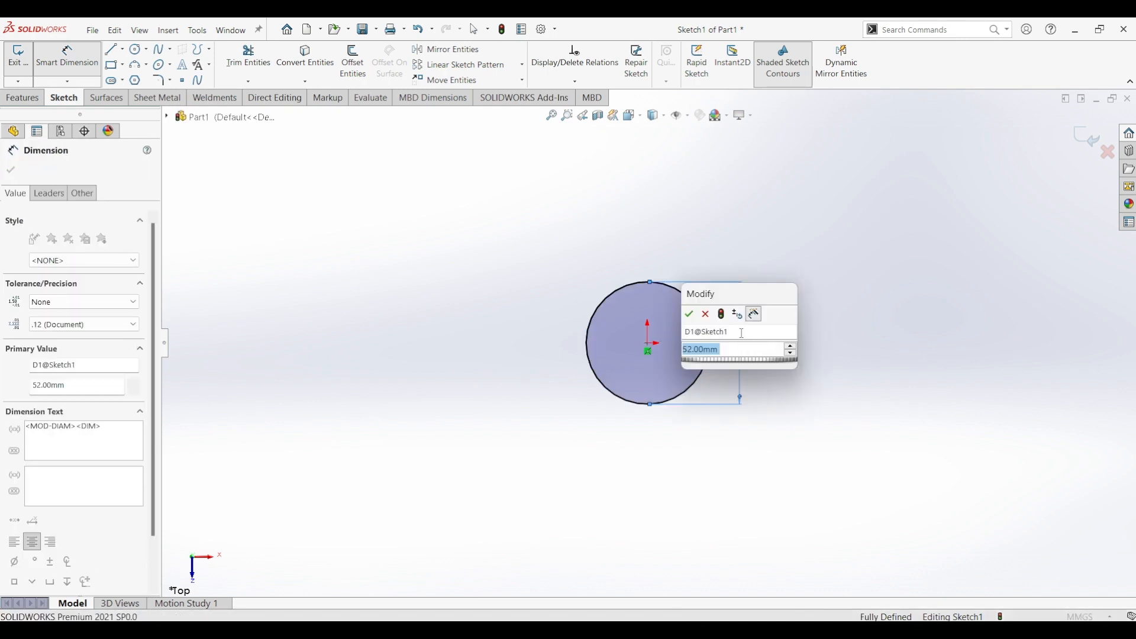
text(26)
key(Return)
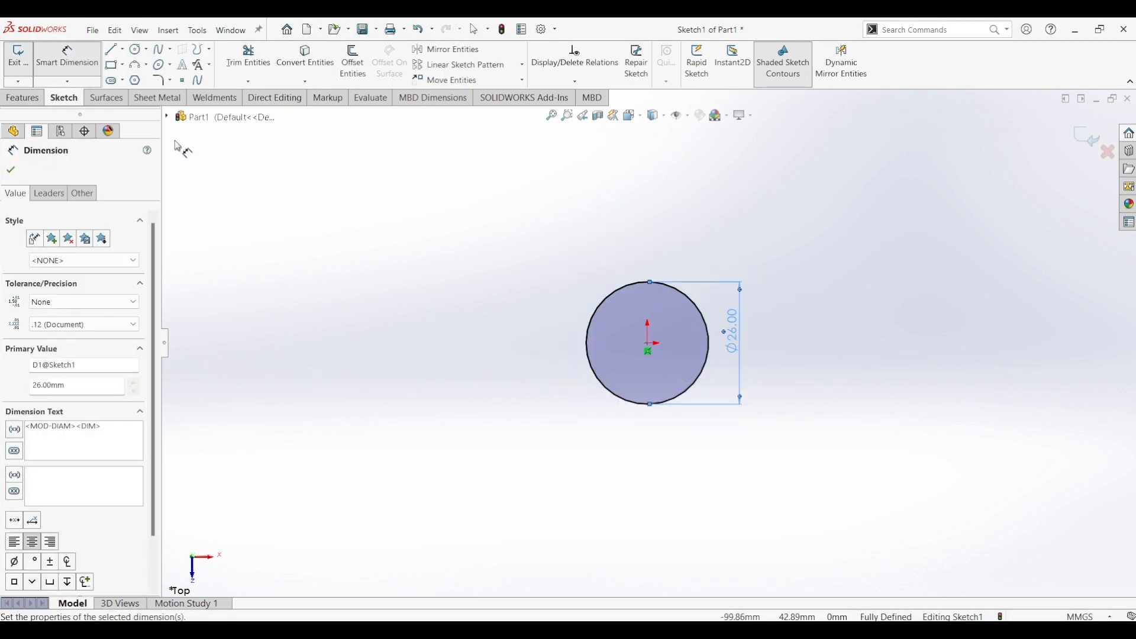
Extrude the circle into a solid cylinder with a blind depth of 40 mm.
click(23, 98)
click(25, 62)
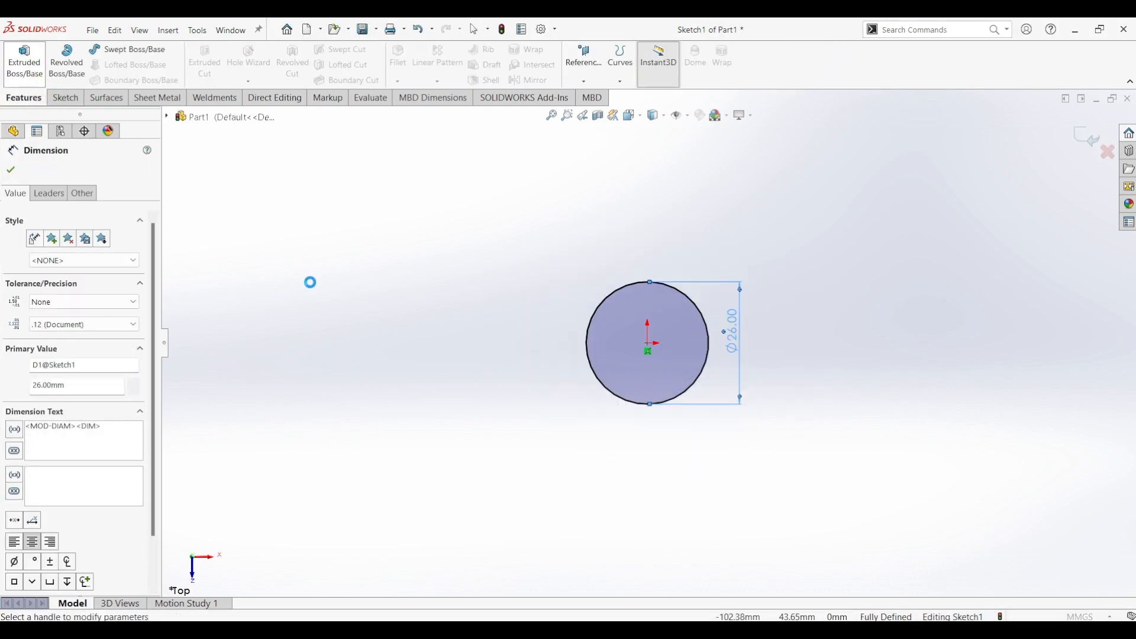
text(40)
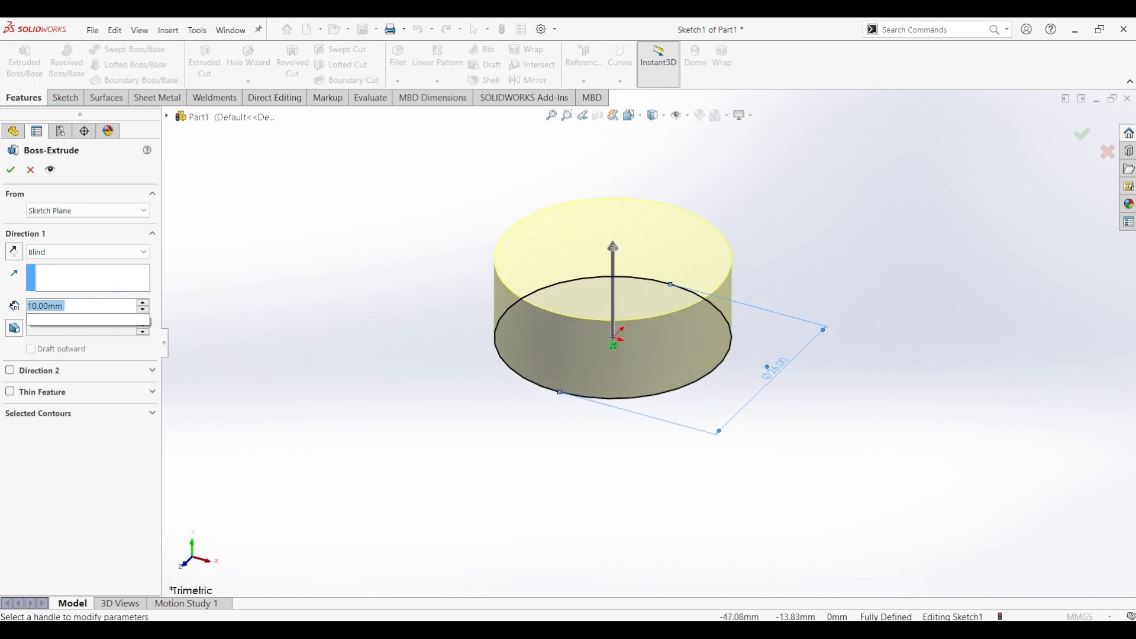
key(Return)
click(11, 173)
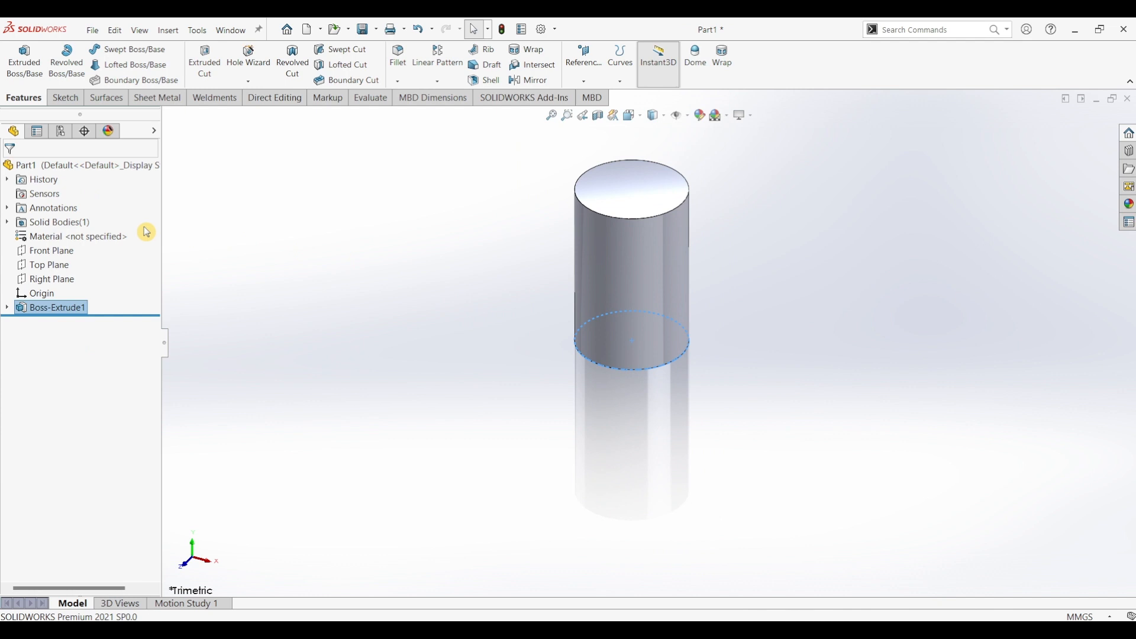
On the Front Plane, sketch a horizontal line about 109 mm long through the origin along the cylinder's base.
click(59, 251)
click(61, 98)
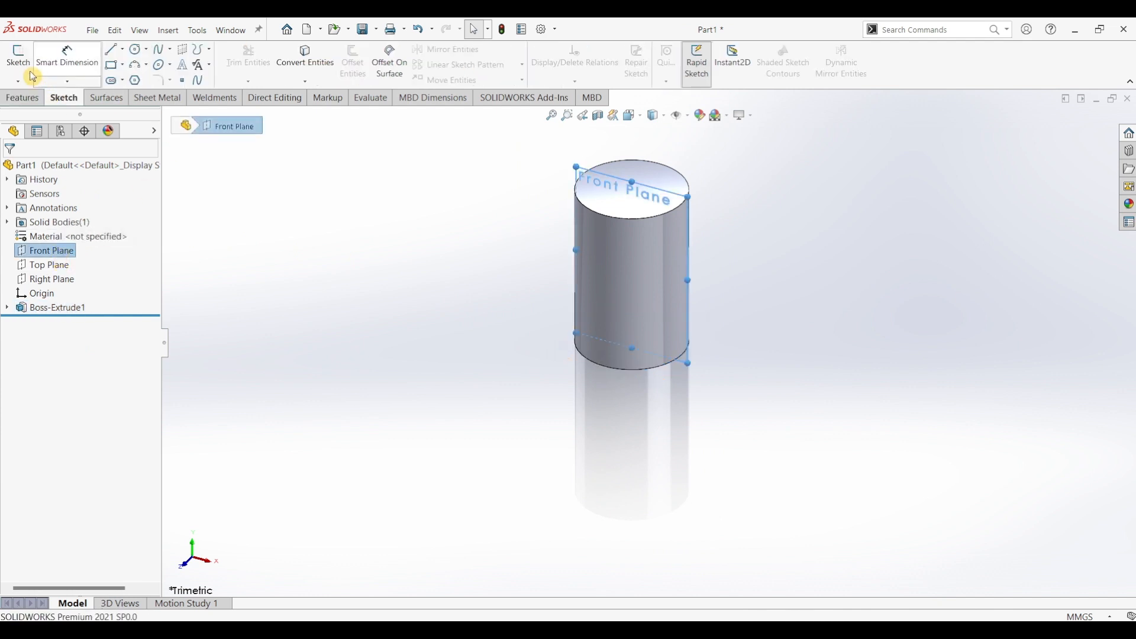
click(18, 59)
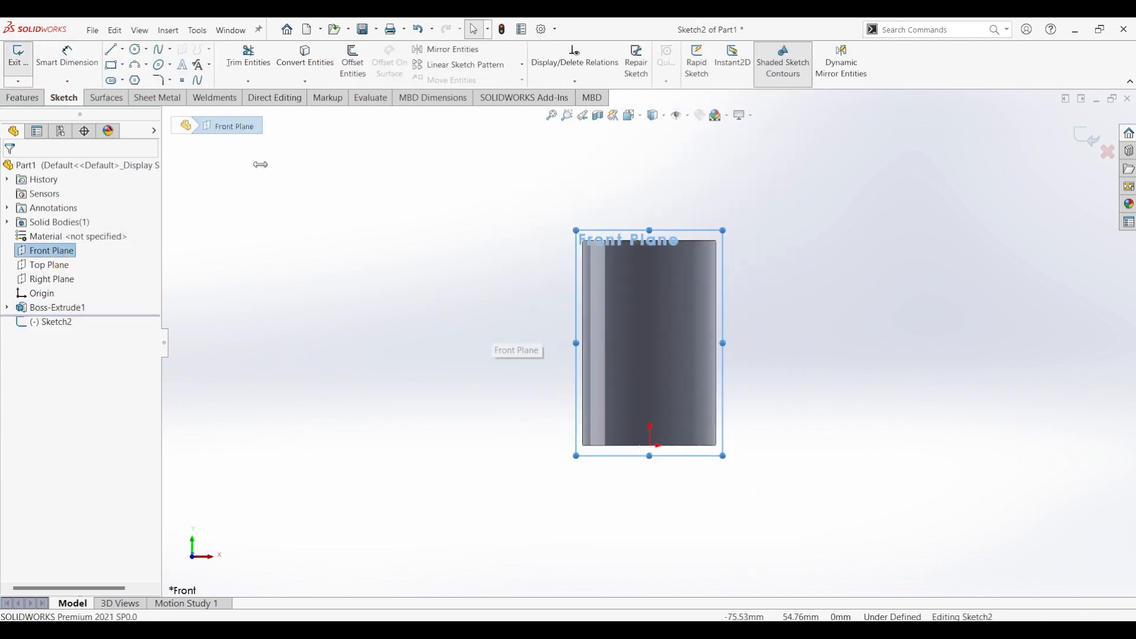
click(110, 48)
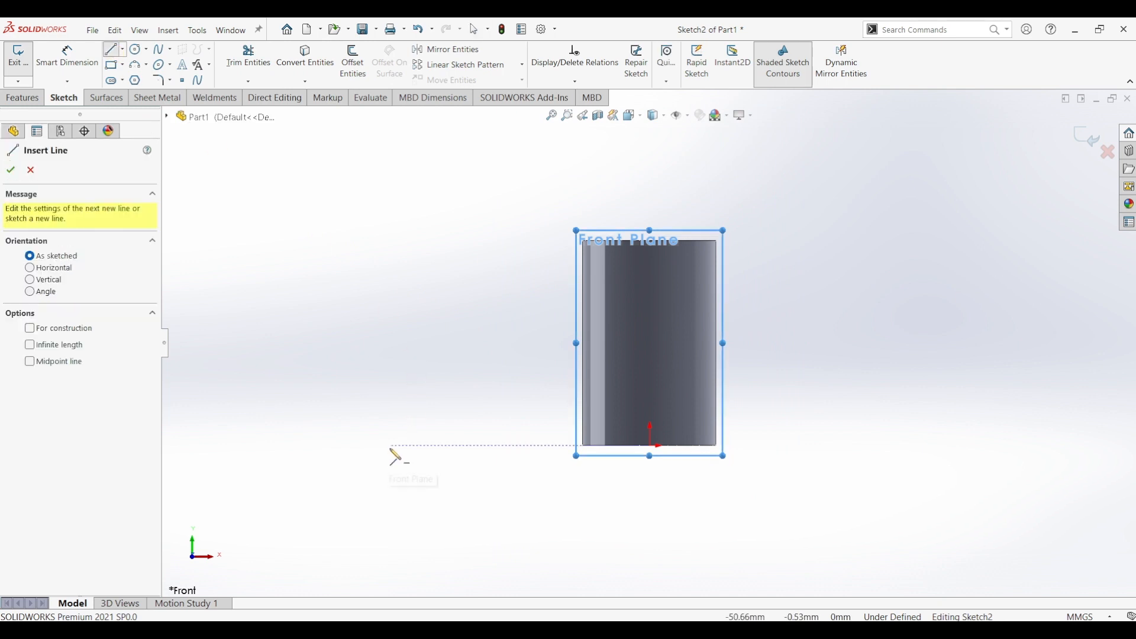
click(391, 445)
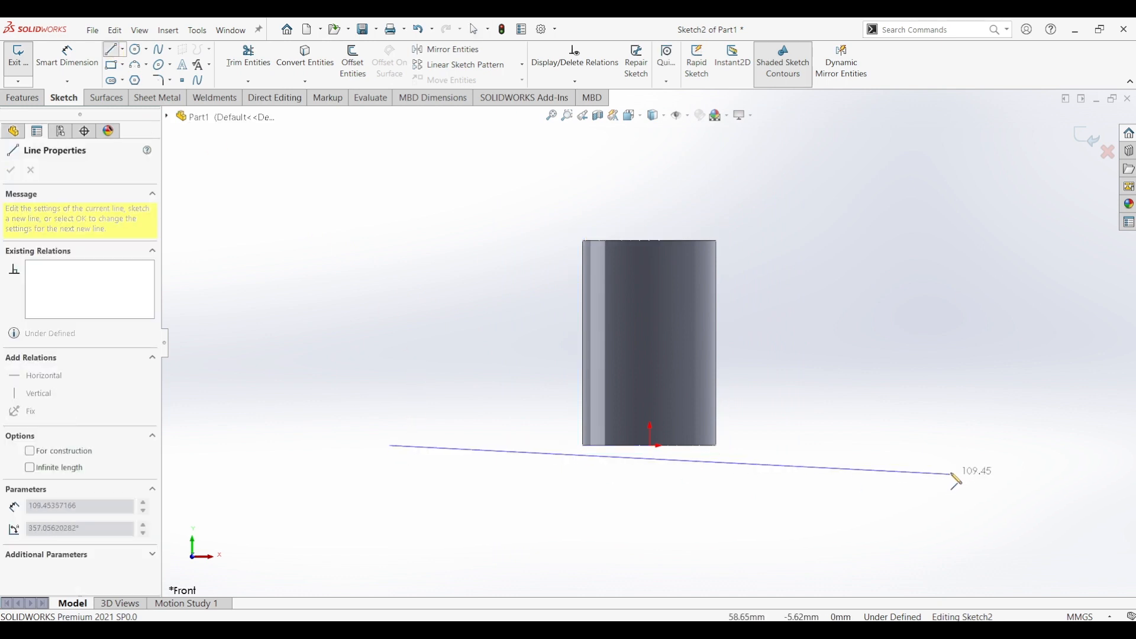
click(948, 445)
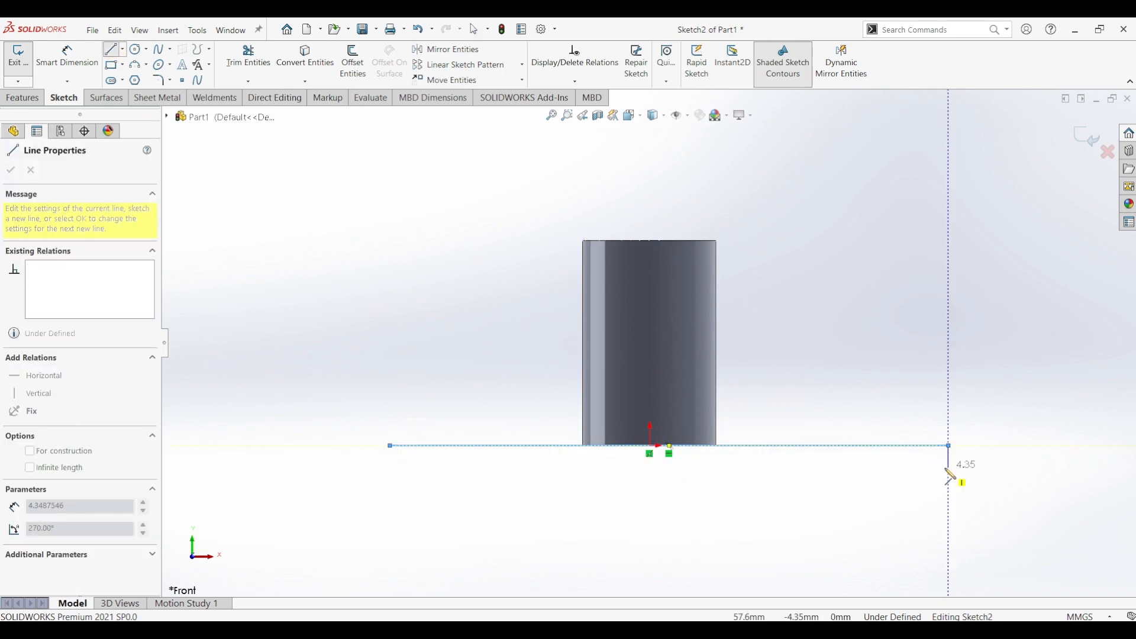
key(Escape)
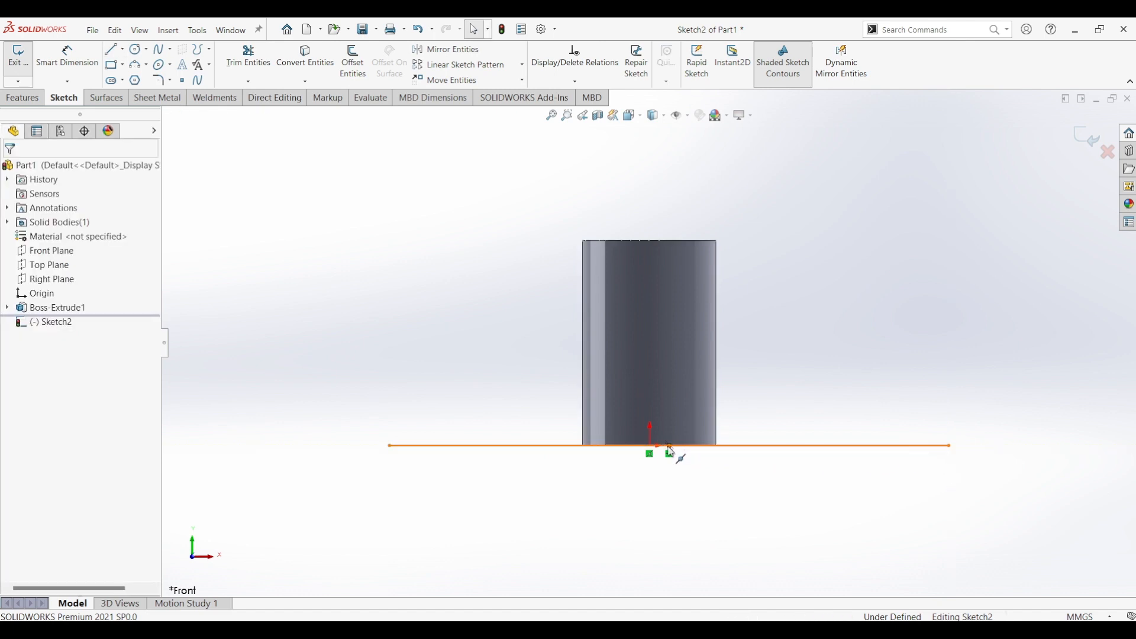
Make the base line's midpoint coincident with the origin.
click(668, 446)
ctrl+click(649, 446)
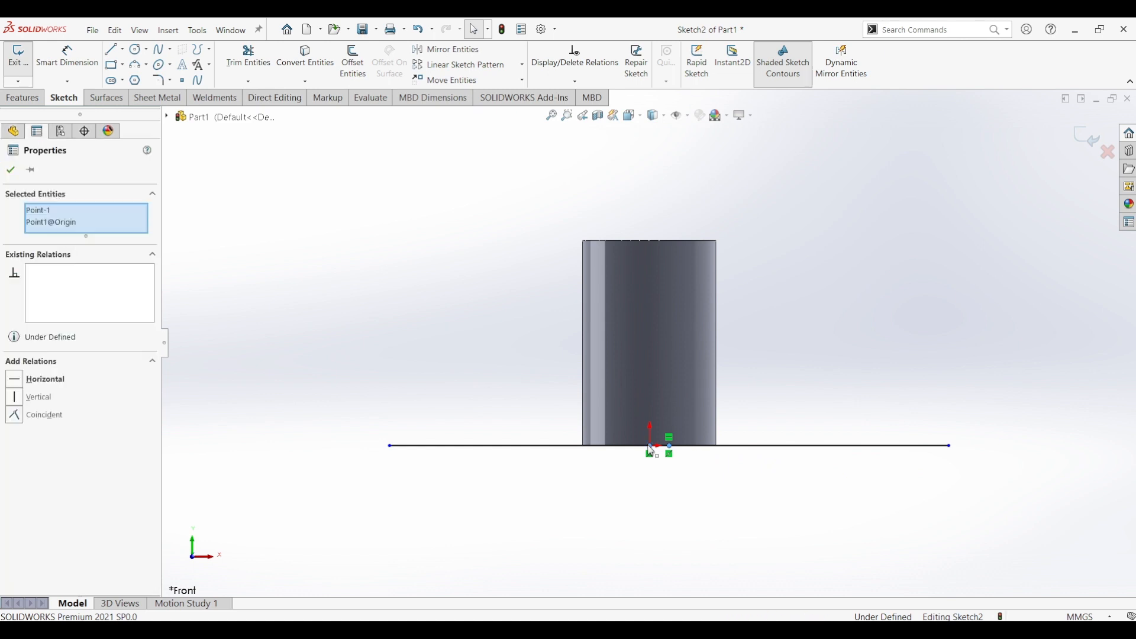
click(718, 394)
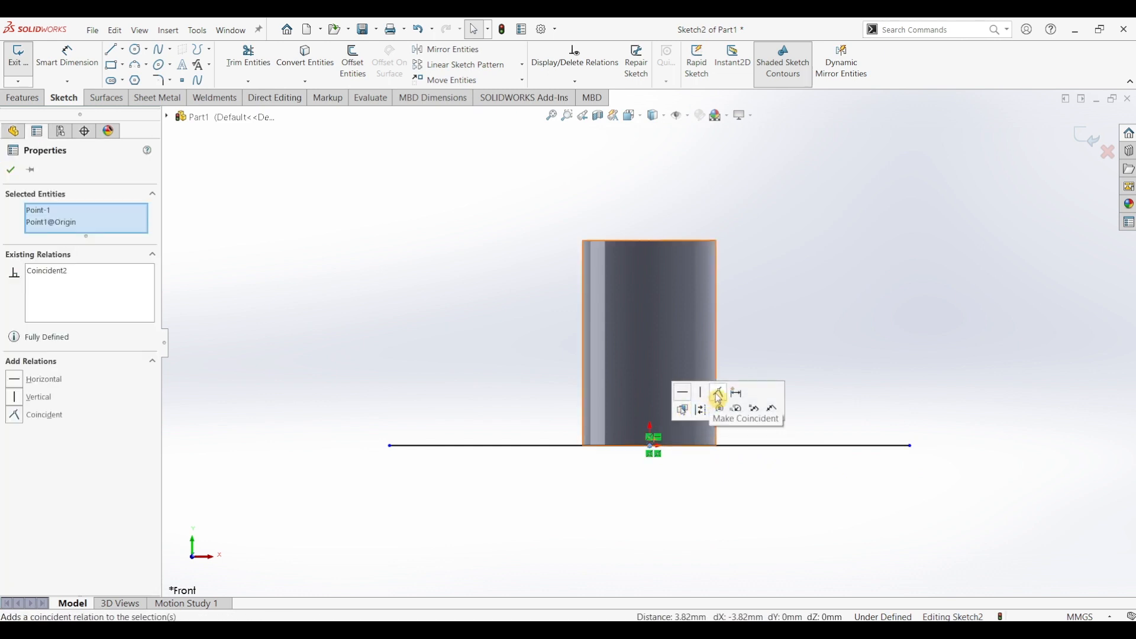
Dimension the base line's length and set it to 65 mm.
click(67, 57)
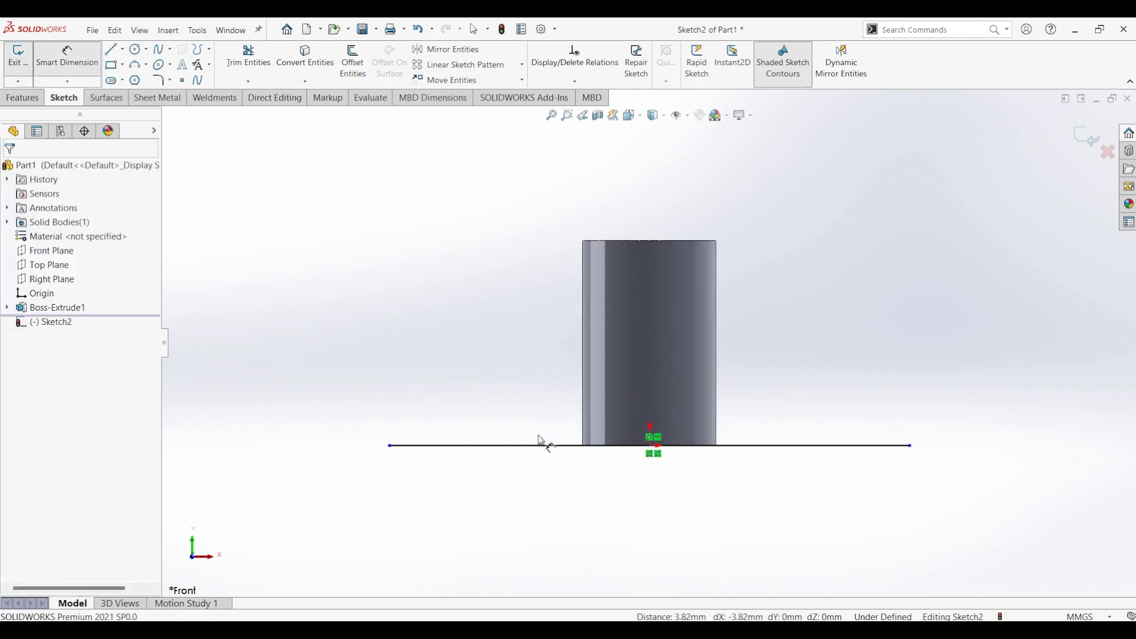
click(572, 484)
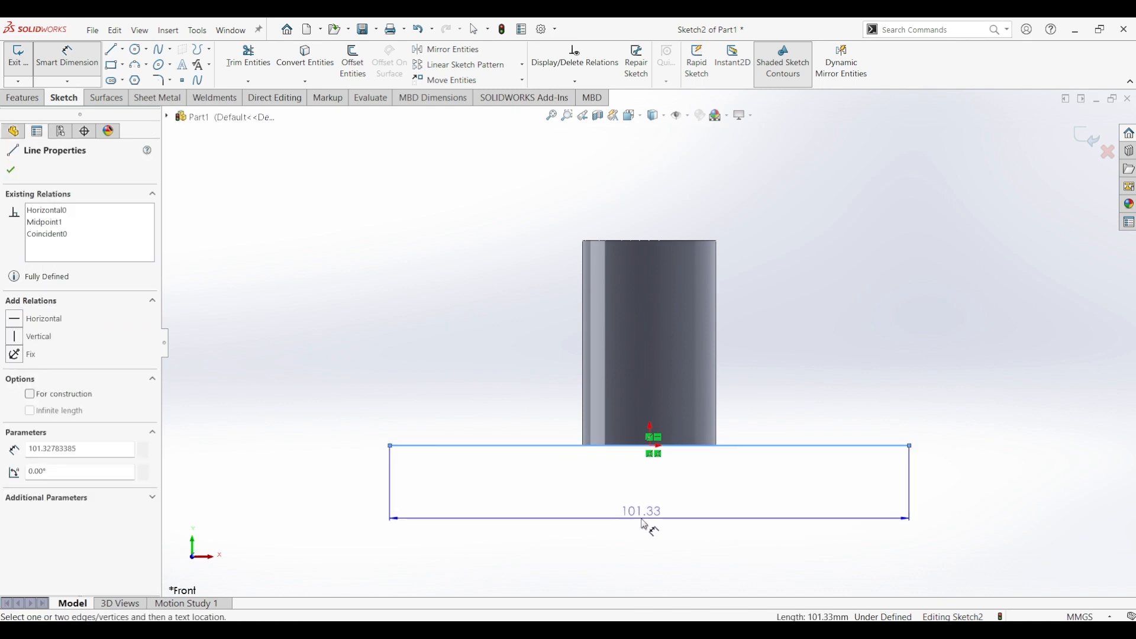
click(651, 524)
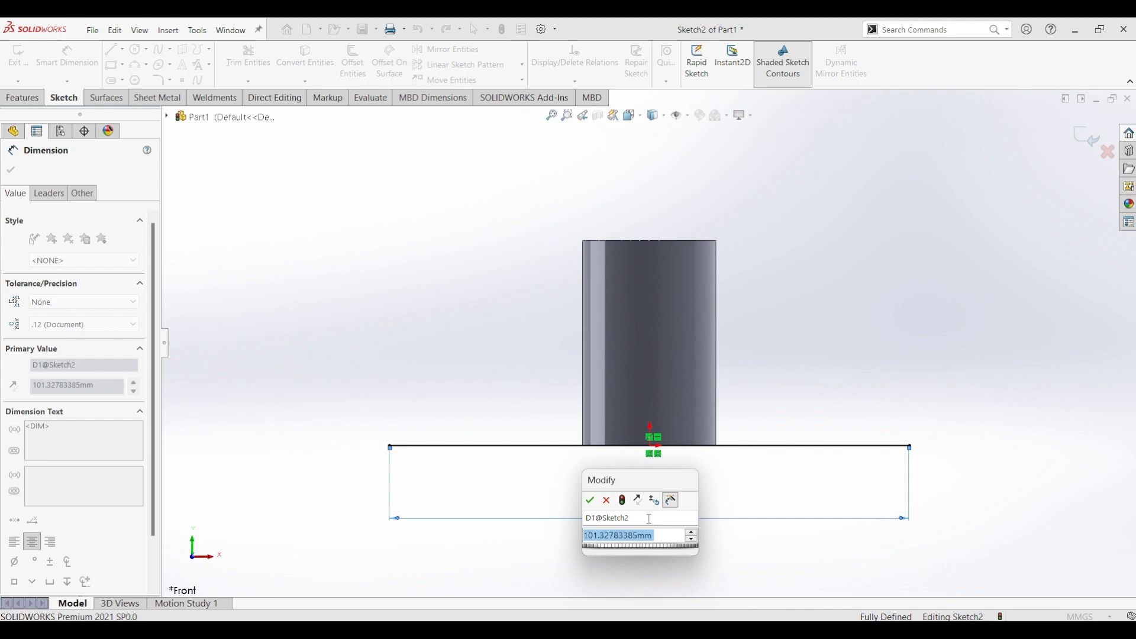
text(65)
key(Return)
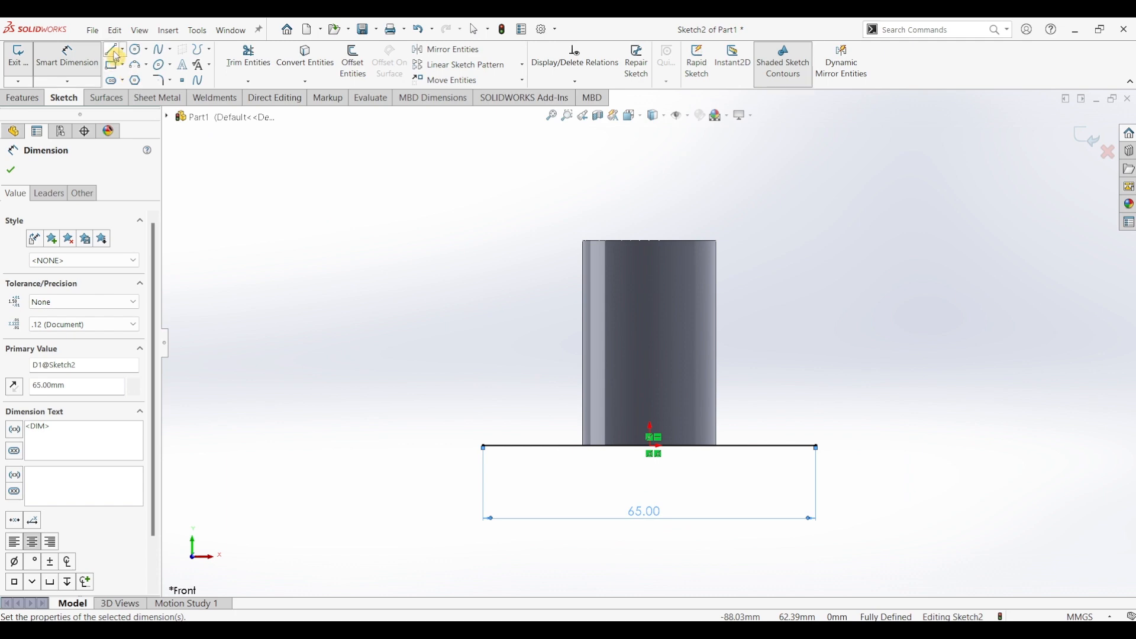
From the base line's left end, sketch a vertical line about 14 mm high, an 11 mm ledge, a step down and a 17 mm horizontal line.
click(114, 51)
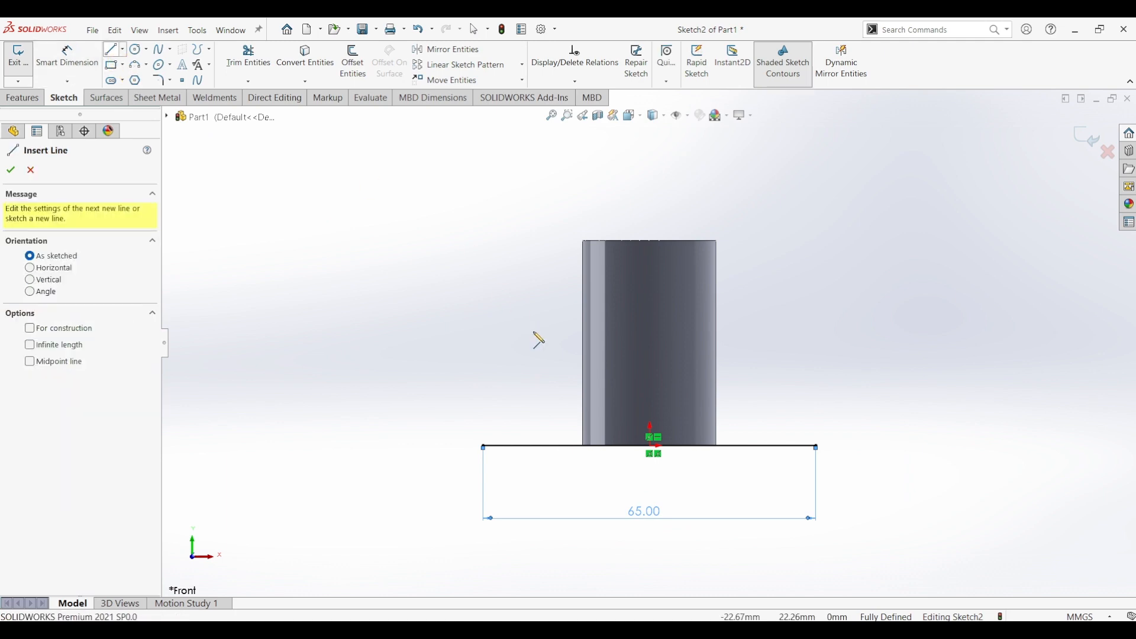
click(484, 447)
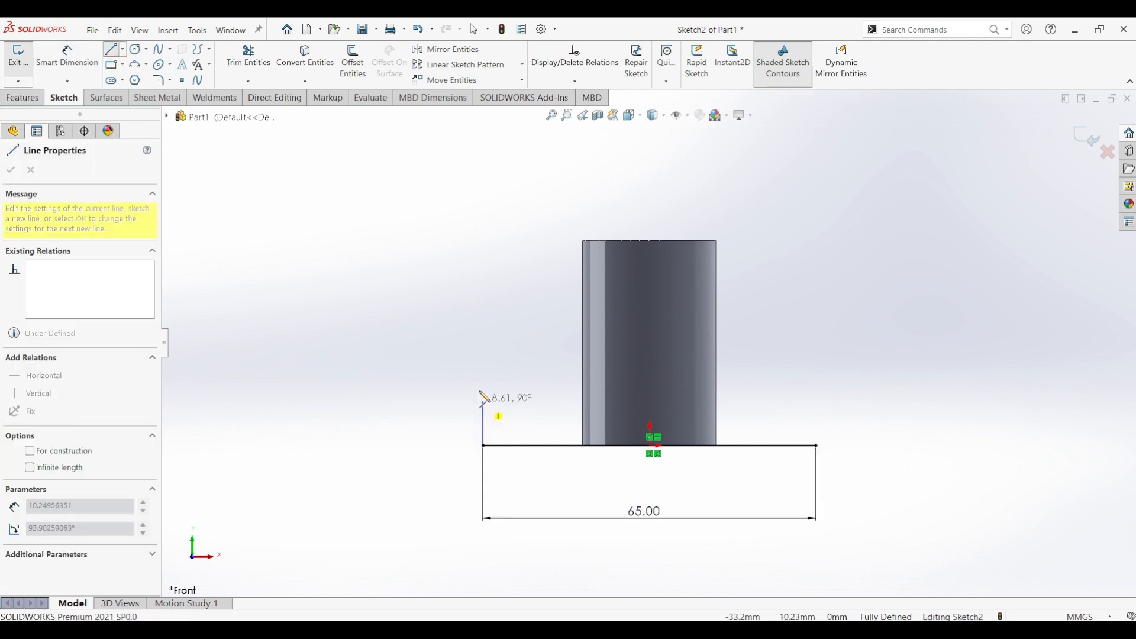
click(484, 372)
click(540, 372)
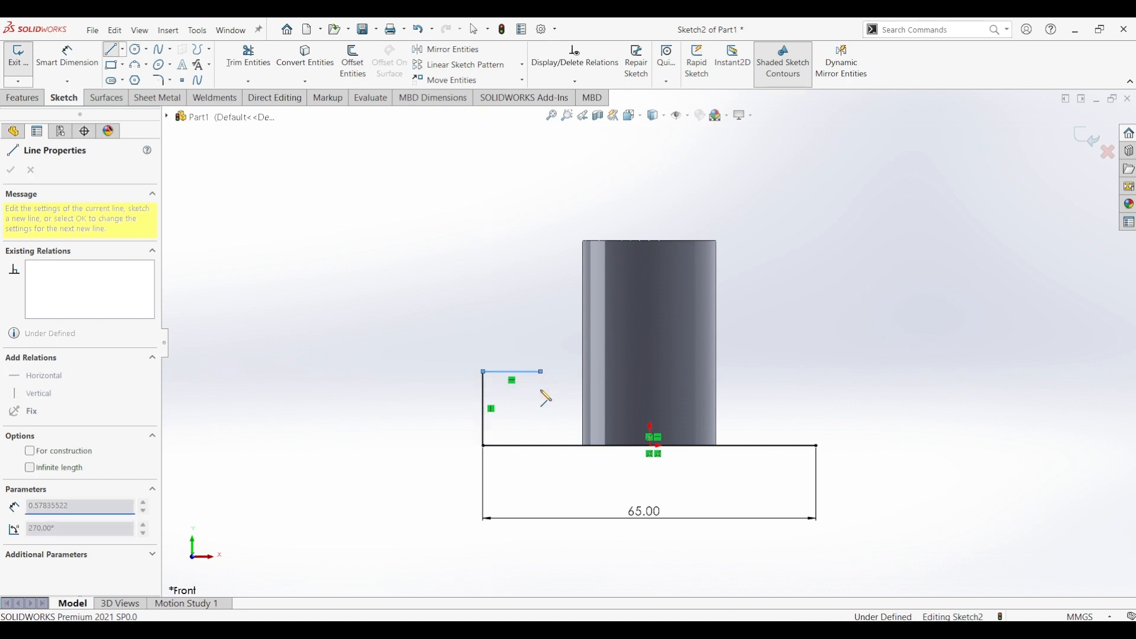
click(541, 413)
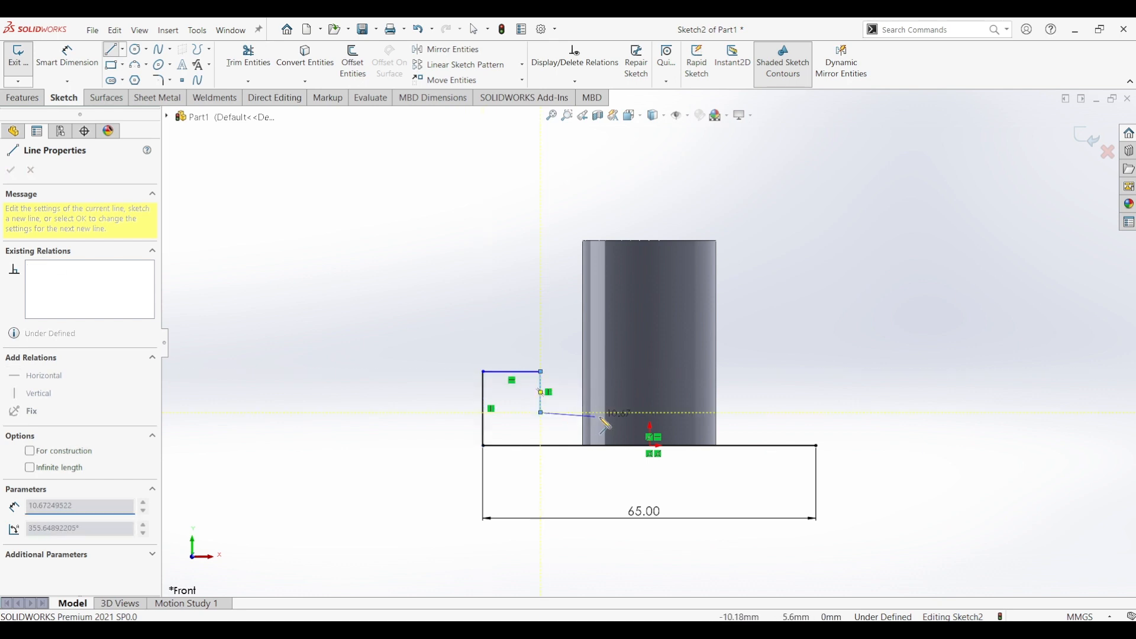
click(630, 412)
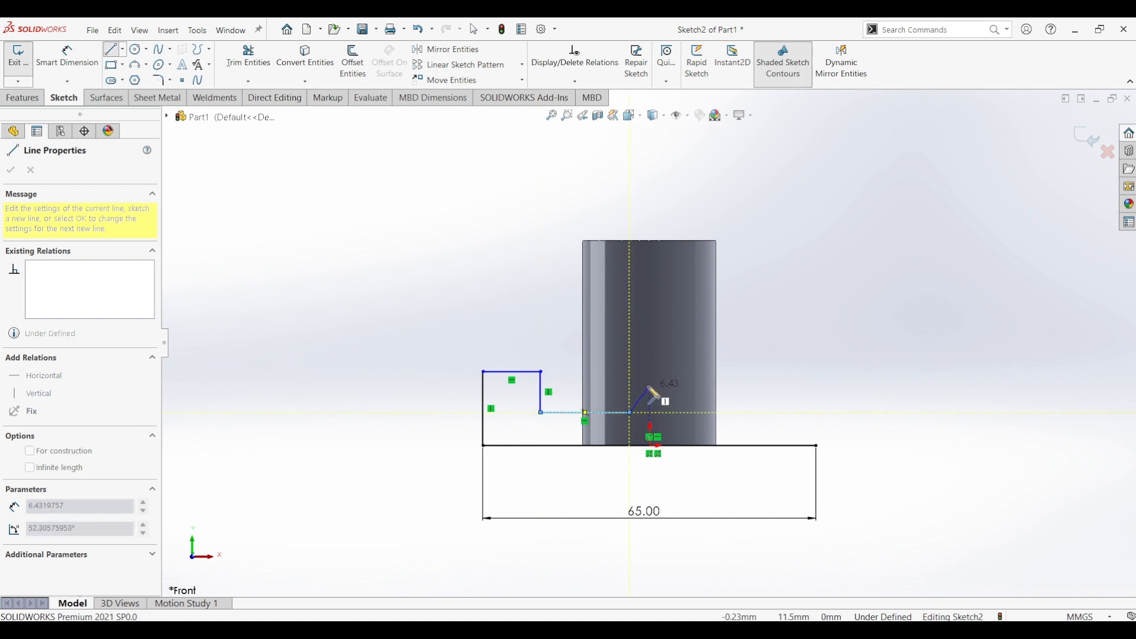
Continue with a tangent arc of about 17 mm radius, a horizontal line about 28 mm long and a vertical line closing the profile.
mouse_move(631, 414)
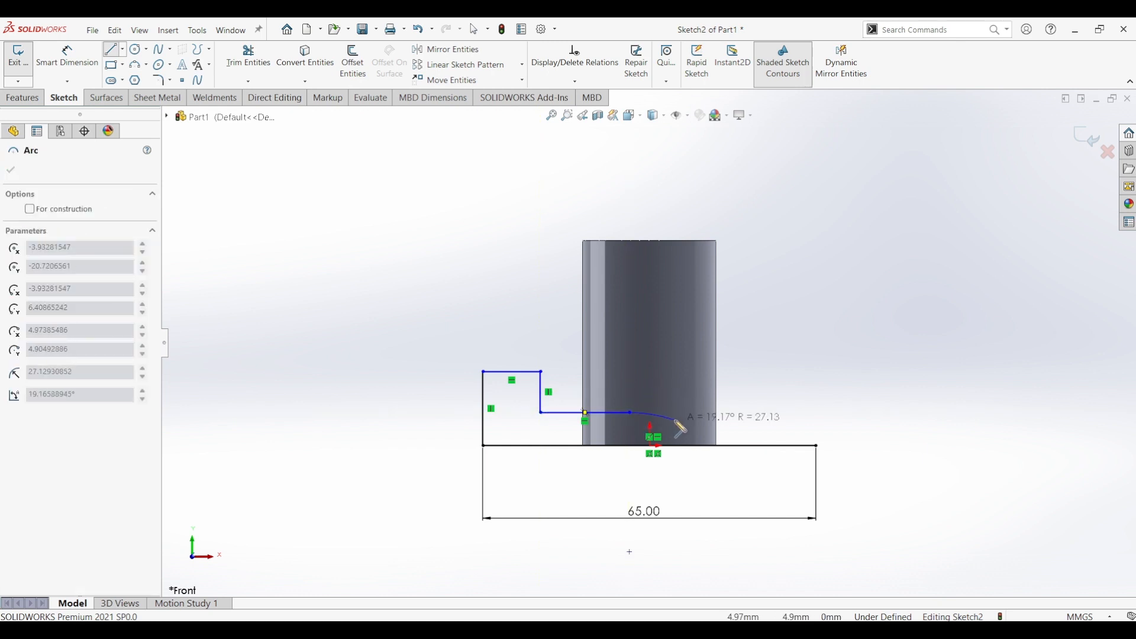
click(672, 423)
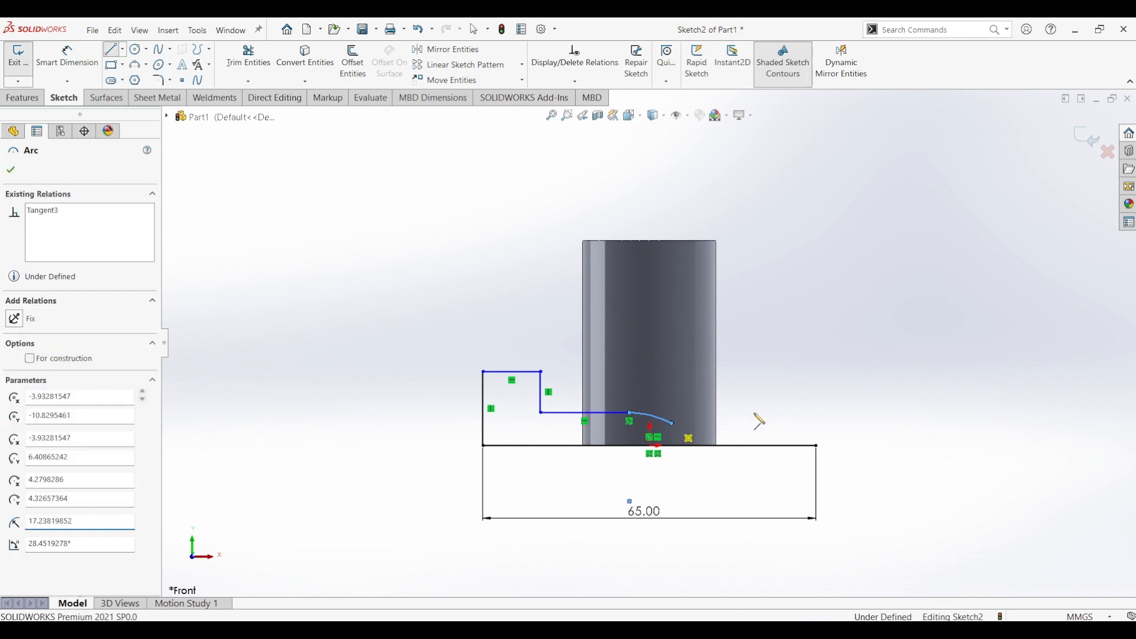
click(817, 424)
click(816, 445)
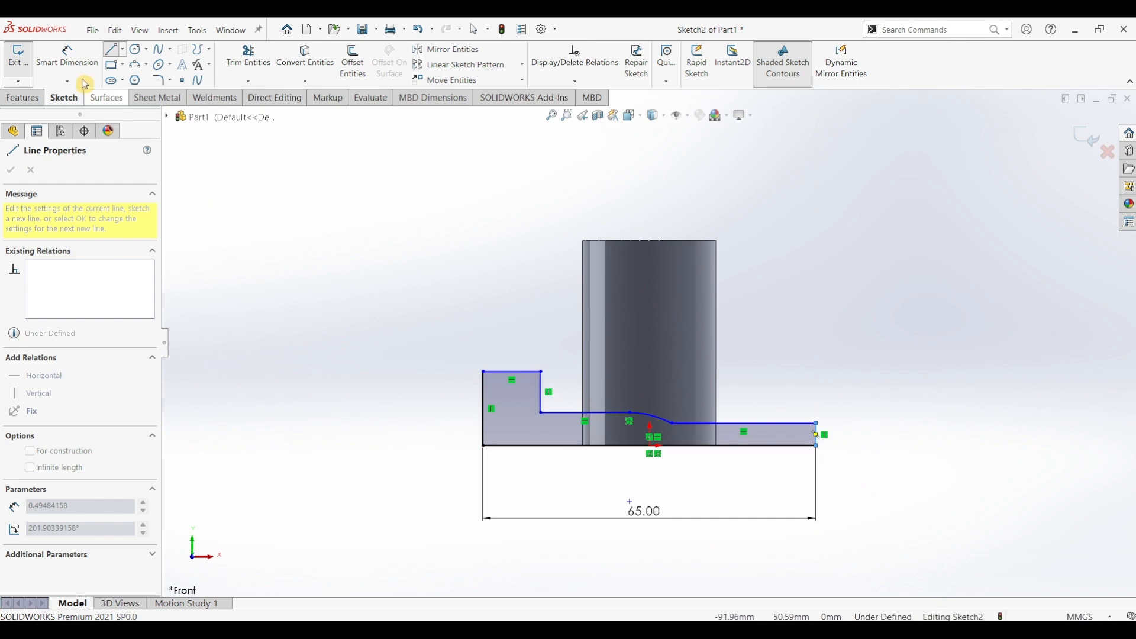
Dimension the height from the base line to the highest ledge of the profile and set it to 15 mm.
click(72, 64)
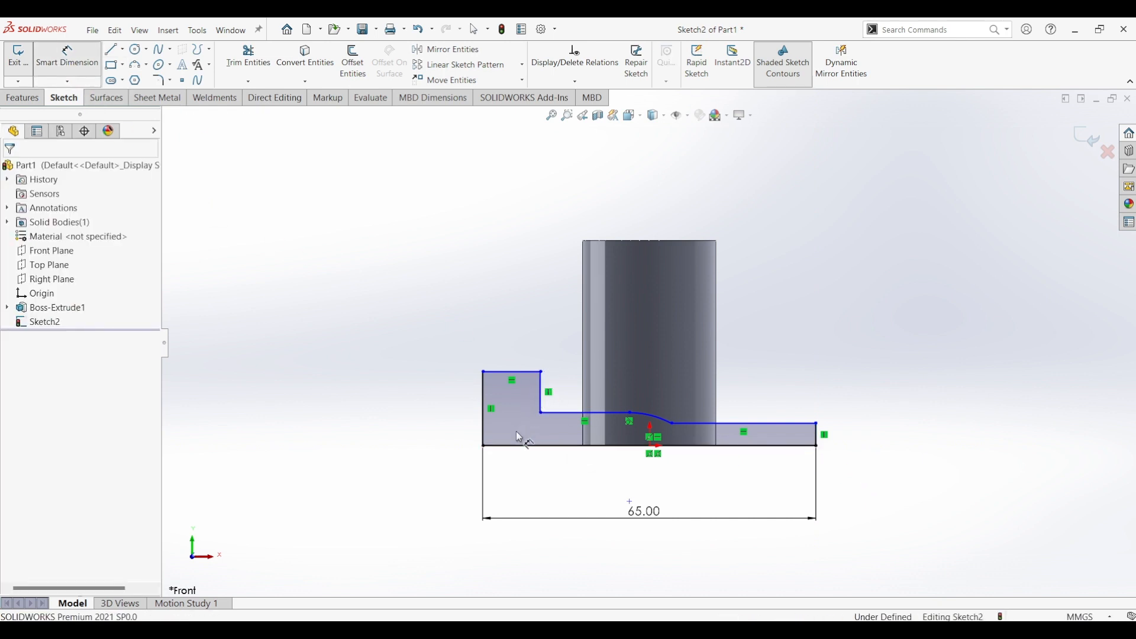
click(523, 372)
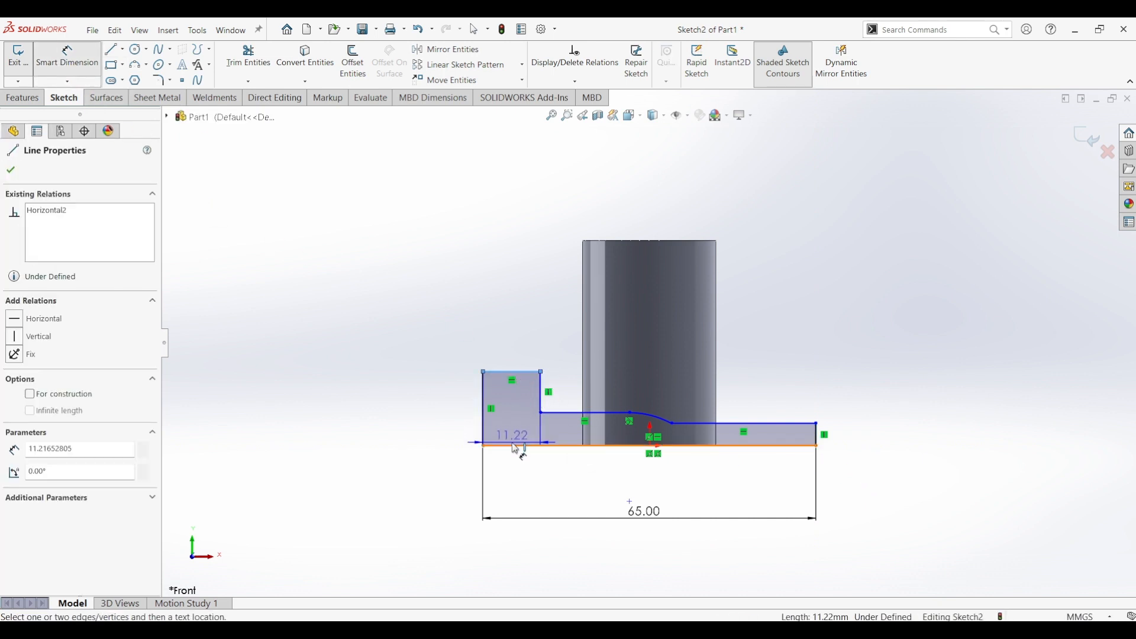
click(497, 445)
click(452, 408)
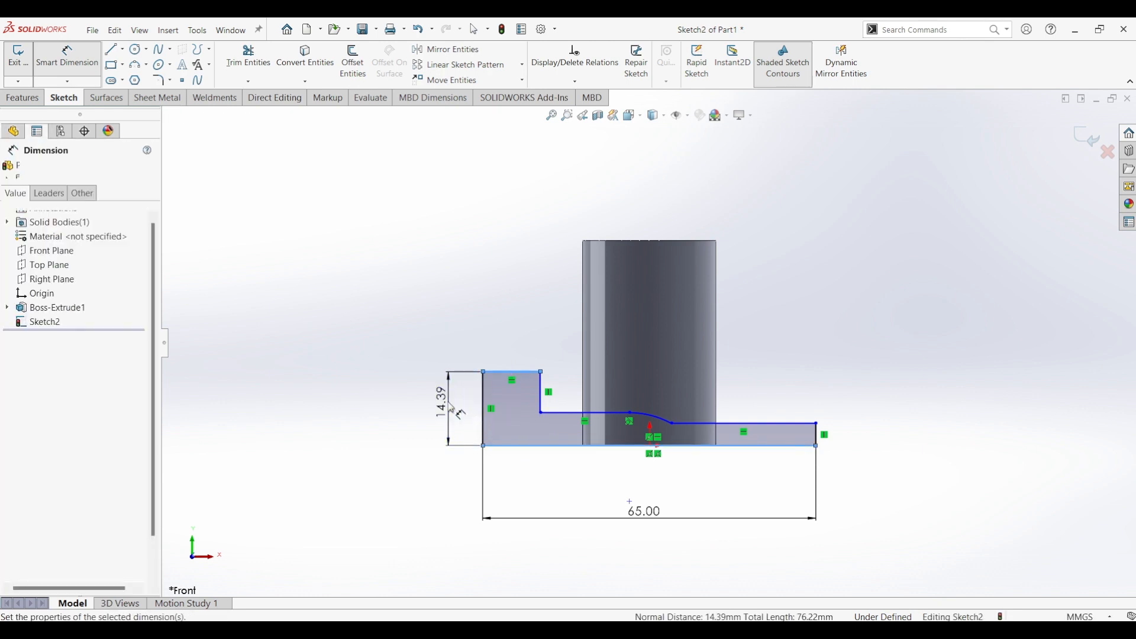
text(15)
key(Return)
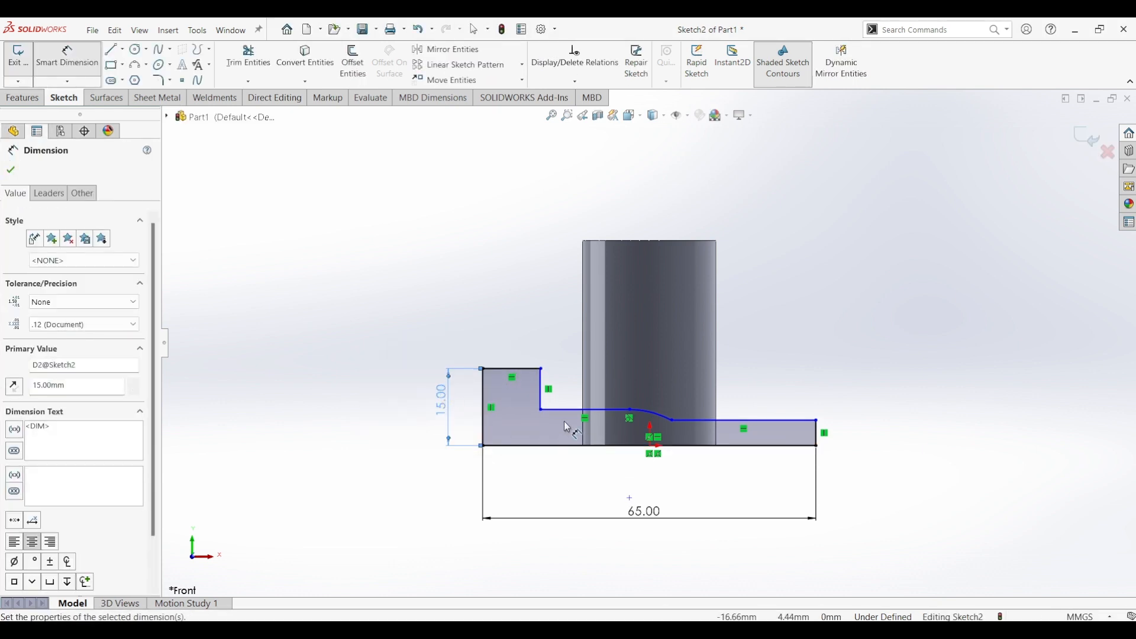
Dimension the height of the middle step above the base line and set it to 10 mm.
click(578, 412)
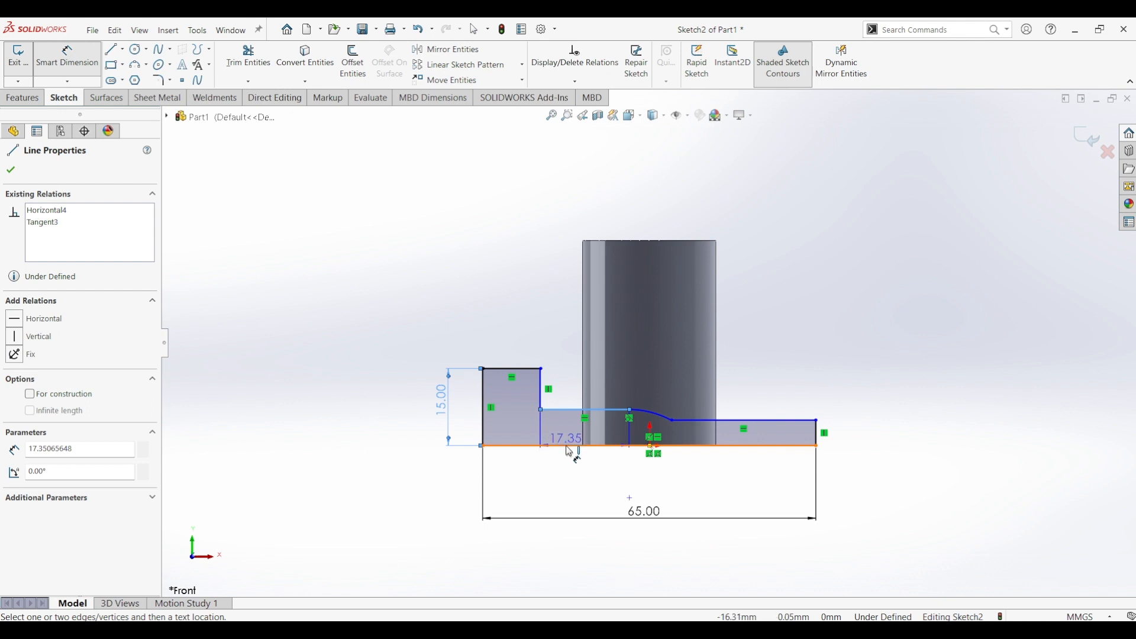
click(570, 449)
click(427, 427)
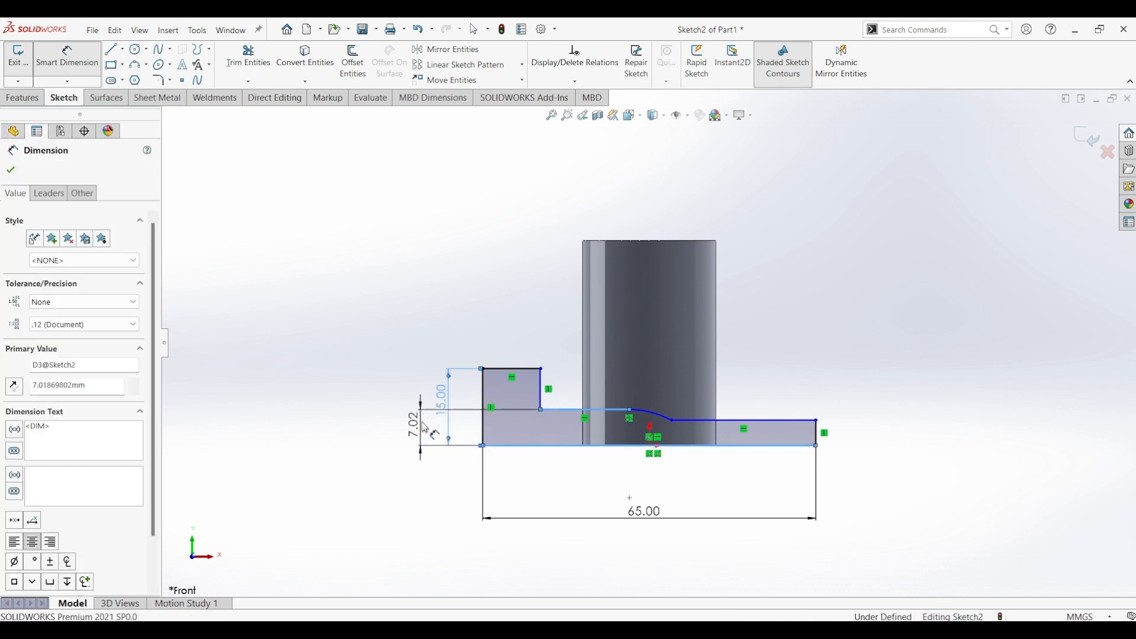
text(10)
key(Return)
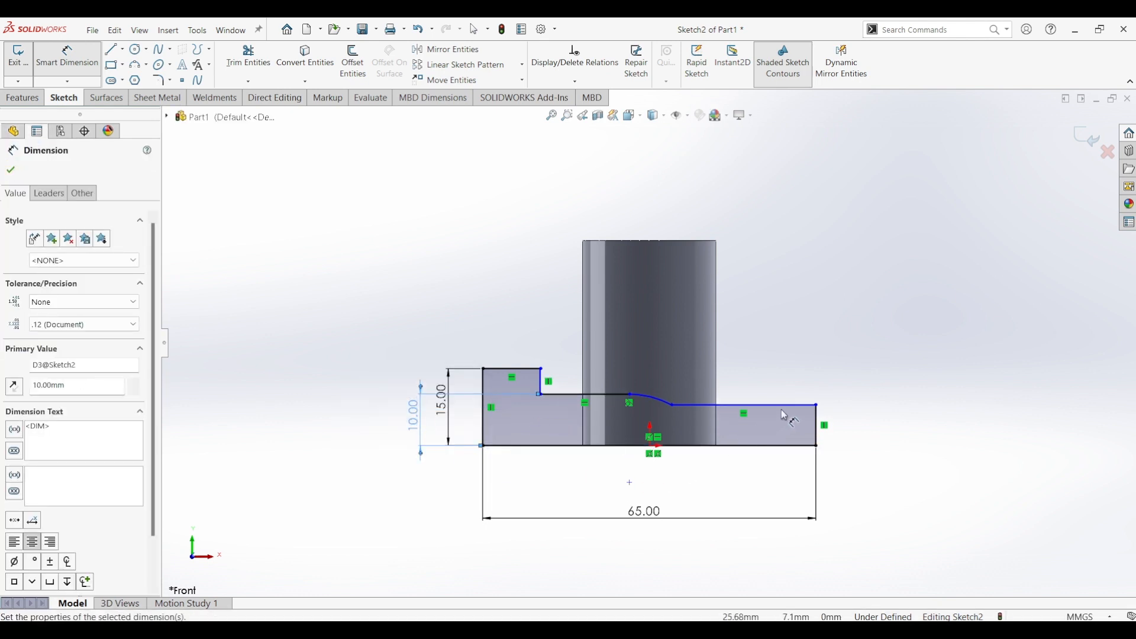
Dimension the height of the lowest step above the base line and set it to 6 mm.
click(790, 408)
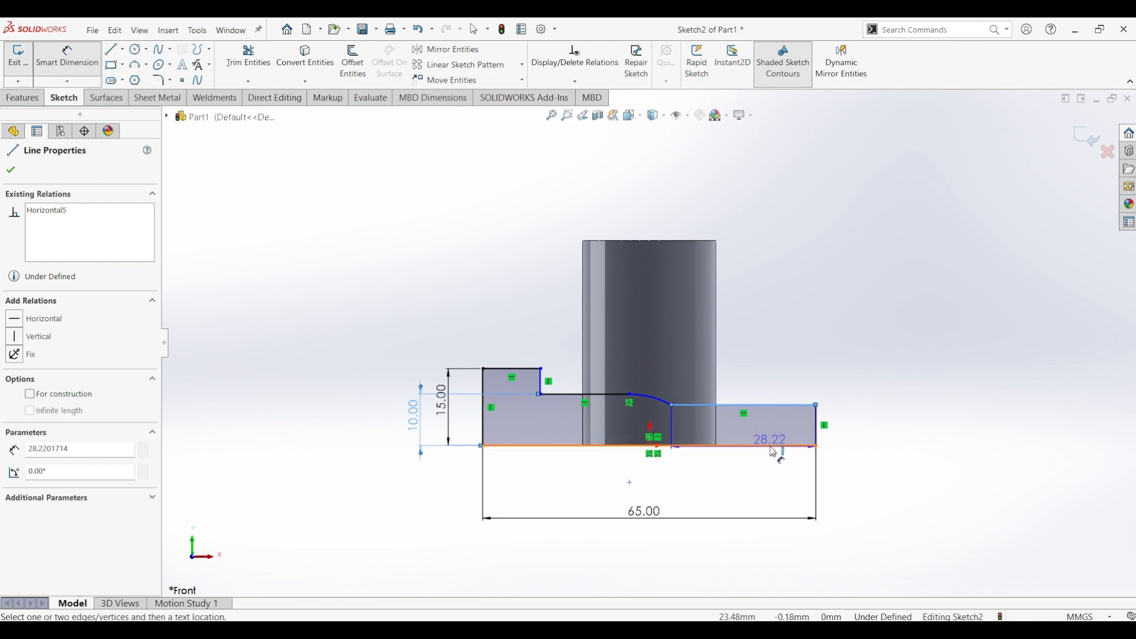
click(772, 448)
click(867, 433)
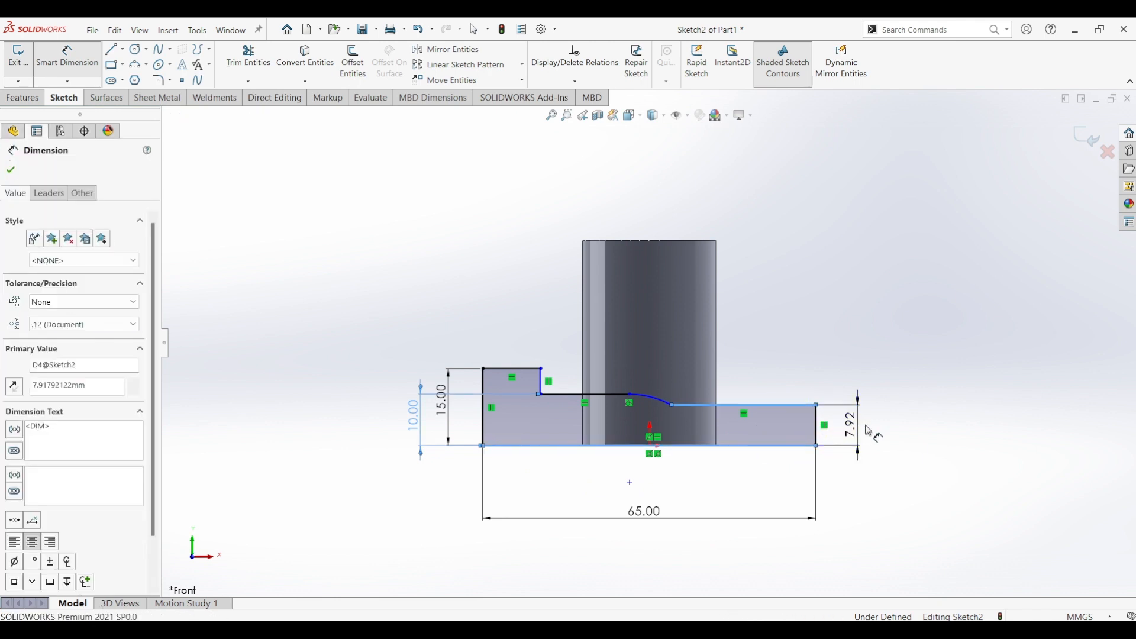
text(6)
key(Return)
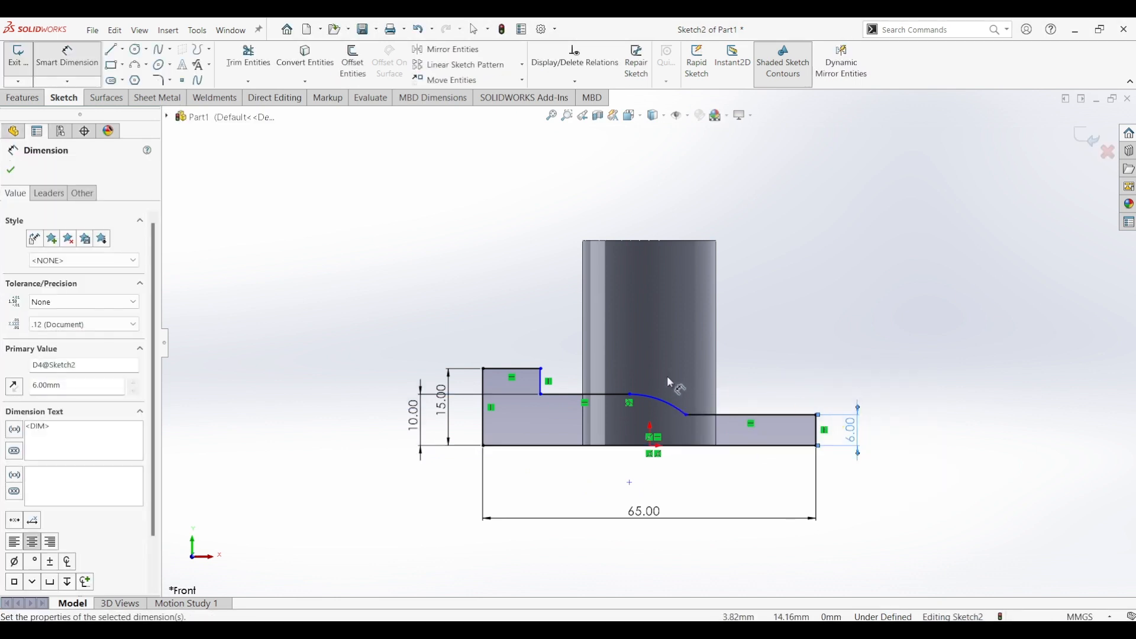
Dimension the radius of the arc joining the middle and lowest steps and set it to 6 mm.
click(665, 408)
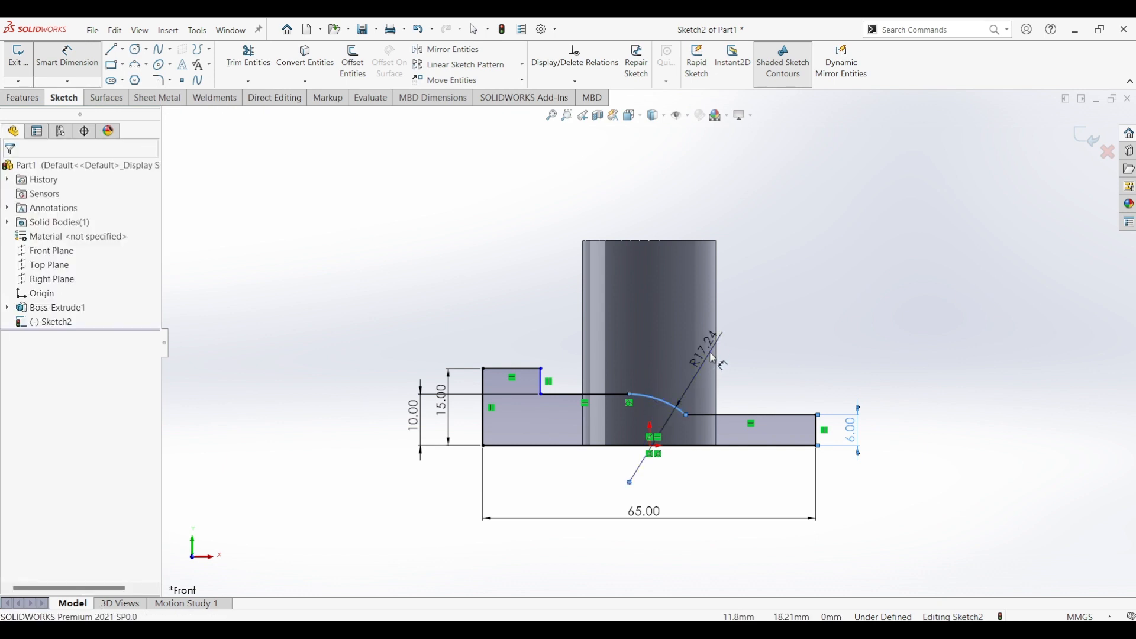
click(713, 359)
text(6)
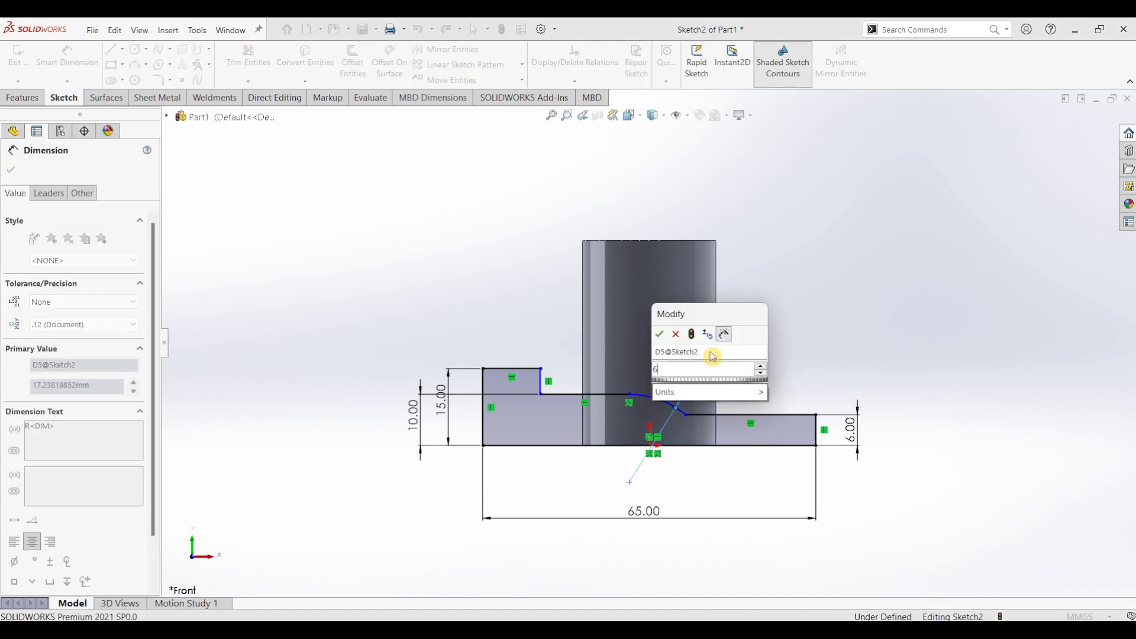
key(Return)
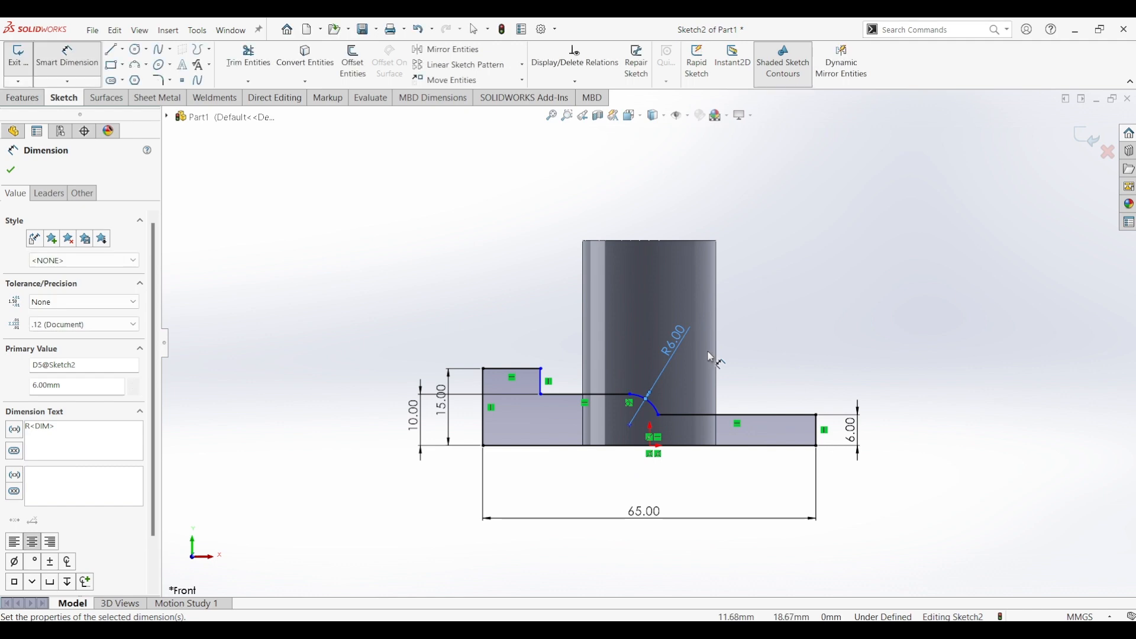
key(Escape)
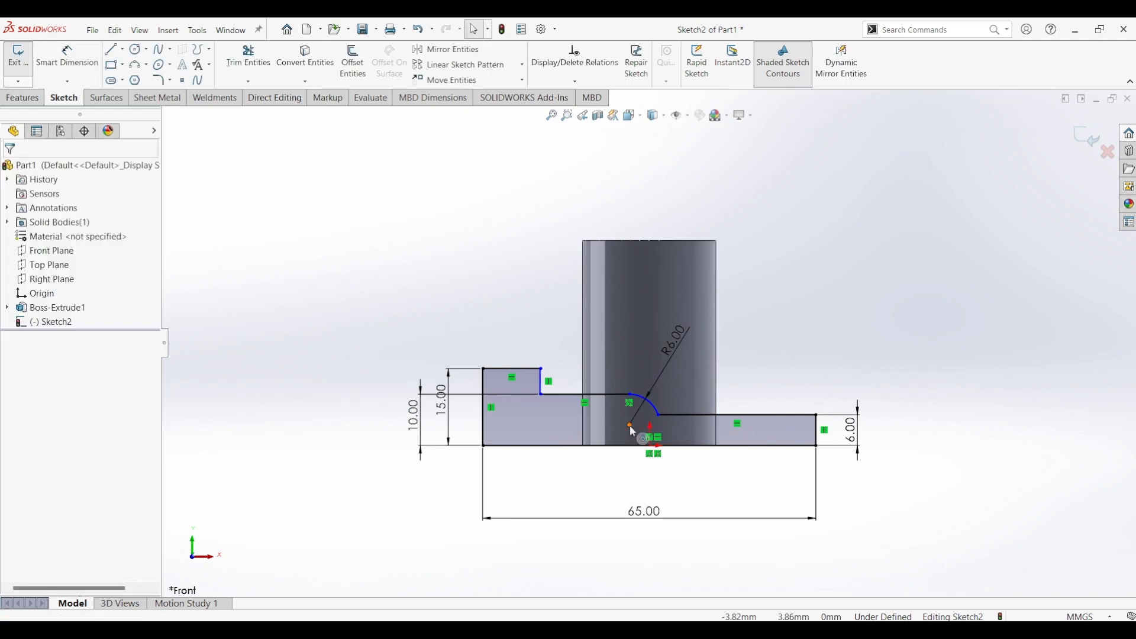
Try to add a horizontal relation between the arc's centre point and the inner corner of the middle step.
click(629, 424)
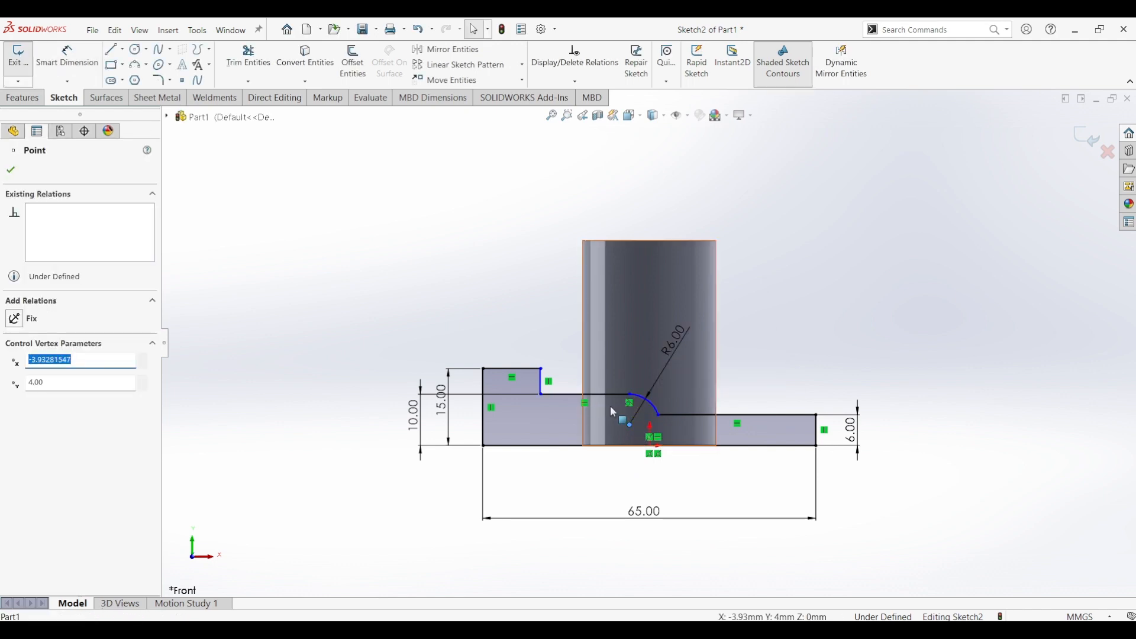
ctrl+click(541, 394)
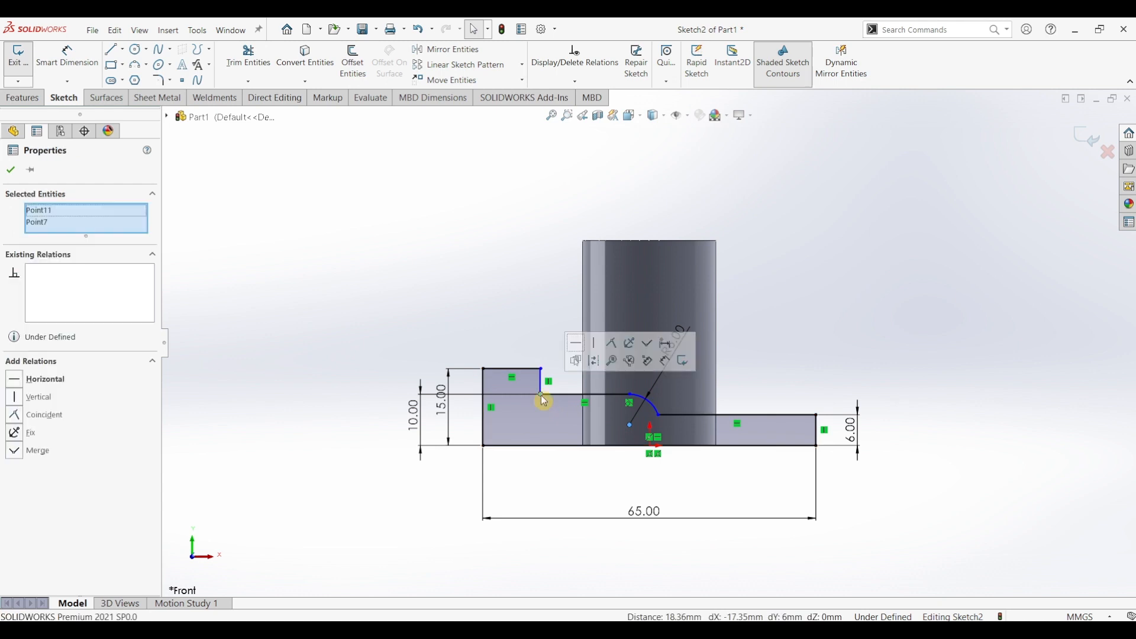
click(579, 351)
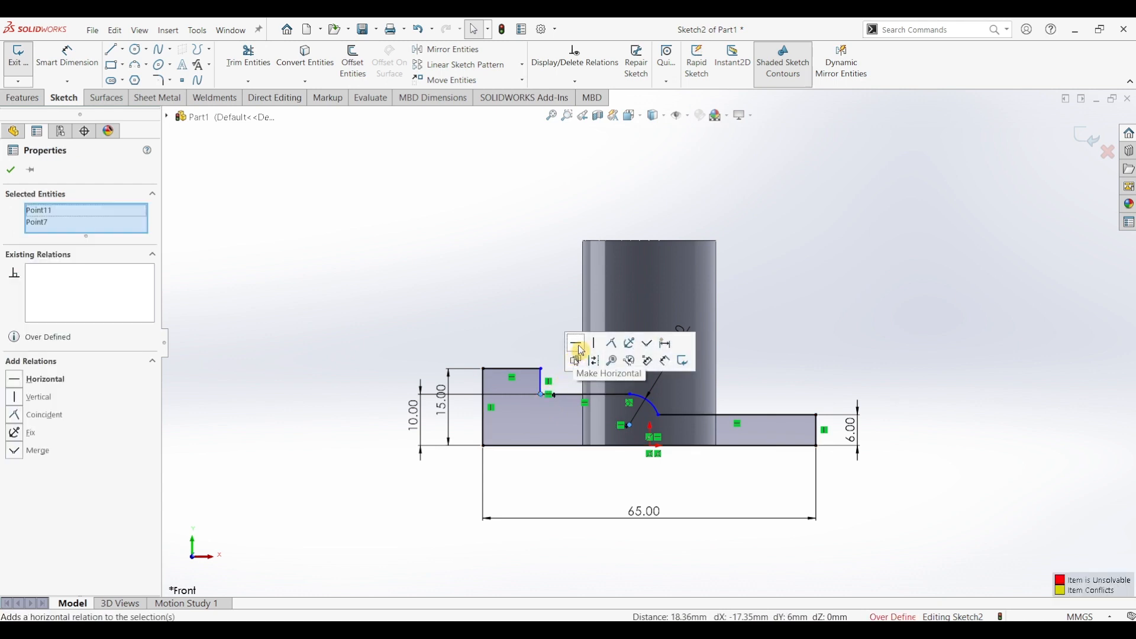
click(10, 172)
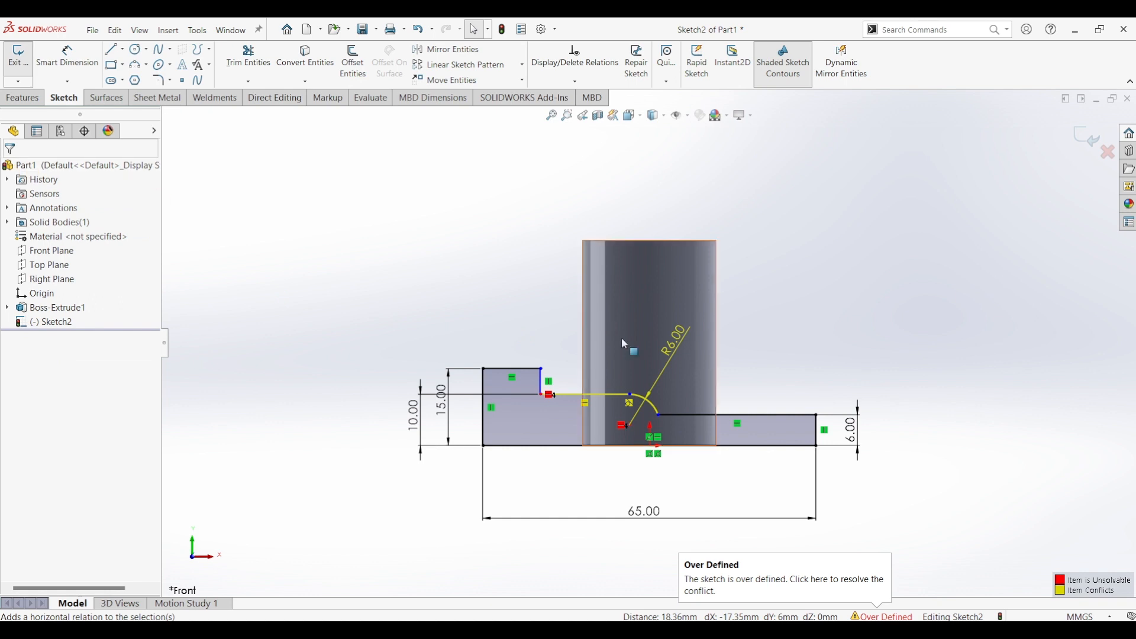
Try deleting the arc's radius dimension, and undo back to the sketch before the horizontal relation.
click(676, 347)
key(Delete)
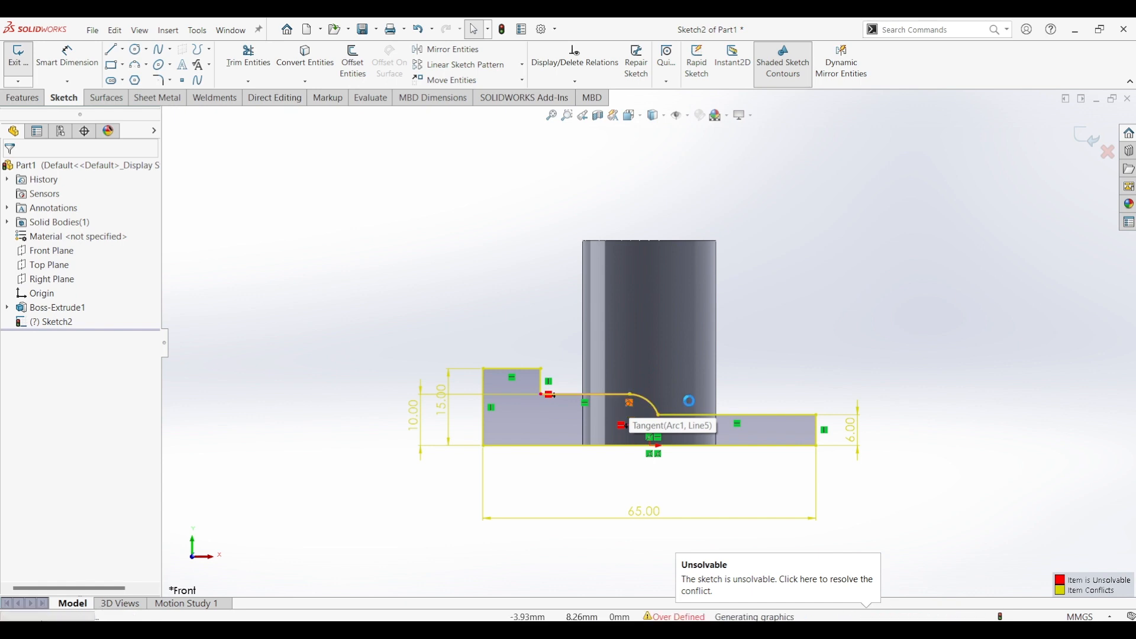
key(ctrl+z)
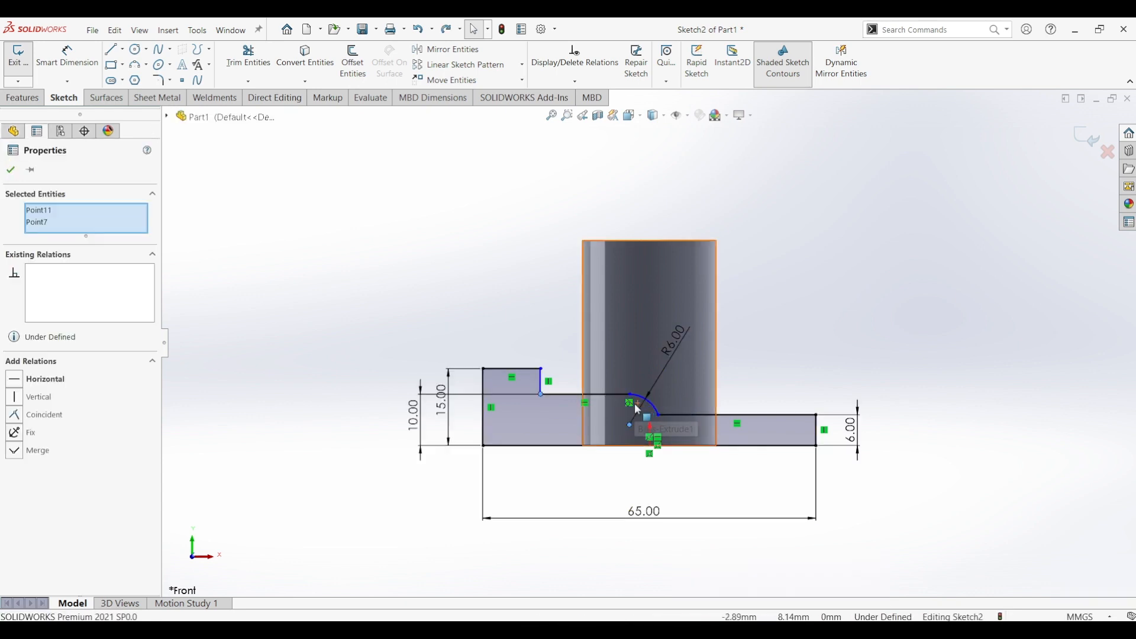
Remove the tangent relation between the arc and the middle step line, and delete the arc together with its radius dimension.
click(629, 404)
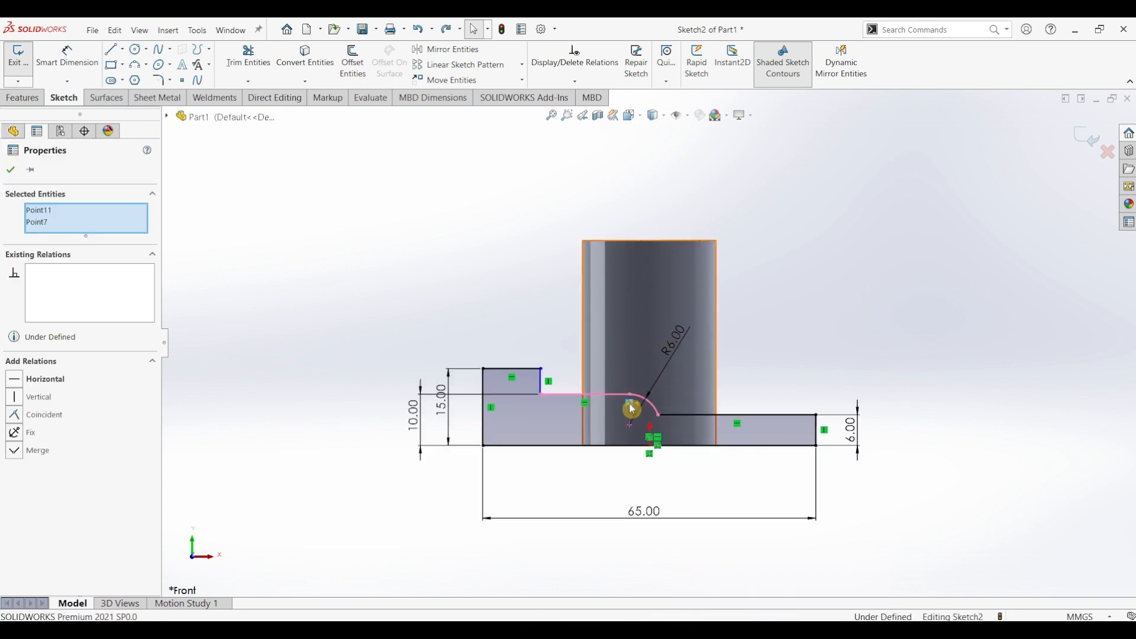
key(Delete)
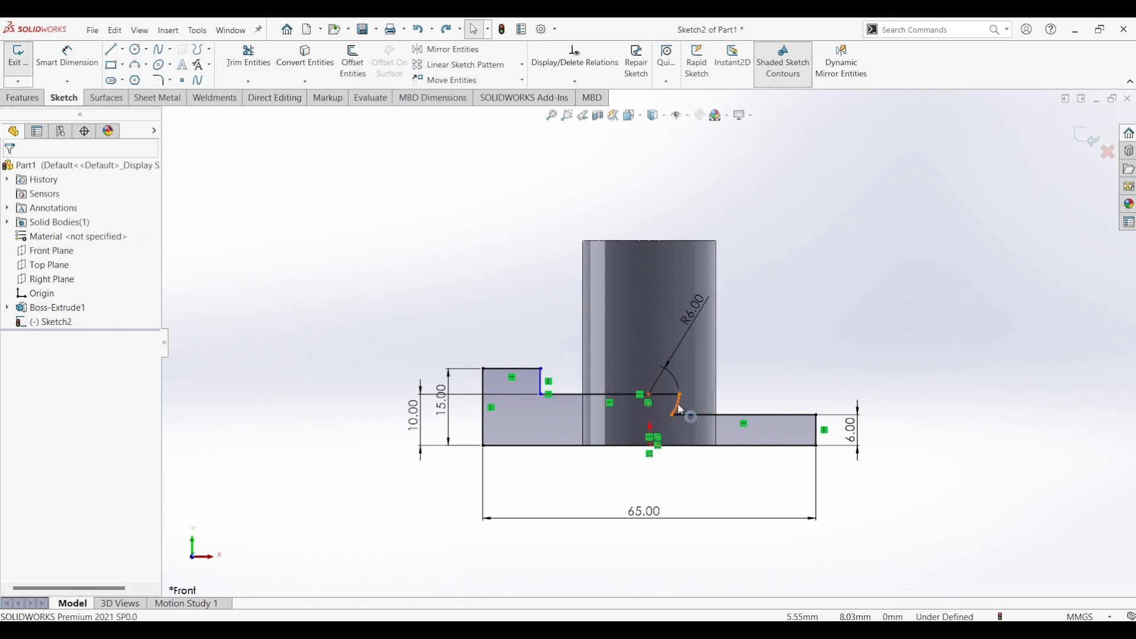
click(680, 409)
key(Delete)
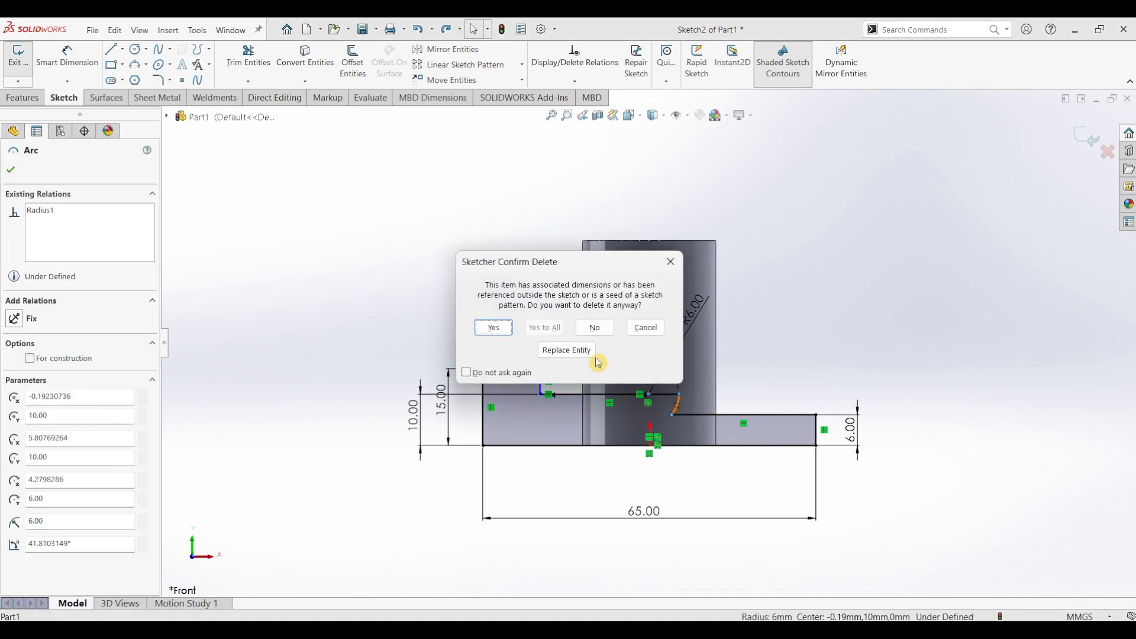
click(500, 329)
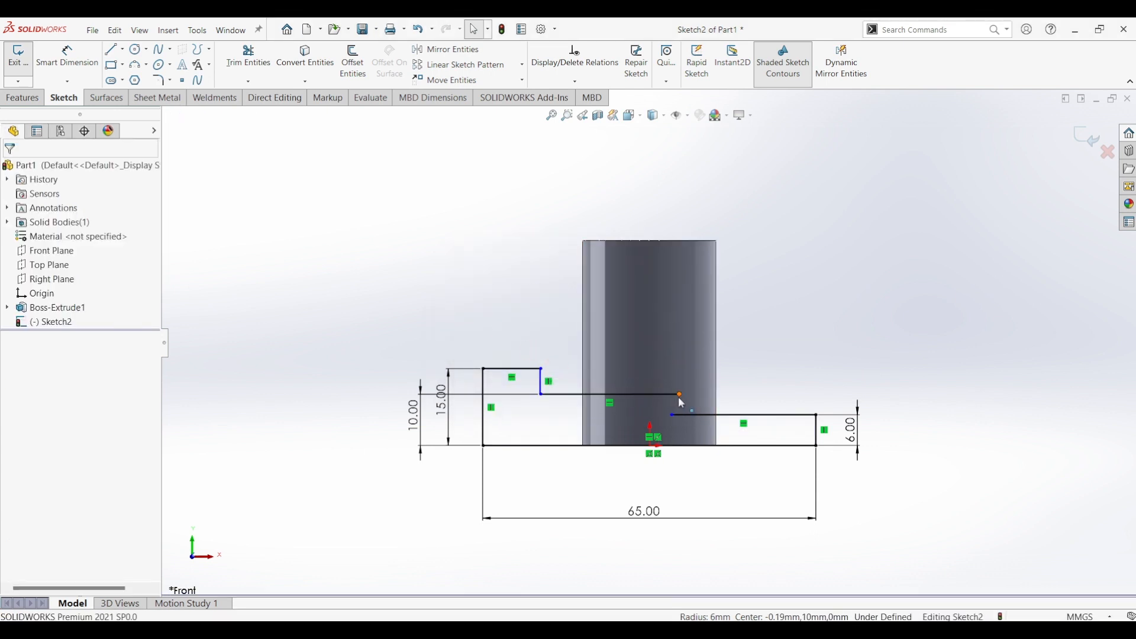
Shorten the middle step line and sketch a three-point arc of about 6.14 mm radius from its end to the lowest step's inner endpoint.
drag(680, 394, 618, 395)
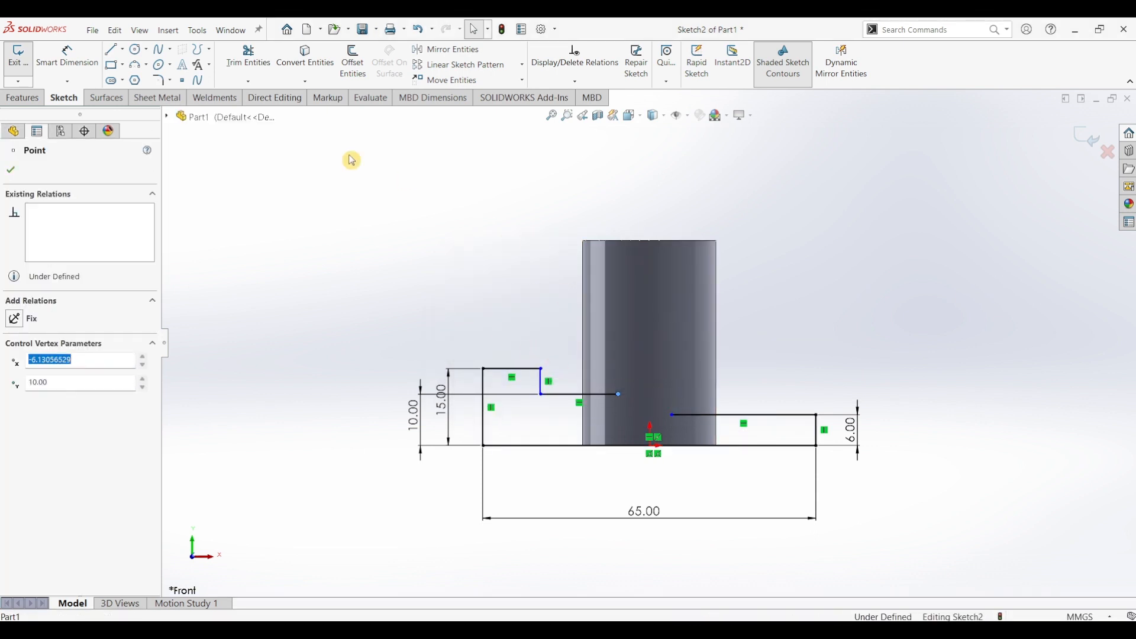
click(136, 66)
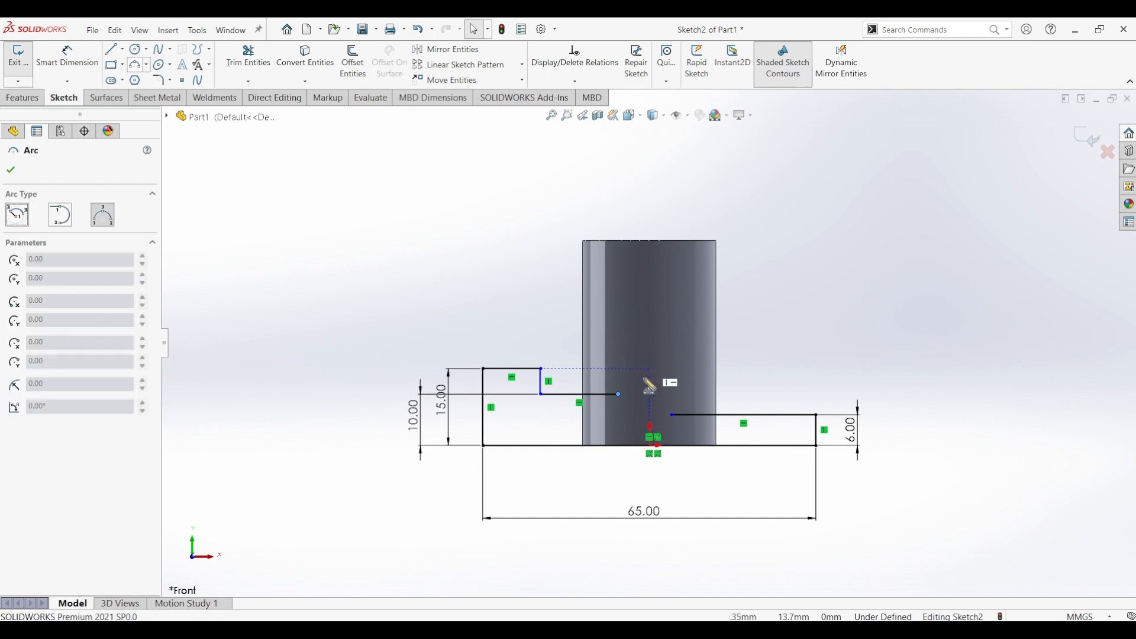
click(619, 394)
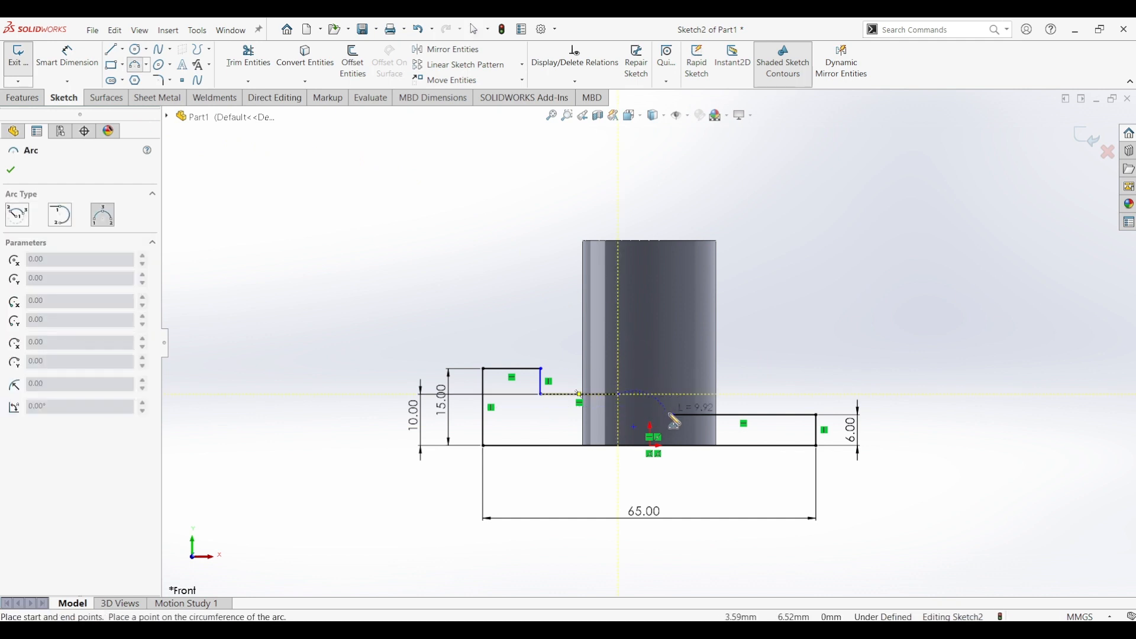
click(672, 416)
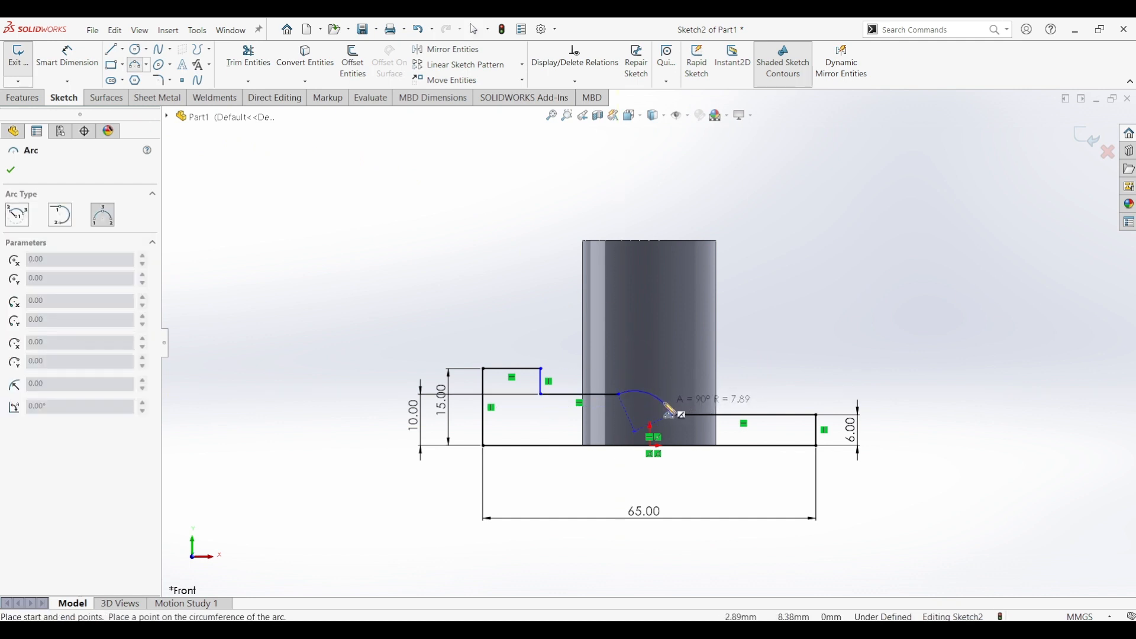
click(664, 399)
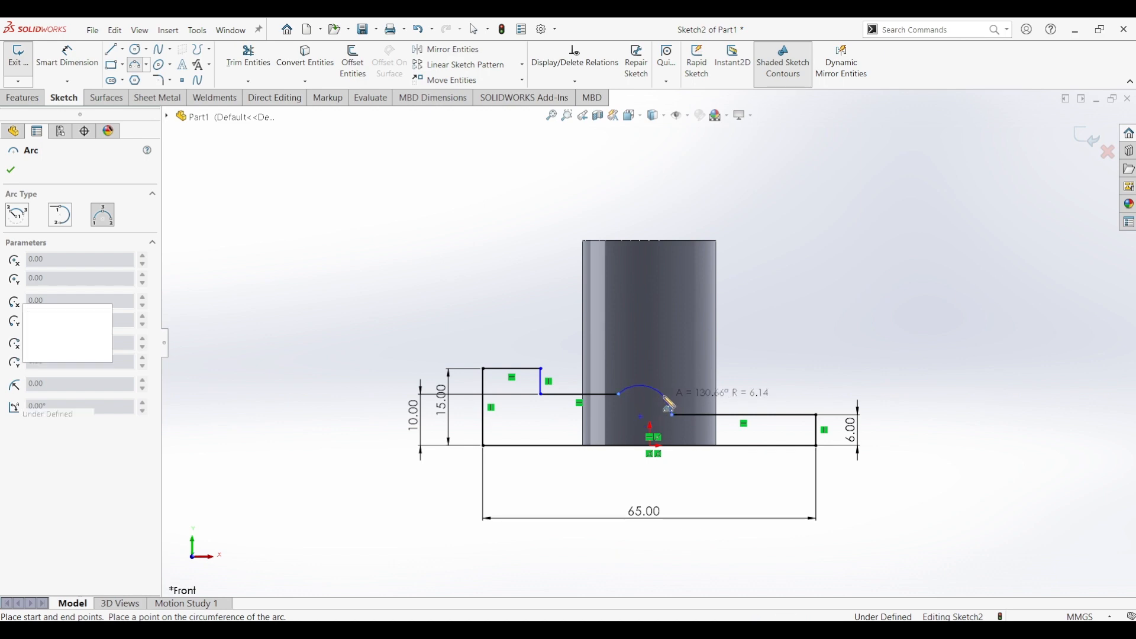
key(Escape)
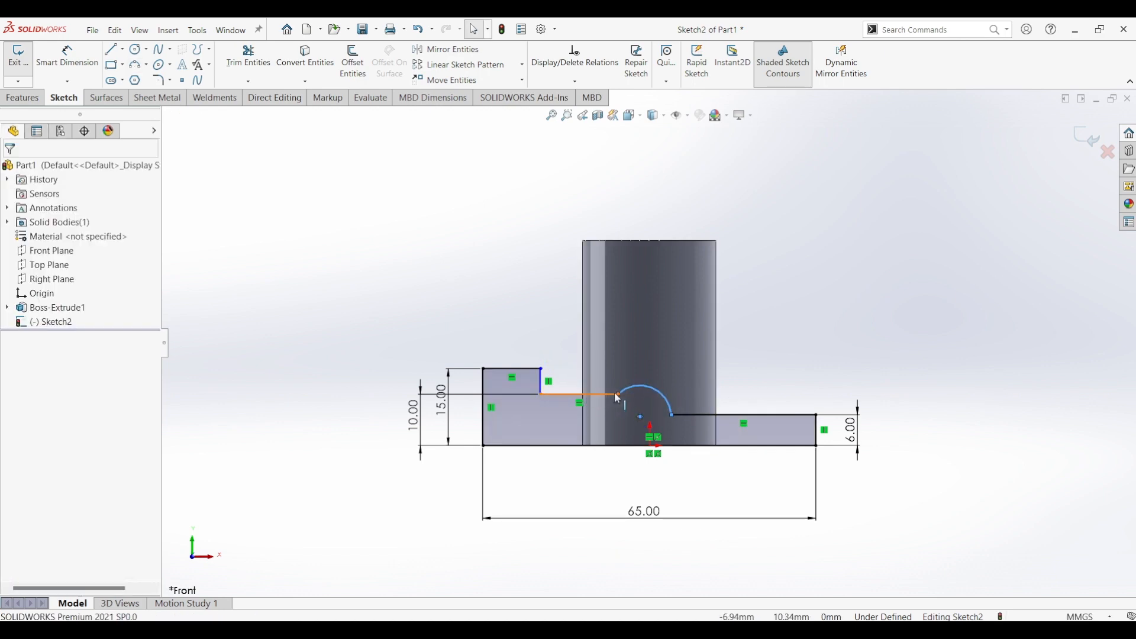
Add a horizontal relation between the arc's centre point and the end of the middle step line.
click(641, 417)
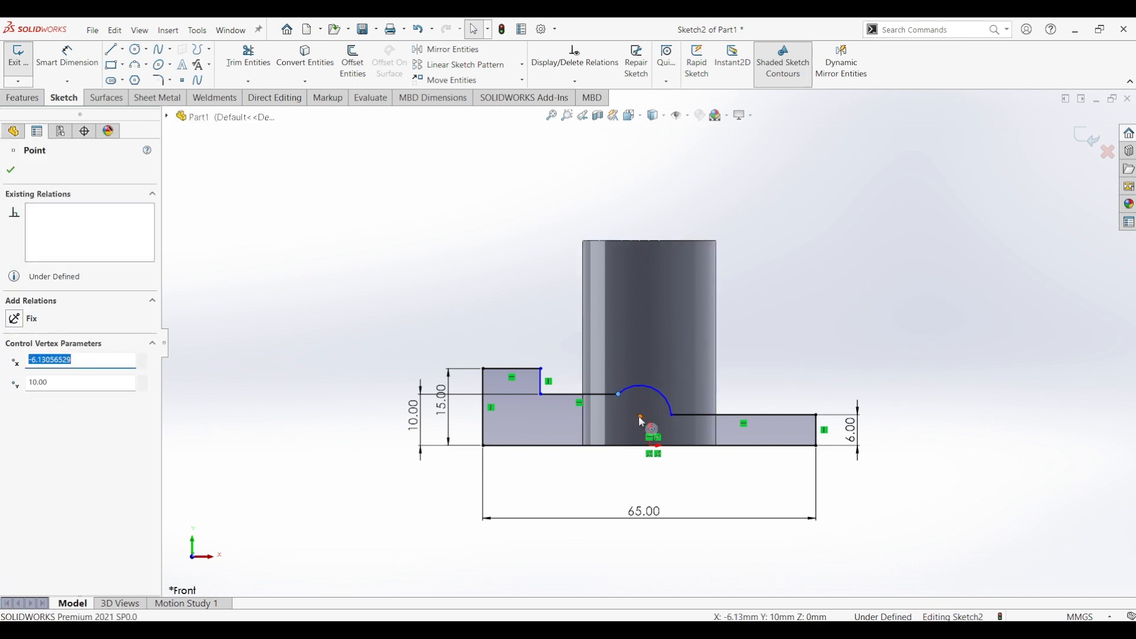
ctrl+click(640, 417)
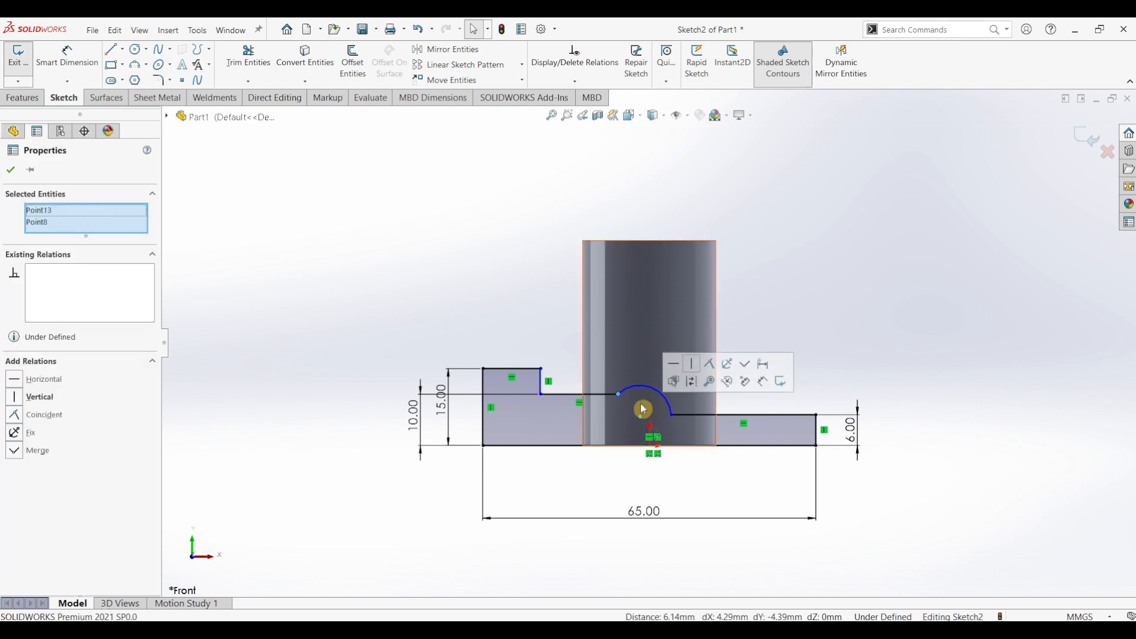
click(676, 365)
click(351, 191)
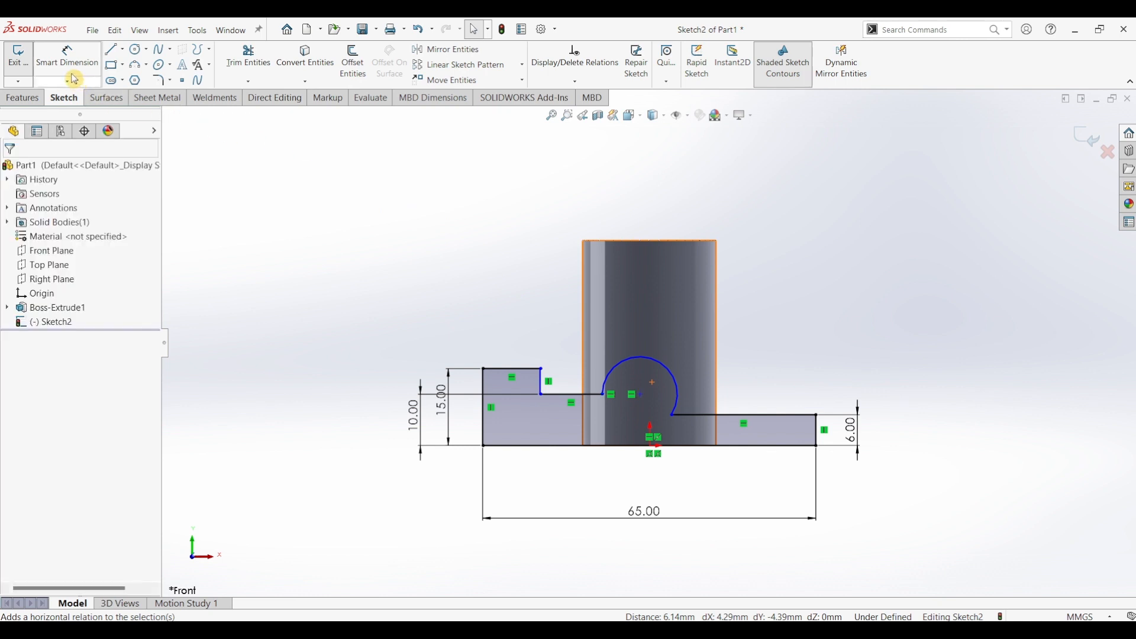
Dimension the radius of the connecting arc and set it to 6 mm.
click(675, 379)
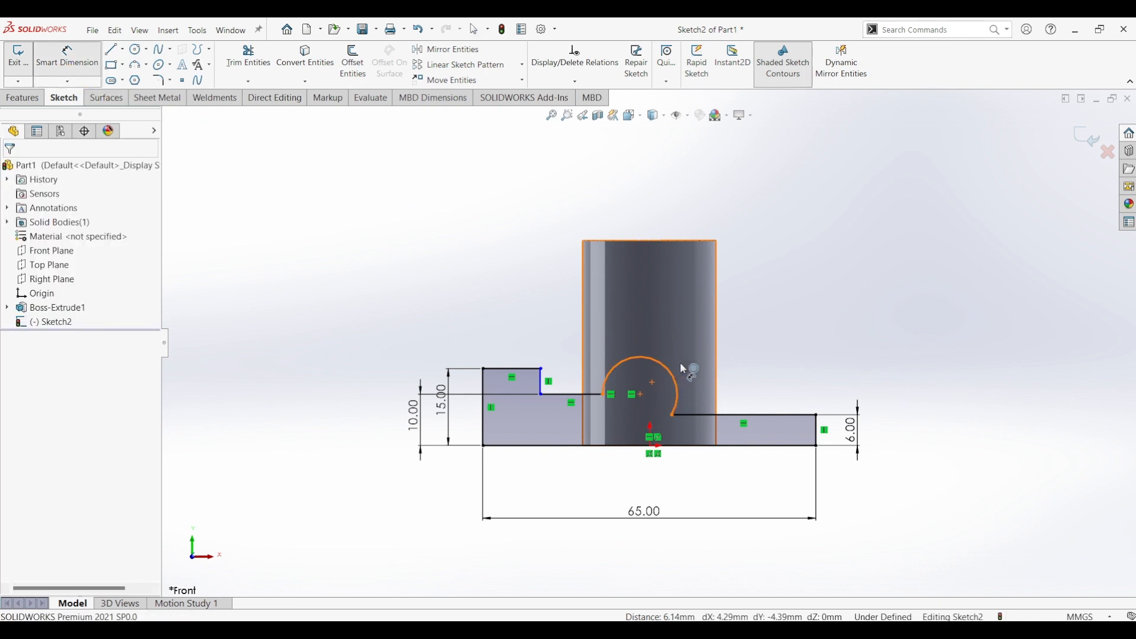
click(751, 335)
click(749, 332)
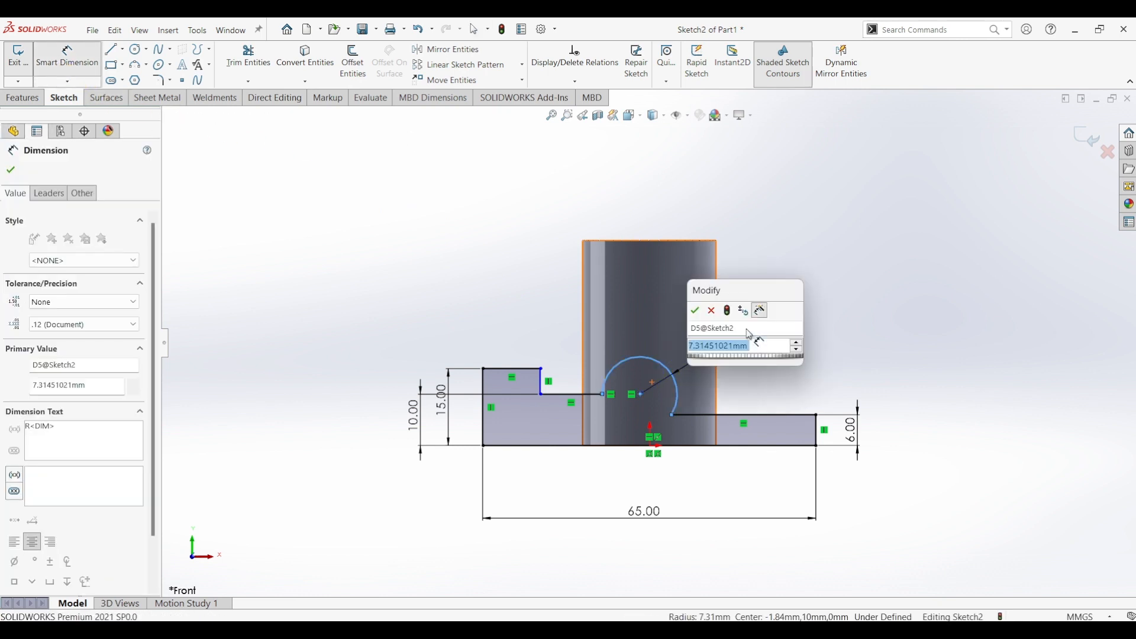
key(Return)
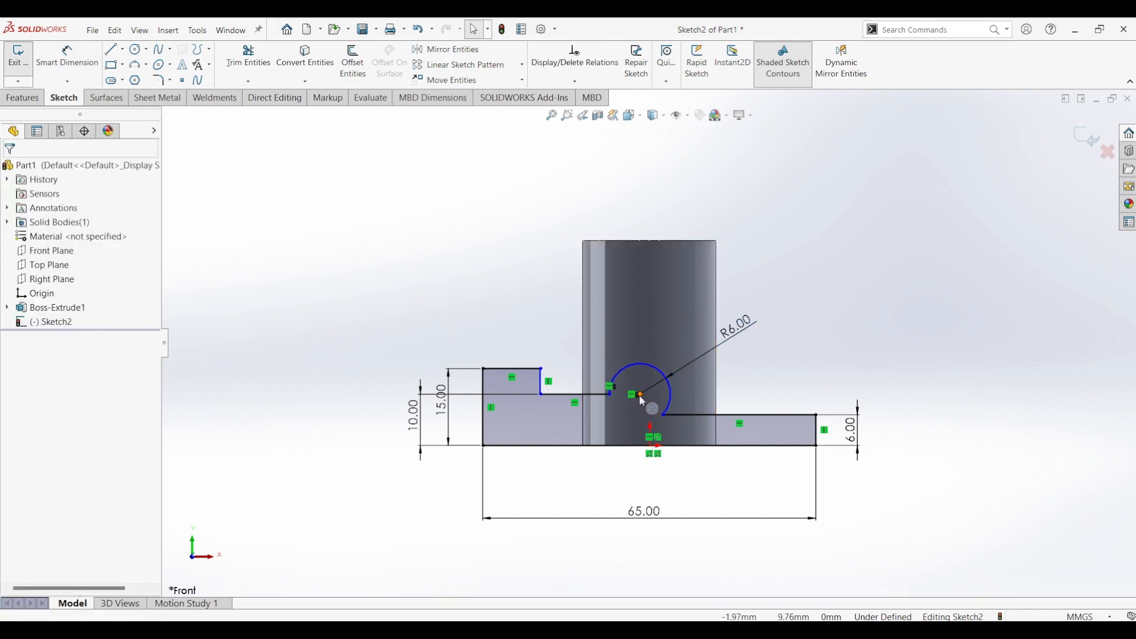
Add a vertical relation between the arc's centre point and the origin.
click(641, 395)
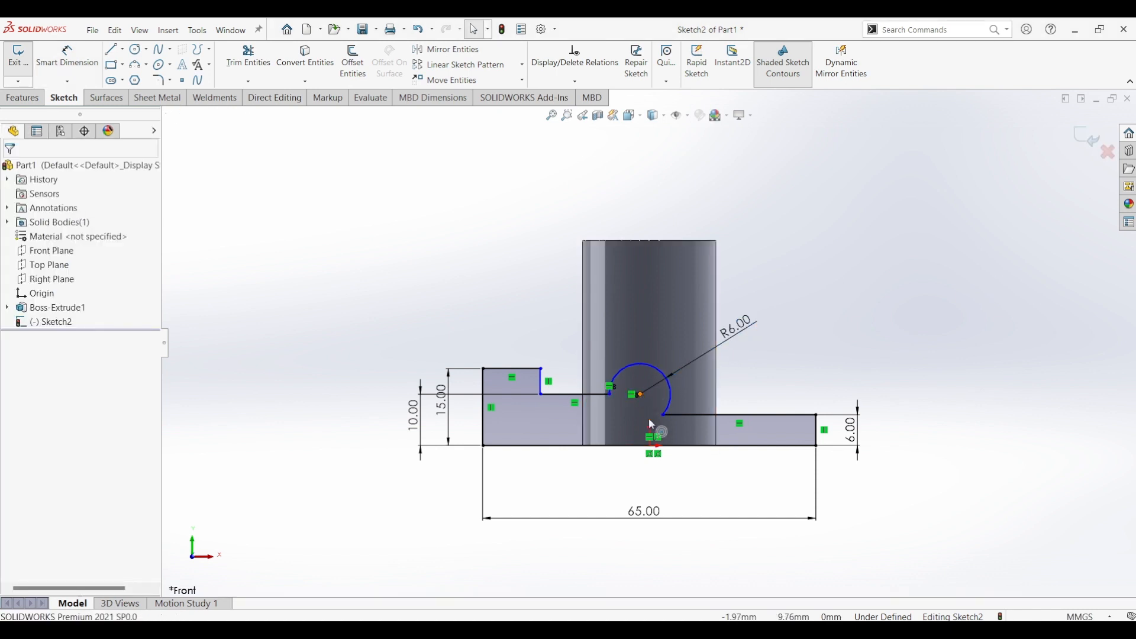
ctrl+click(651, 454)
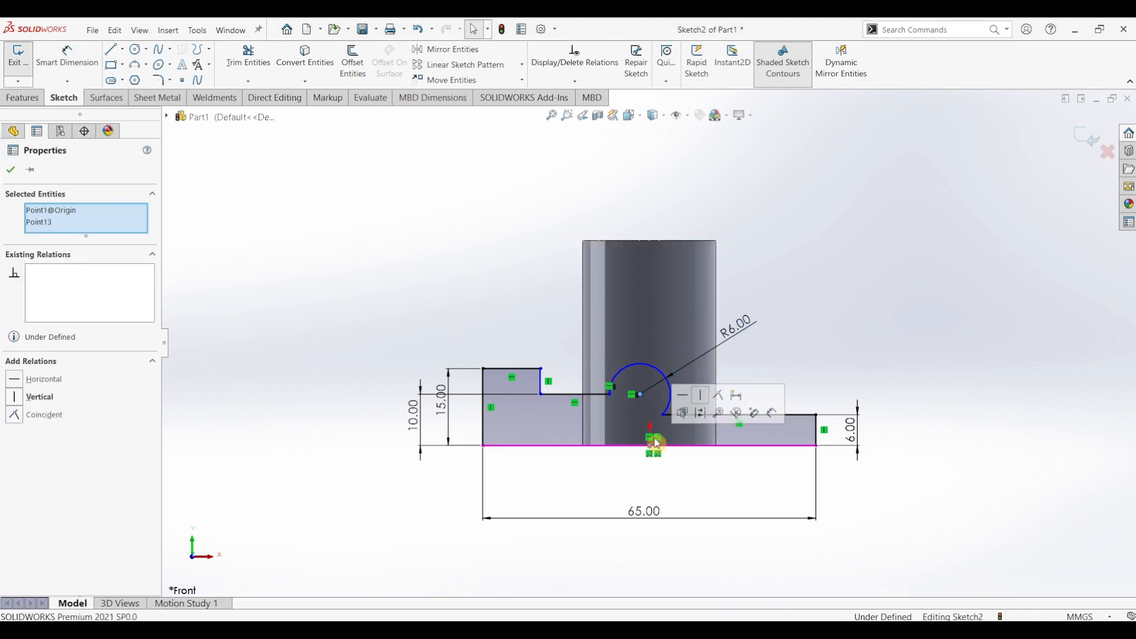
click(703, 402)
click(912, 349)
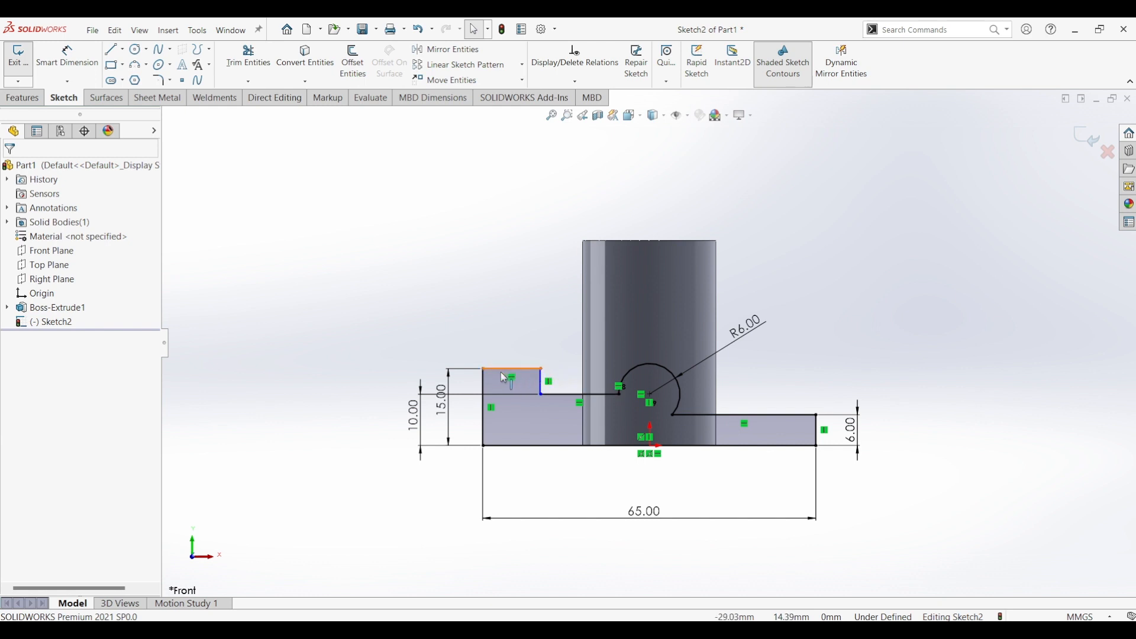
Dimension the width of the highest step's top line and set it to 10 mm.
click(67, 54)
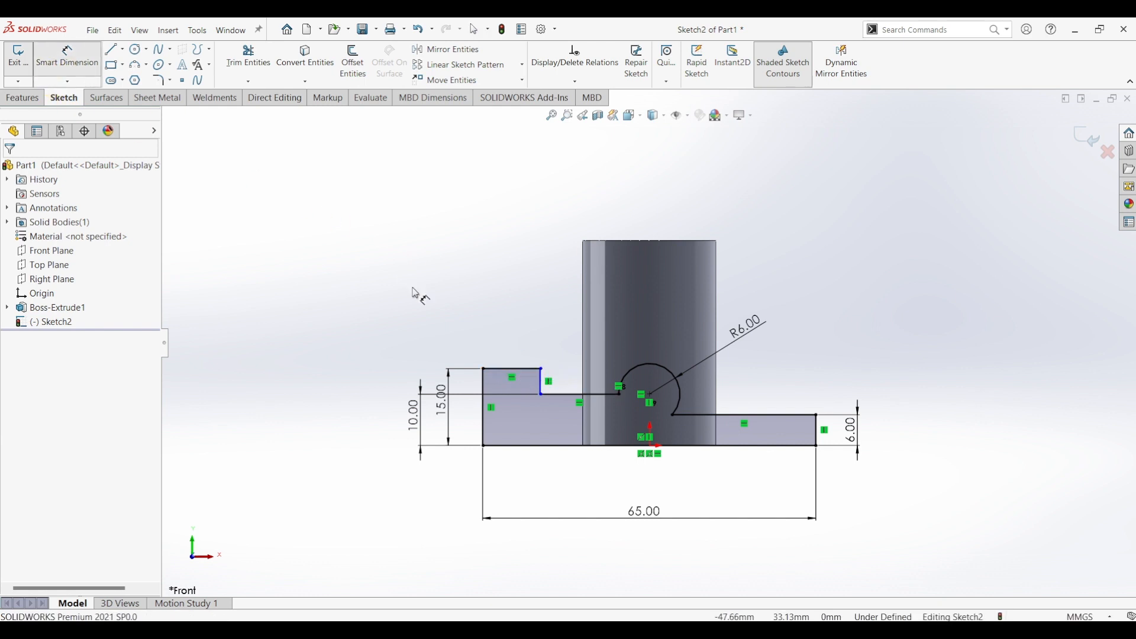
click(508, 360)
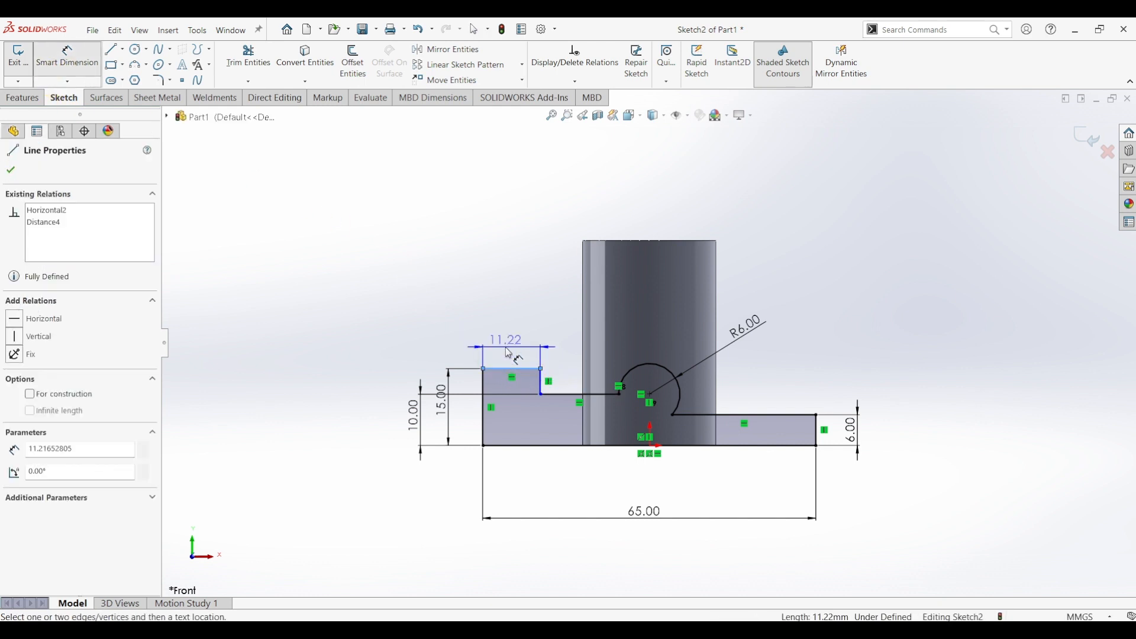
click(511, 353)
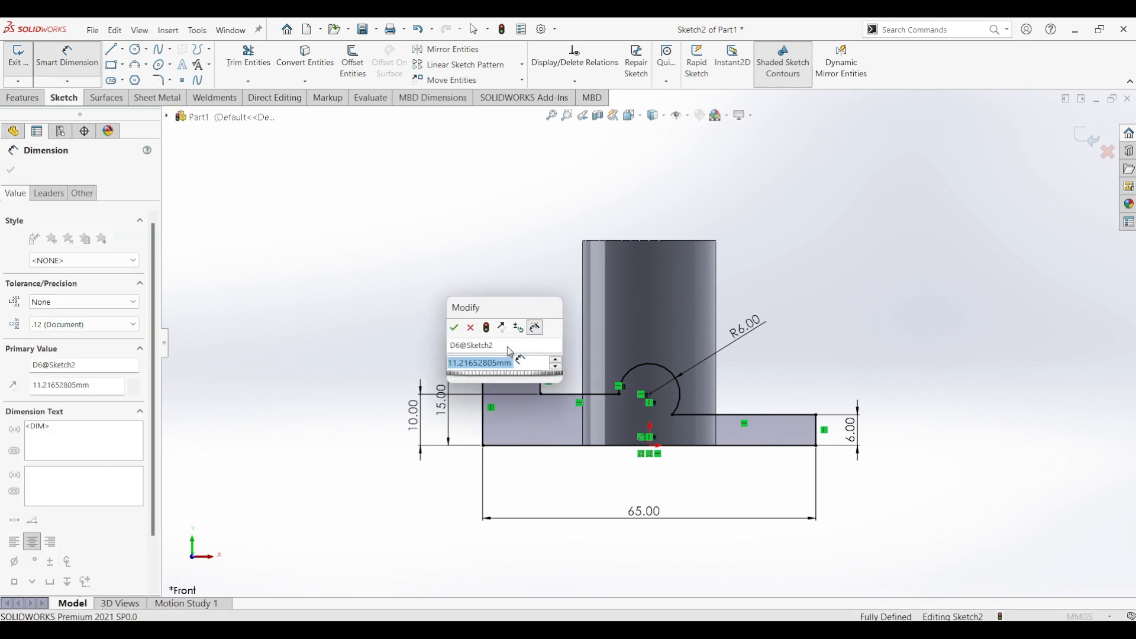
text(10)
key(Return)
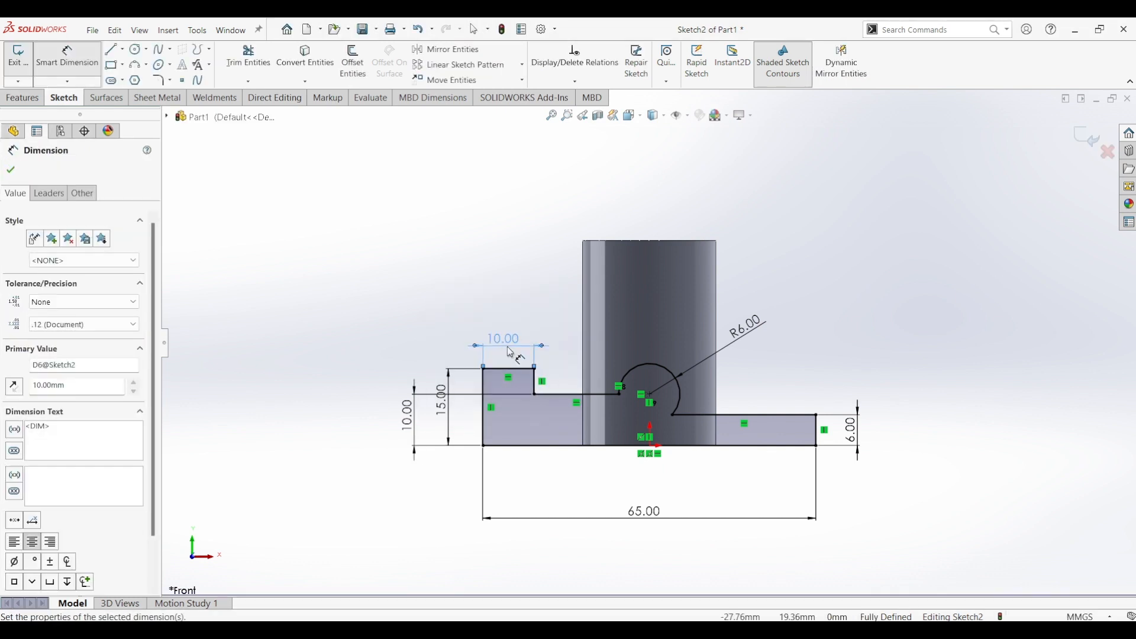
click(377, 251)
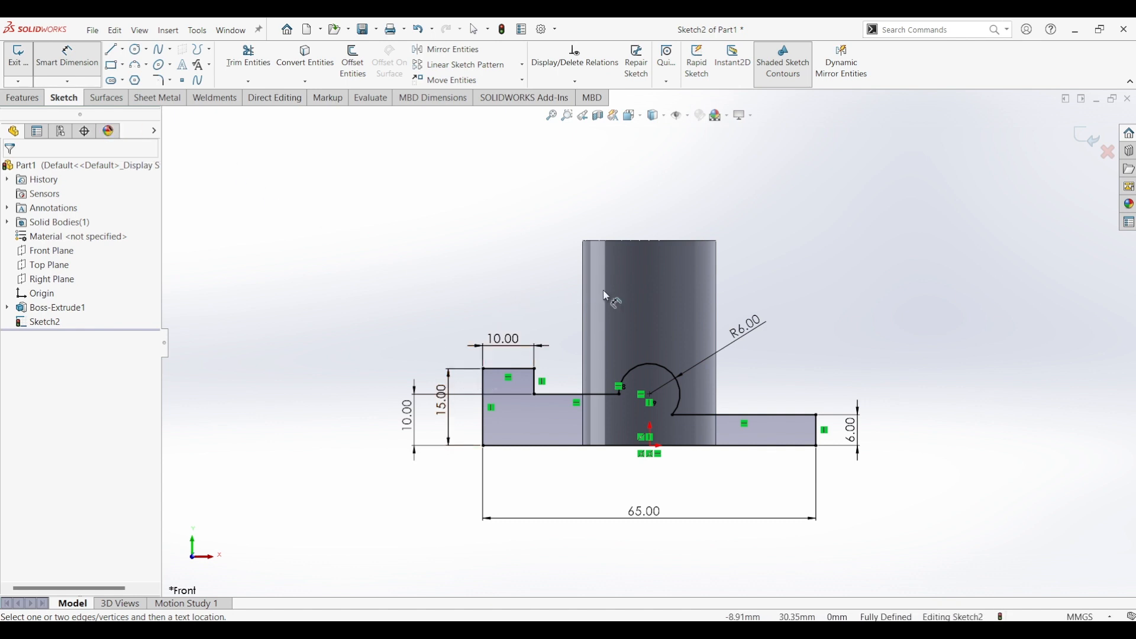
Sketch connected lines from the highest step's outer corner up about 17.5 mm, across 32.5 mm, down to the origin and back to the base corner.
click(111, 51)
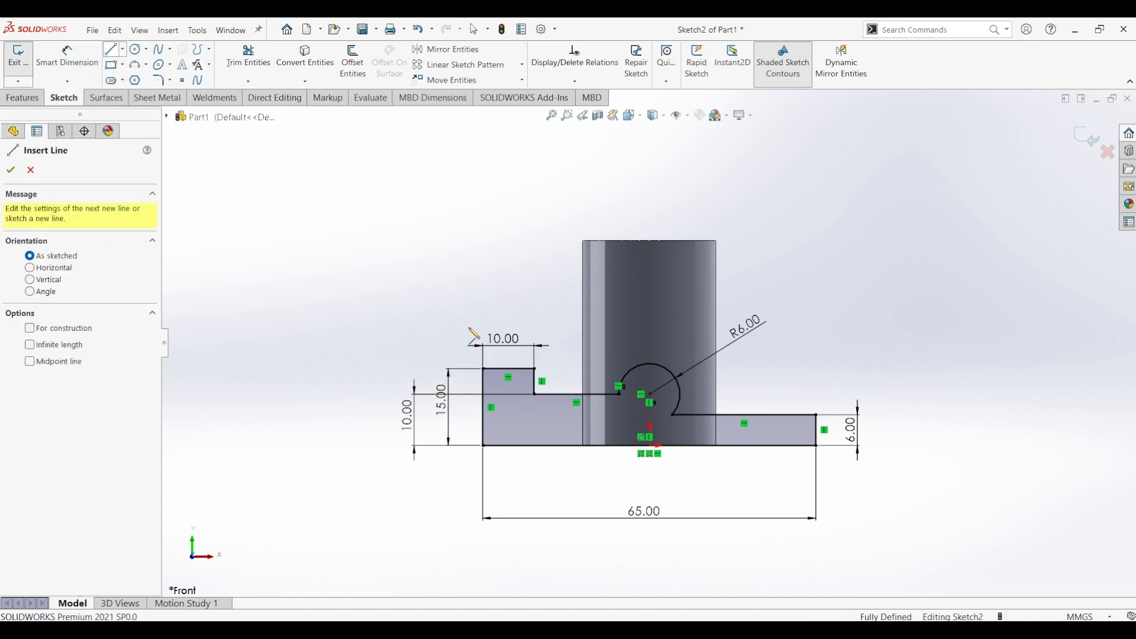
click(483, 369)
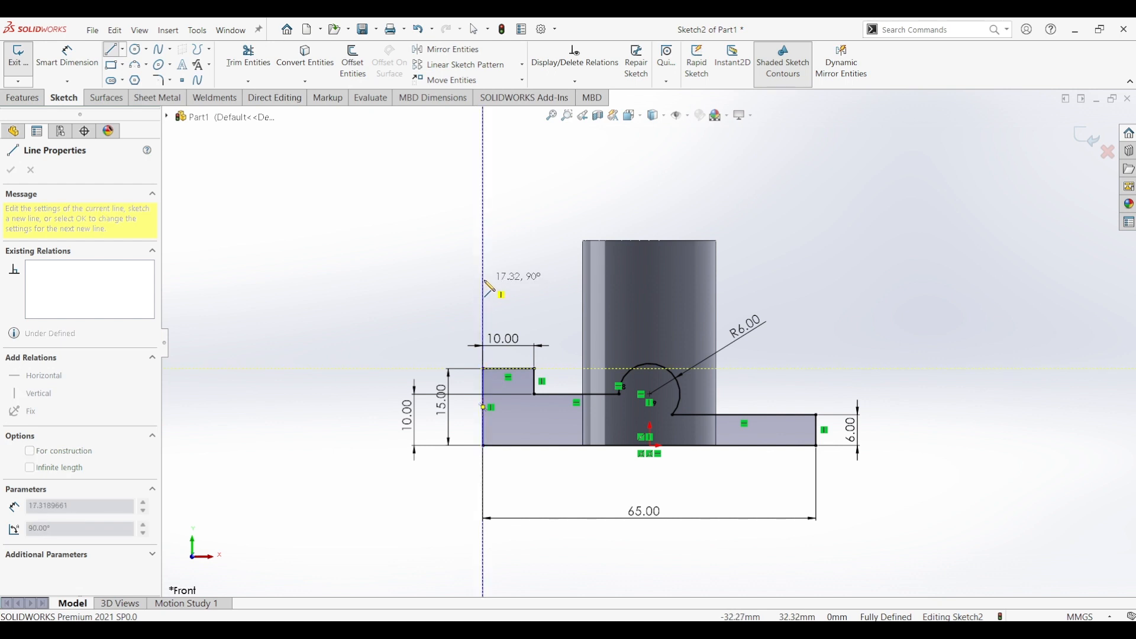
click(483, 278)
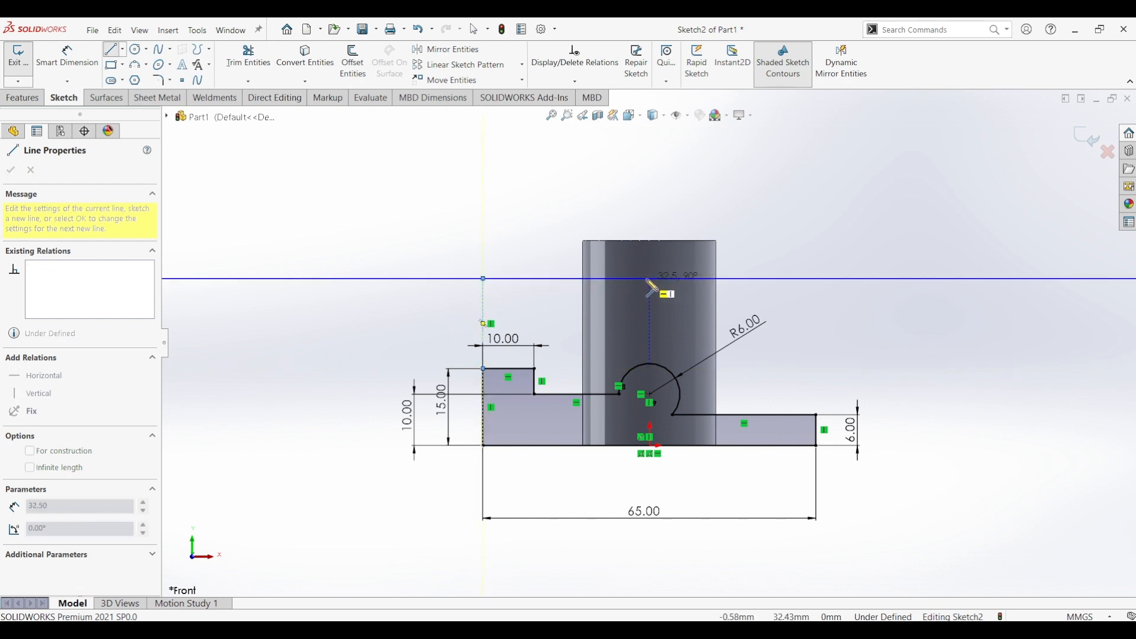
click(650, 278)
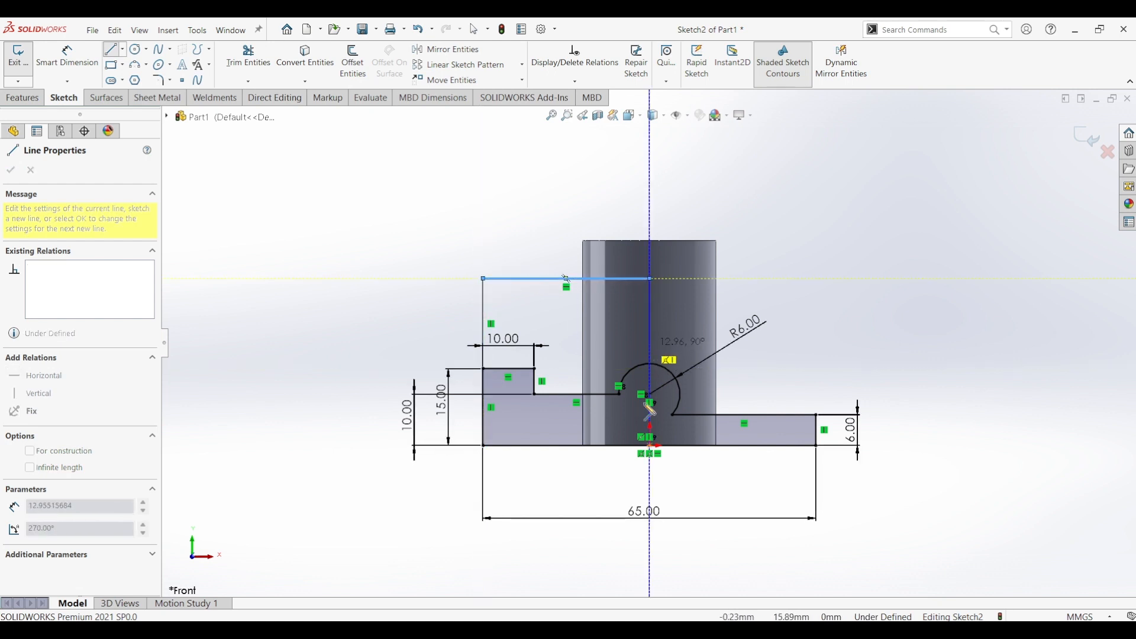
click(649, 445)
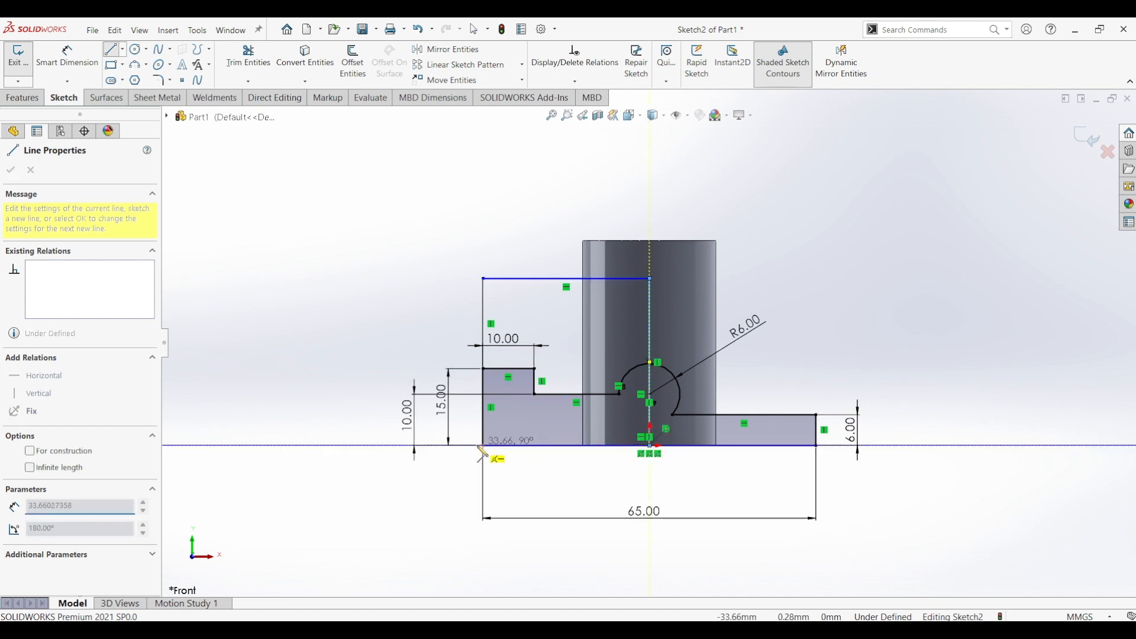
click(484, 445)
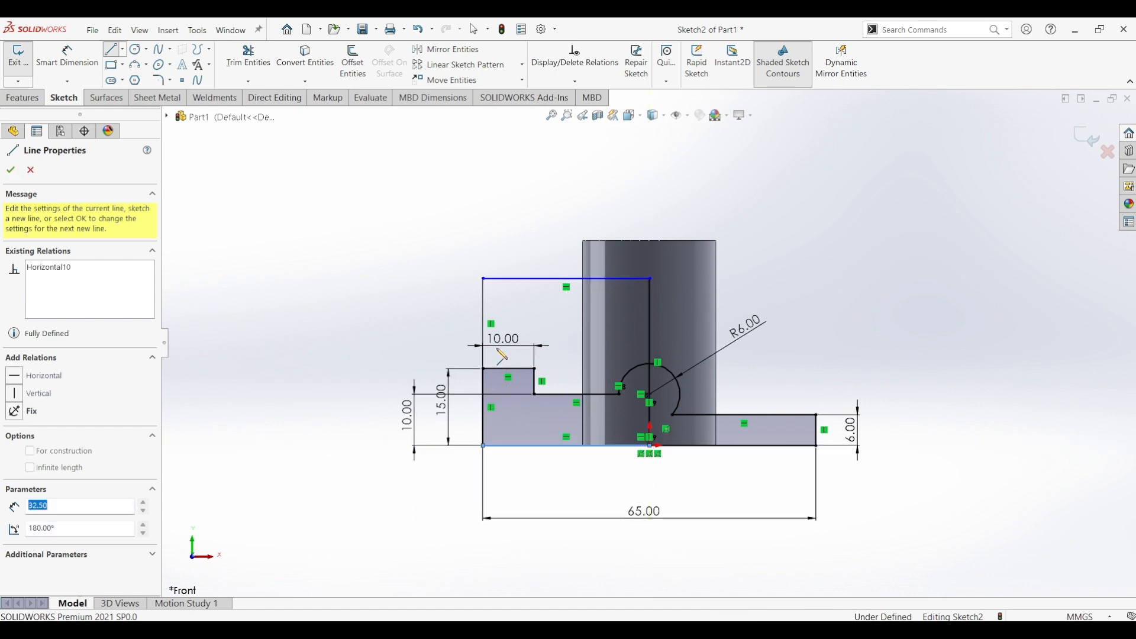
click(483, 278)
key(Escape)
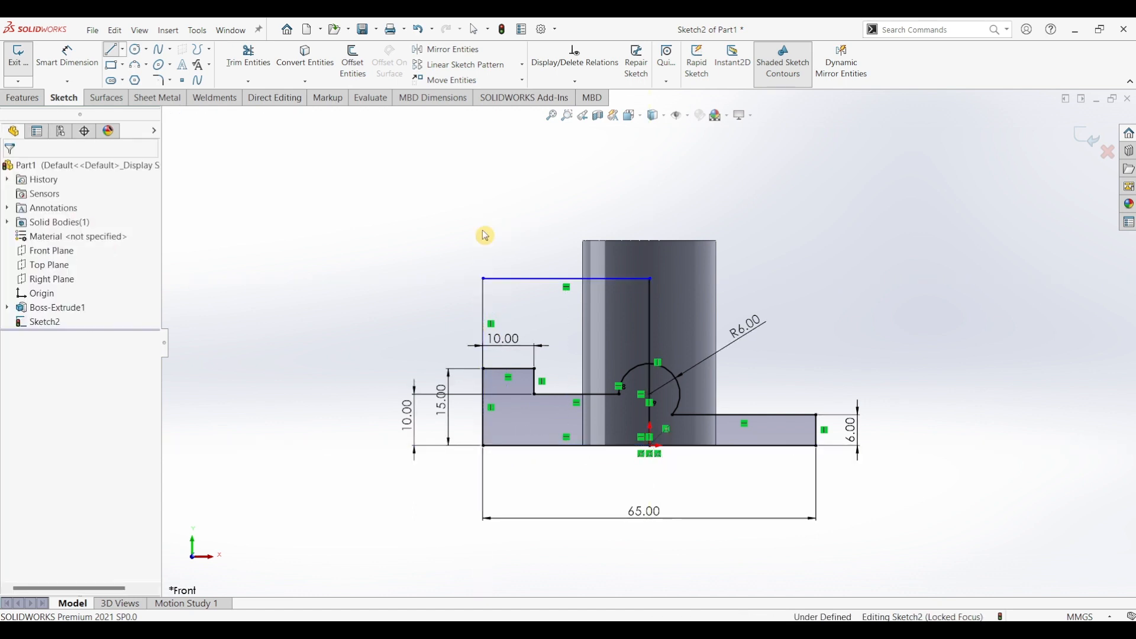
Dimension the new upper horizontal line's height above the base line and set it to 30 mm.
key(d)
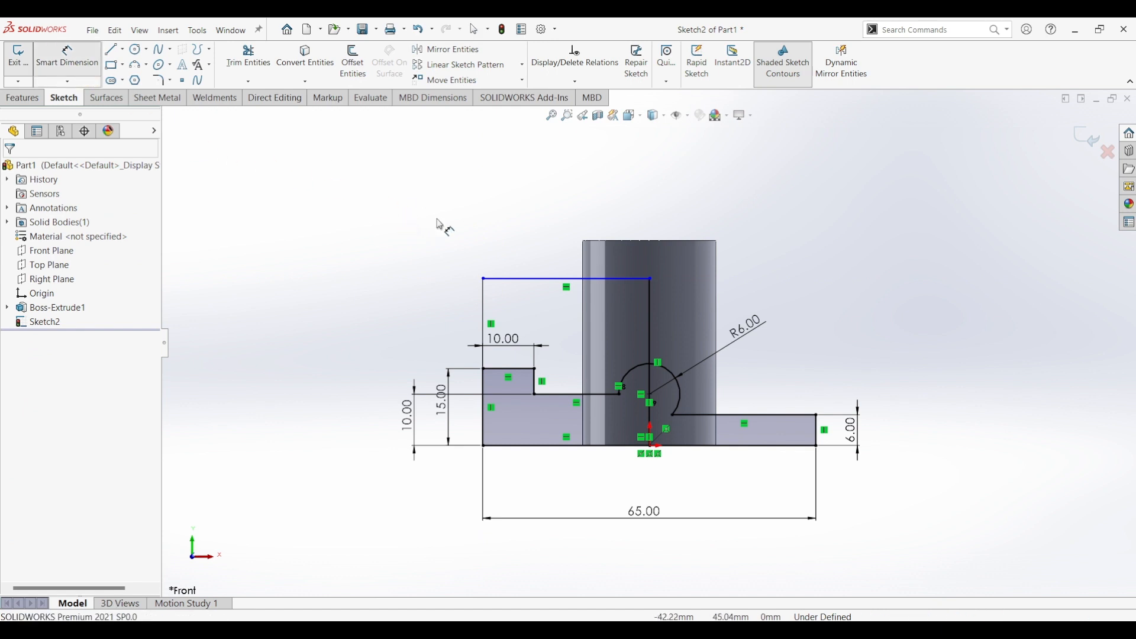
click(520, 279)
click(526, 449)
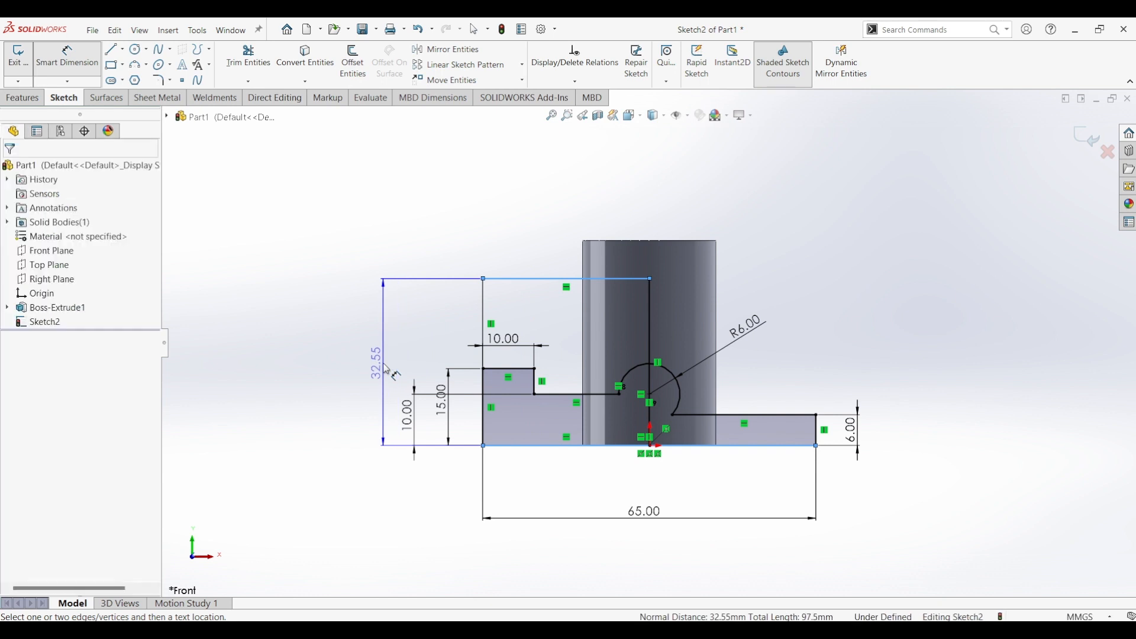
click(401, 357)
text(30)
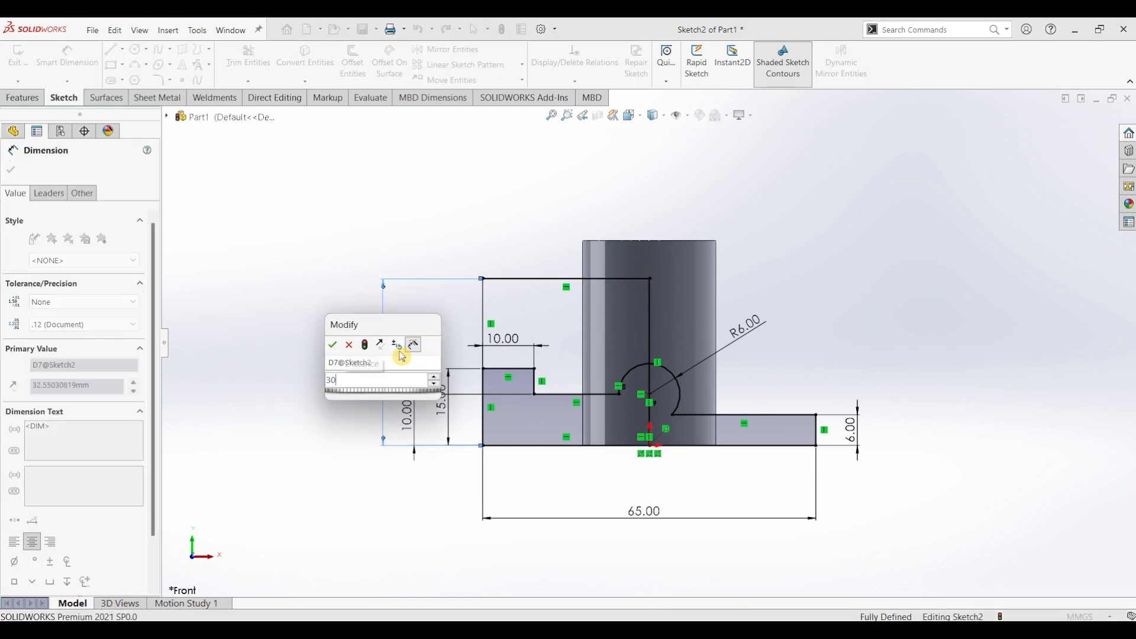
key(Return)
key(Escape)
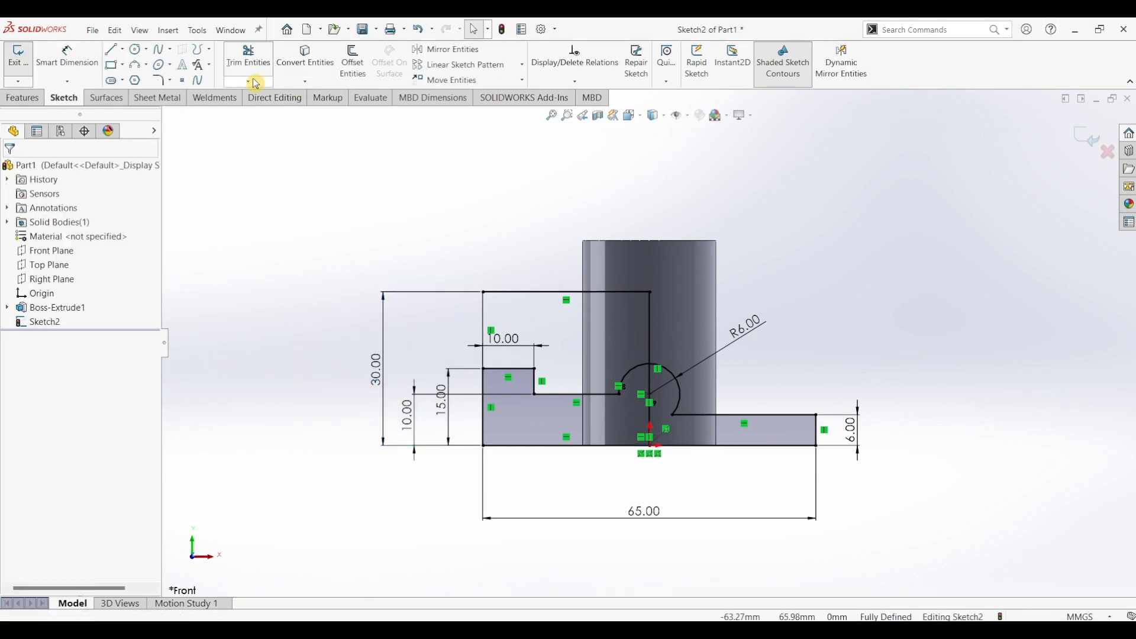
Try to trim the vertical centre line above the 6 mm arc, and undo the trim.
click(248, 56)
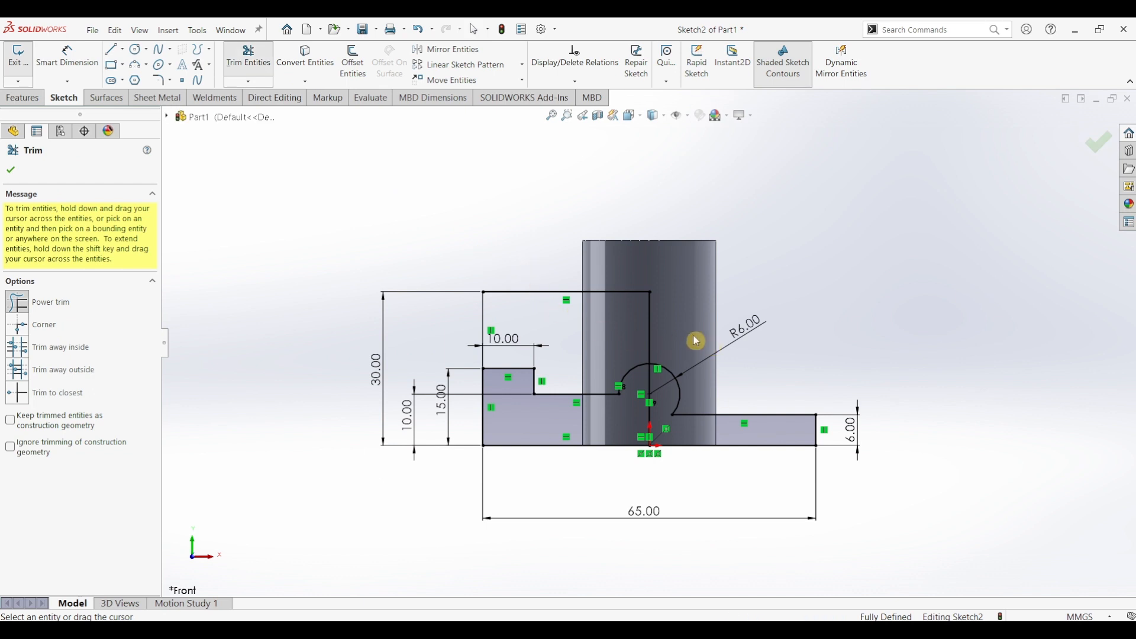
drag(683, 337, 631, 335)
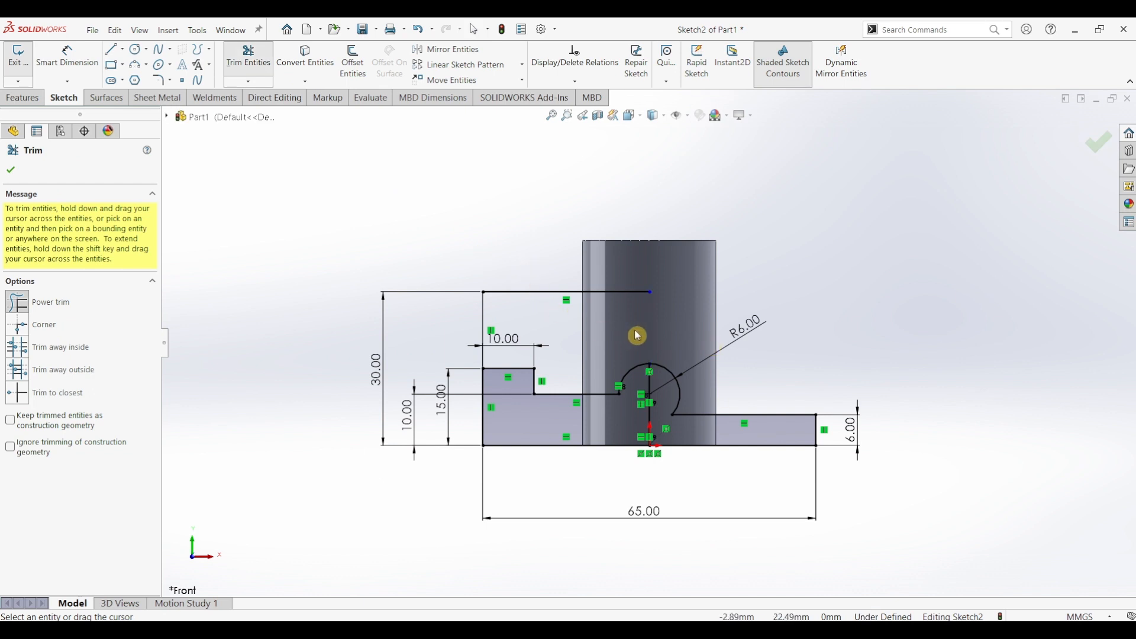
key(Escape)
key(ctrl+z)
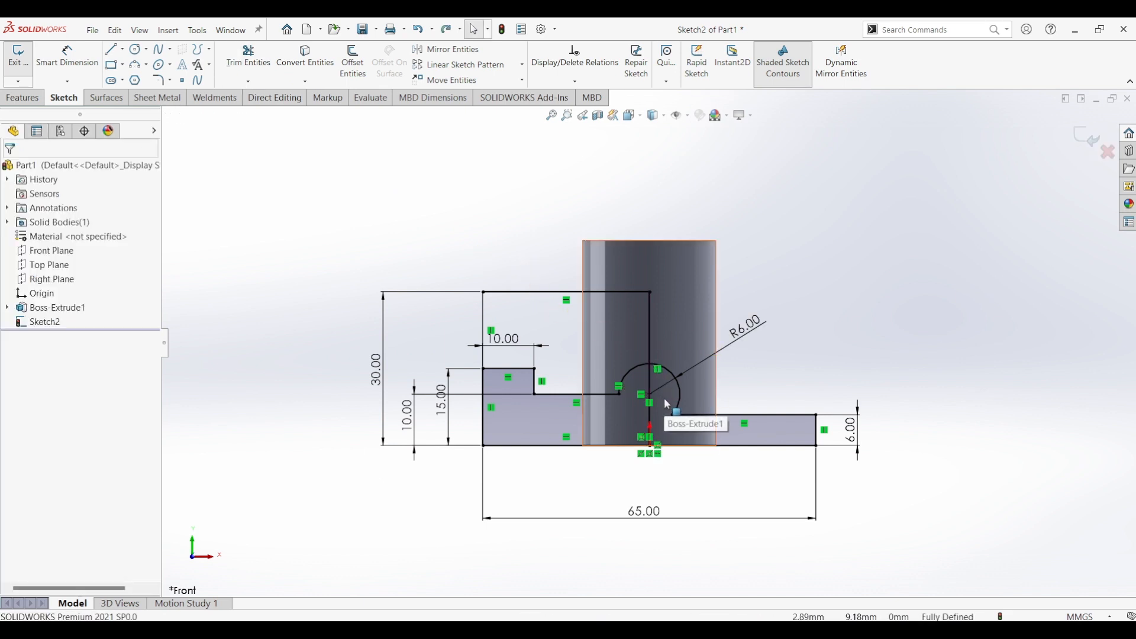
Trim away the portion of the vertical centre line inside and below the 6 mm arc.
key(Return)
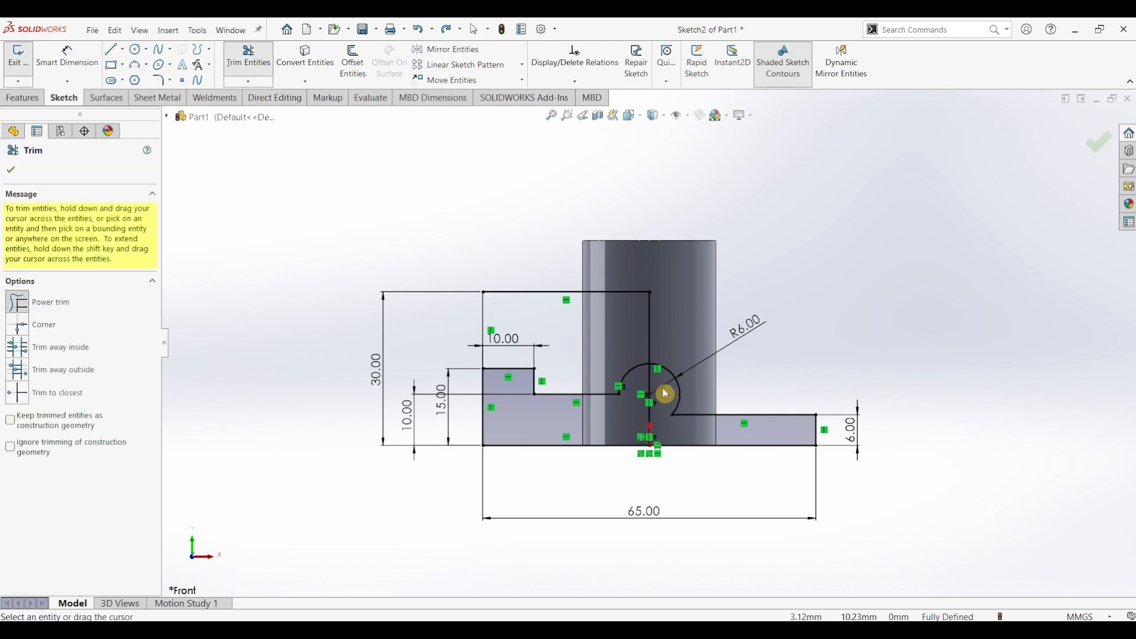
drag(647, 398, 664, 444)
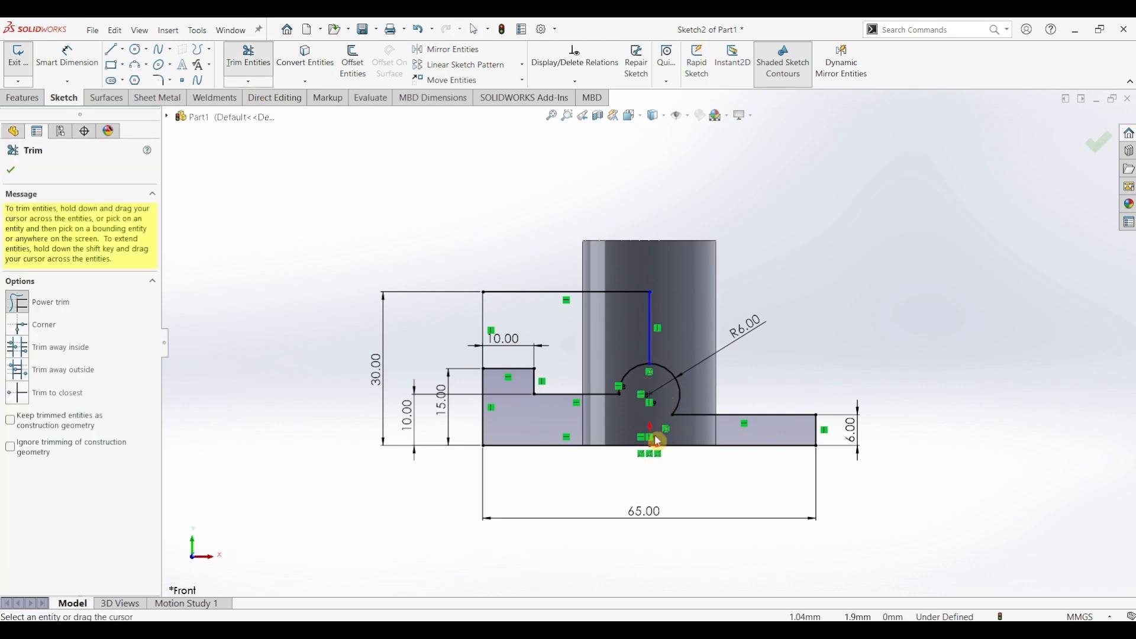
key(Escape)
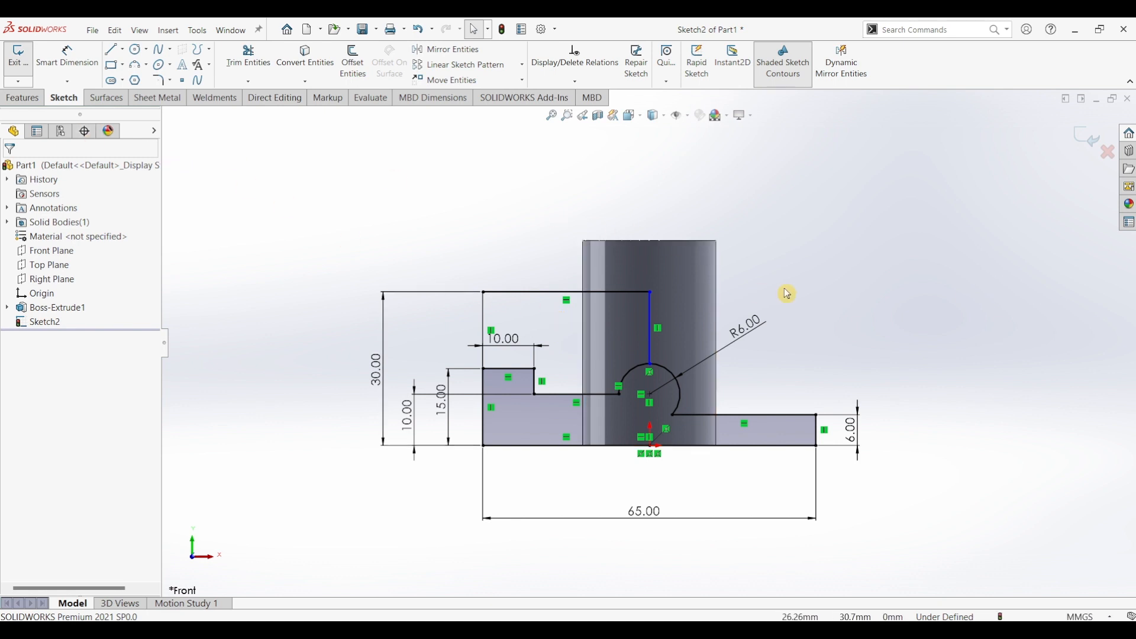
Extrude the closed stepped base region of the sketch 50 mm with the Mid Plane end condition.
click(24, 98)
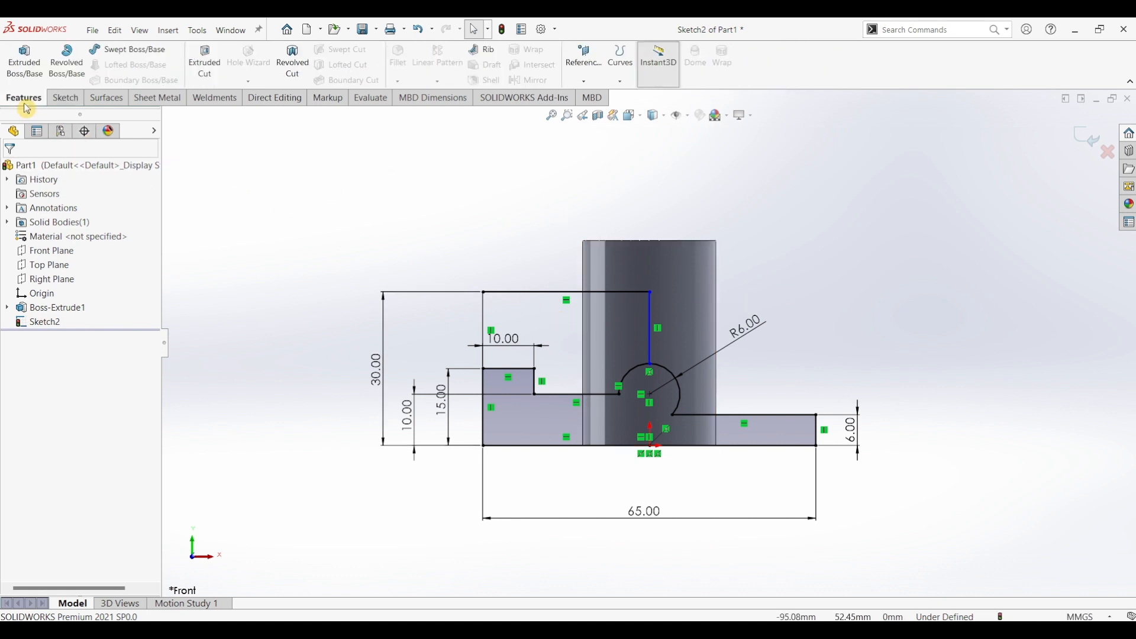
click(24, 62)
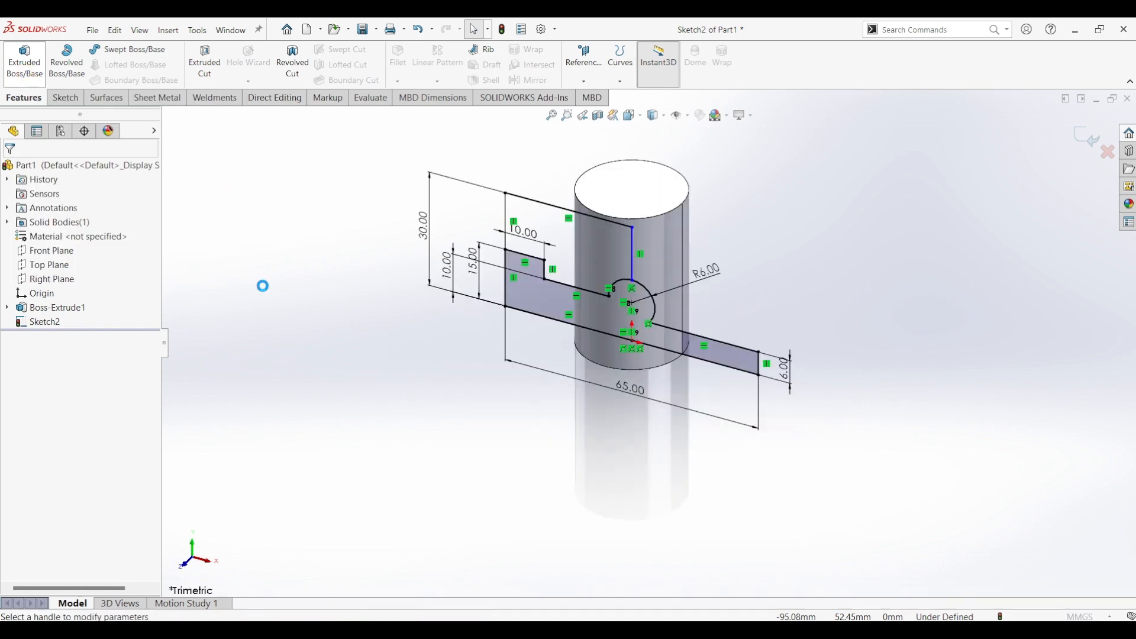
click(544, 300)
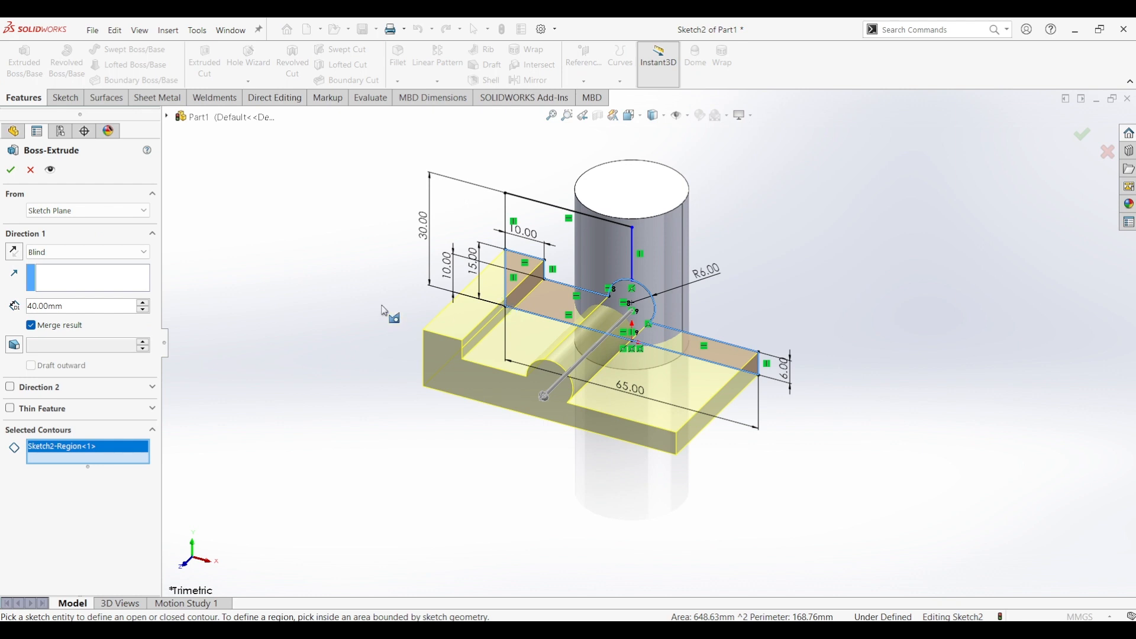
click(77, 252)
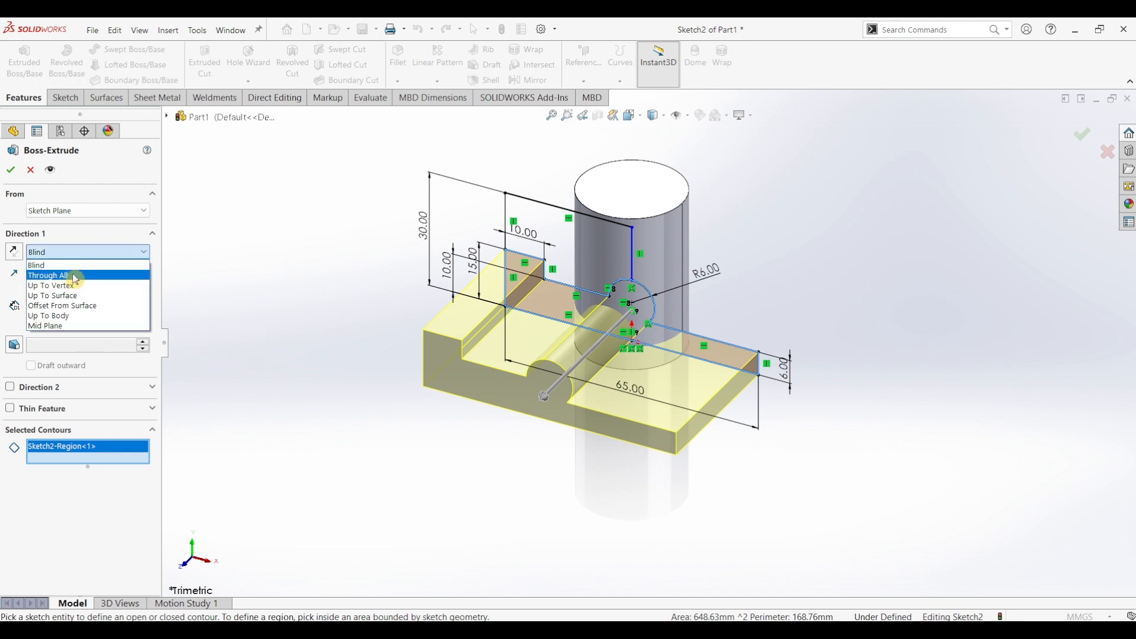
click(62, 326)
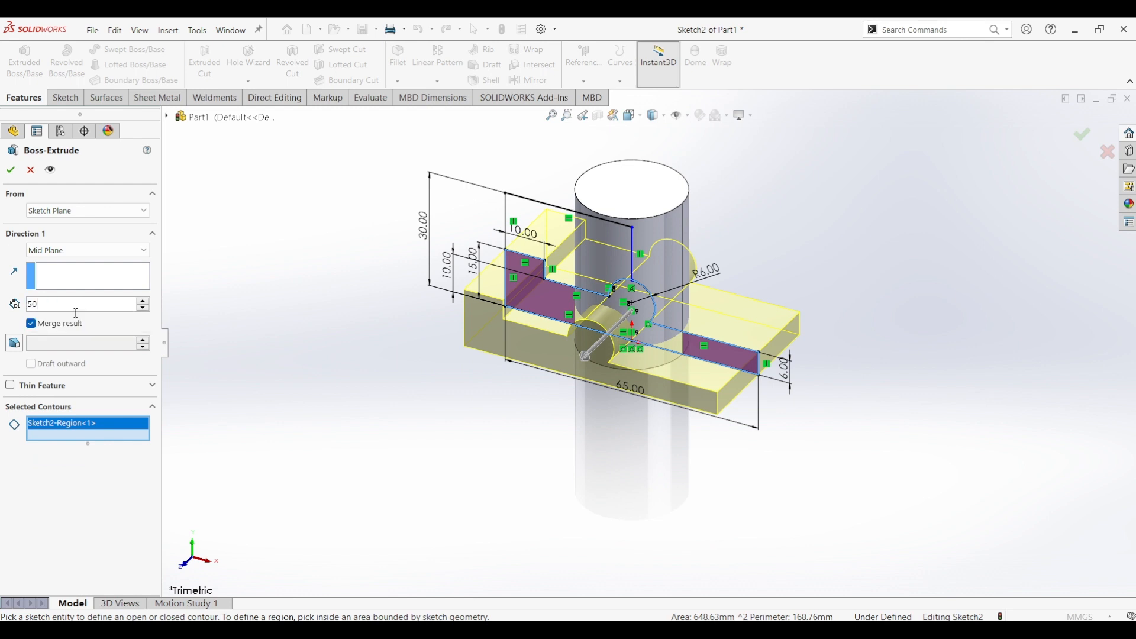
click(75, 309)
text(50)
key(Return)
click(15, 173)
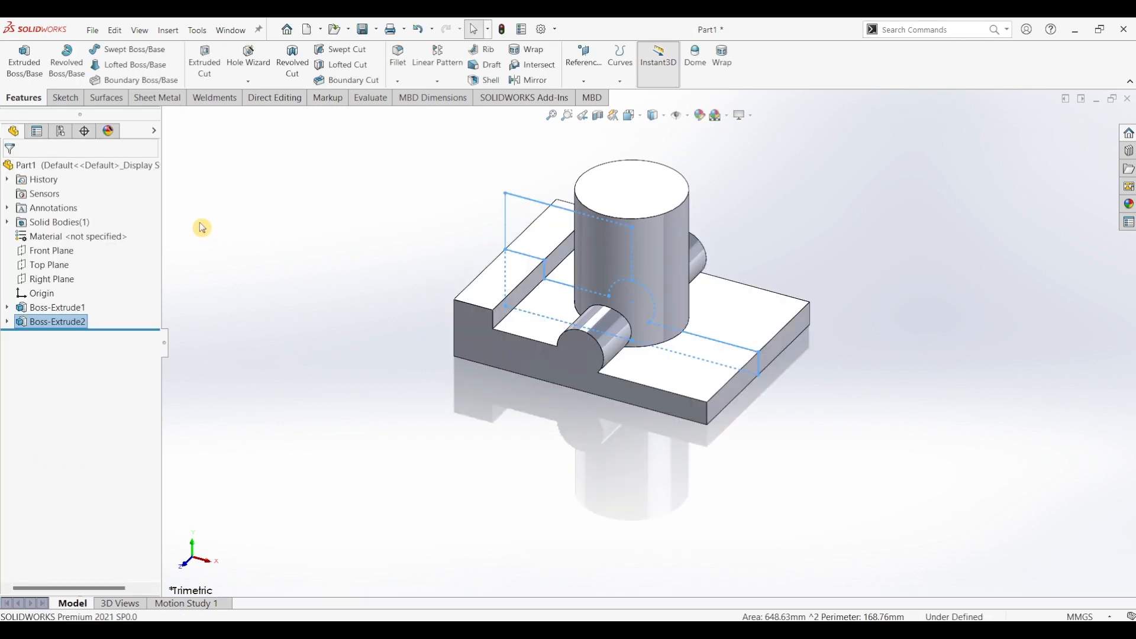
Extrude the upper region of the same sketch 15 mm with the Mid Plane end condition to form the rib.
click(6, 321)
click(58, 336)
click(29, 66)
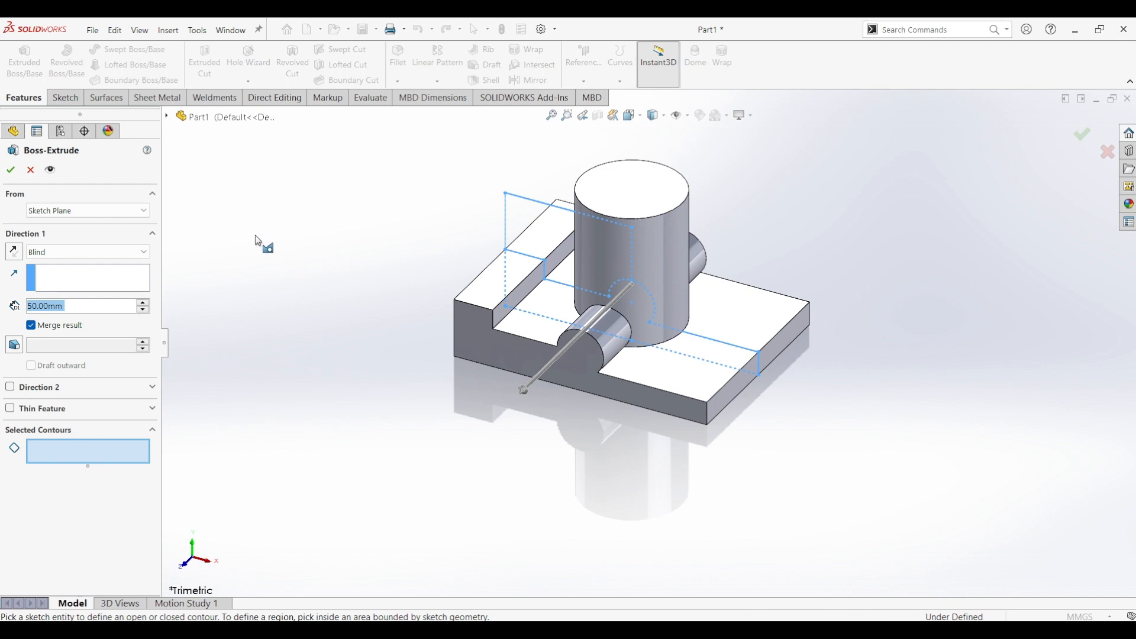
click(538, 229)
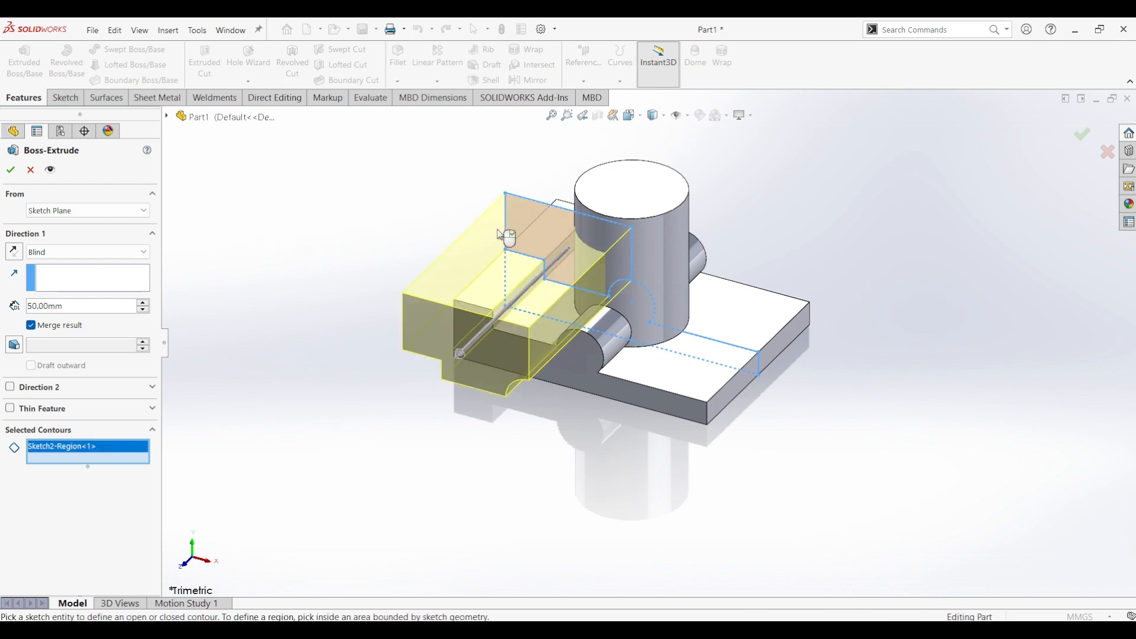
click(65, 249)
click(51, 325)
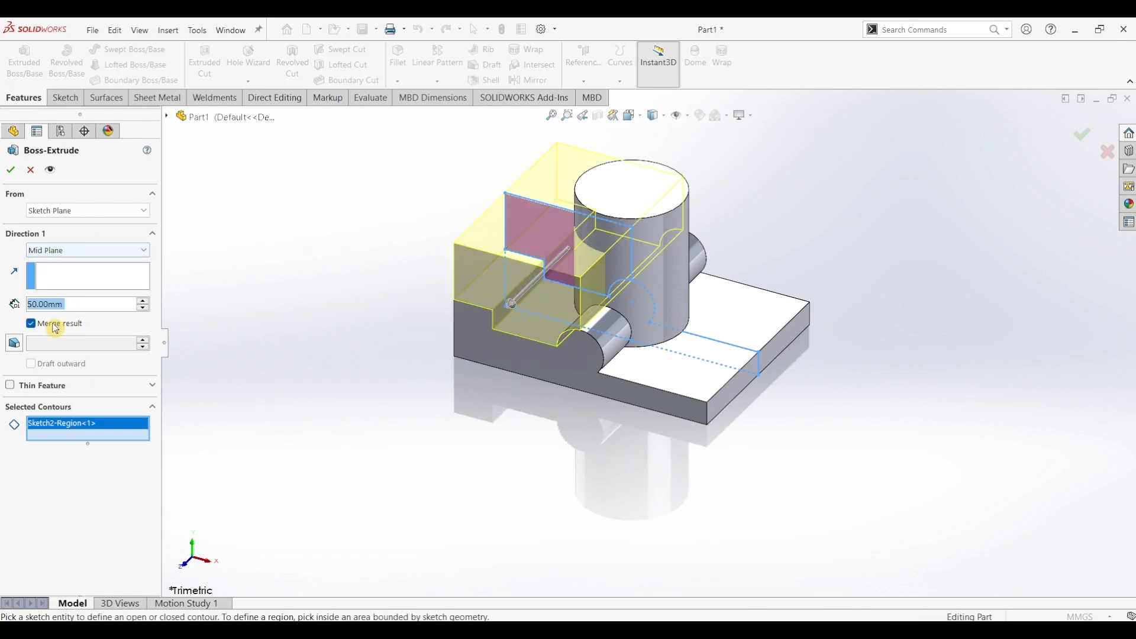
text(15)
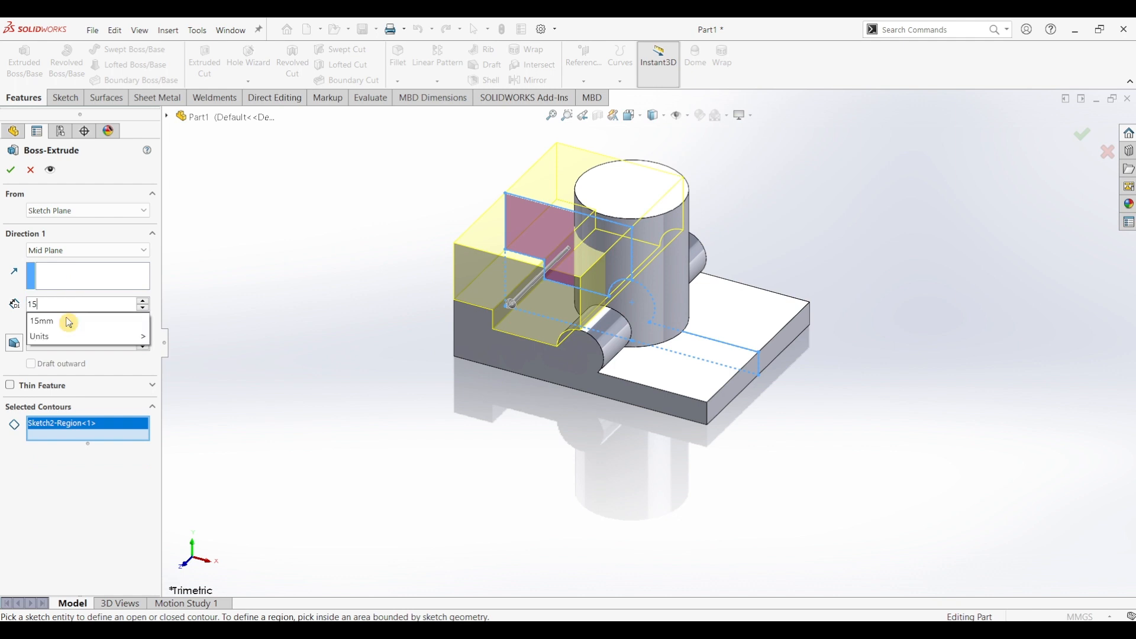
key(Return)
click(17, 176)
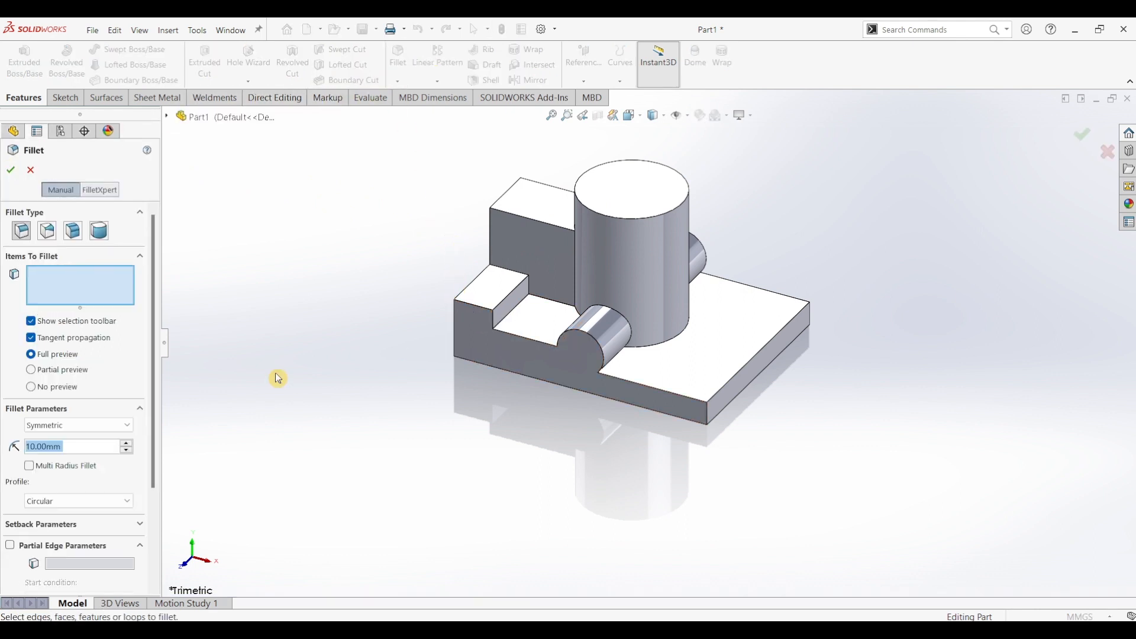
Set the fillet radius to 2 mm and pick the high step's inner edges and the half-round ridge's facing base edges on both sides of the rib.
text(2)
key(Return)
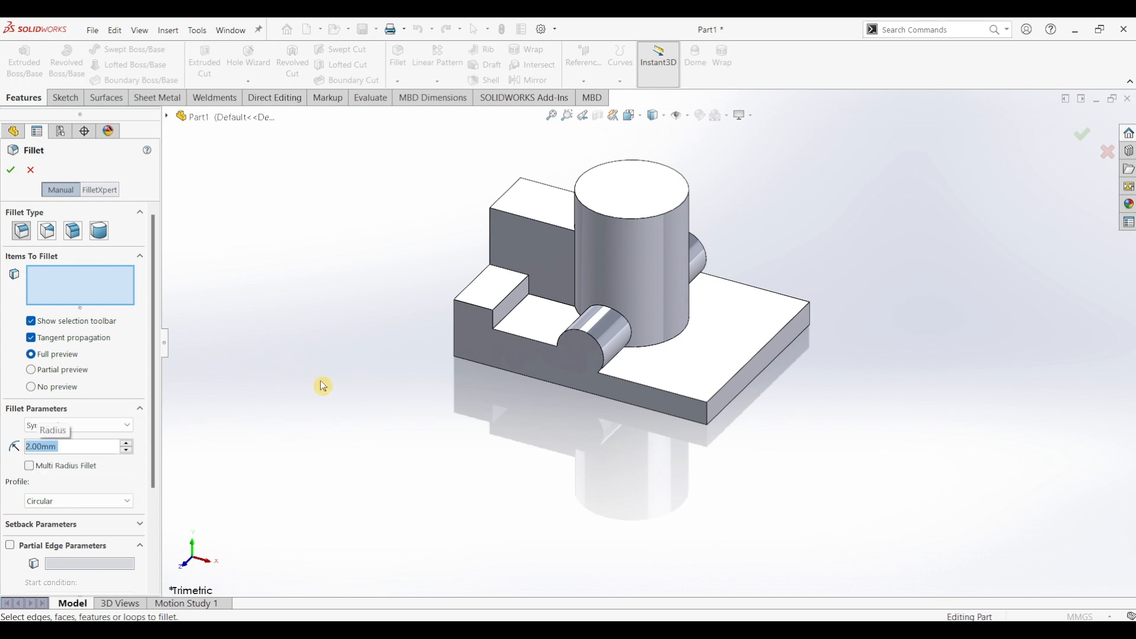
click(511, 314)
middle_drag(473, 359, 534, 278)
click(600, 335)
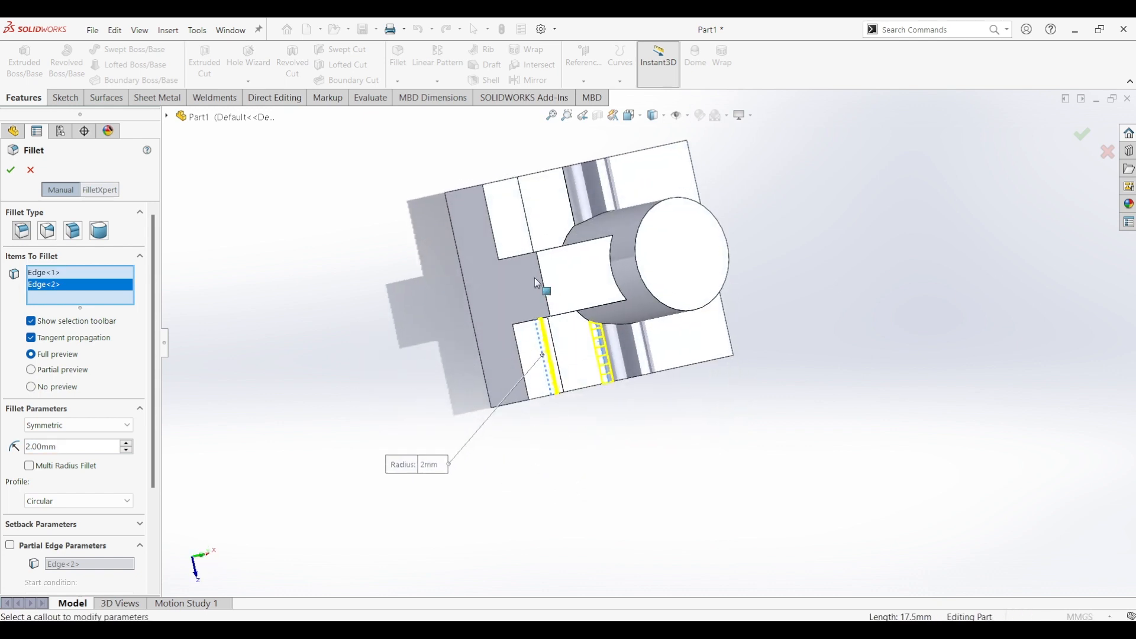
click(571, 201)
middle_drag(572, 202, 464, 249)
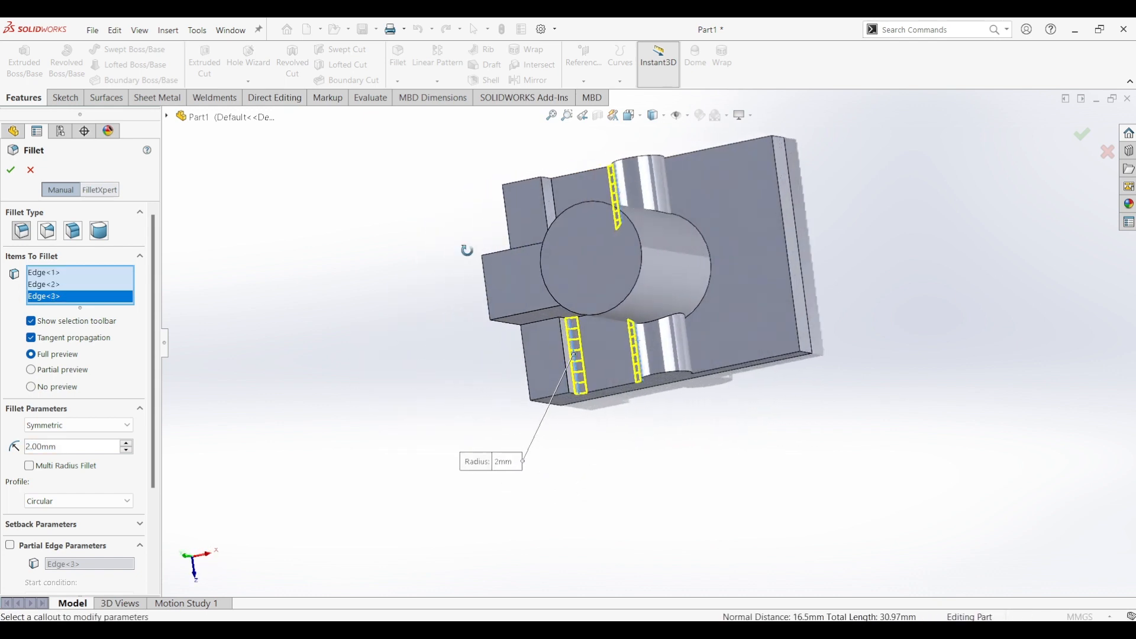
click(551, 197)
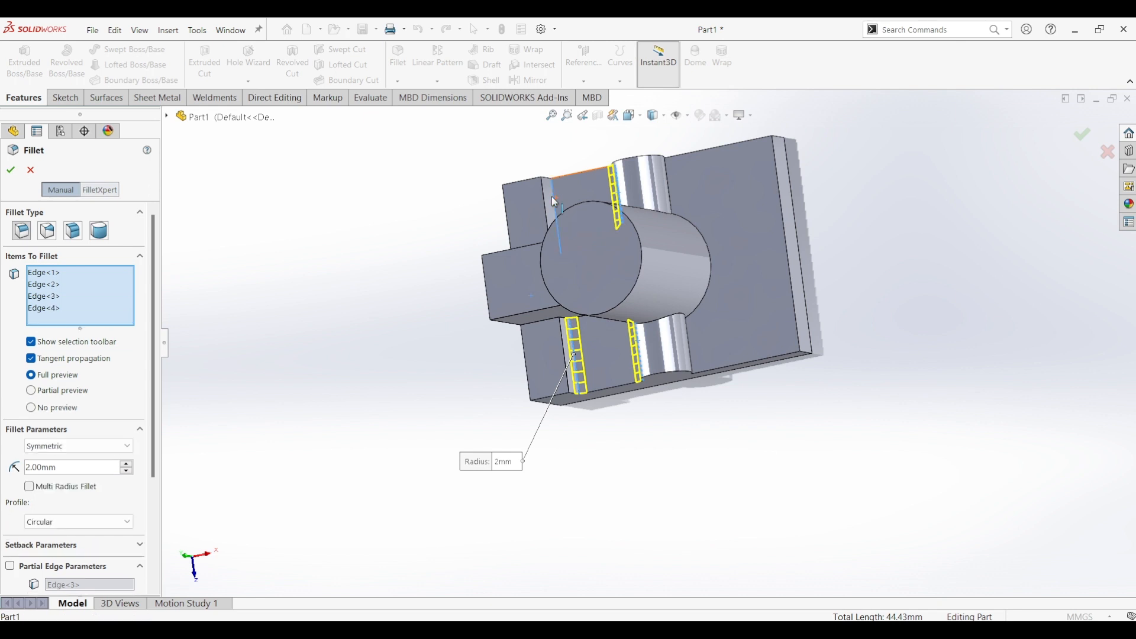
Add the ridge's base edges along the thin plate and the rib's top edge at the cylinder, and apply the 2 mm fillet.
middle_drag(657, 436, 819, 211)
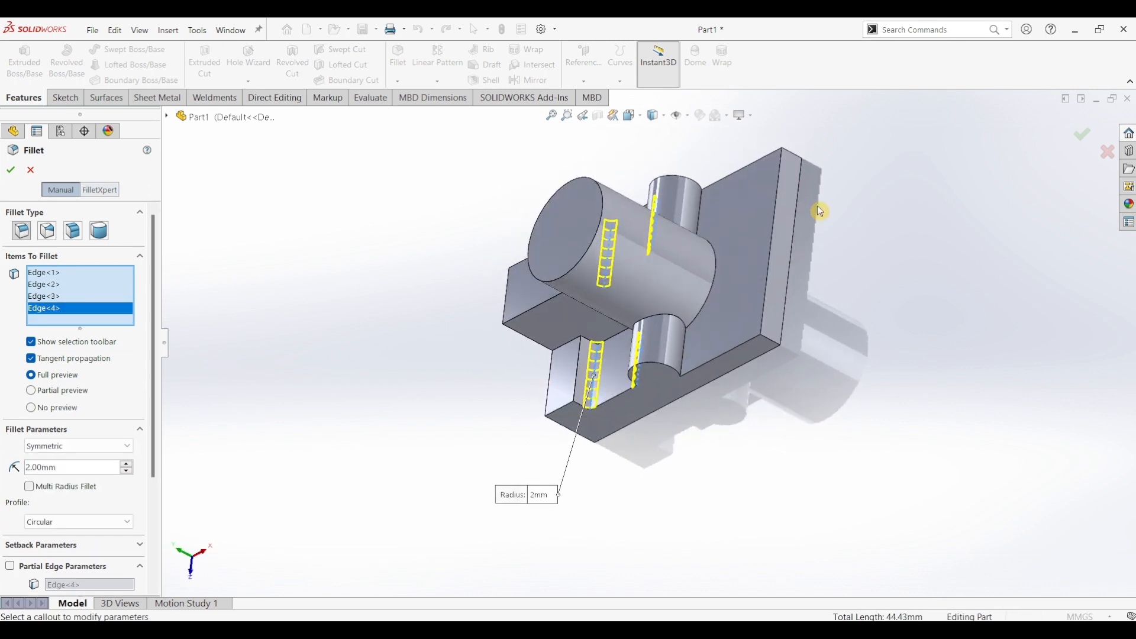
click(703, 212)
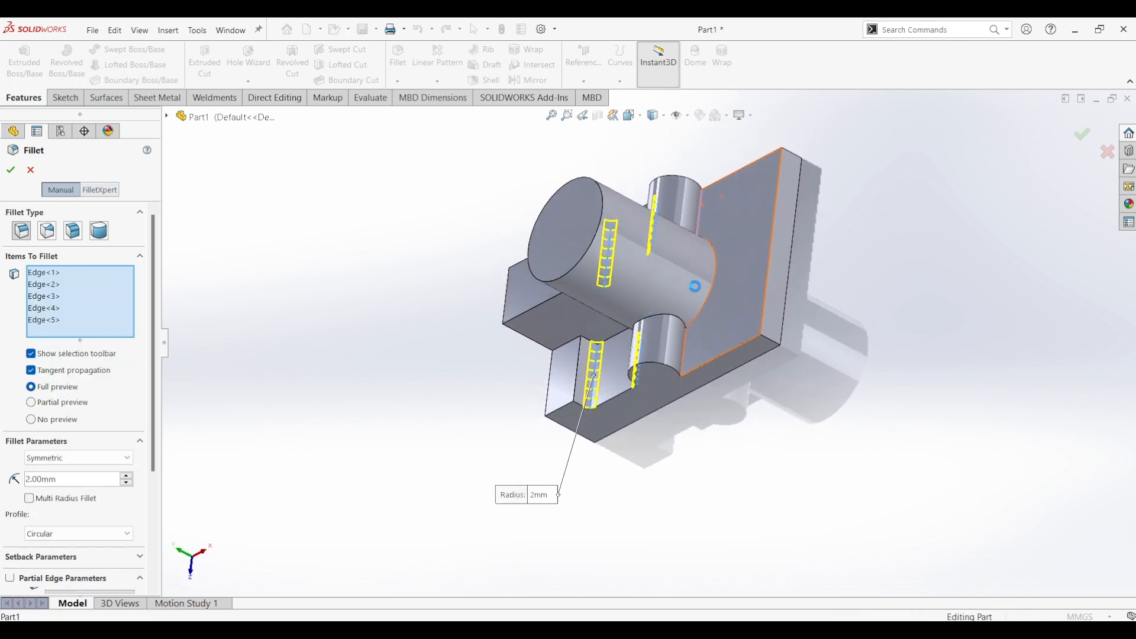
click(689, 344)
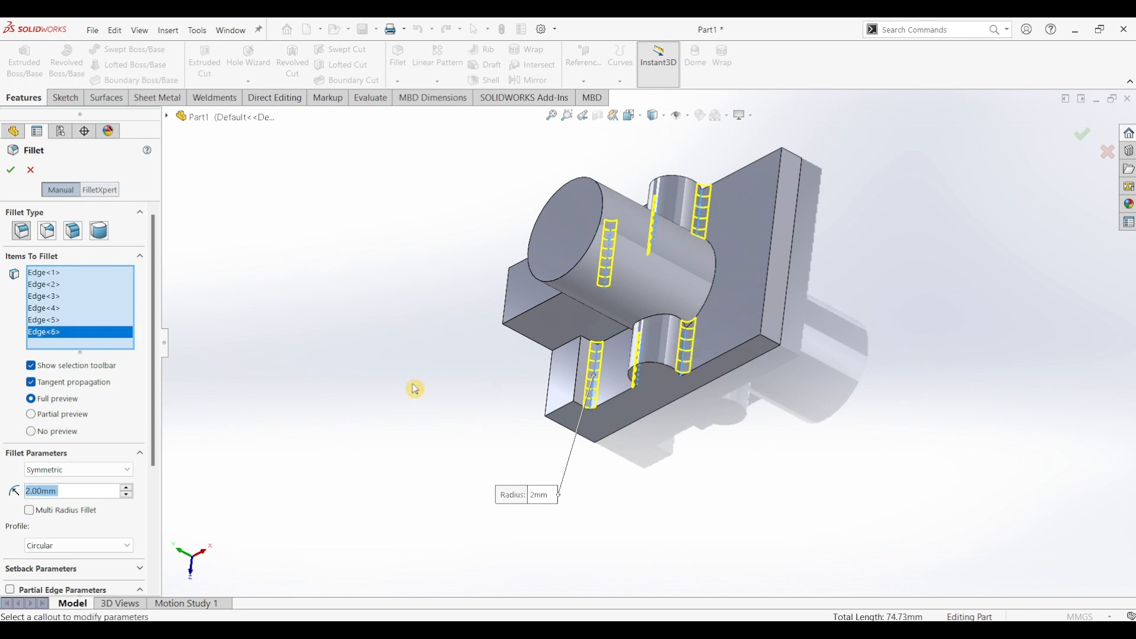
middle_drag(427, 372, 571, 286)
click(634, 266)
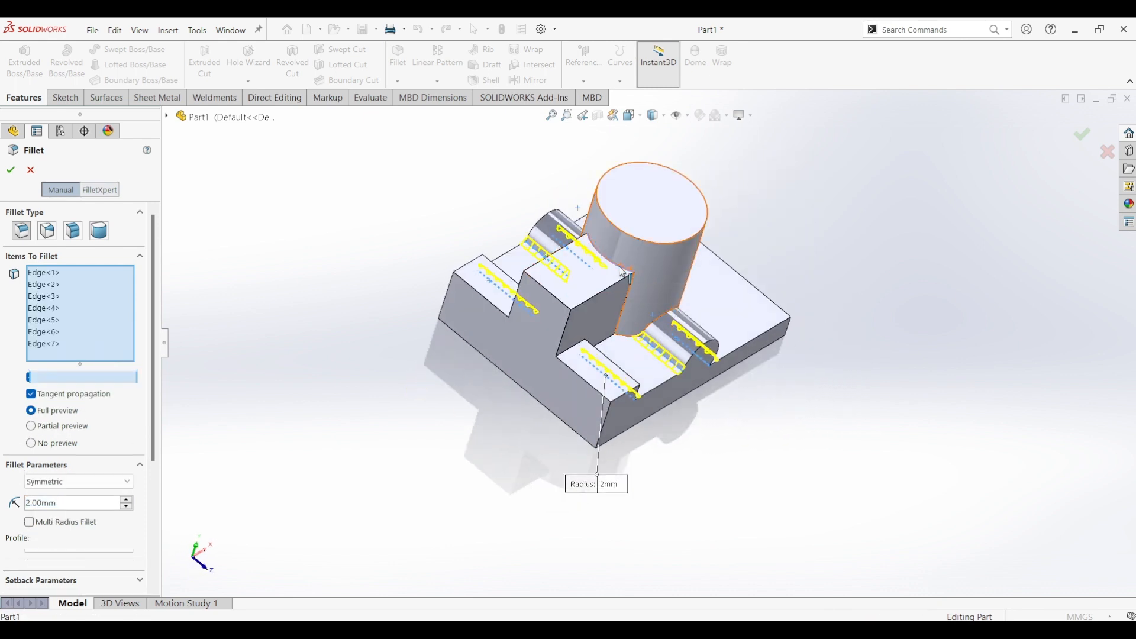
middle_drag(446, 435, 357, 360)
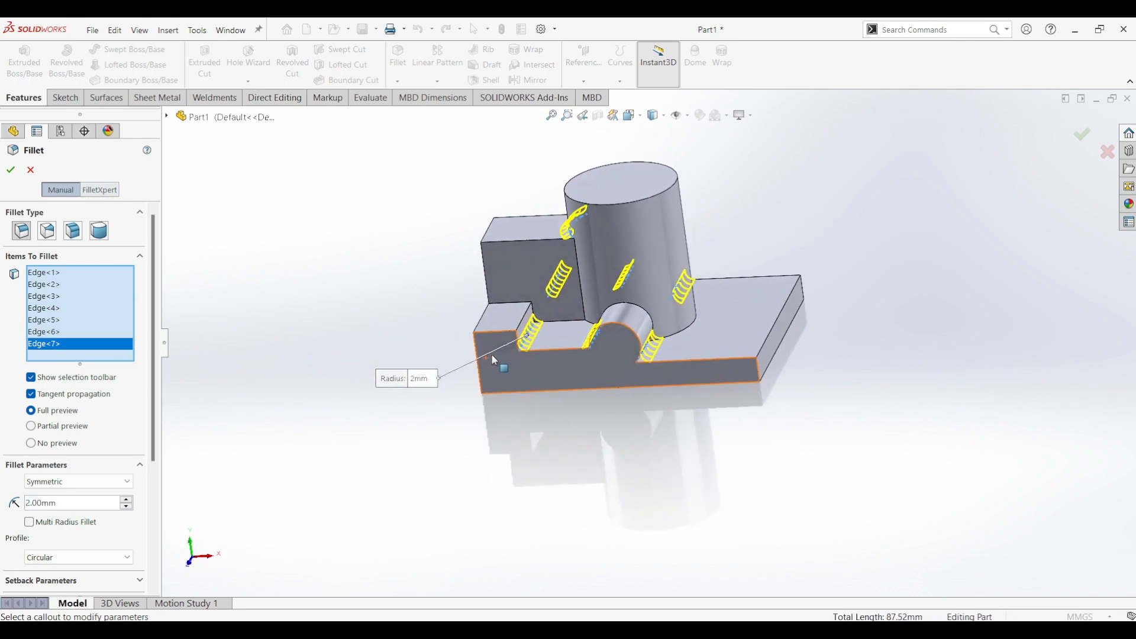
click(11, 171)
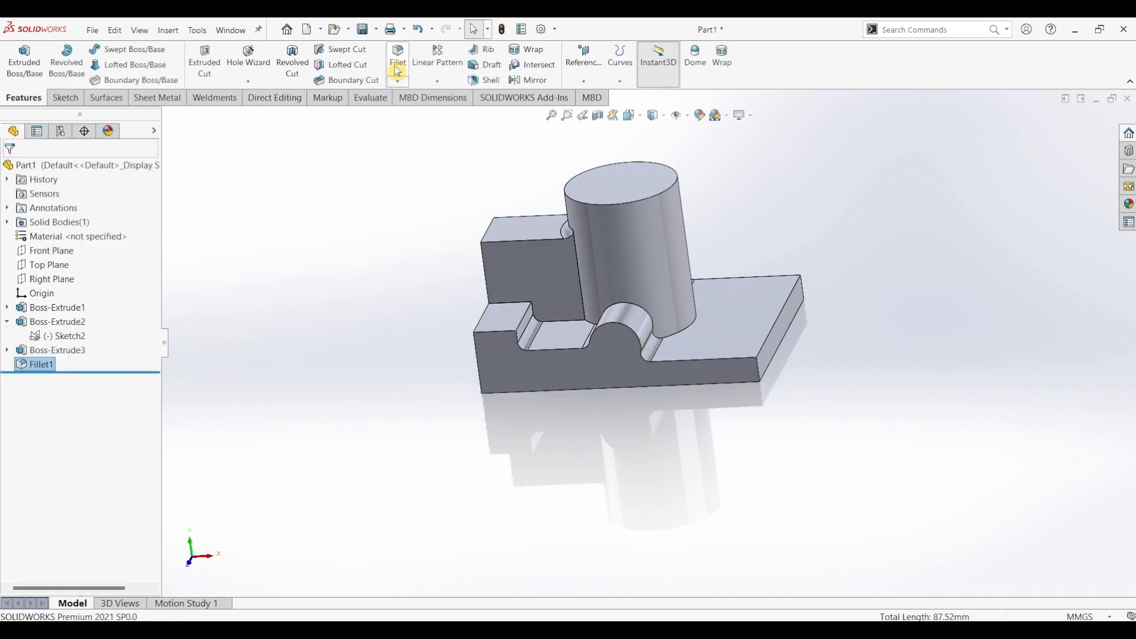
Fillet the rib's upper outer edge with a 6 mm radius.
key(Return)
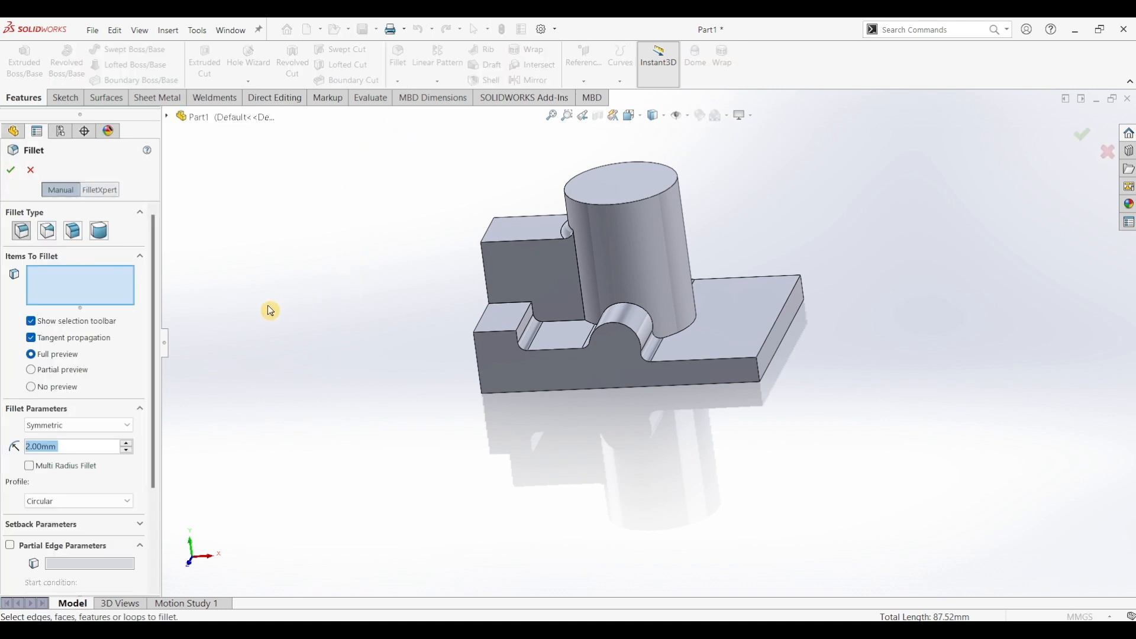
text(6)
key(Return)
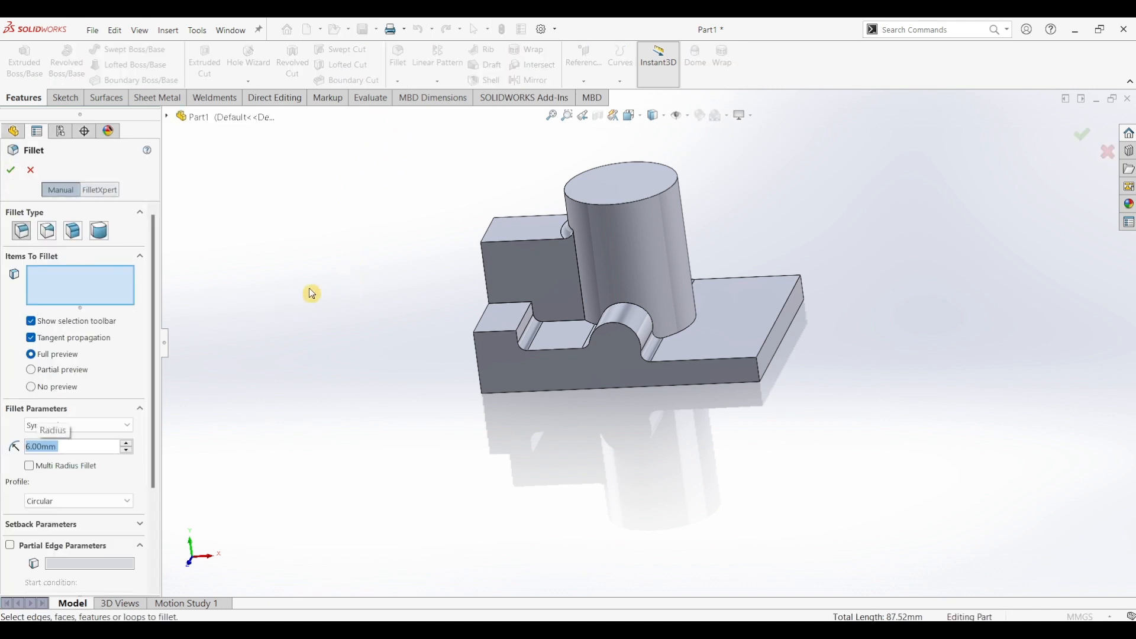
middle_drag(312, 293, 463, 238)
click(501, 241)
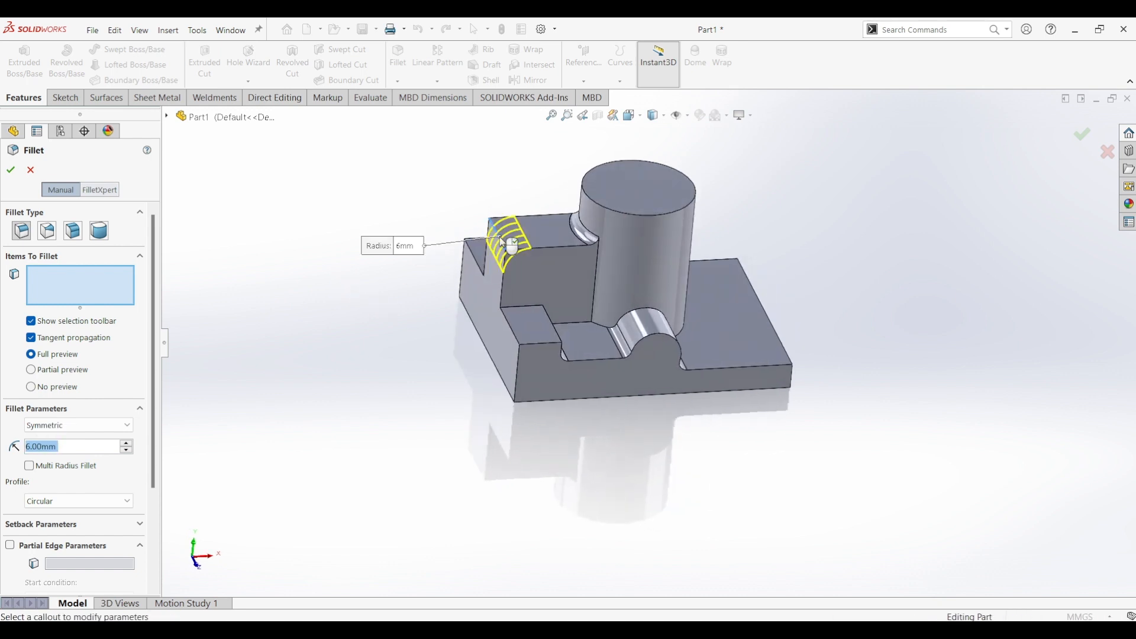
middle_drag(464, 376, 413, 355)
click(15, 171)
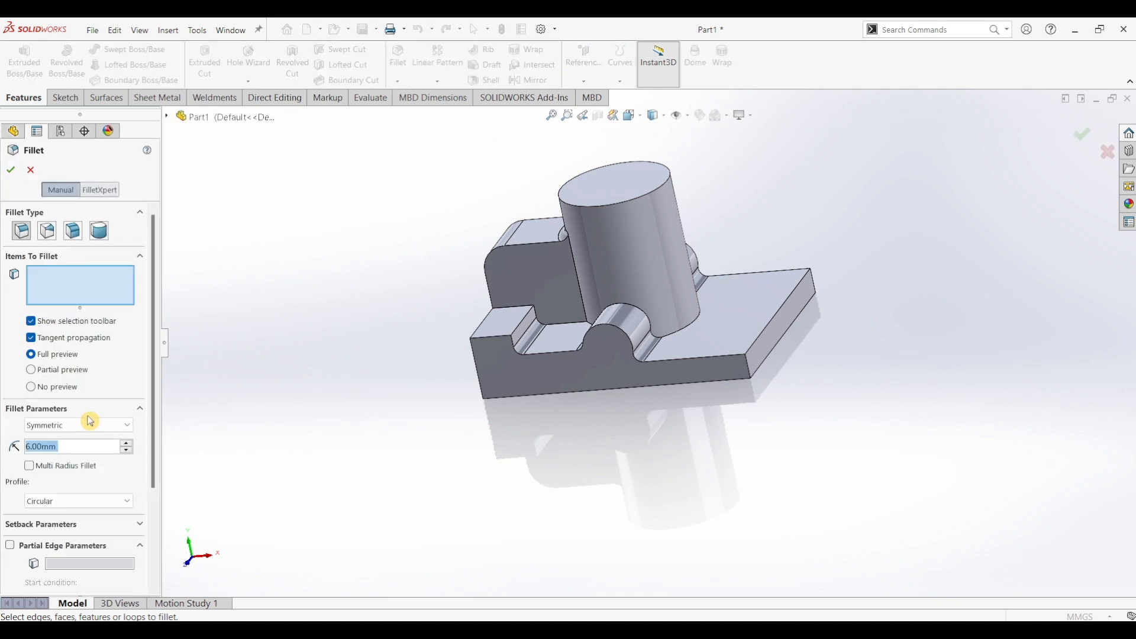
Fillet the four vertical corner edges of the base with a 5 mm radius.
text(5)
key(Return)
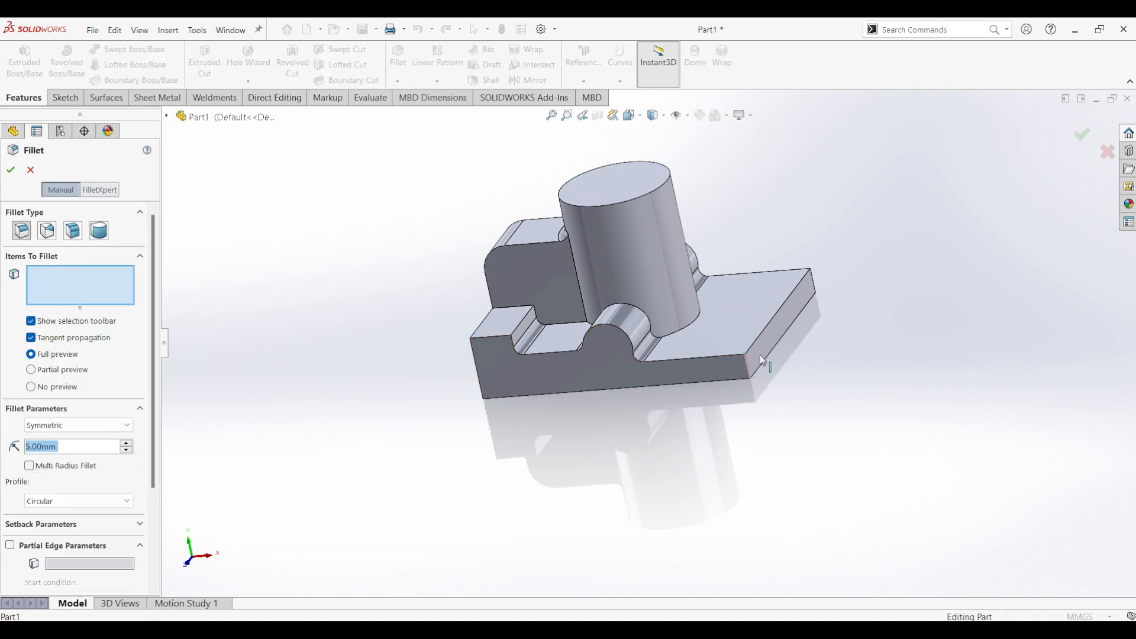
click(819, 284)
click(815, 283)
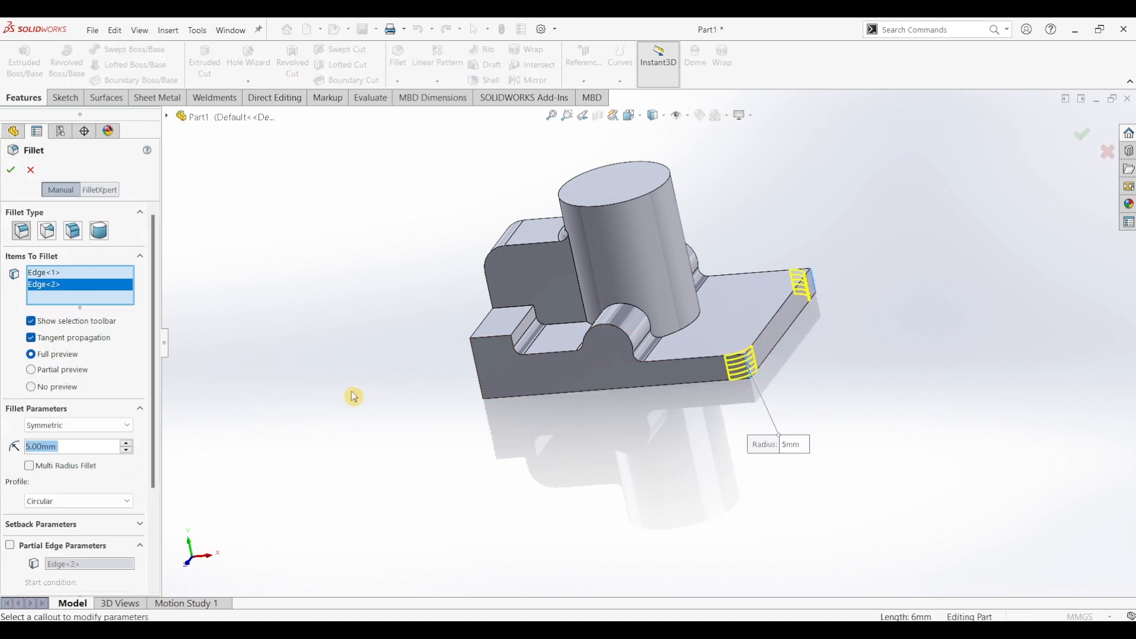
middle_drag(352, 396, 446, 439)
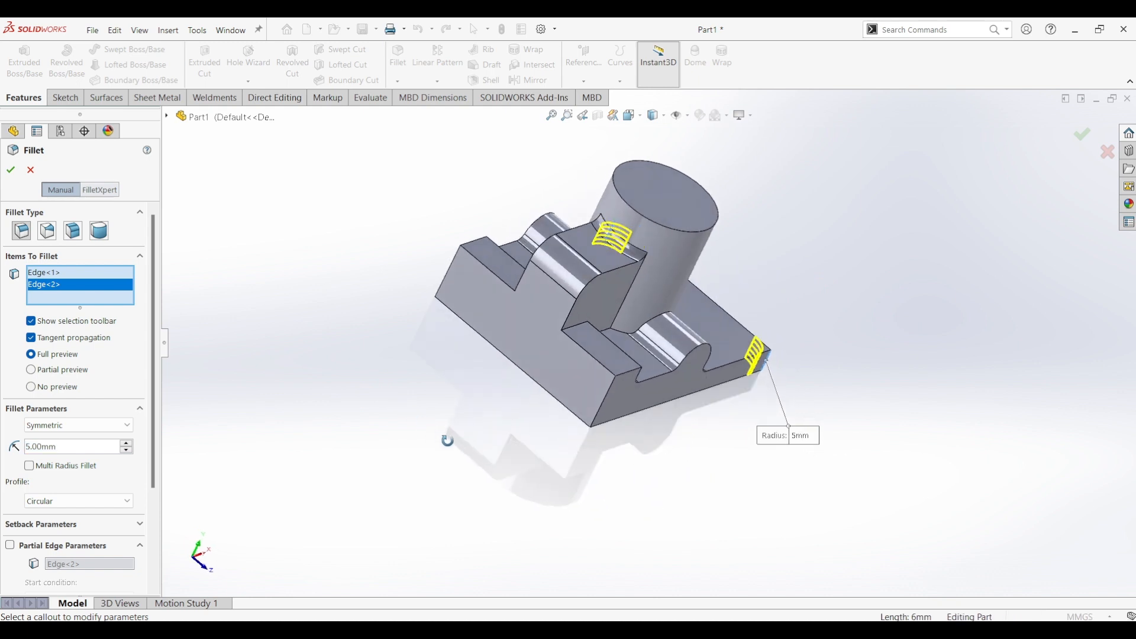
click(604, 405)
middle_drag(376, 332, 486, 421)
click(565, 364)
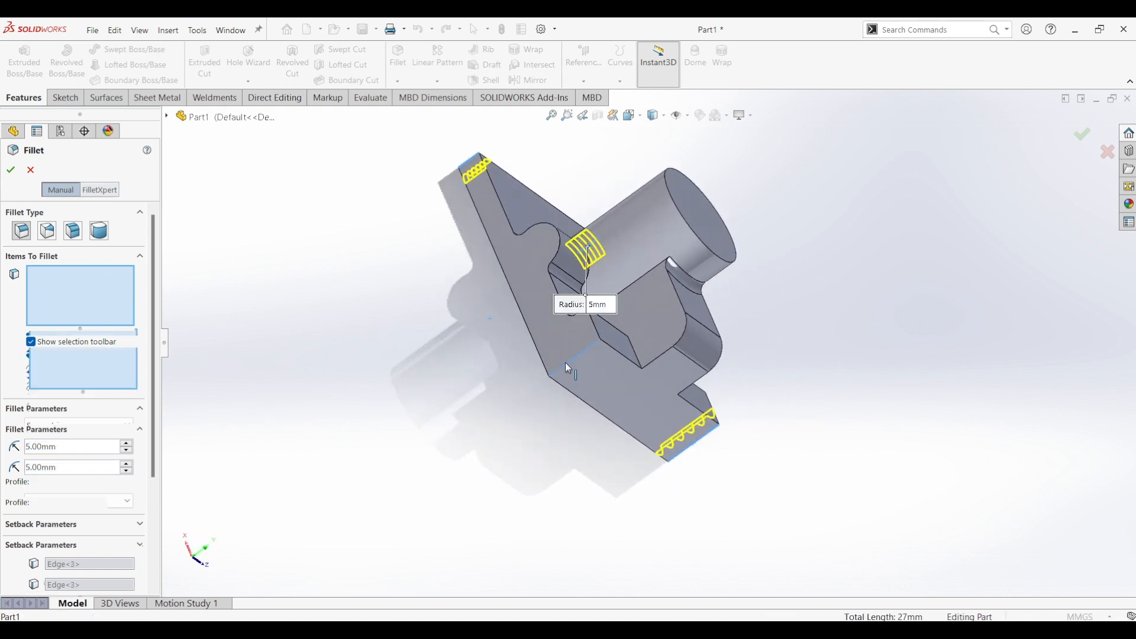
click(18, 171)
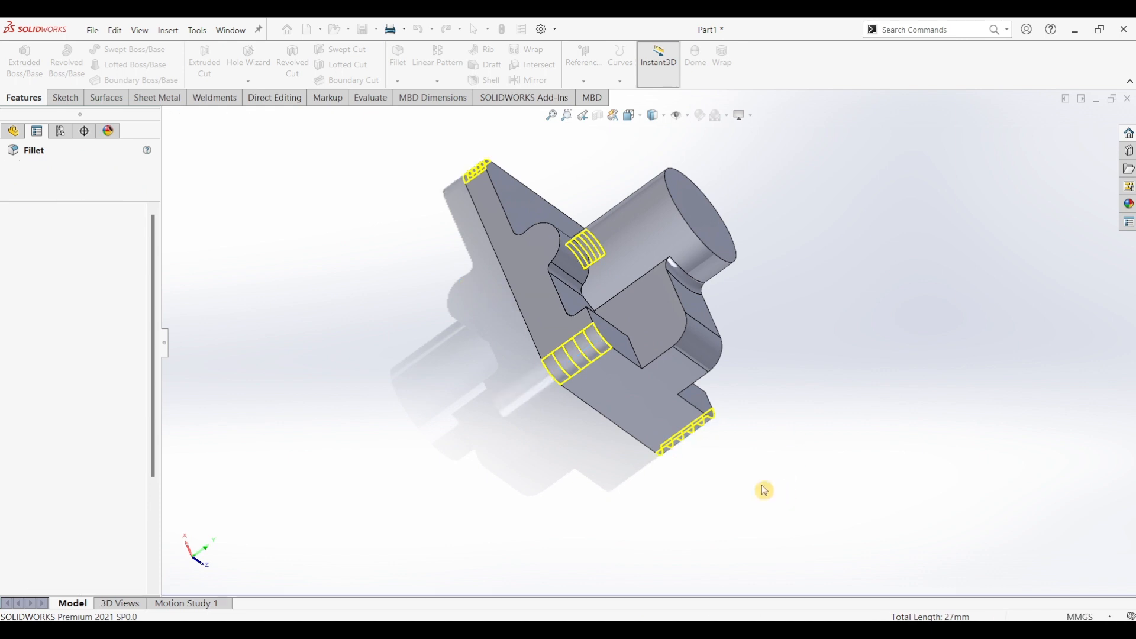
Start a sketch on the thin plate's top face and check the base's corner holes in the Part112dwg.PDF drawing.
middle_drag(764, 489, 594, 439)
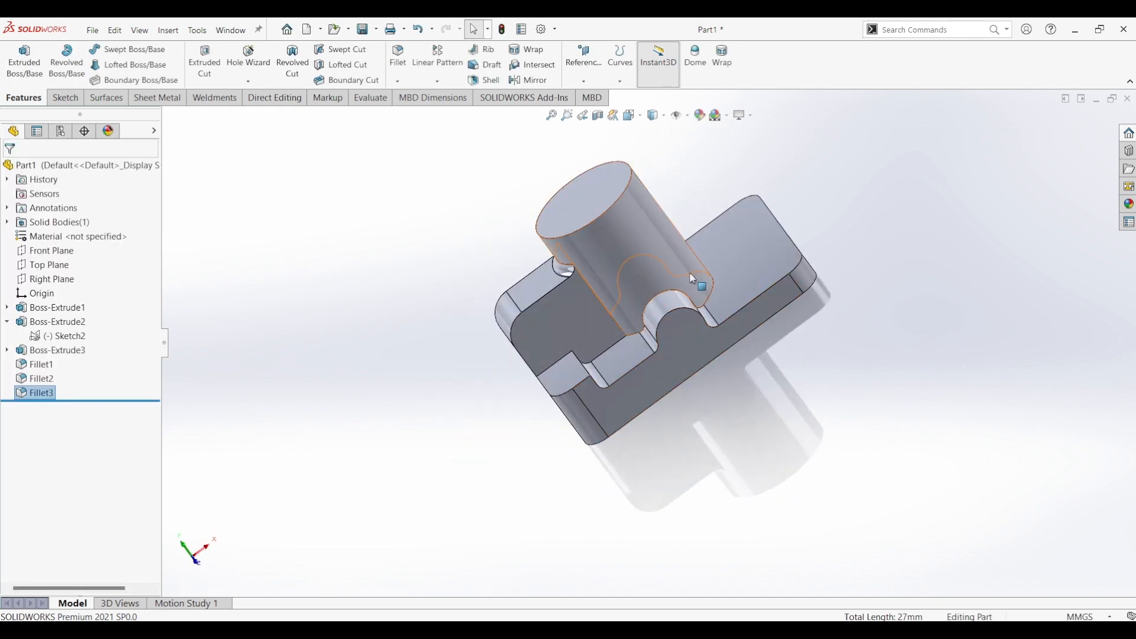
click(748, 252)
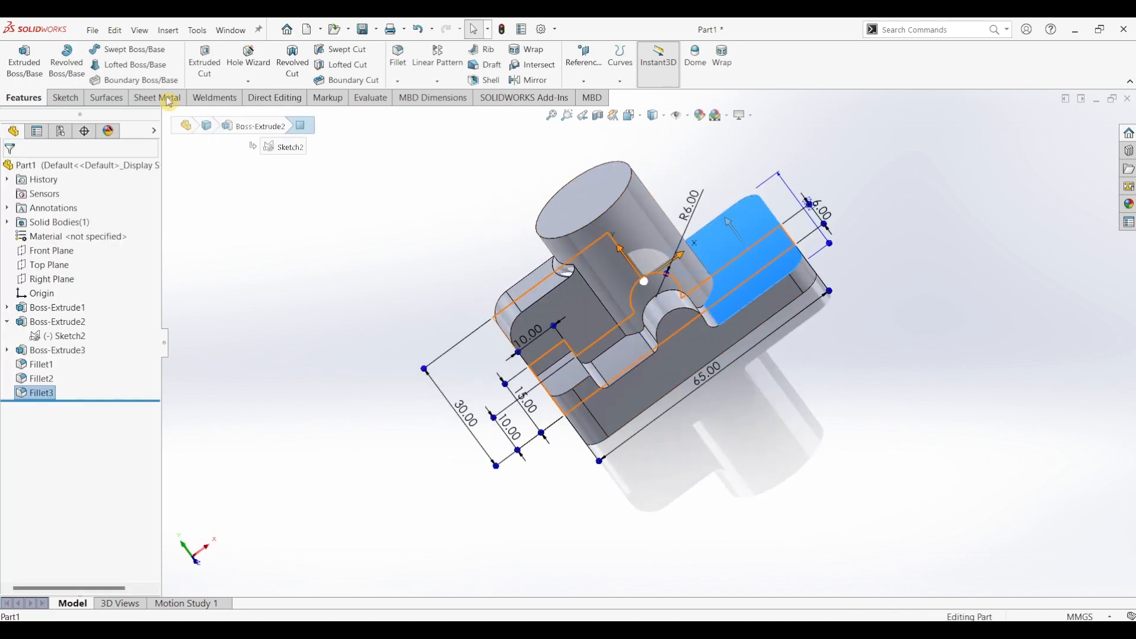
click(61, 100)
click(27, 77)
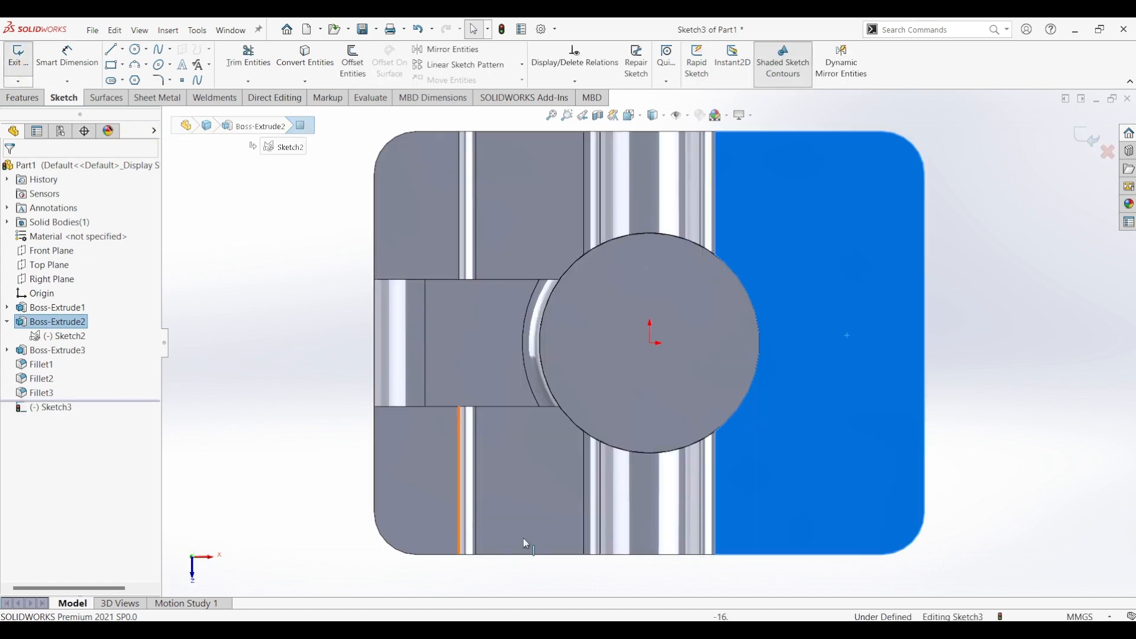
key(alt+Tab)
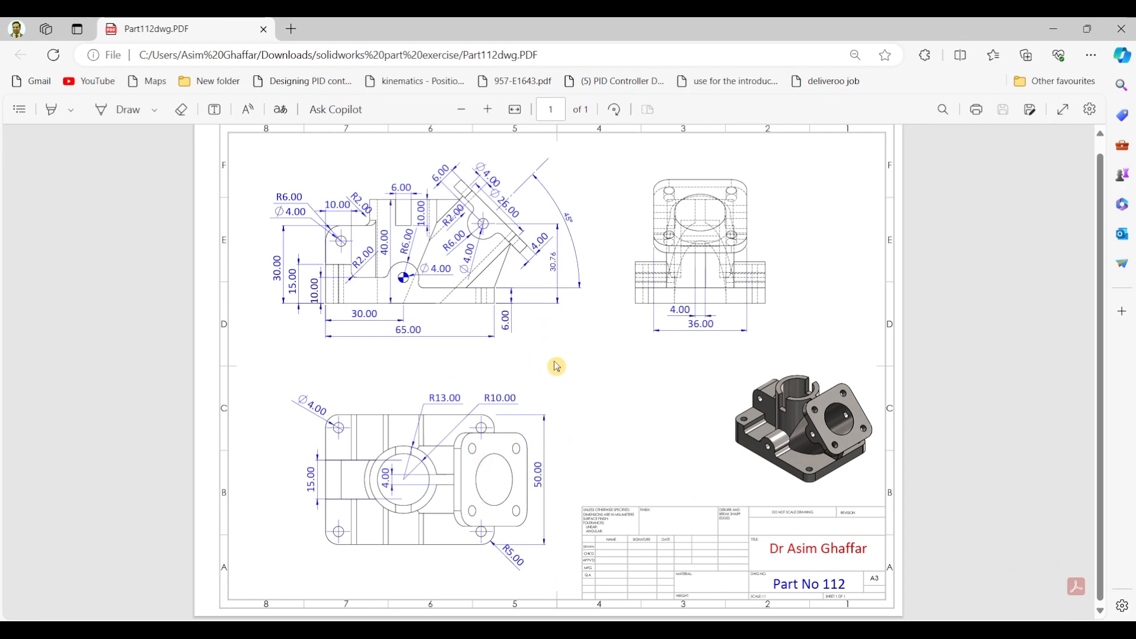
click(1054, 33)
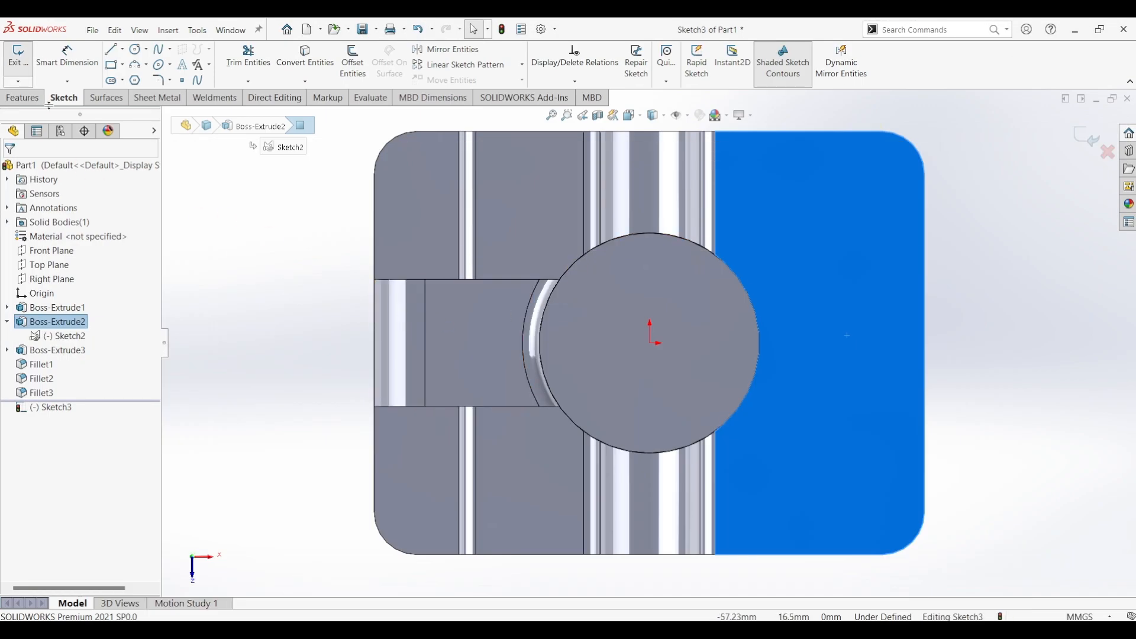
Sketch four circles about 5 mm in diameter, each centred on the arc of one of the base's four rounded corners.
click(135, 51)
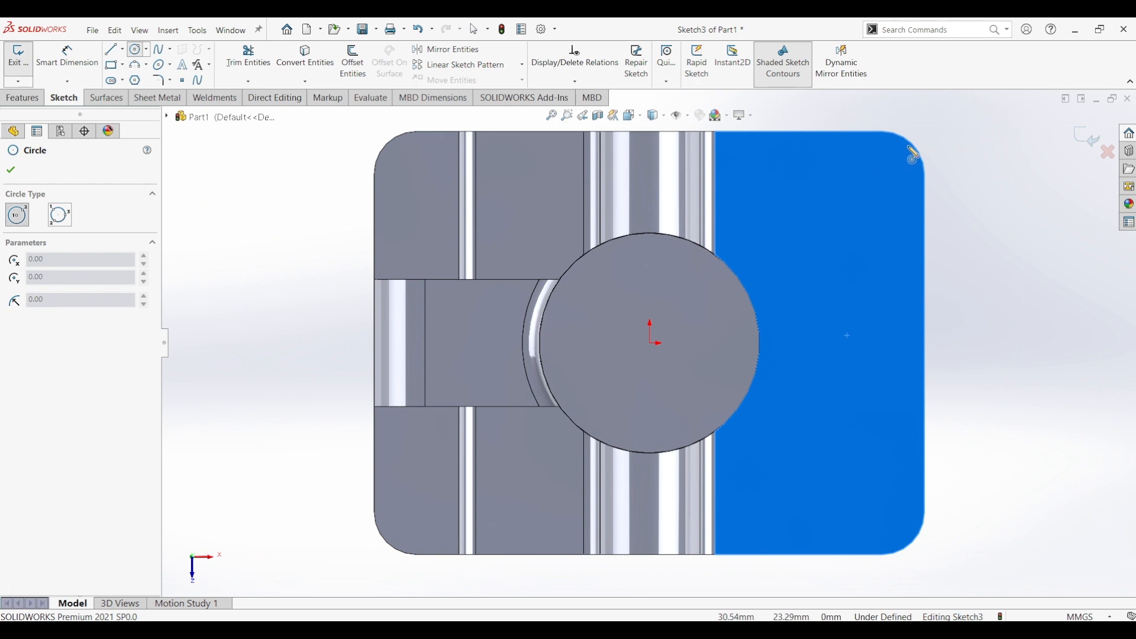
click(883, 178)
click(893, 193)
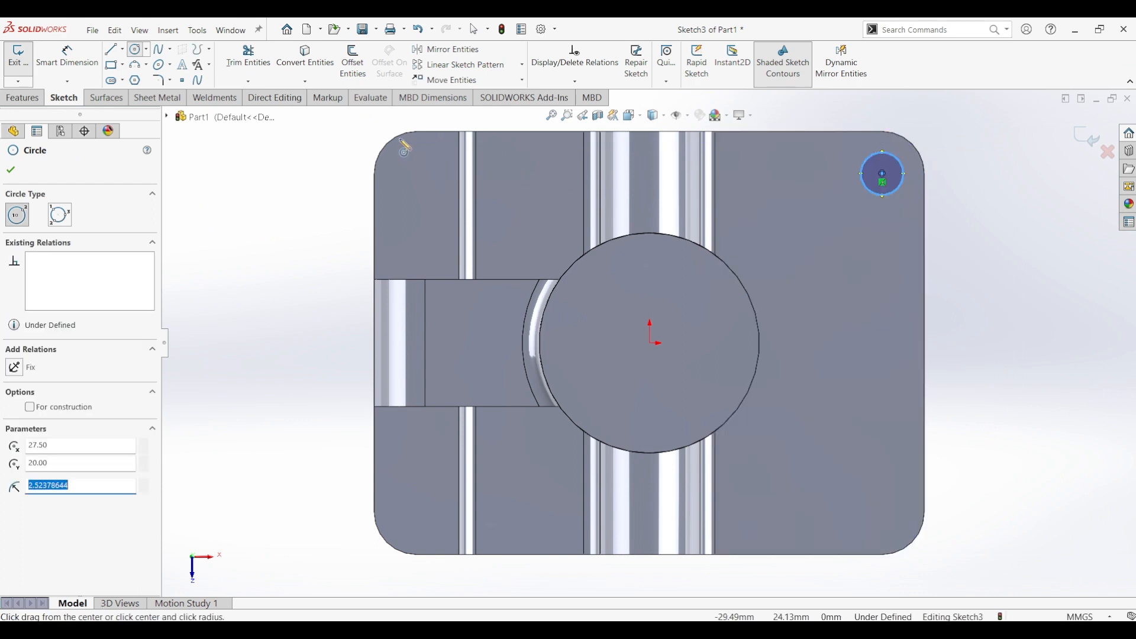
click(416, 174)
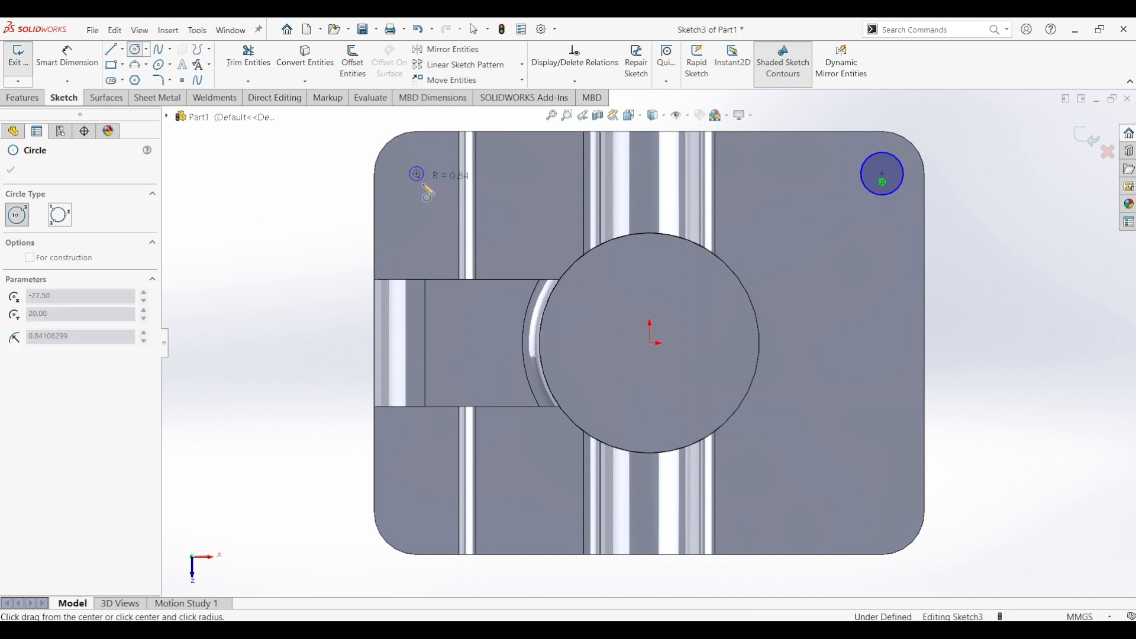
click(430, 188)
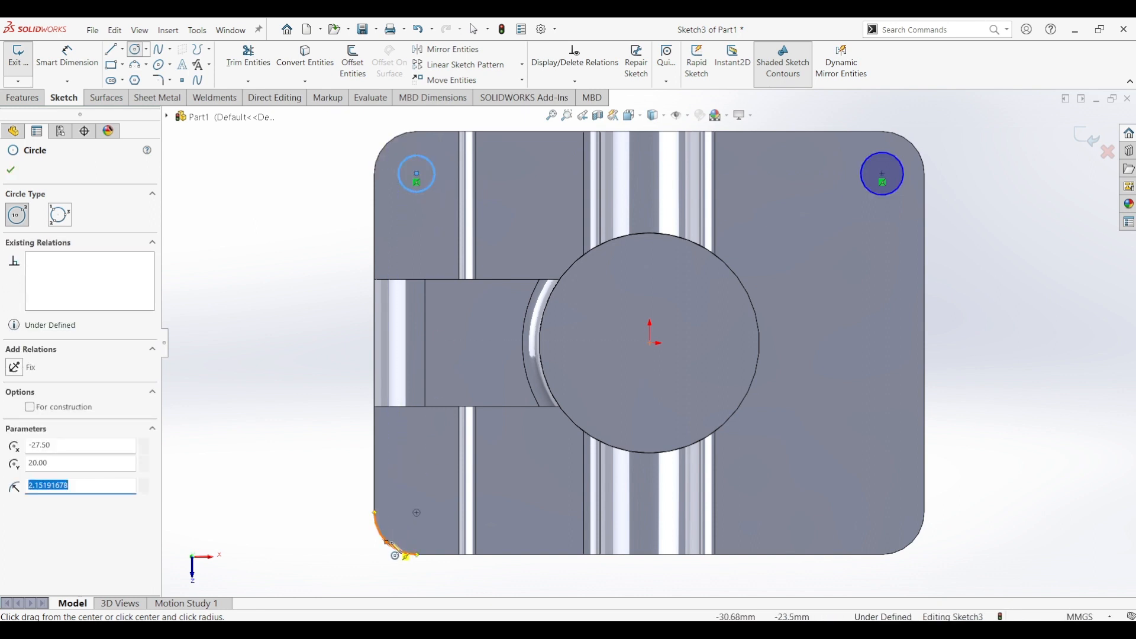
click(417, 512)
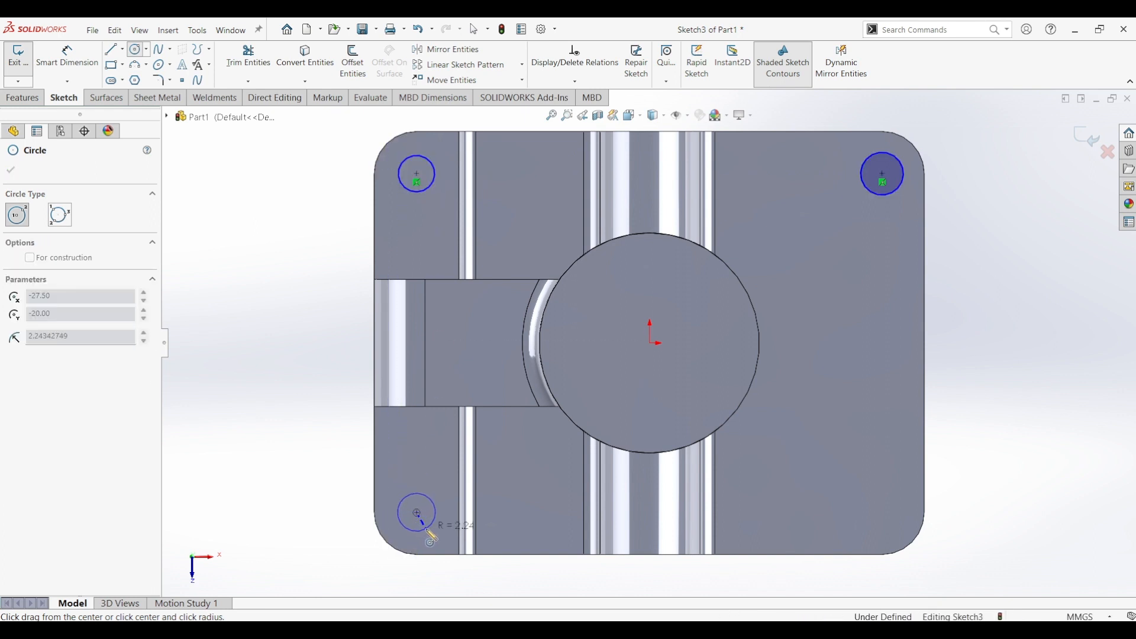
click(430, 536)
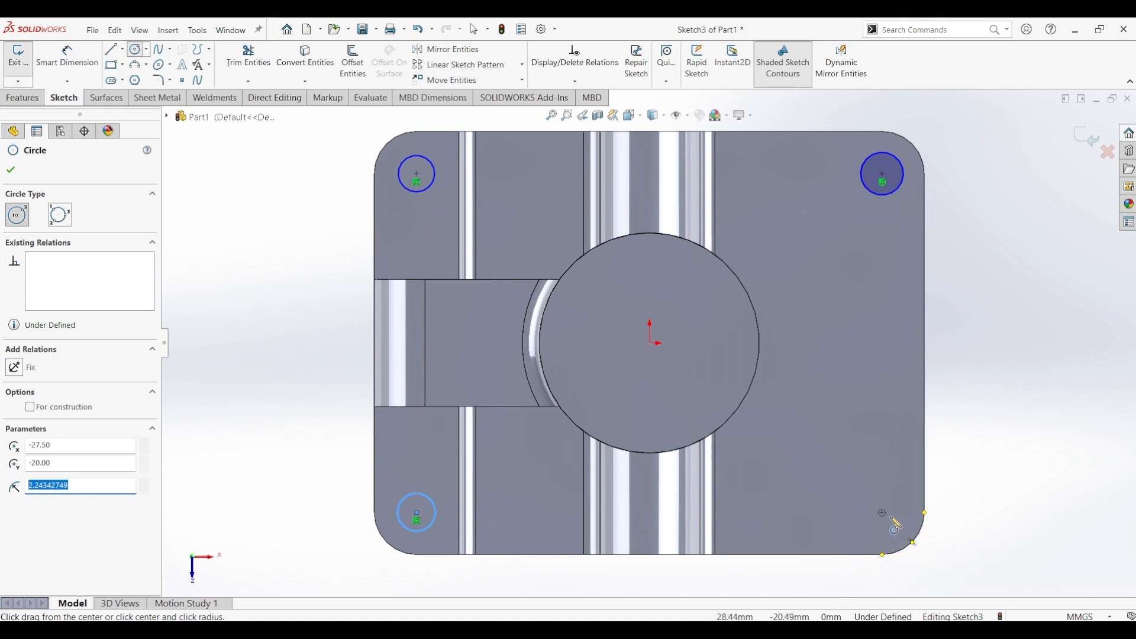
click(883, 512)
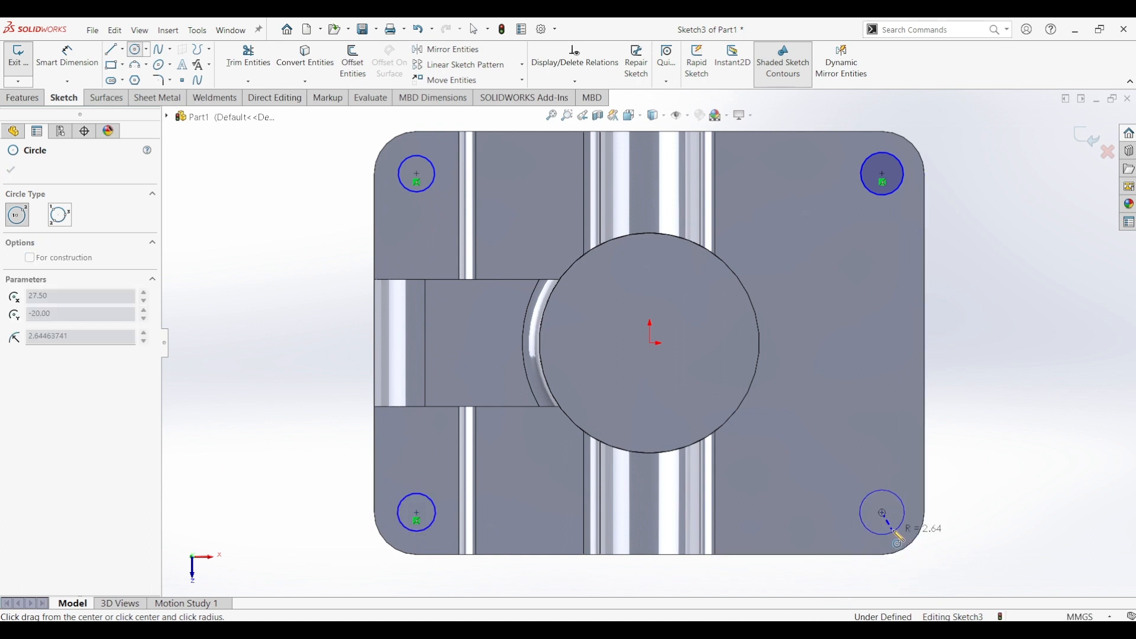
click(894, 532)
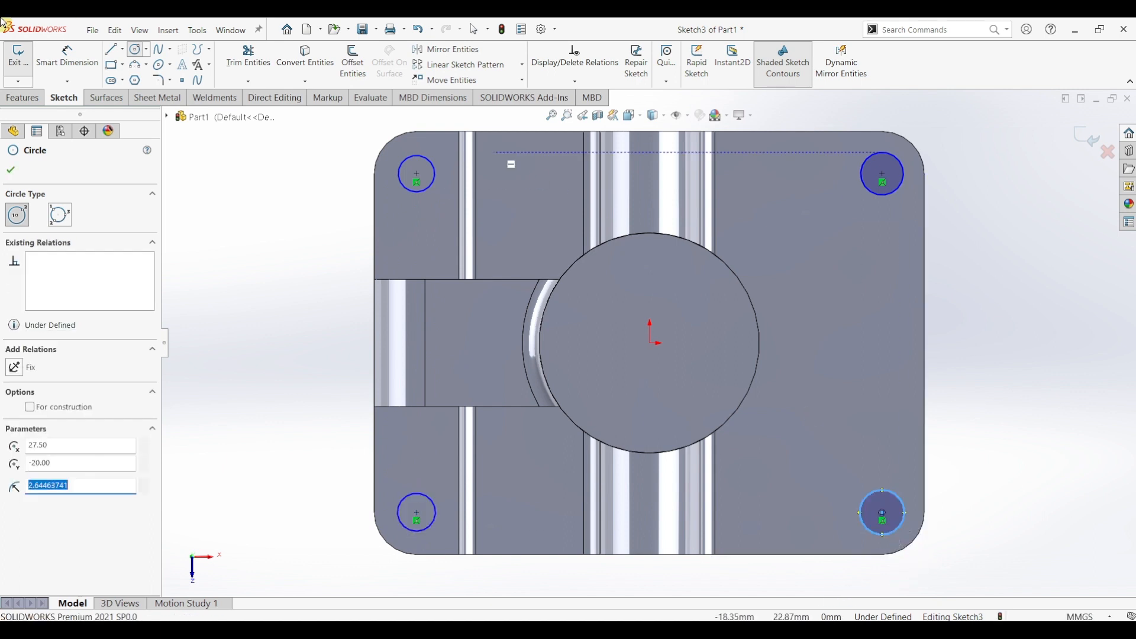
Dimension the circle at the thin plate's rear corner with a diameter of 4 mm.
click(904, 180)
click(992, 180)
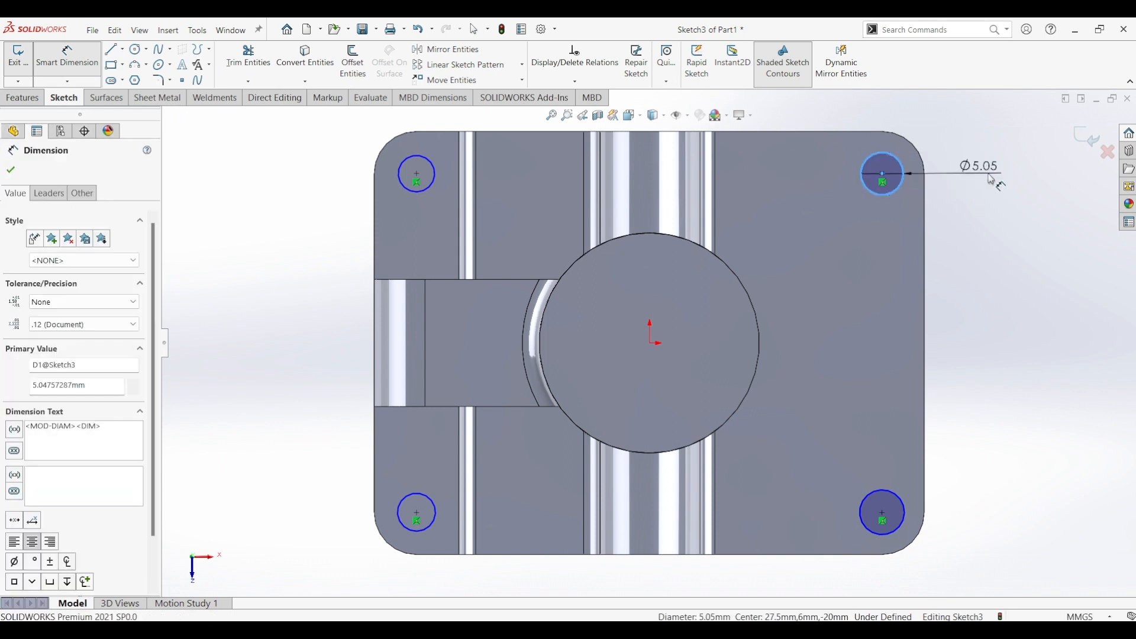
text(4)
key(Return)
key(Escape)
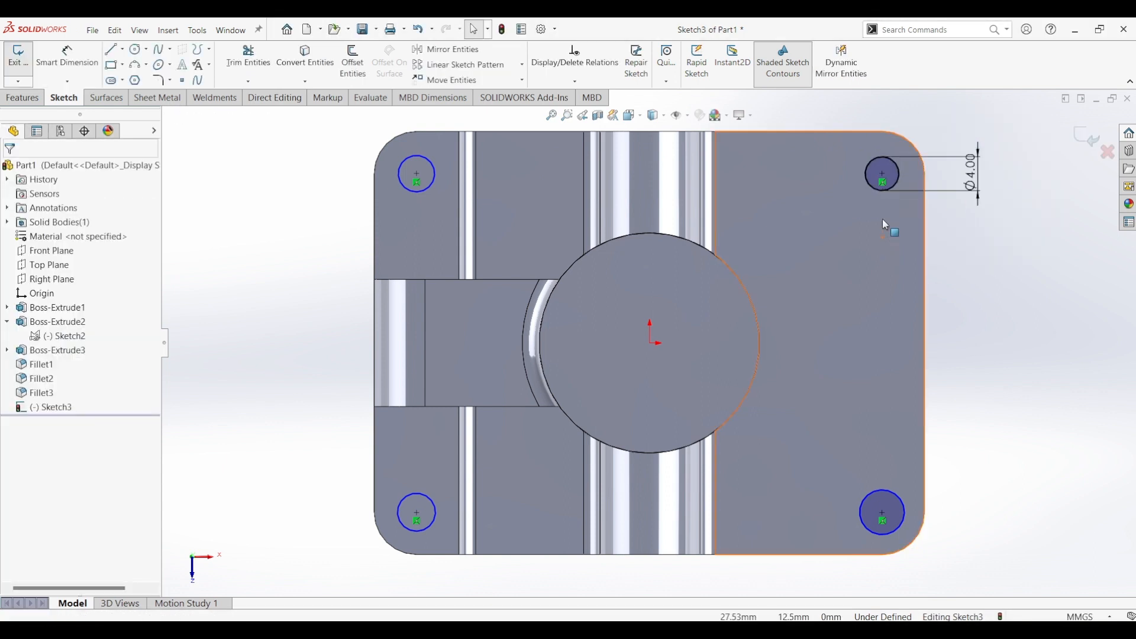
Select all four corner circles and give them an Equal relation.
click(898, 182)
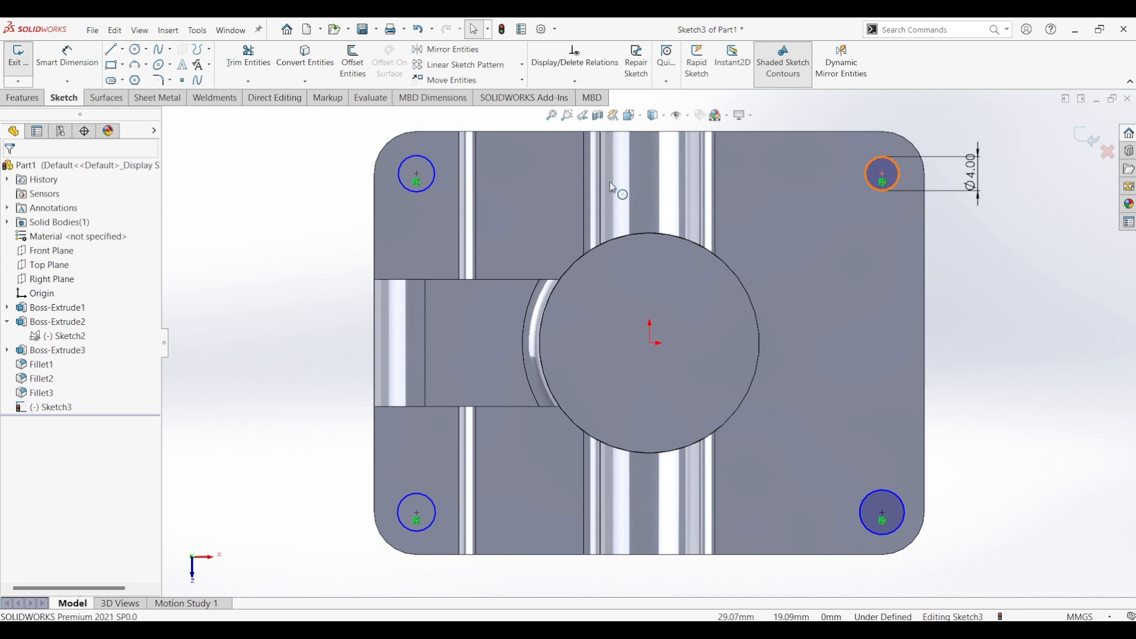
ctrl+click(434, 188)
click(421, 492)
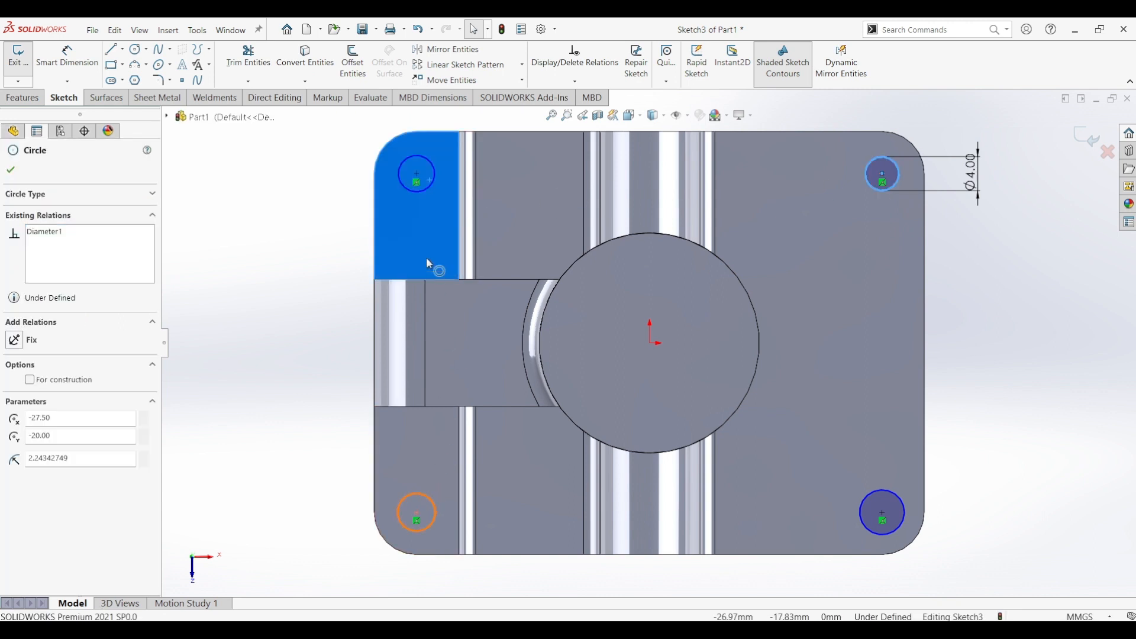
ctrl+click(435, 231)
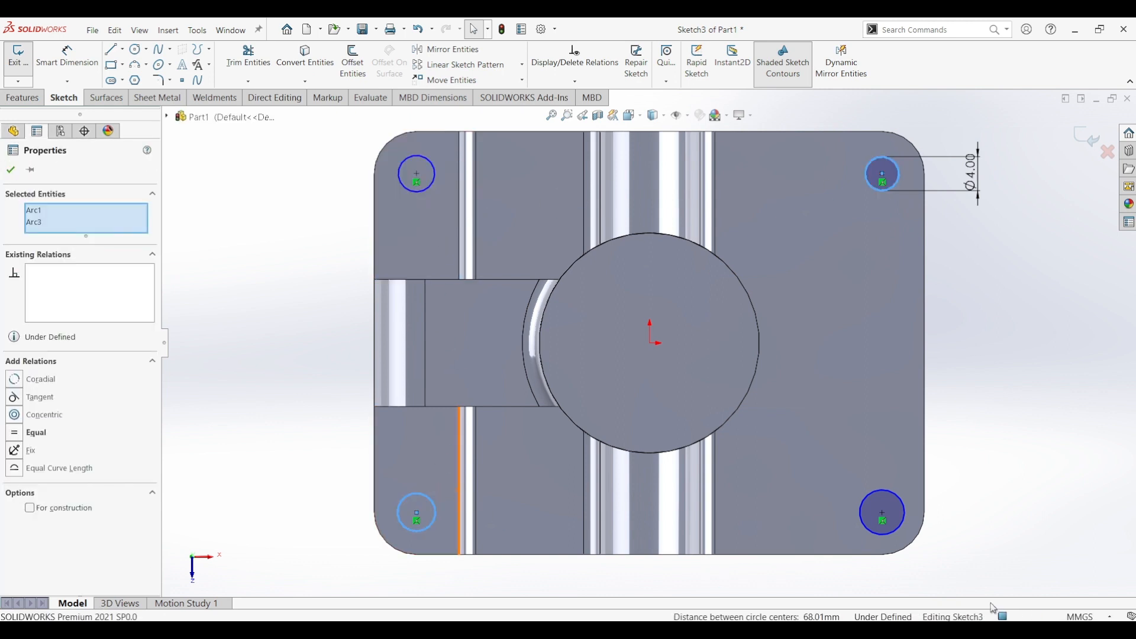
ctrl+click(899, 503)
ctrl+click(425, 196)
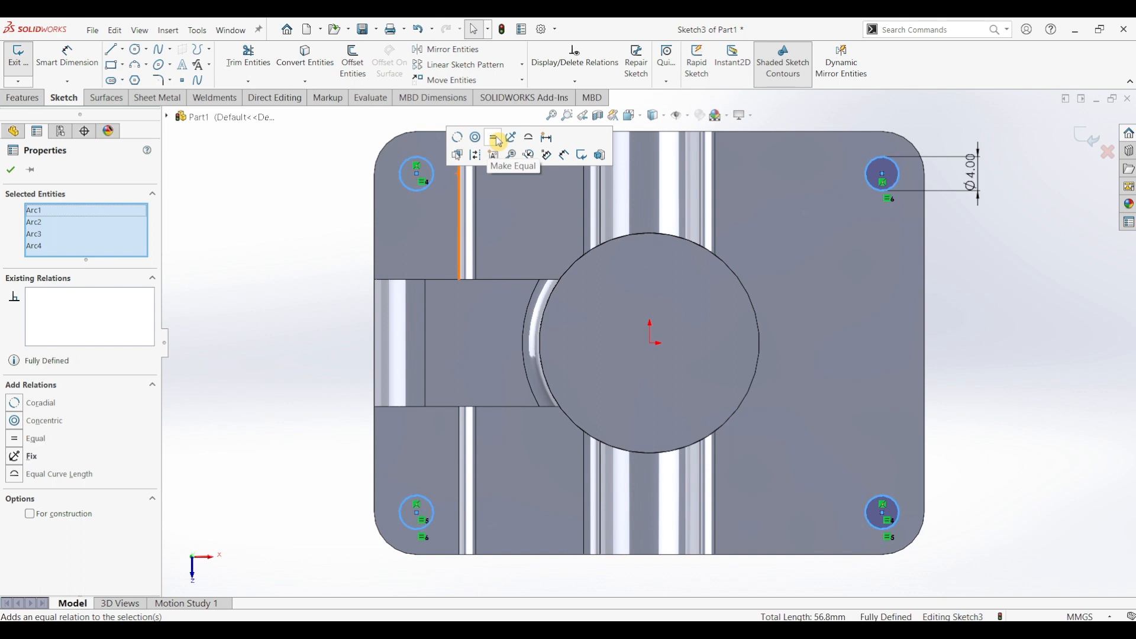
click(499, 142)
click(976, 326)
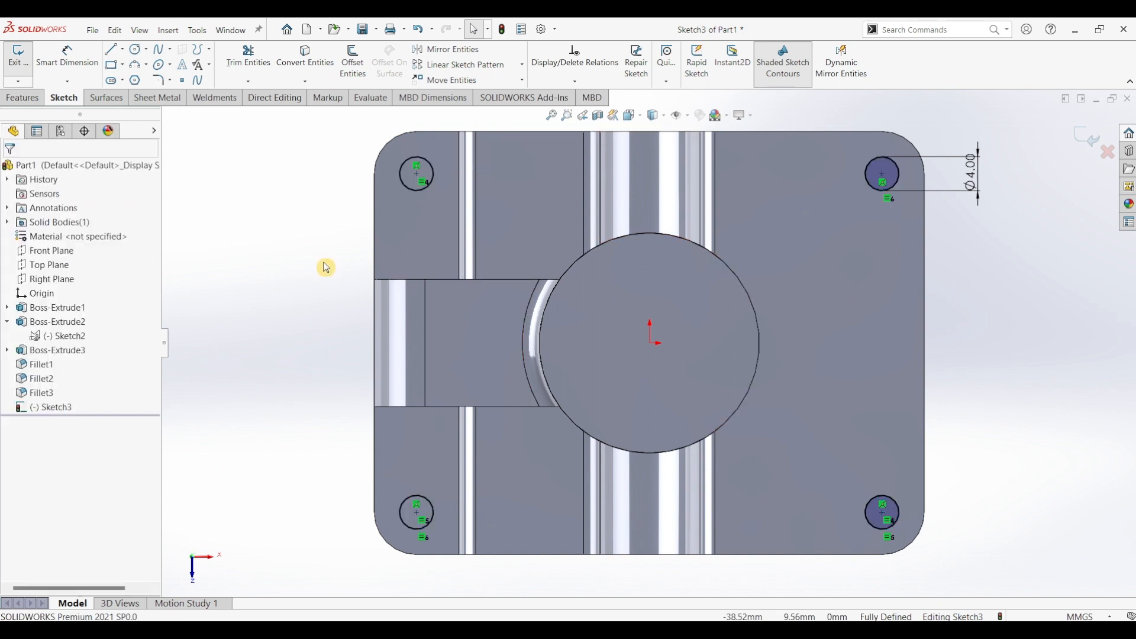
Cut the four corner holes through the base with an Extruded Cut set to Through All - Both.
click(25, 99)
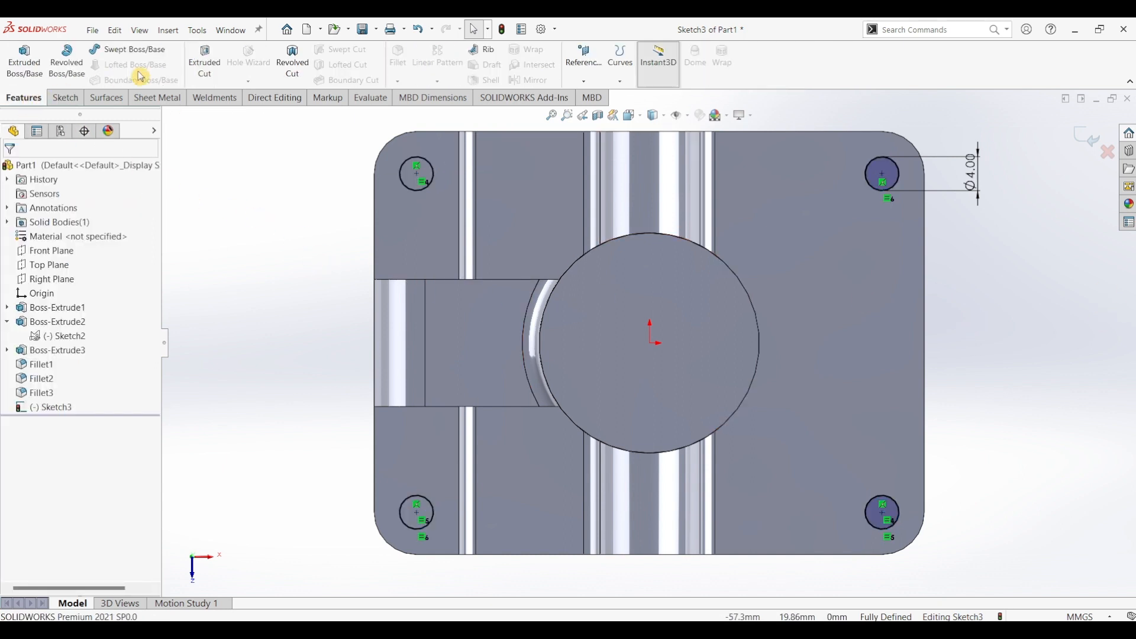
click(209, 59)
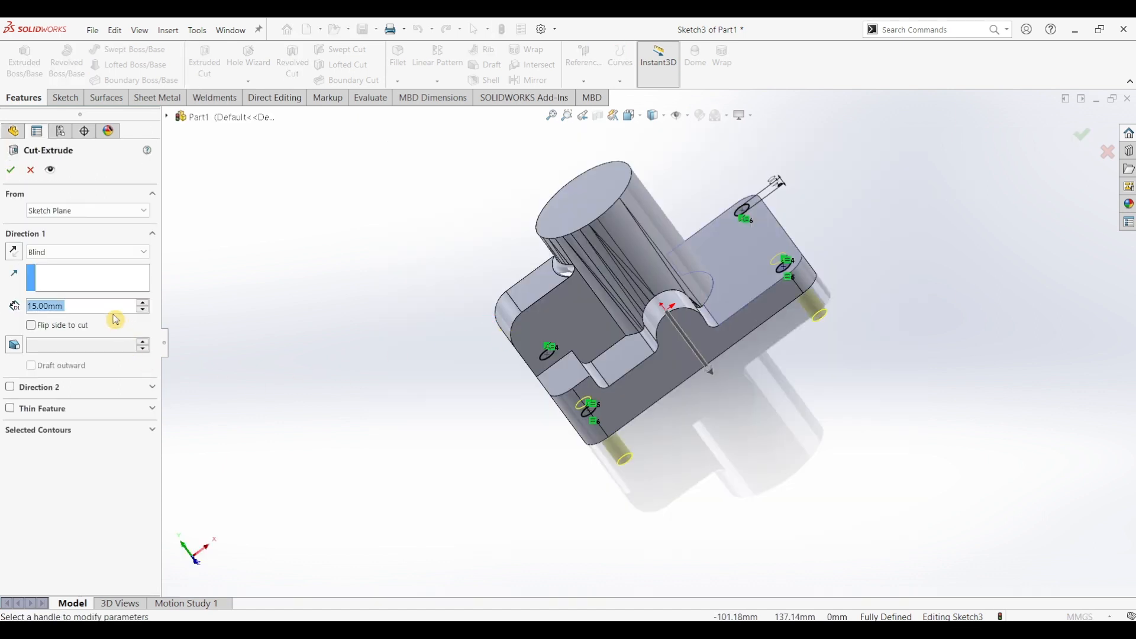
click(139, 253)
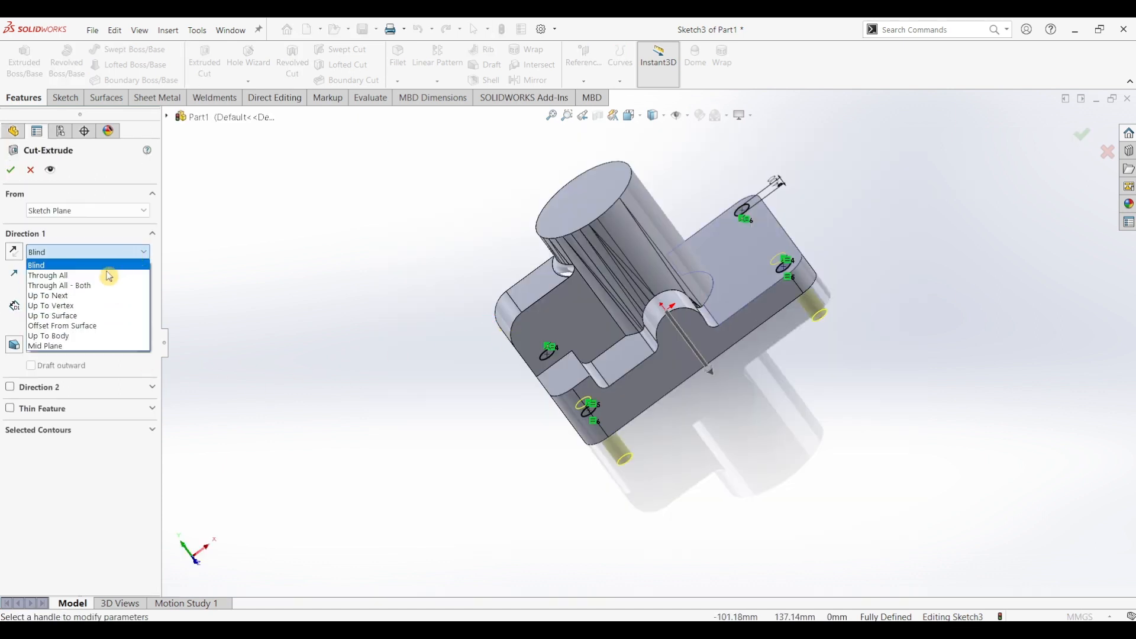
click(93, 287)
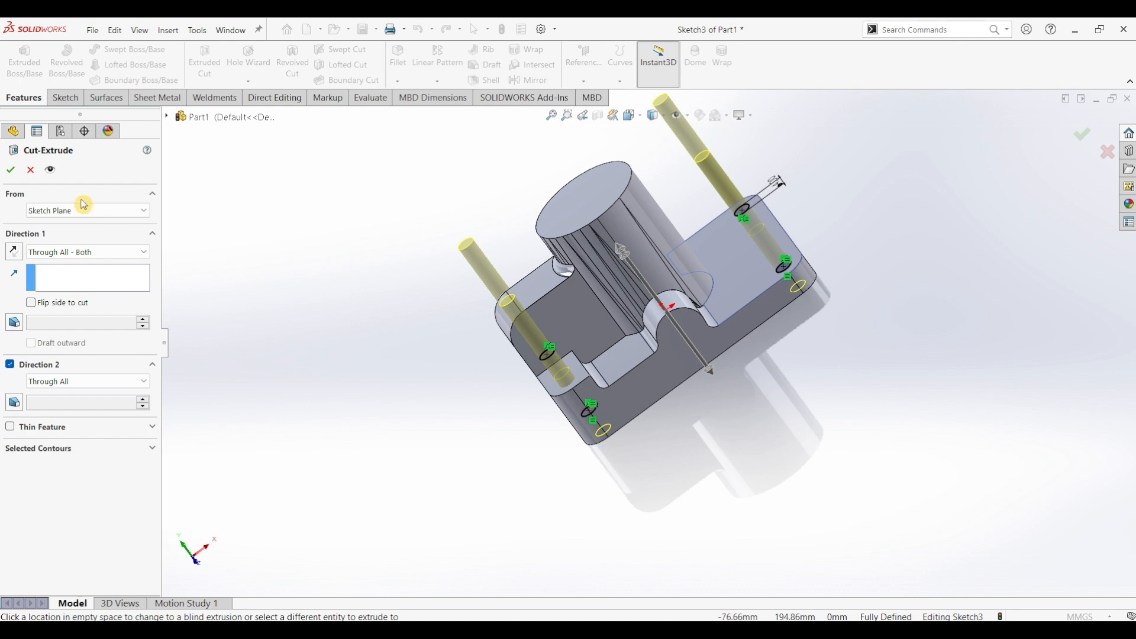
click(12, 172)
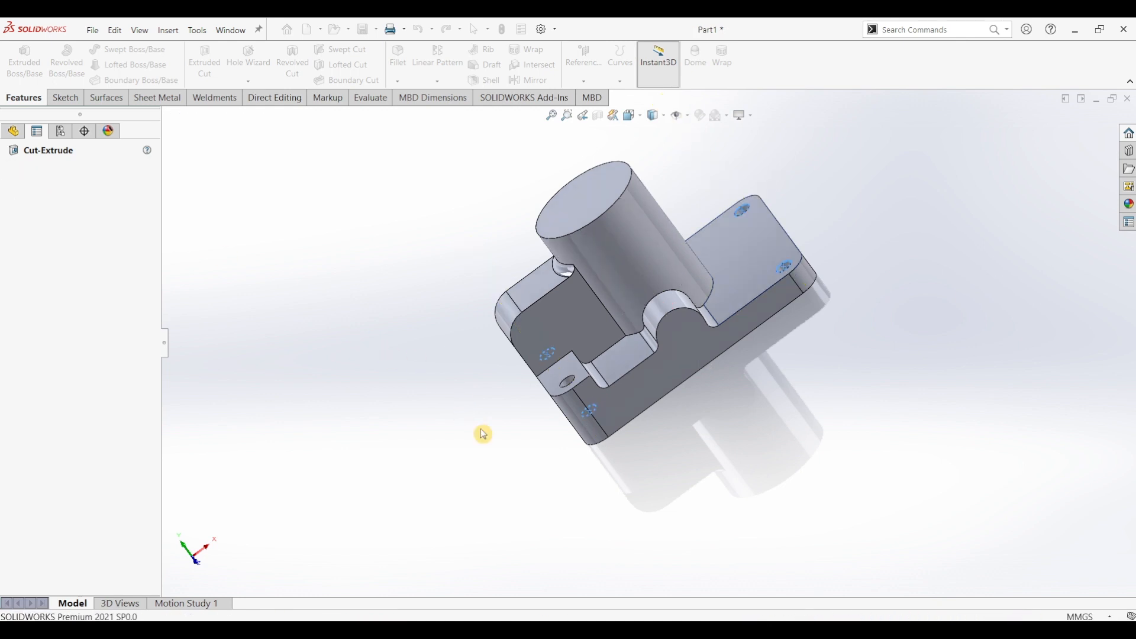
mouse_move(508, 383)
middle_down()
mouse_move(552, 472)
mouse_move(492, 383)
middle_up()
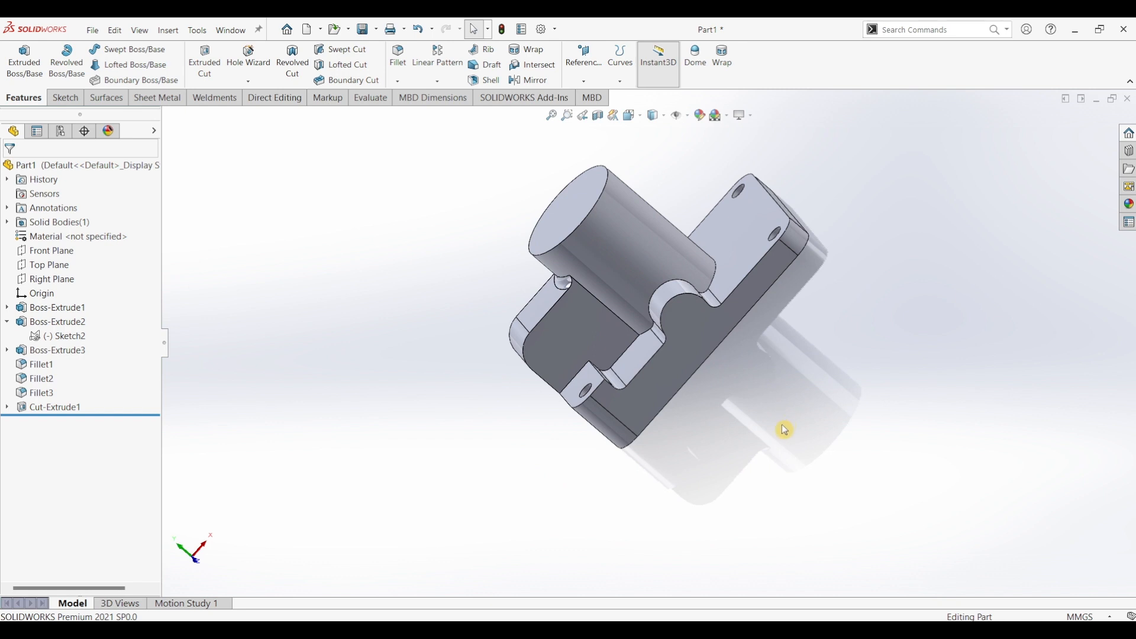
Start a sketch on the base's front side face and draw a circle about 5 mm in diameter, concentric with the half-round ridge.
key(ctrl+7)
click(508, 396)
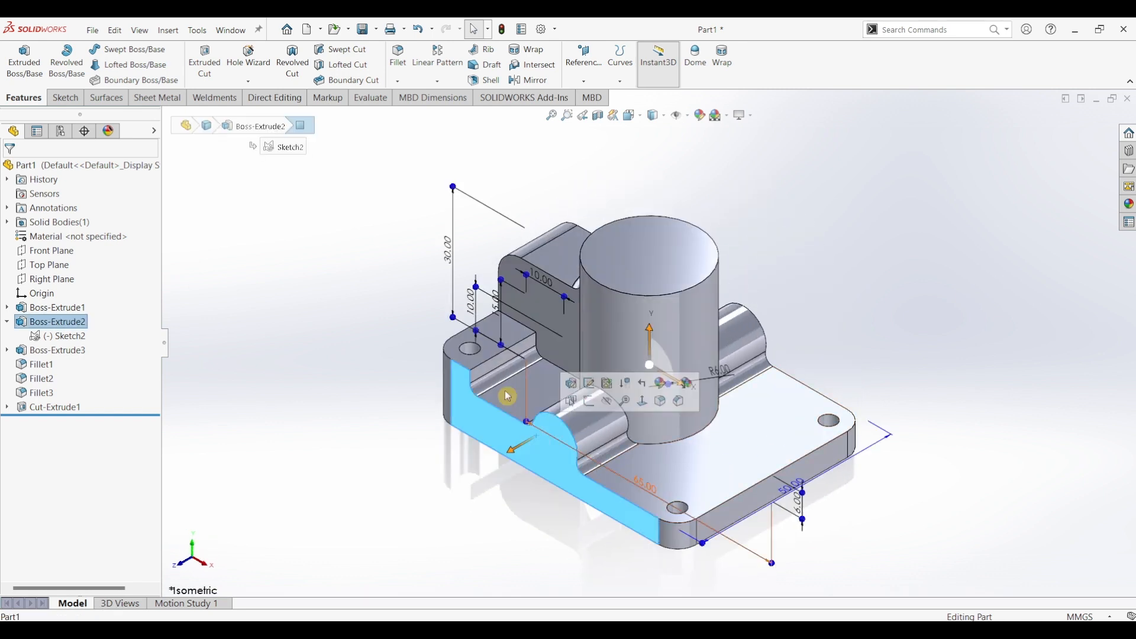
click(71, 99)
click(17, 57)
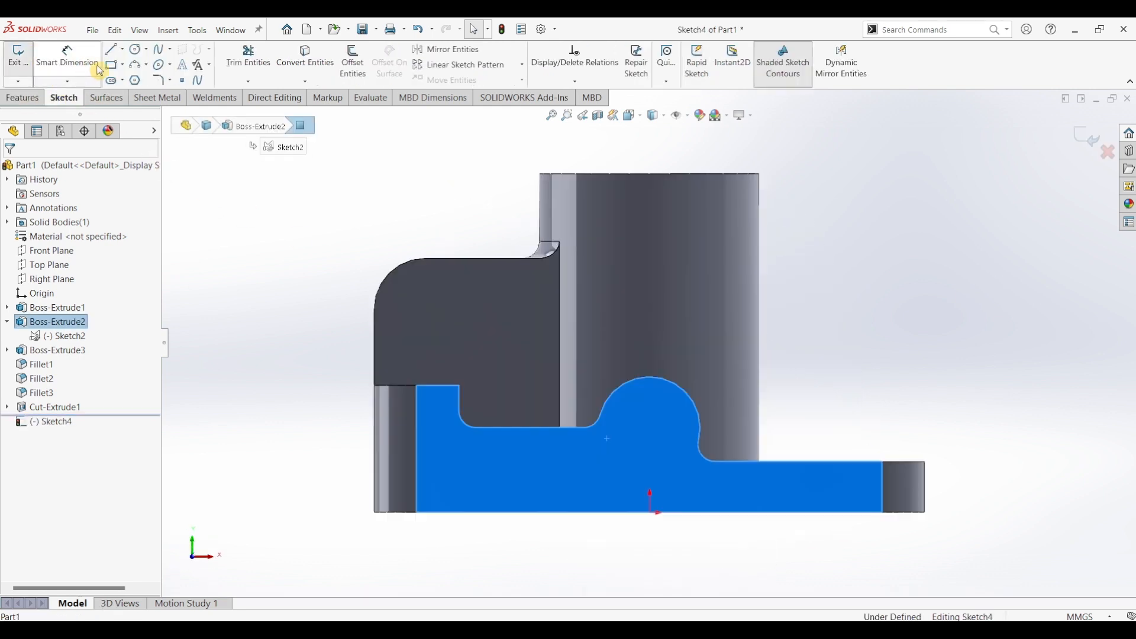
click(135, 50)
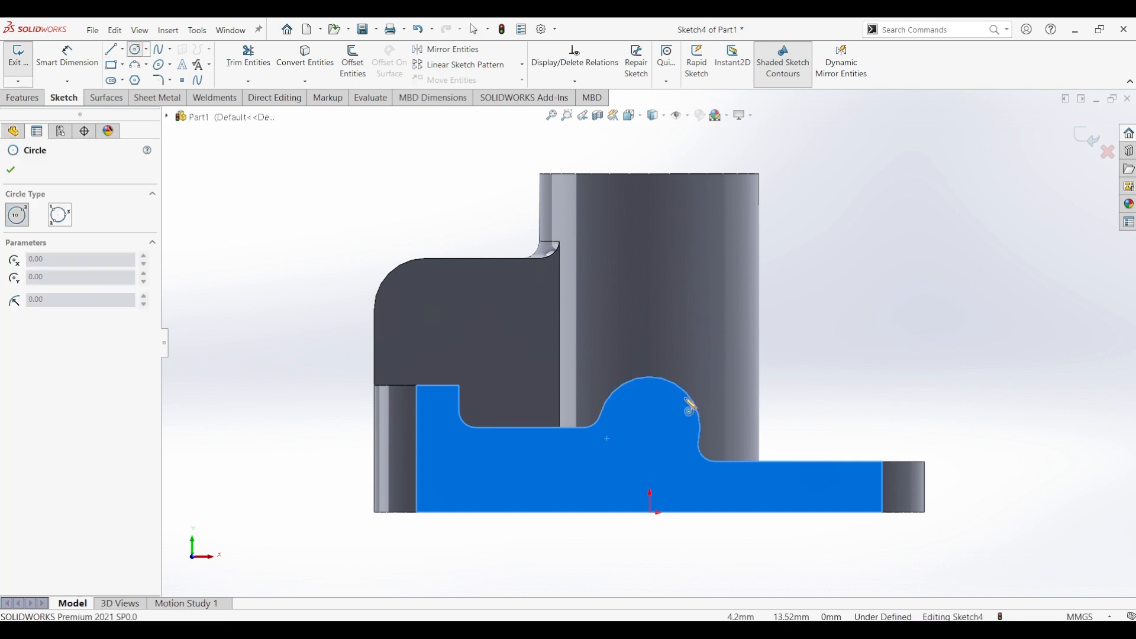
click(651, 428)
click(665, 443)
key(Escape)
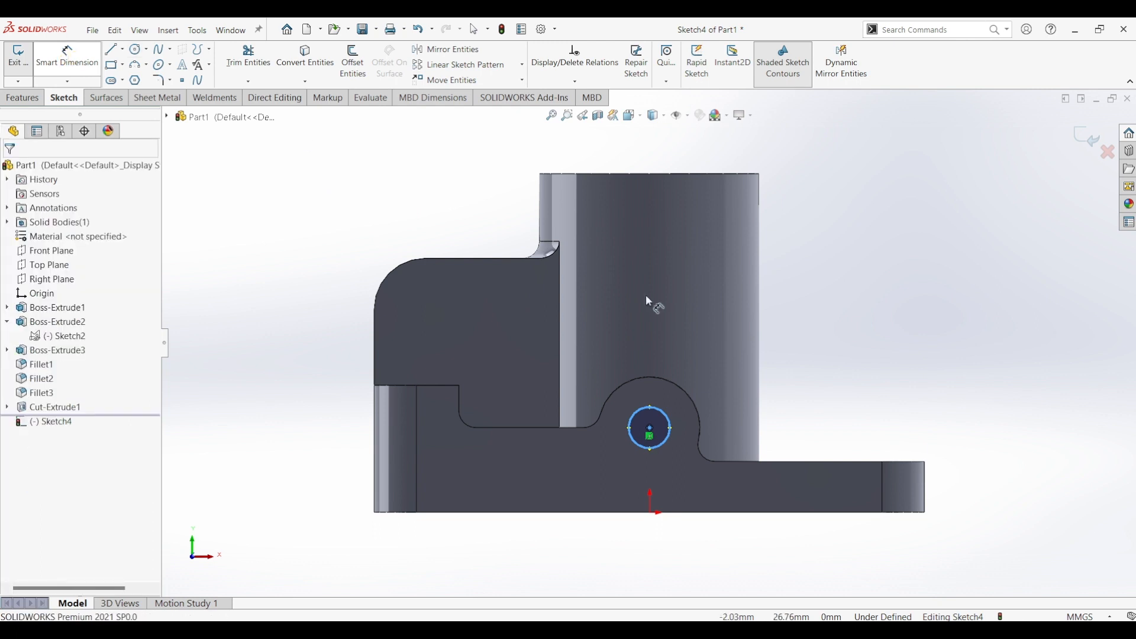
Dimension the circle in the half-round ridge with a diameter of 4 mm.
click(671, 431)
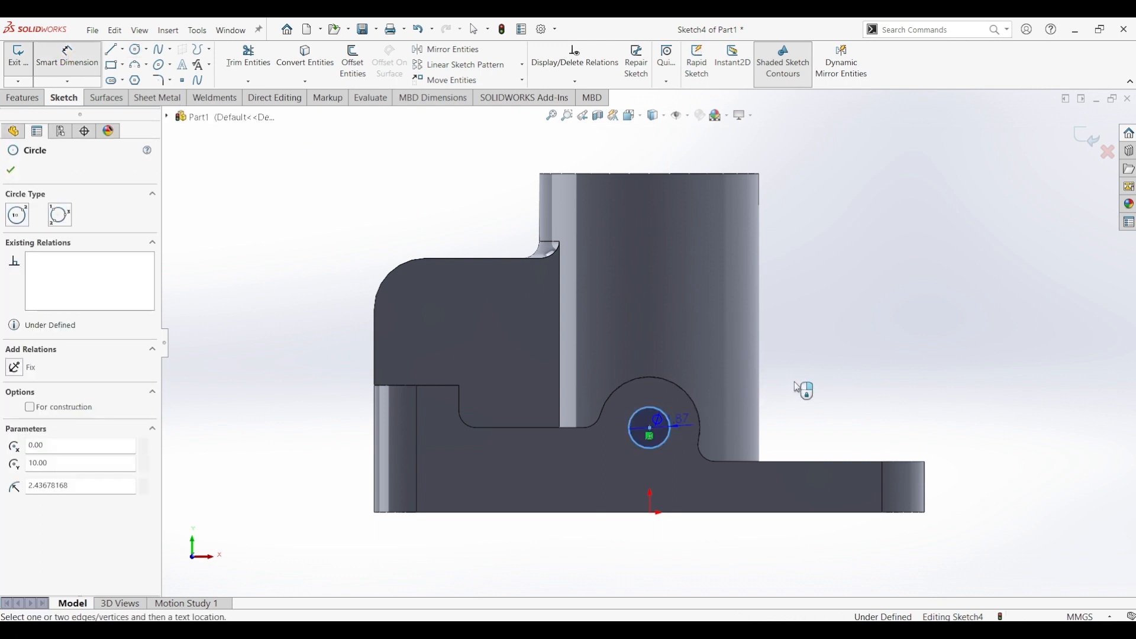
click(798, 385)
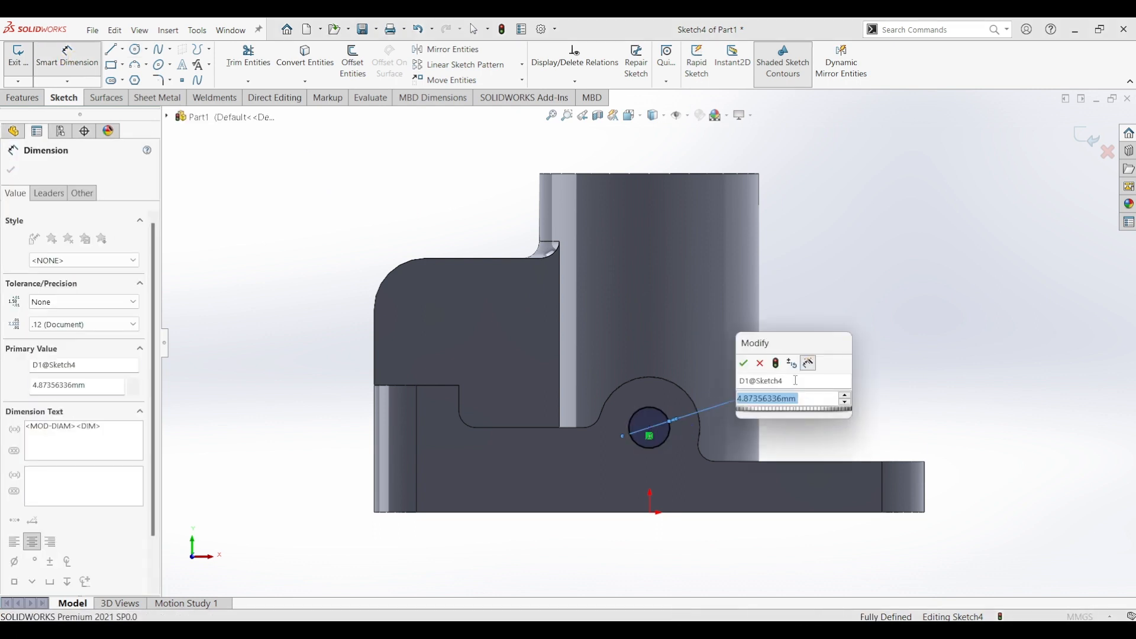
text(4)
key(Return)
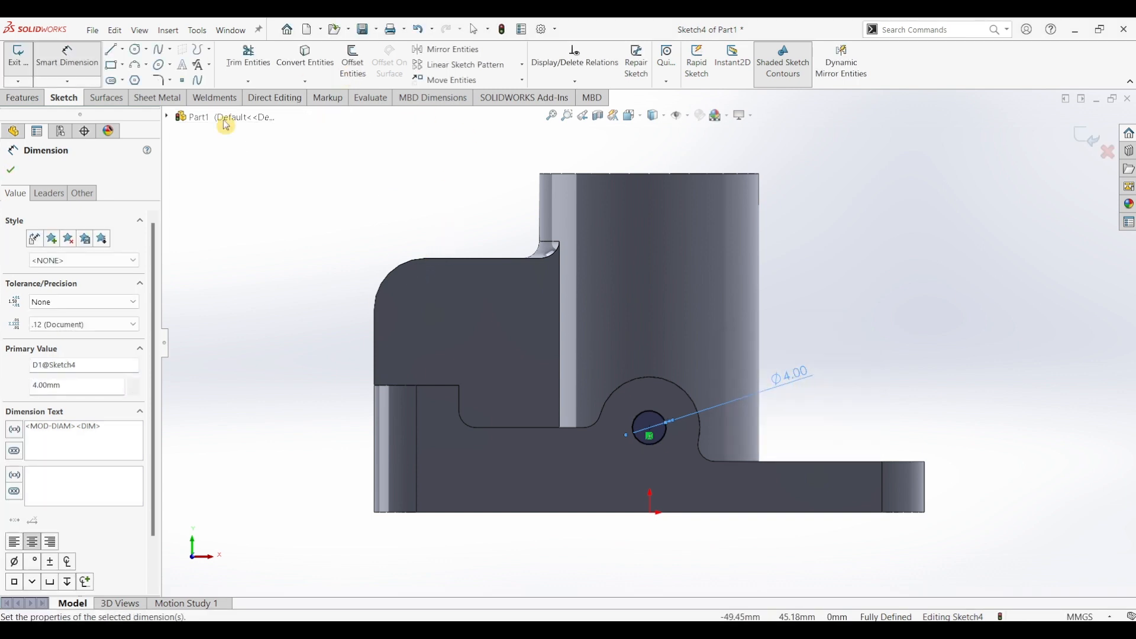
Draw a circle about 5 mm in diameter on the rib, concentric with its rounded upper corner.
key(c)
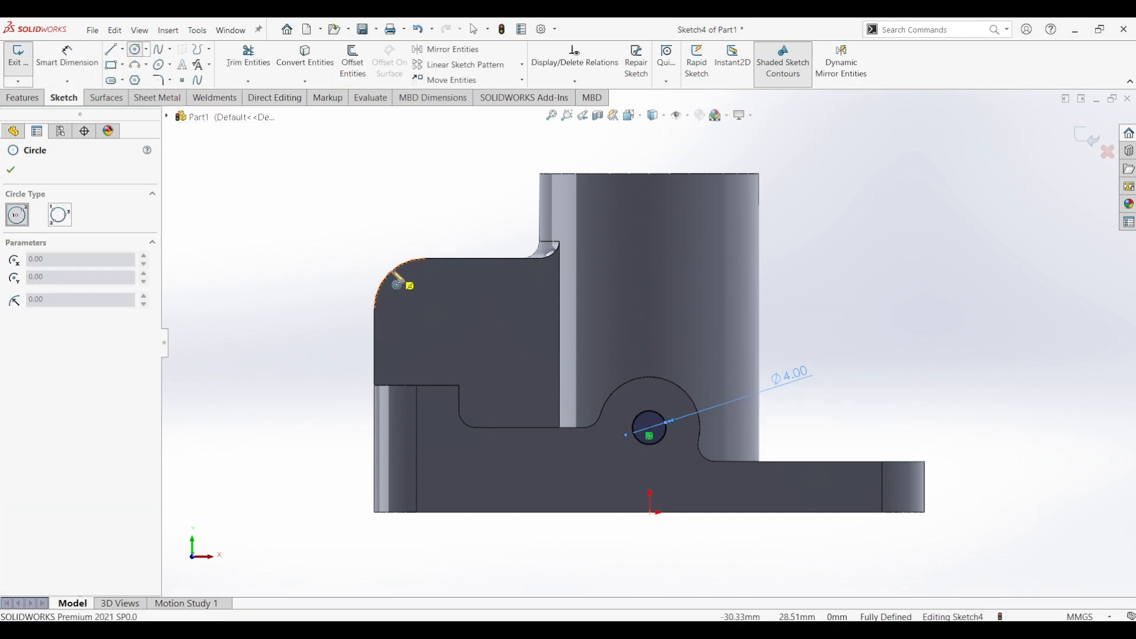
click(425, 309)
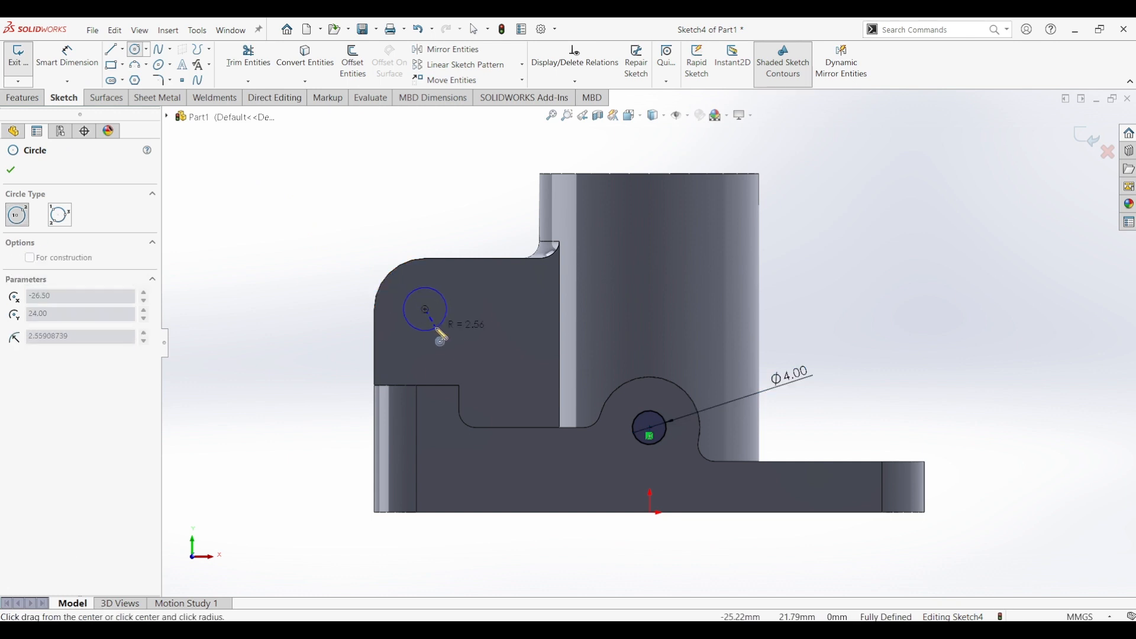
click(441, 325)
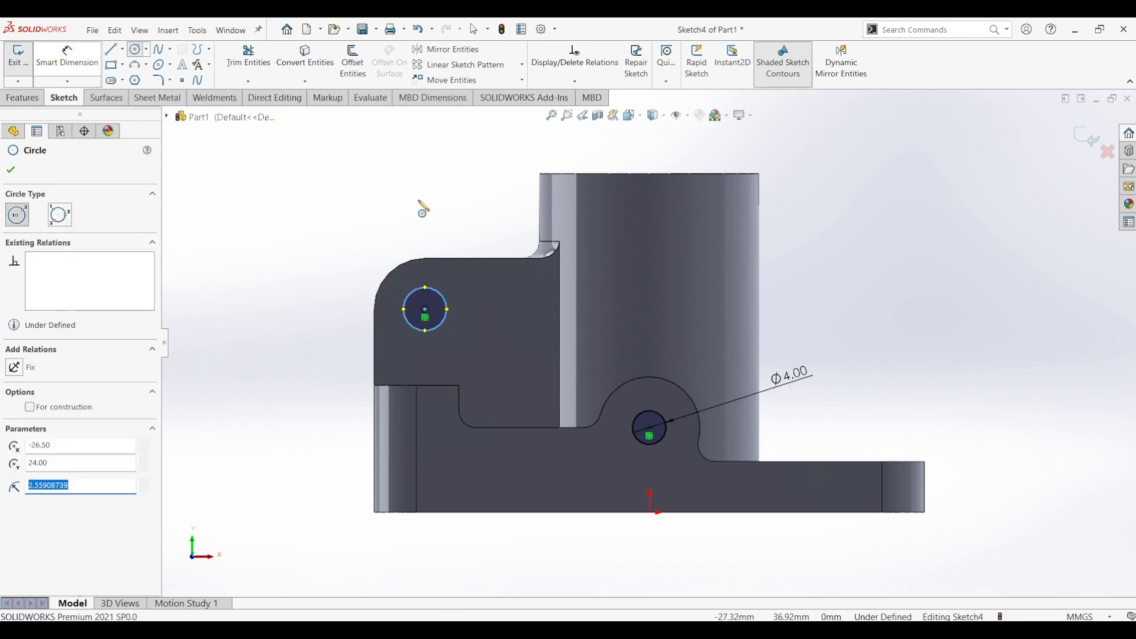
click(425, 309)
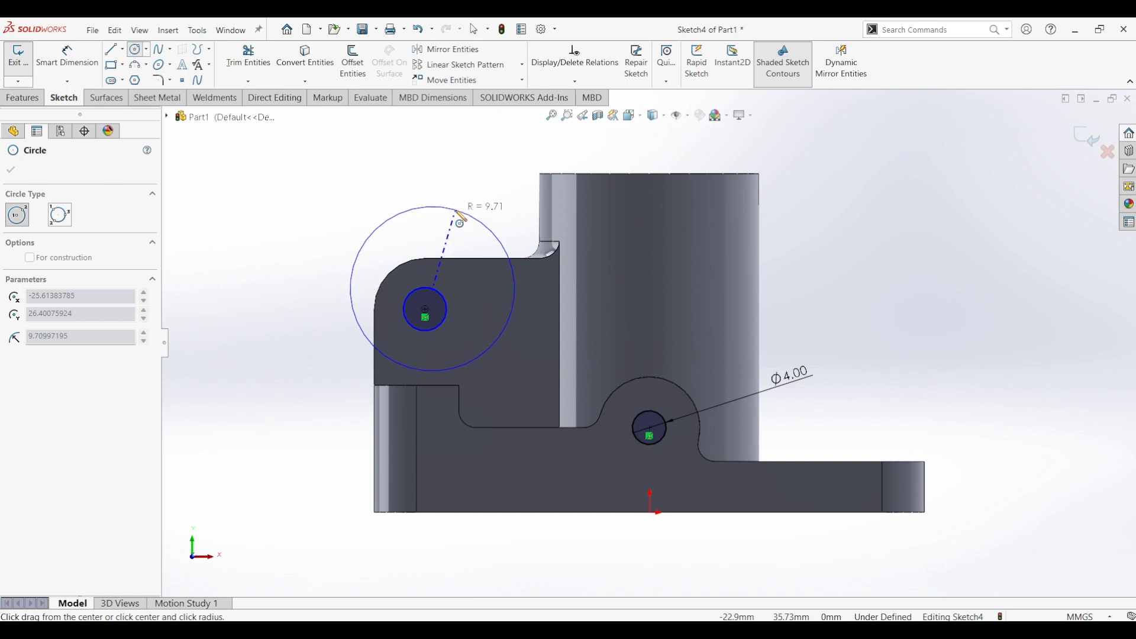
key(Escape)
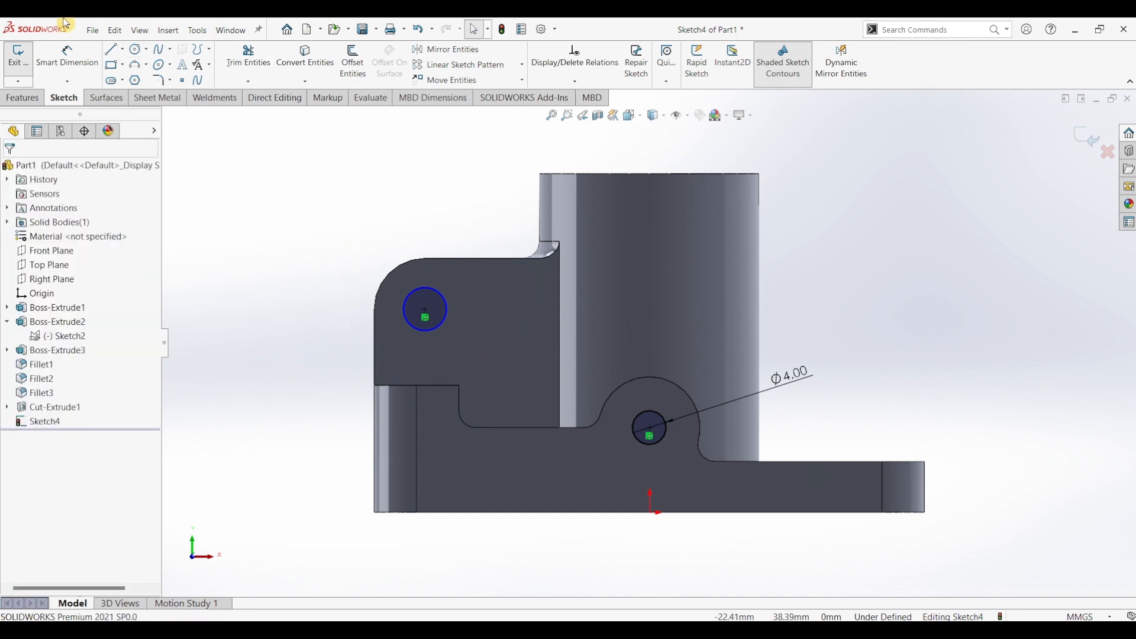
Dimension the circle in the rib's rounded corner with a diameter of 4 mm.
click(67, 55)
click(425, 292)
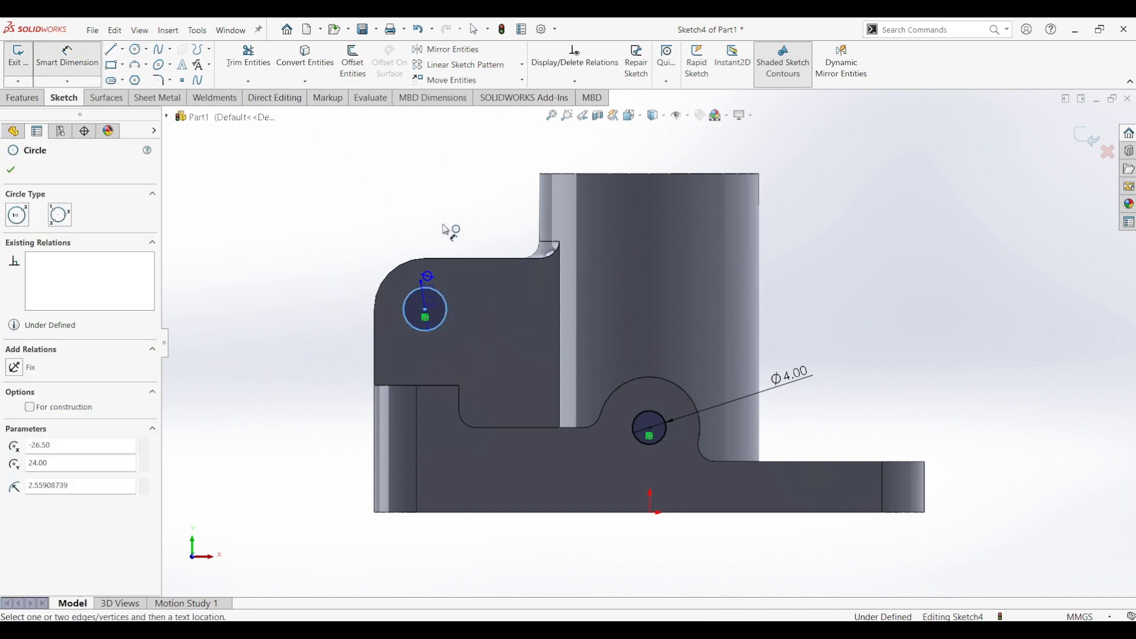
click(454, 220)
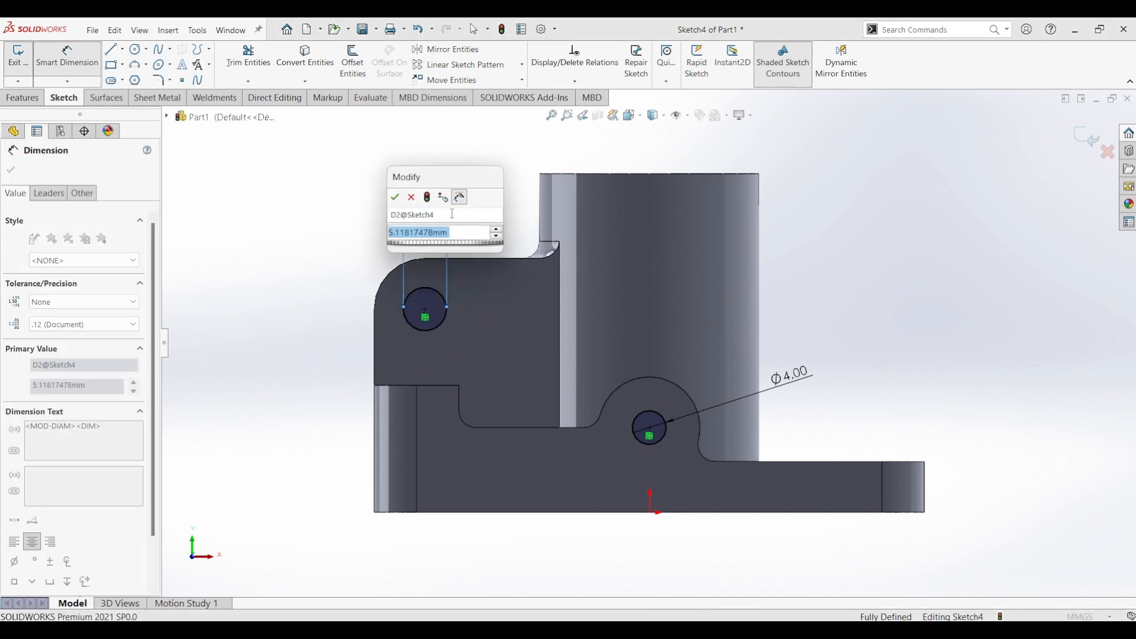
text(4)
key(Return)
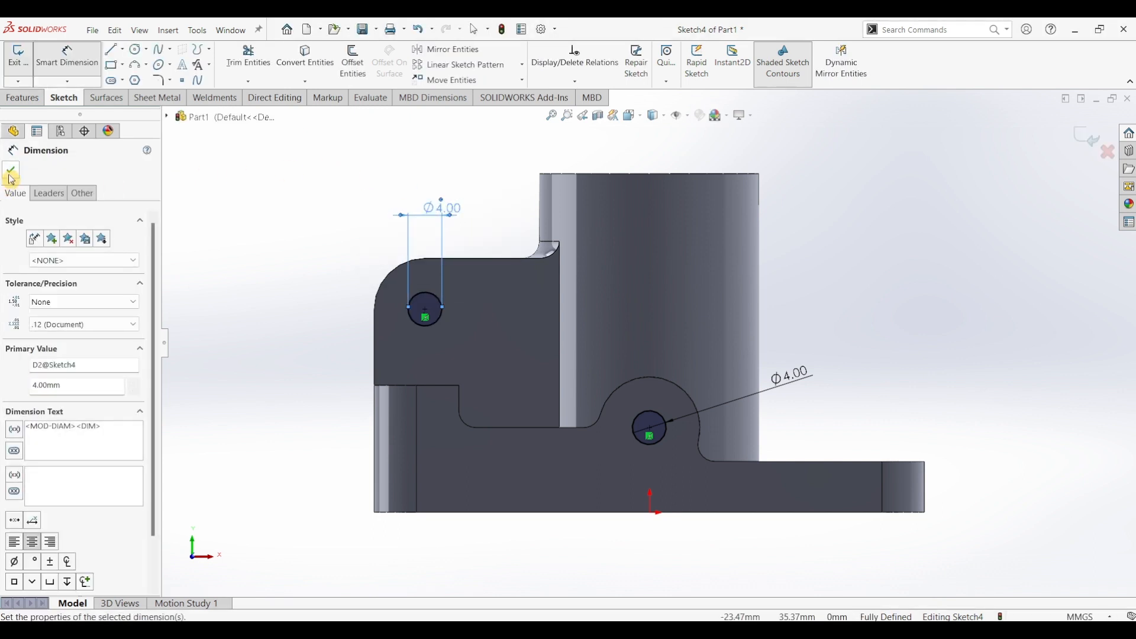
click(11, 170)
Cut the rib and half-round ridge holes with an Extruded Cut set to Through All.
click(21, 99)
click(205, 61)
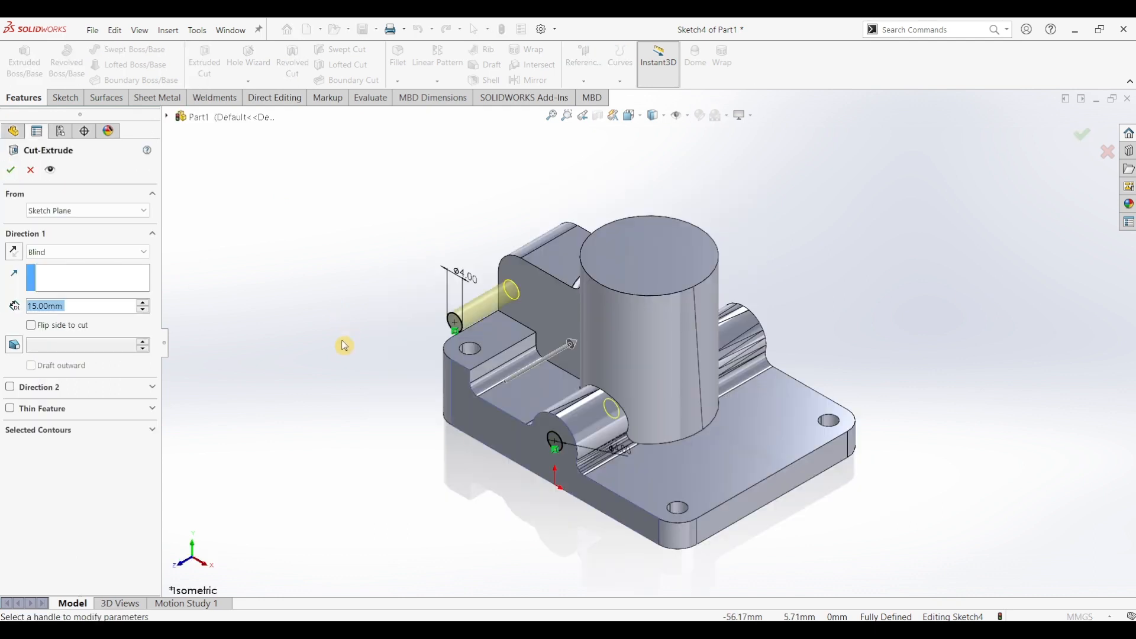
click(113, 256)
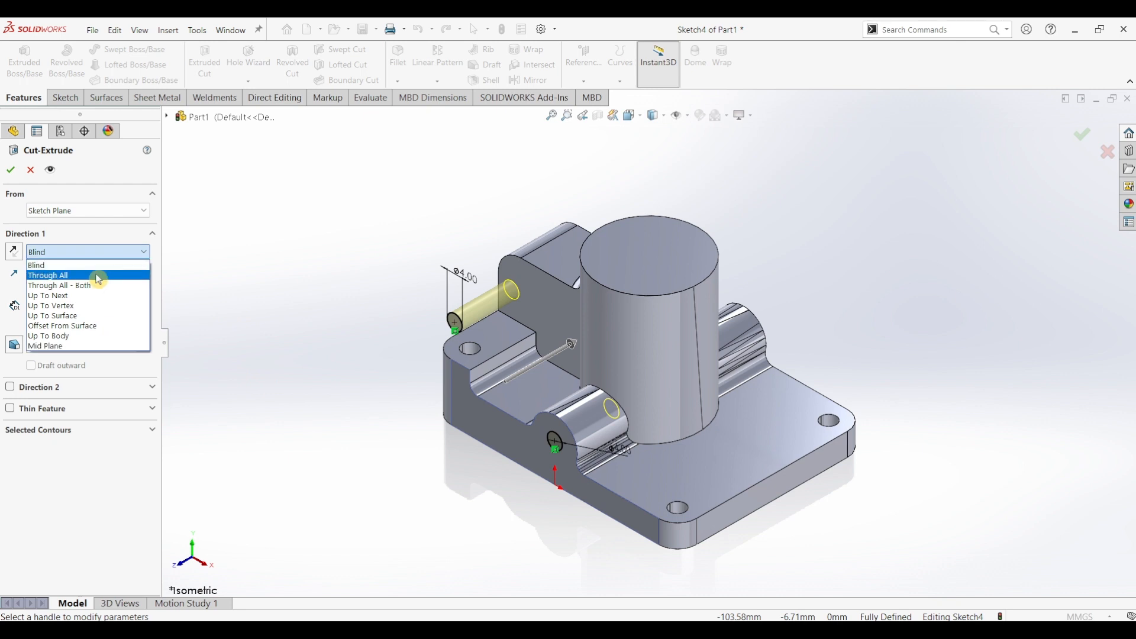
click(98, 275)
click(10, 171)
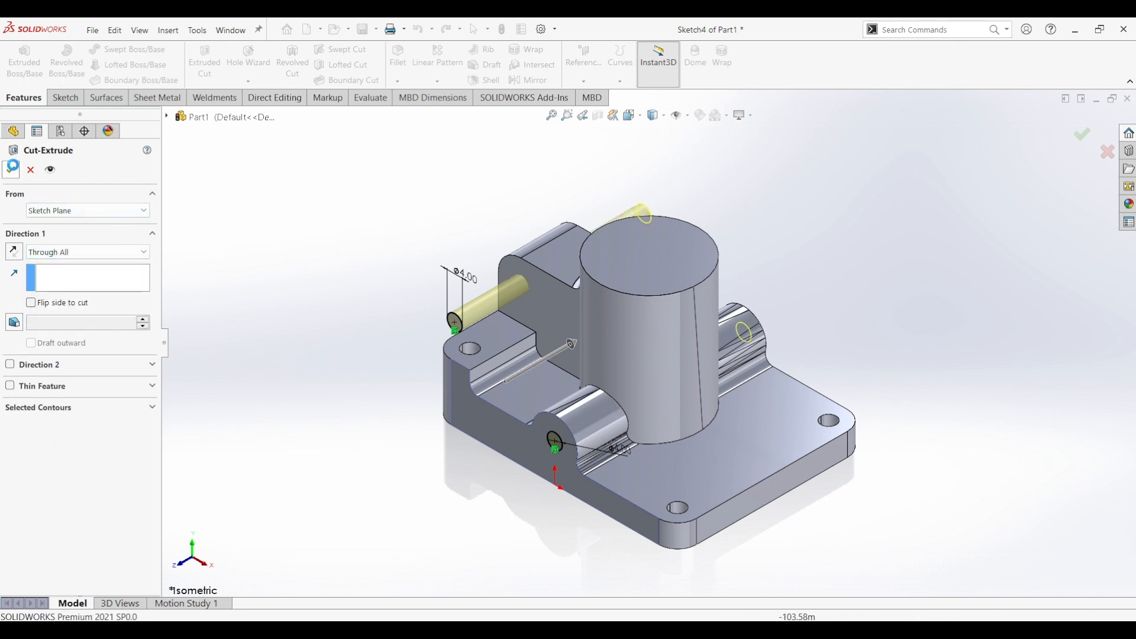
click(872, 340)
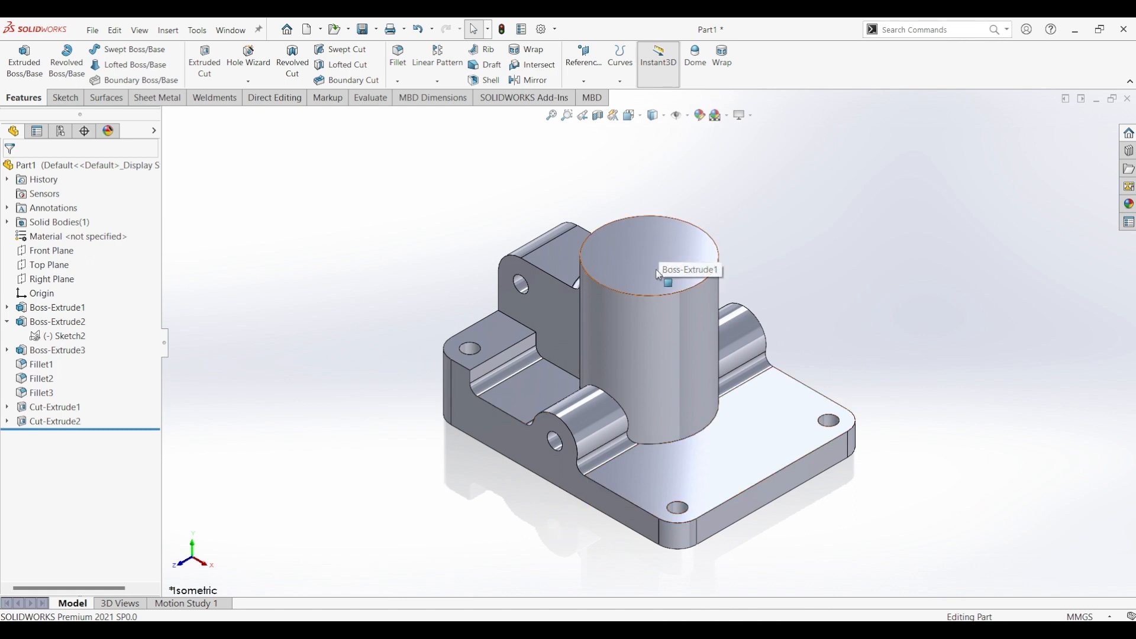
Start a sketch on the cylinder's top face and draw a circle about 19 mm in diameter centred on the origin.
click(639, 258)
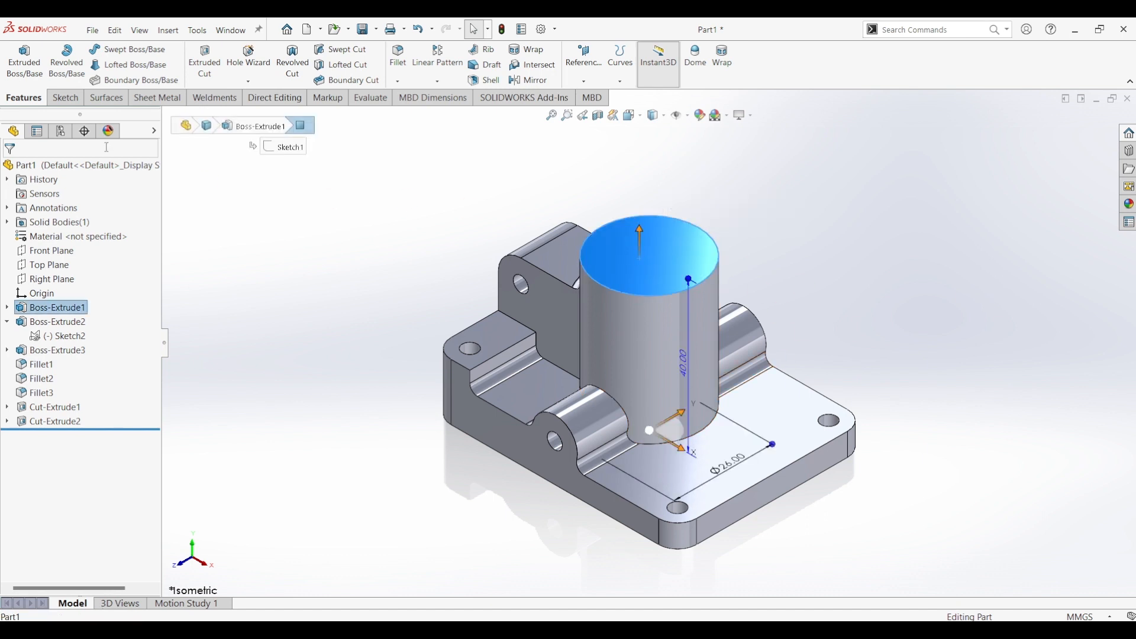
click(65, 99)
click(18, 56)
click(135, 49)
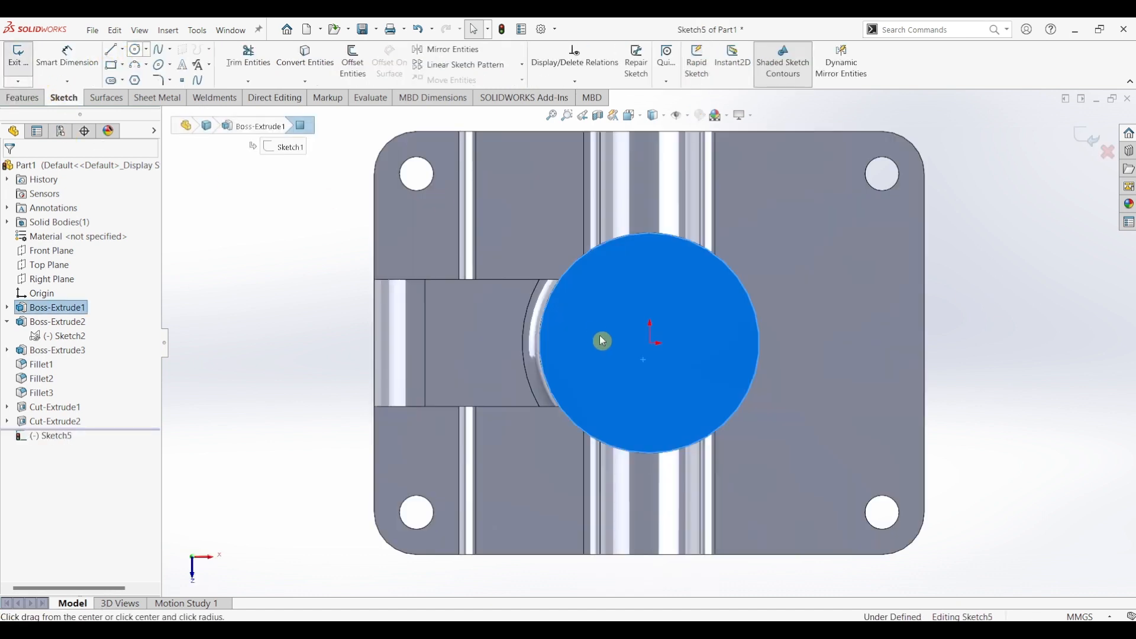
click(650, 343)
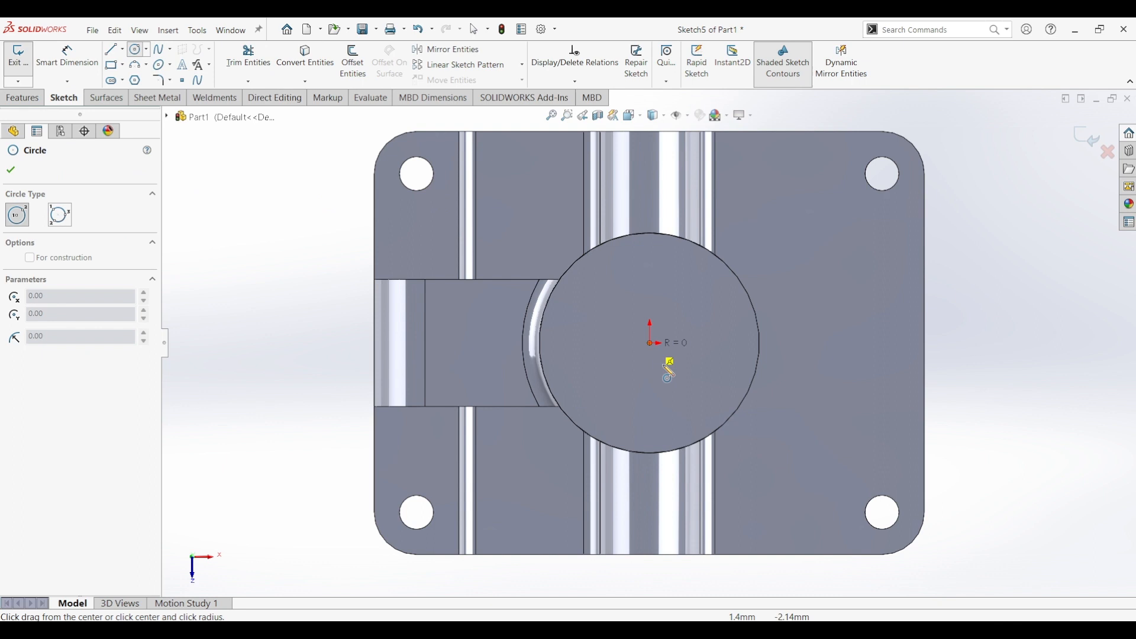
click(686, 416)
Dimension the circle on the cylinder's top face with a diameter of 20 mm.
click(82, 69)
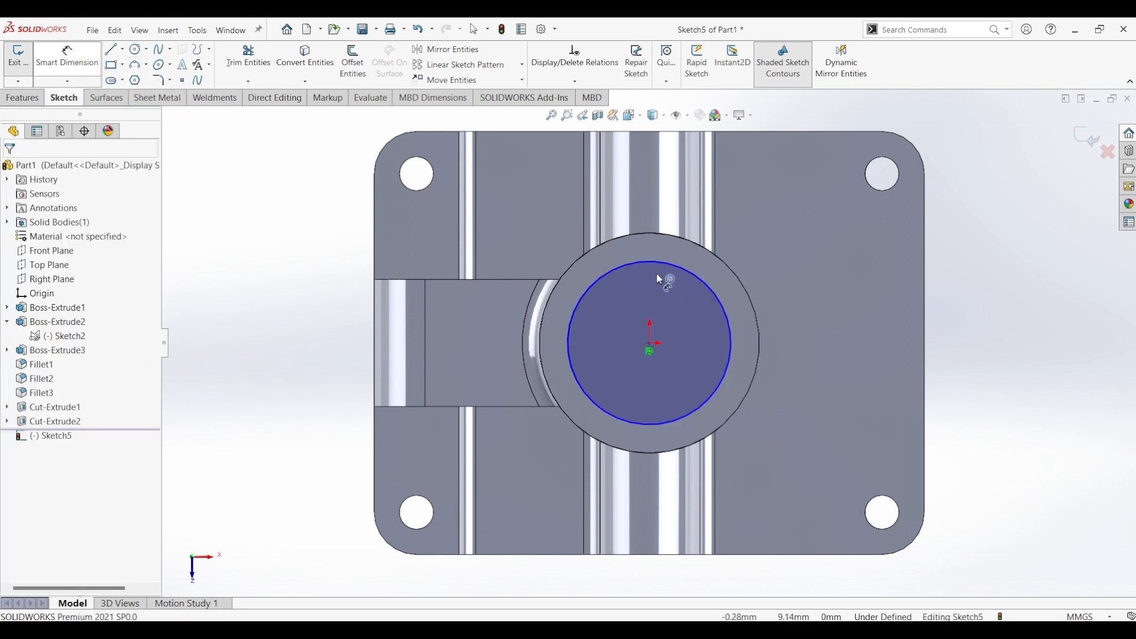
click(716, 301)
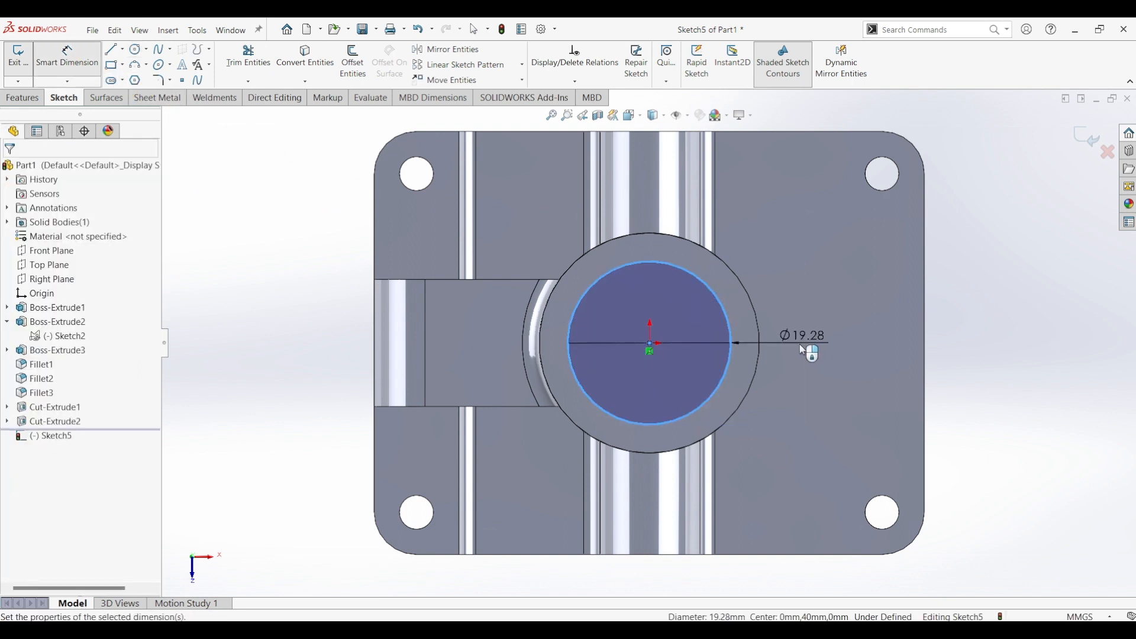
click(803, 348)
text(20)
key(Return)
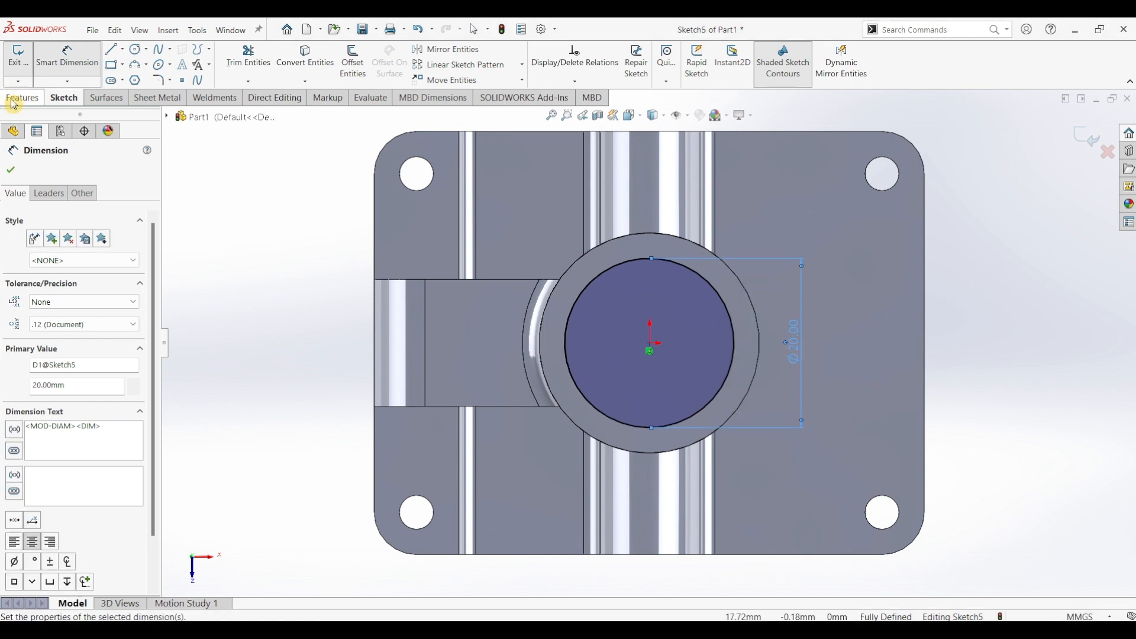
Cut the 20 mm bore through the cylinder and base with an Extruded Cut set to Through All.
click(23, 98)
click(205, 63)
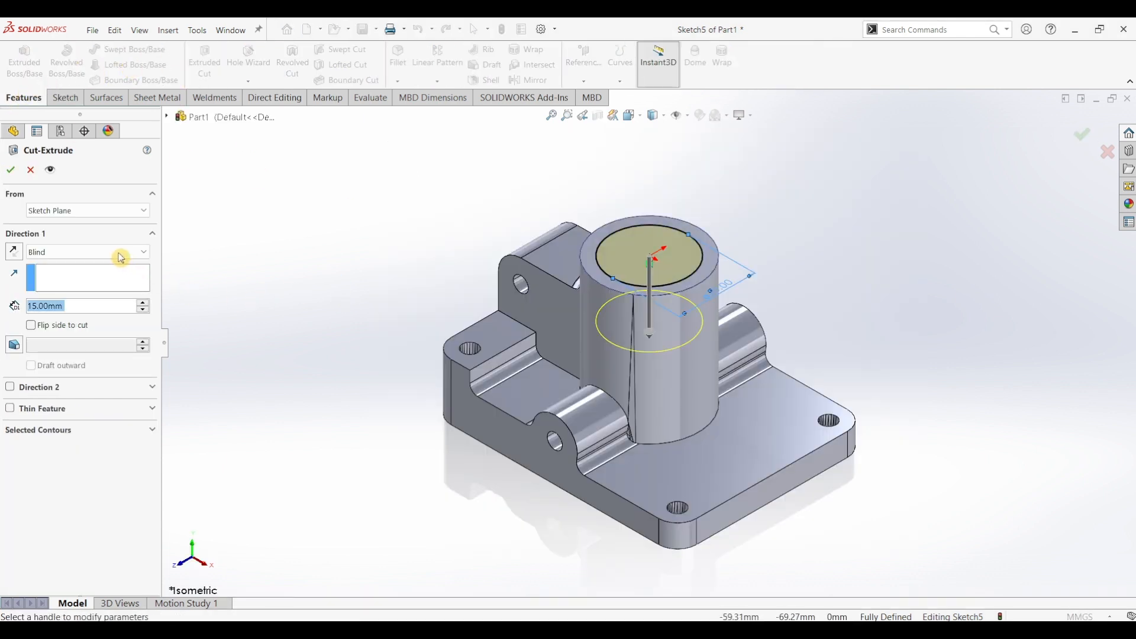
click(121, 254)
click(81, 276)
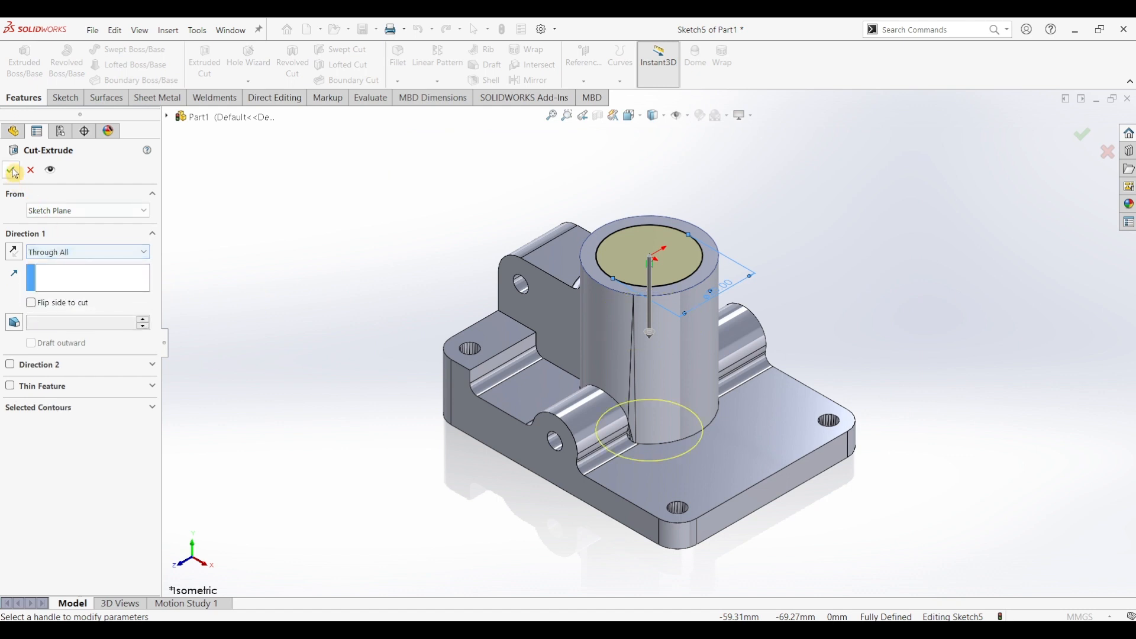
key(Return)
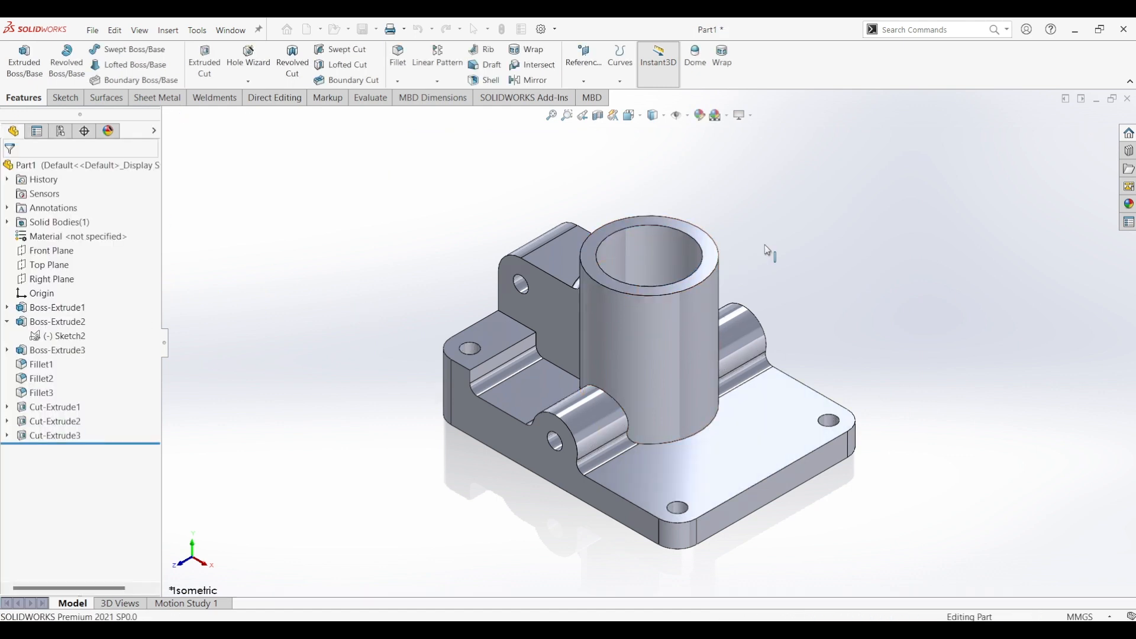
Check the Part 112 PDF drawing, and on the Front Plane sketch a rectangle about 8 by 19 mm across the cylinder's upper edge.
key(alt+Tab)
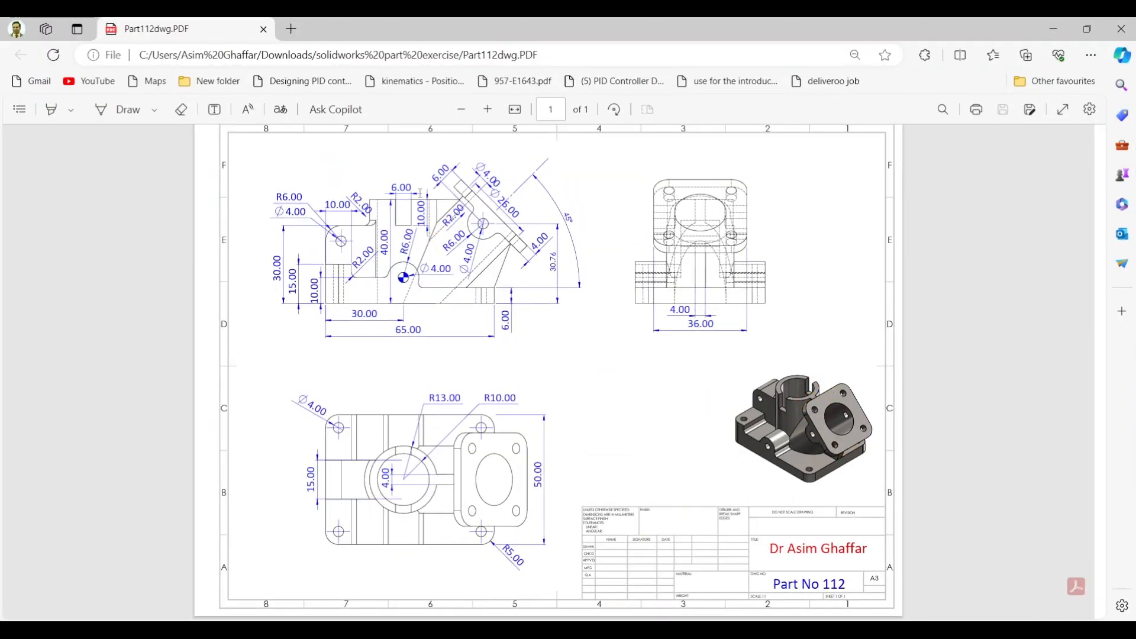
click(1053, 29)
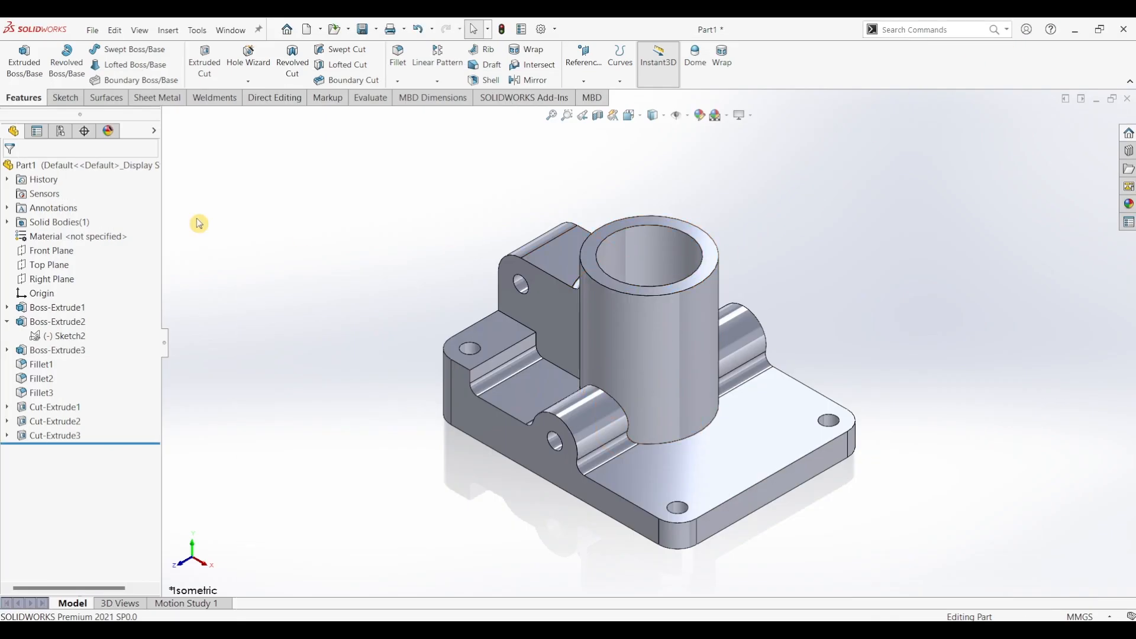
click(58, 251)
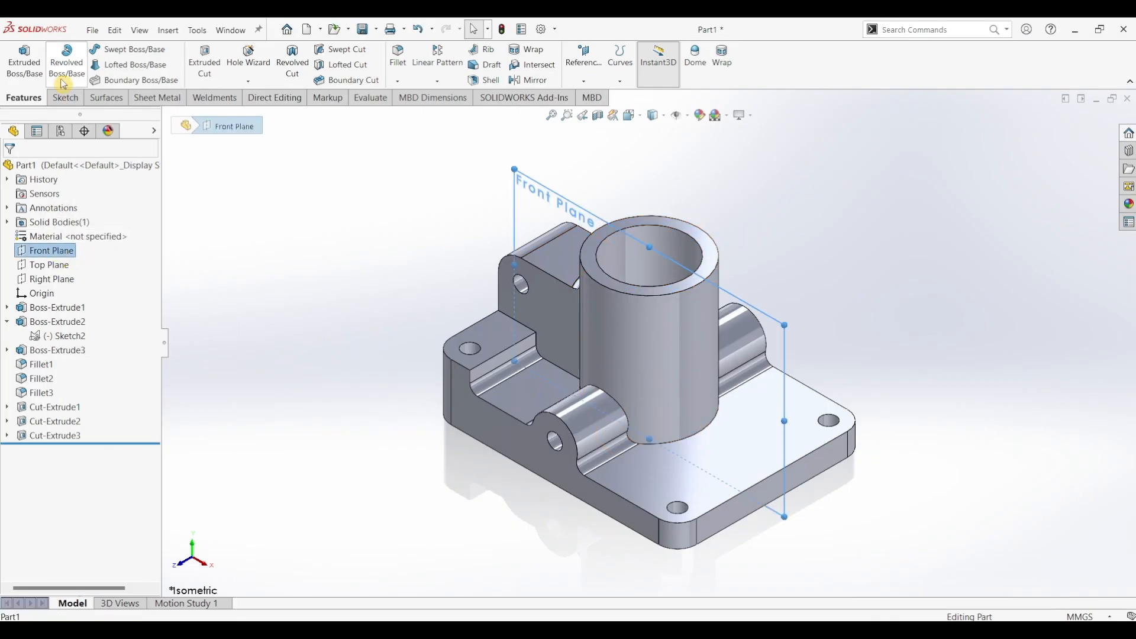
click(65, 98)
click(19, 58)
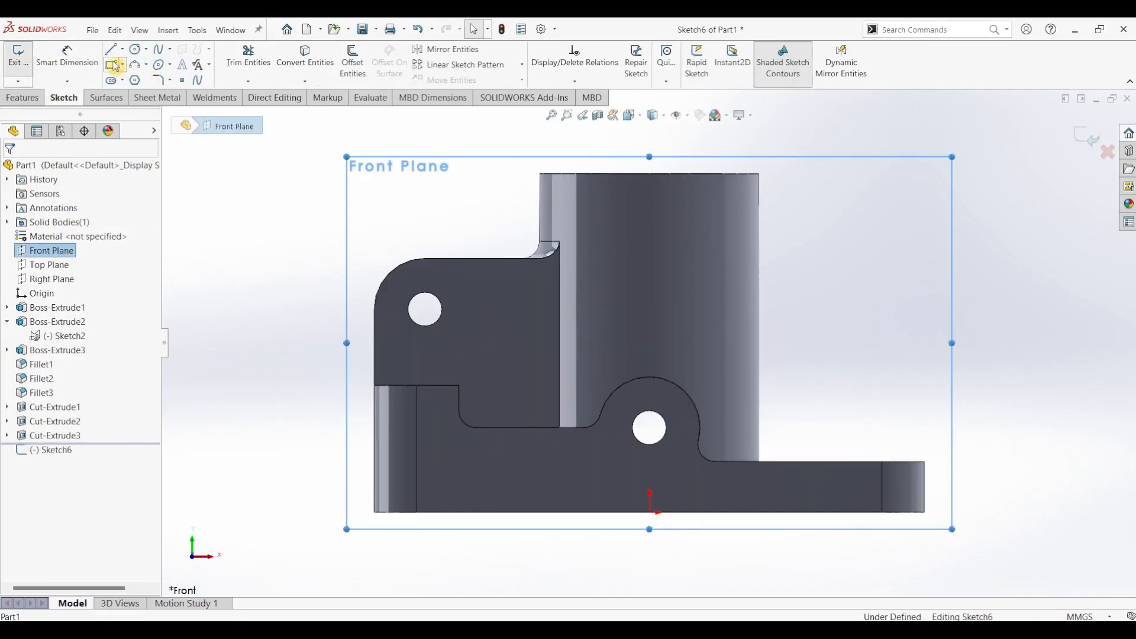
click(115, 65)
click(616, 152)
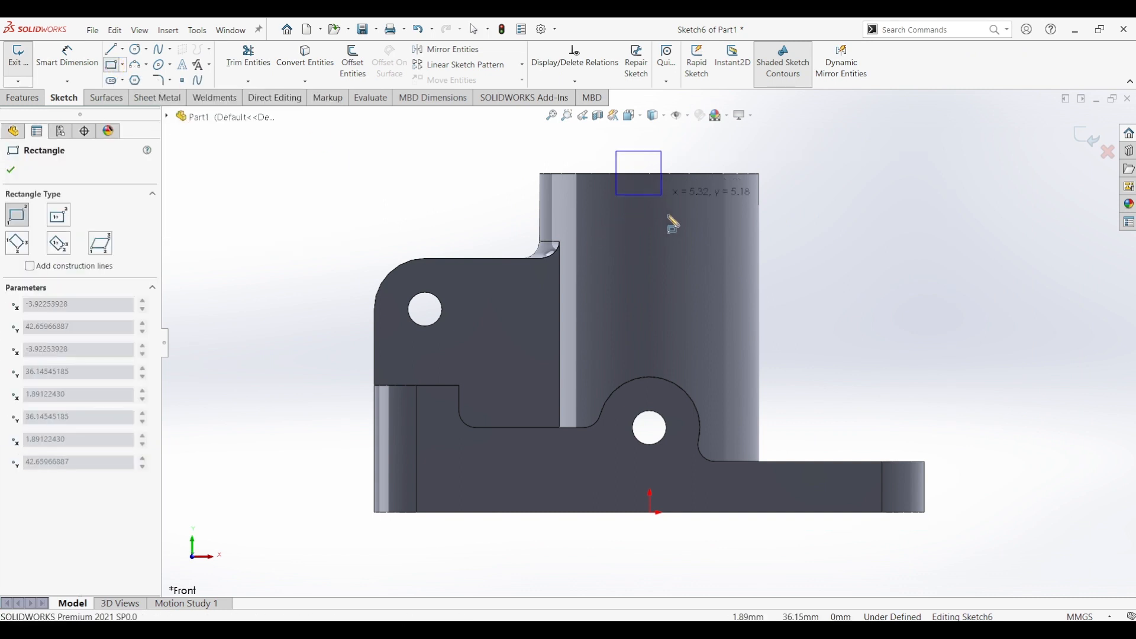
click(686, 308)
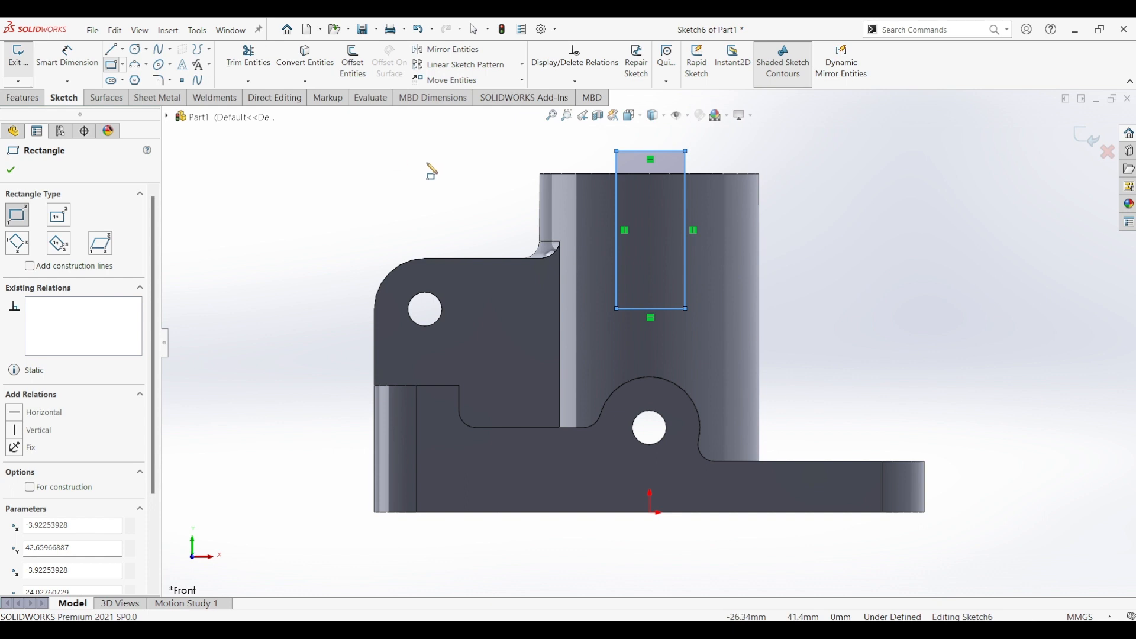
key(Escape)
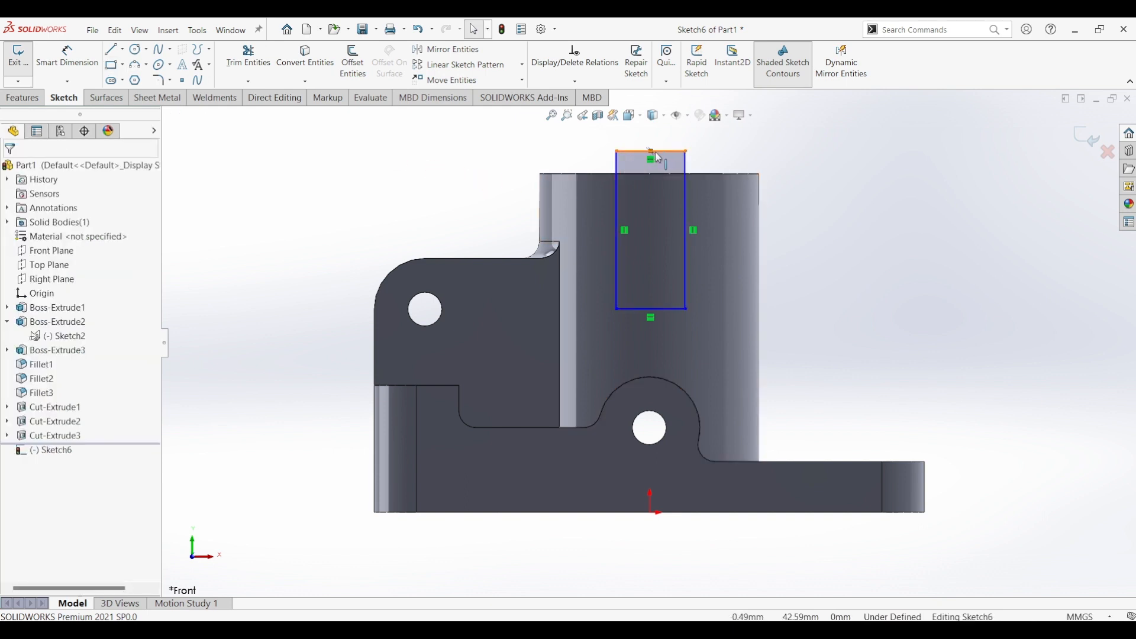
Align the rectangle's upper corner with the cylinder's top outline corner using a Horizontal relation.
click(687, 152)
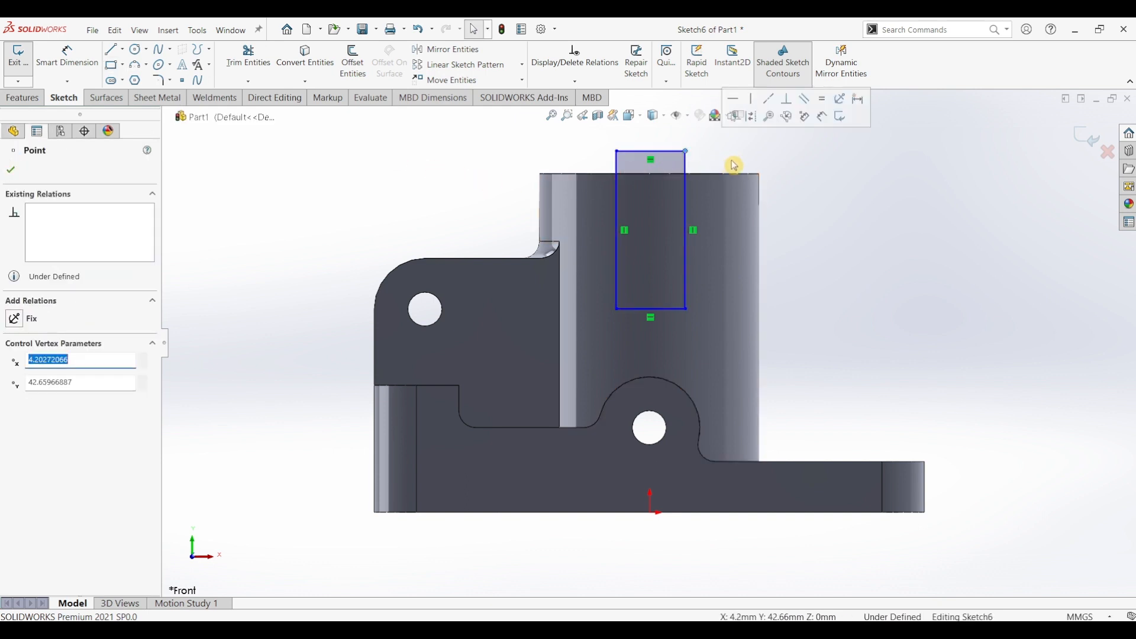
ctrl+click(761, 173)
click(799, 126)
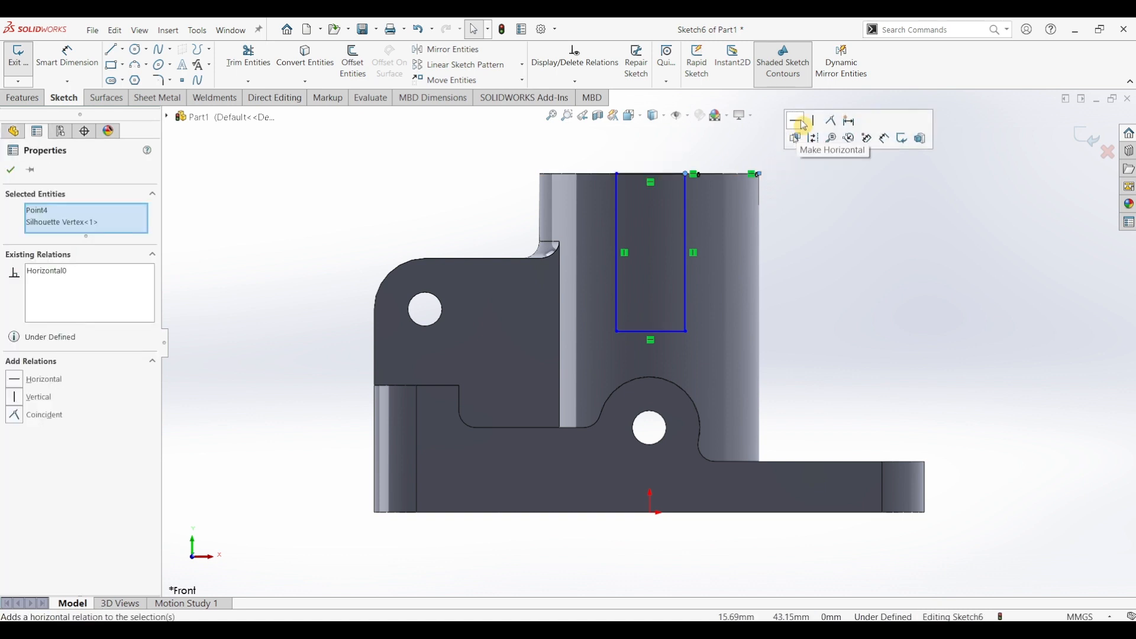
click(817, 244)
Dimension the slot rectangle at the cylinder's top with a height of 10 mm and a width of 6 mm.
click(66, 56)
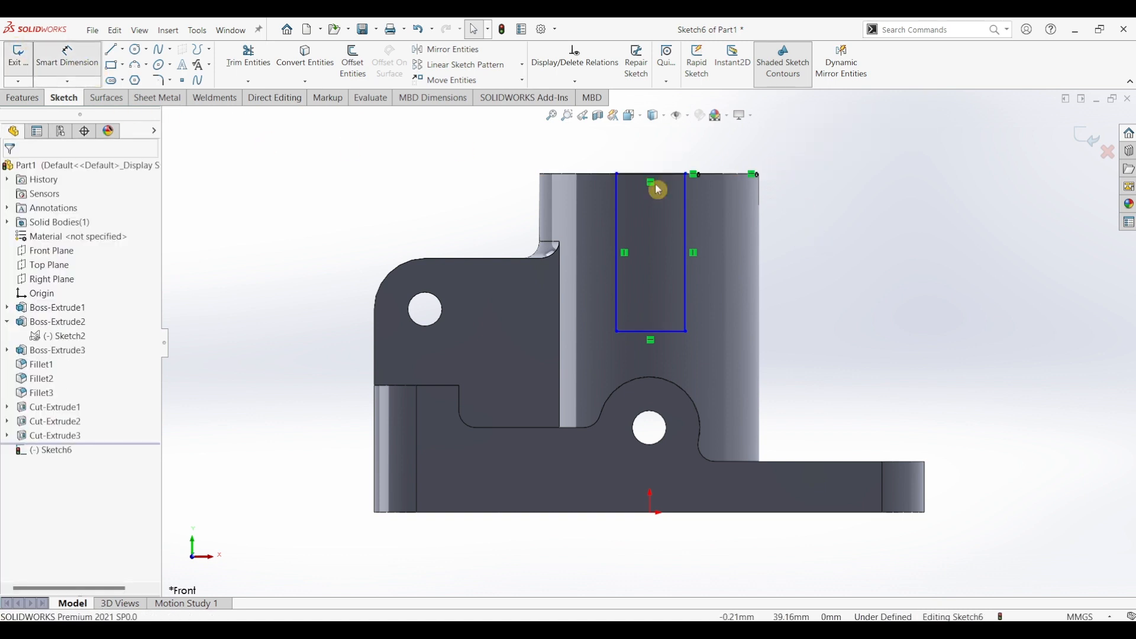
click(685, 219)
click(811, 256)
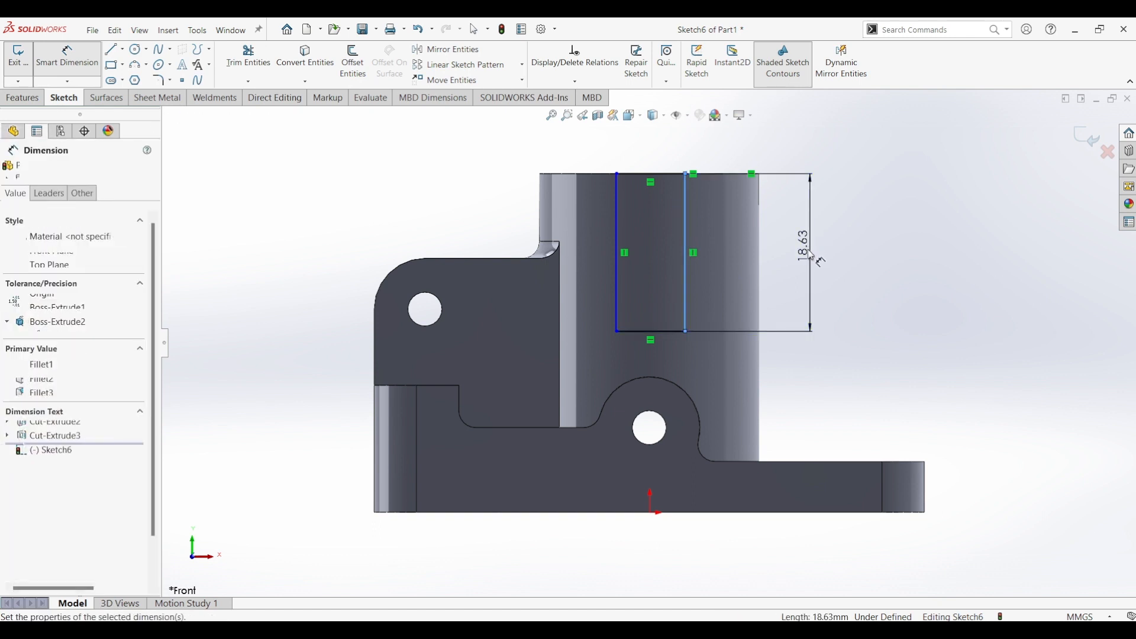
text(10)
key(Return)
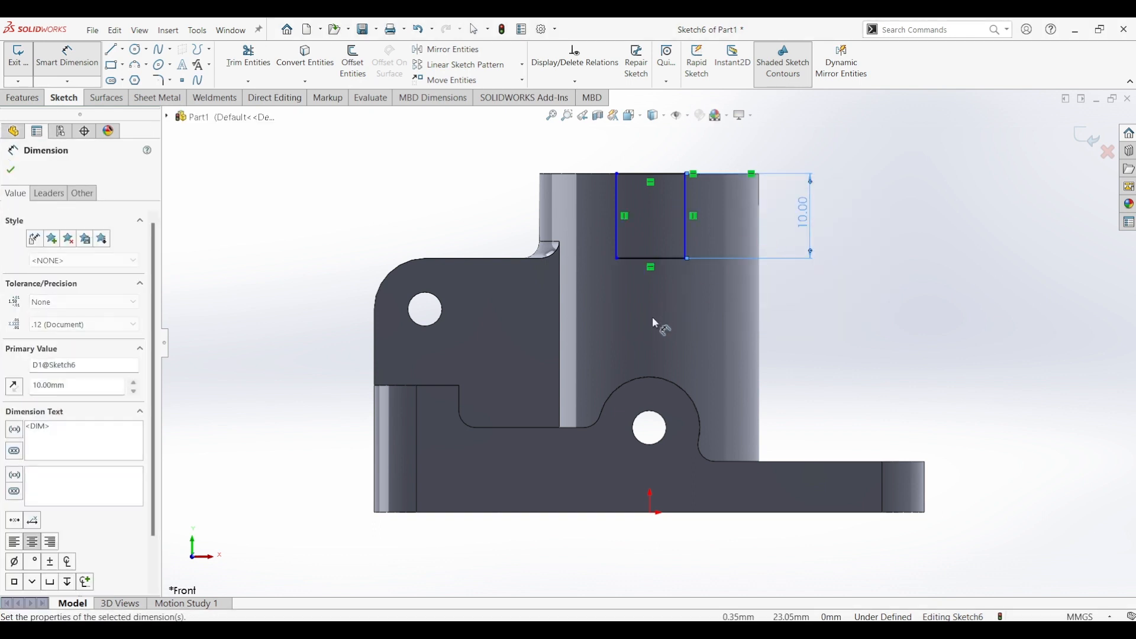
click(671, 260)
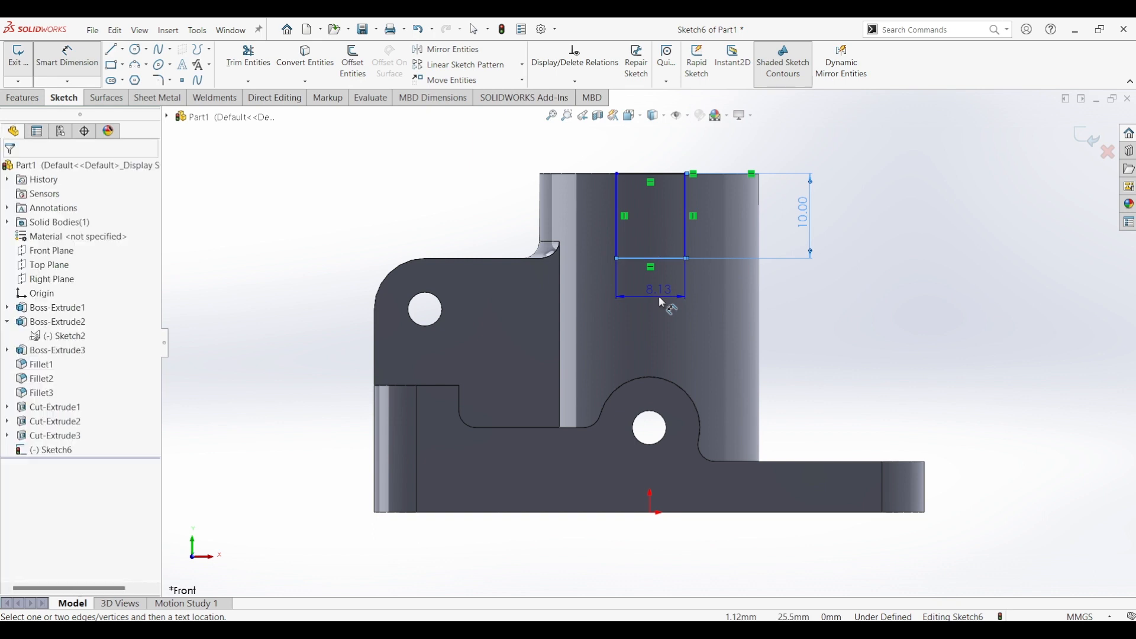
click(661, 300)
text(6)
key(Return)
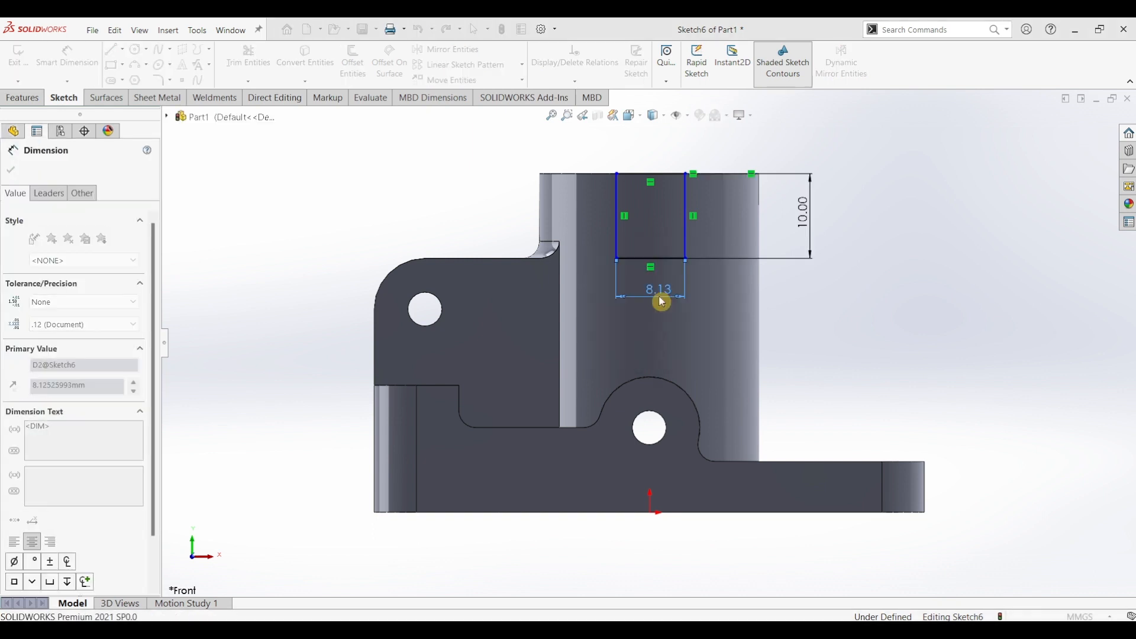
Align the midpoint of the slot rectangle's lower edge with the origin using a Vertical relation.
key(Escape)
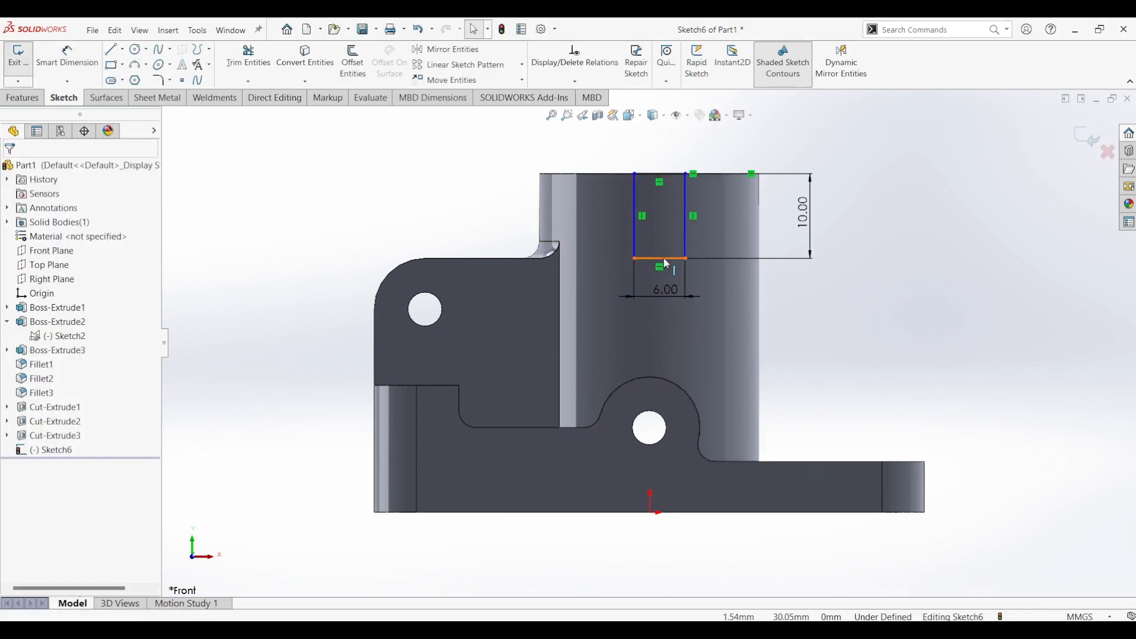
click(662, 264)
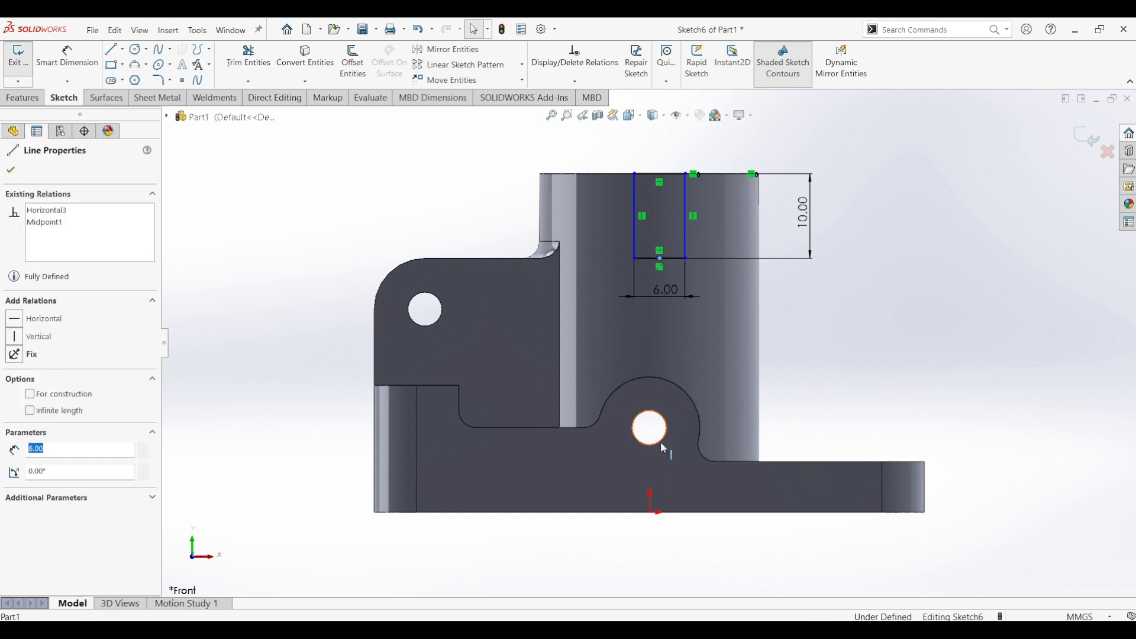
ctrl+click(651, 514)
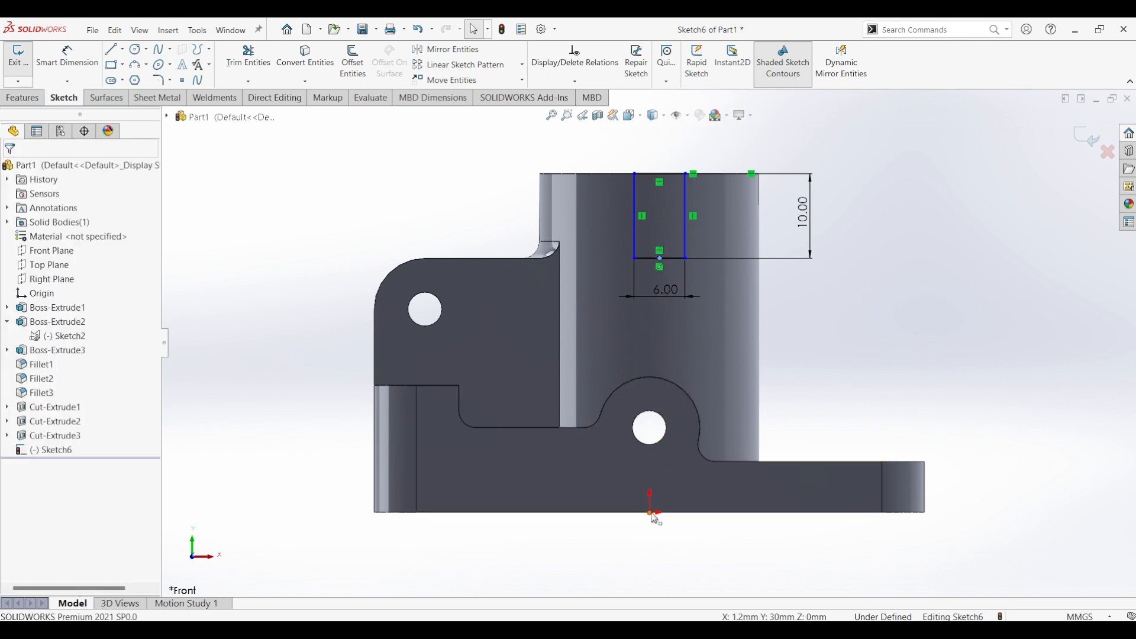
click(708, 460)
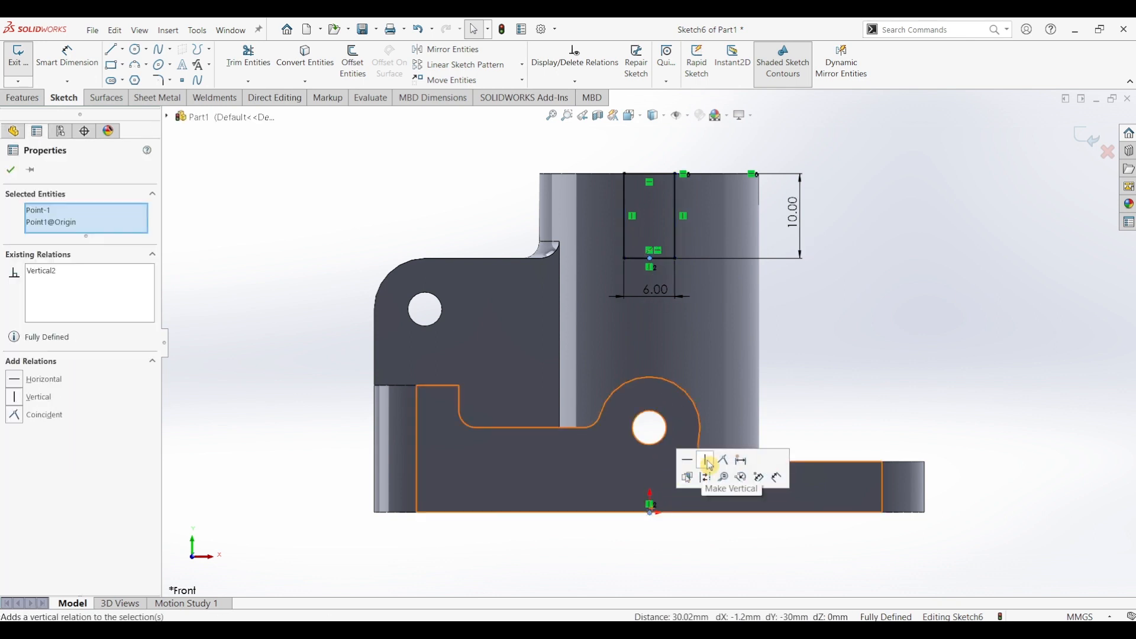
click(858, 302)
Cut the slot rectangle through the cylinder's top with an Extruded Cut set to Through All - Both.
click(15, 106)
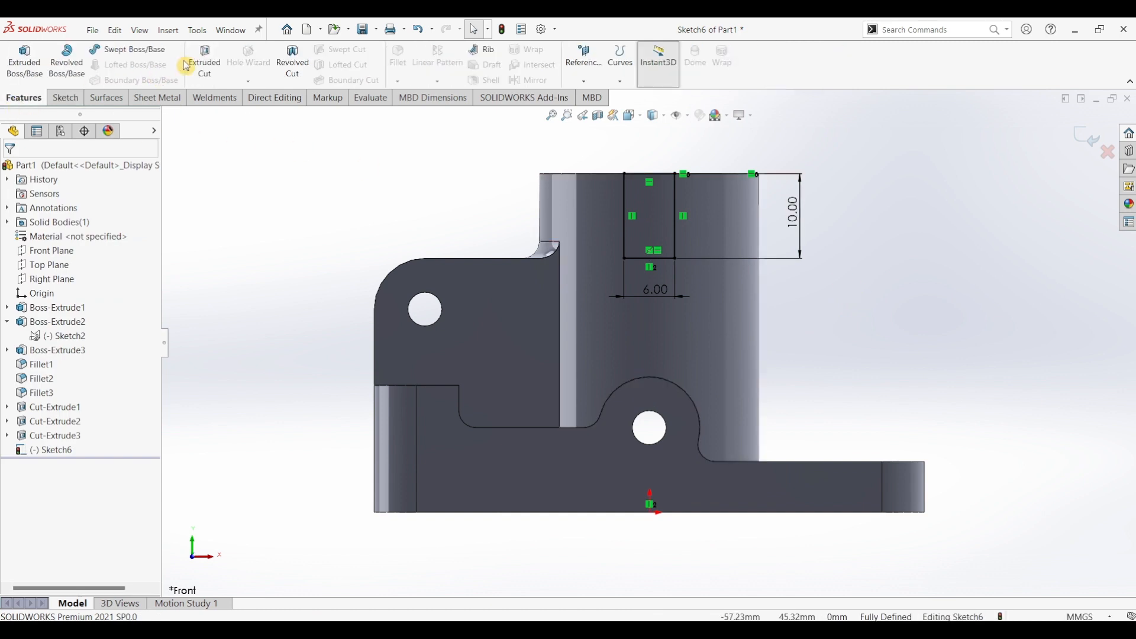
click(204, 62)
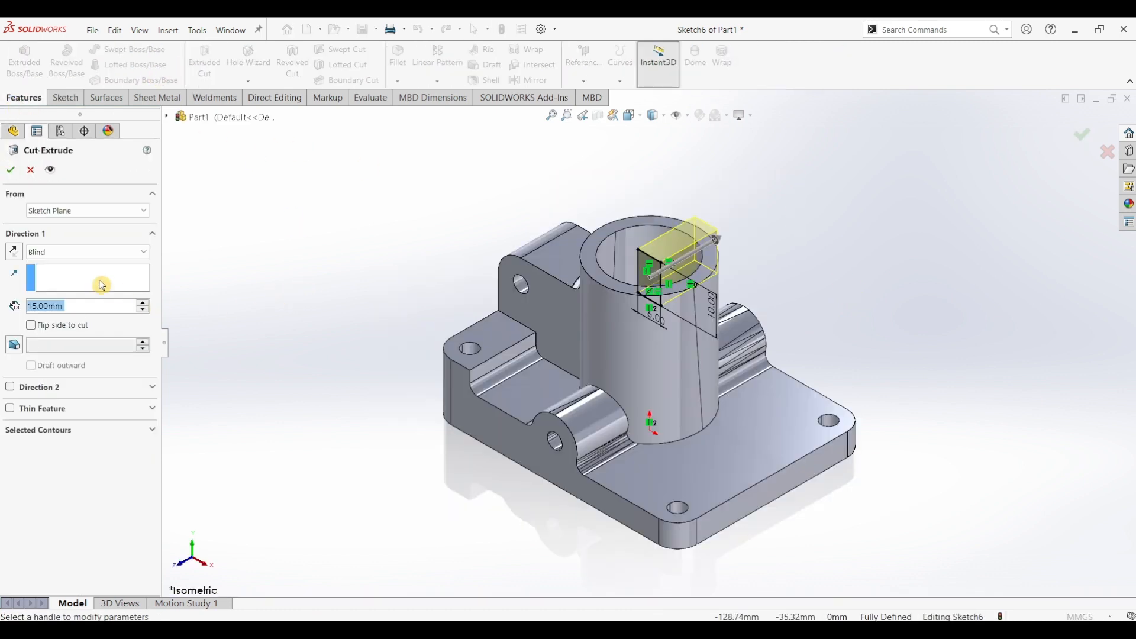
click(89, 252)
click(77, 282)
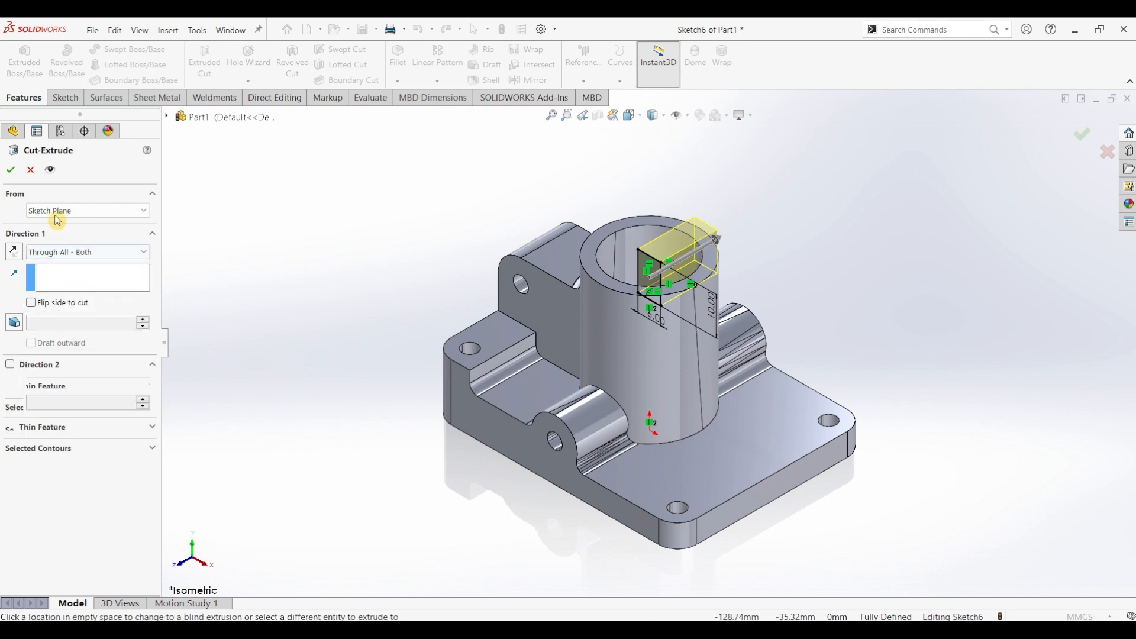
click(11, 171)
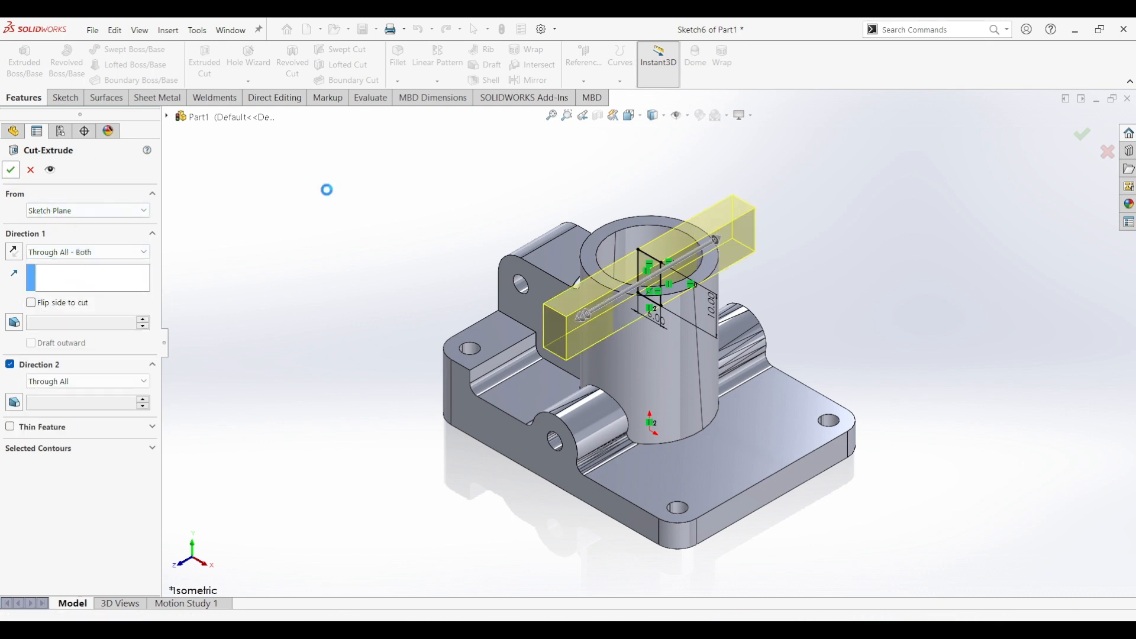
click(903, 298)
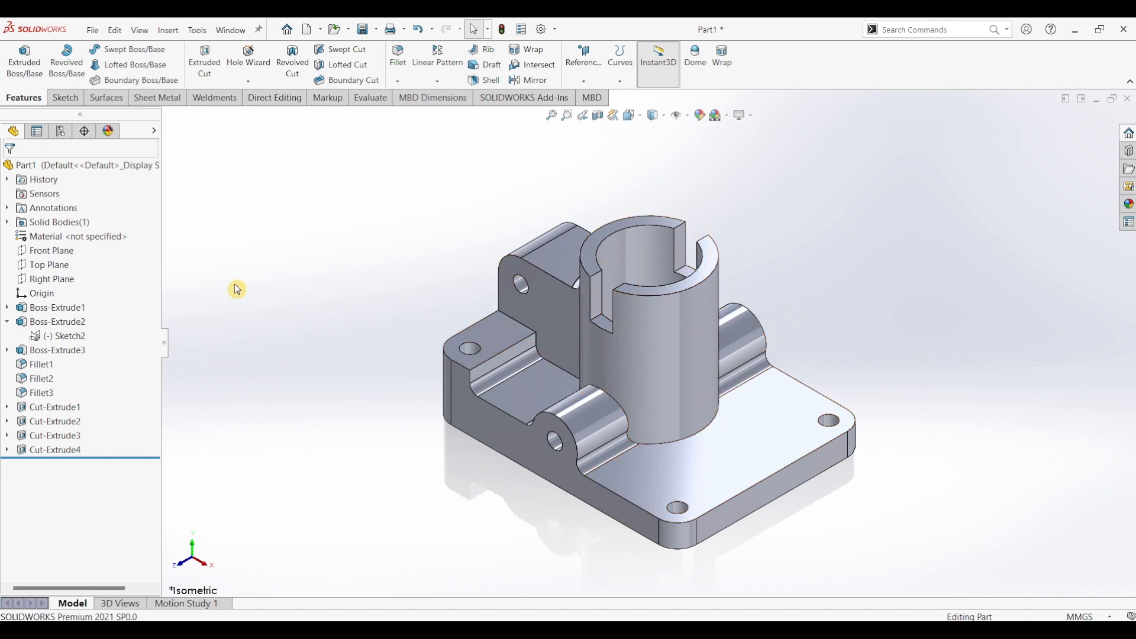
On the Front Plane, sketch a centerline about 45 mm long from the origin, sloping up past the slotted side of the cylinder toward the base's low end.
click(43, 251)
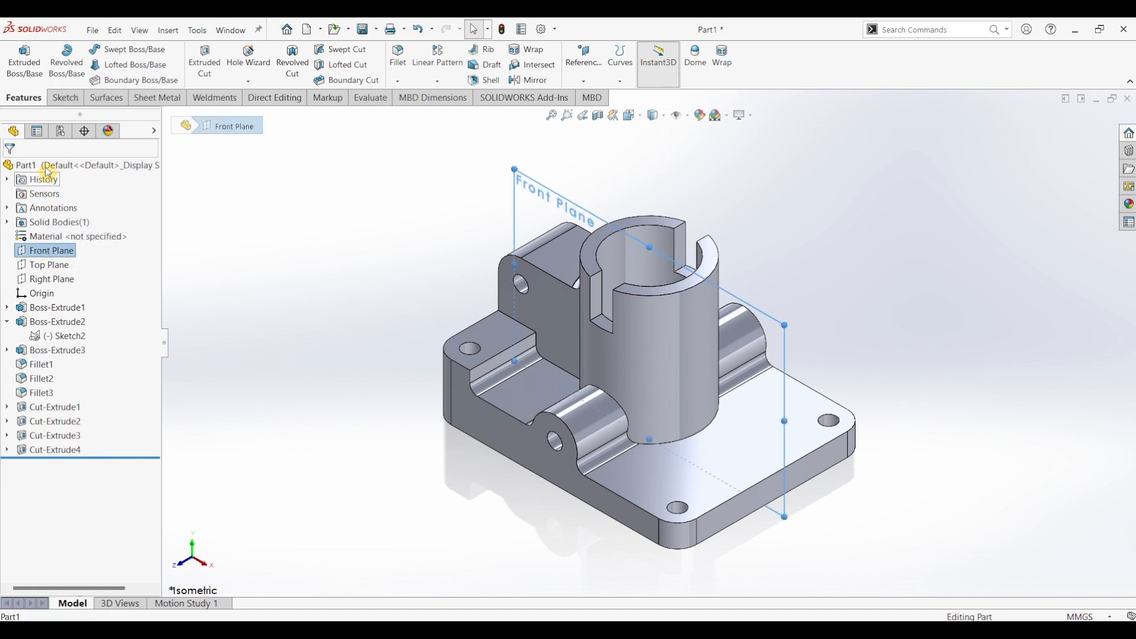
click(65, 98)
click(18, 57)
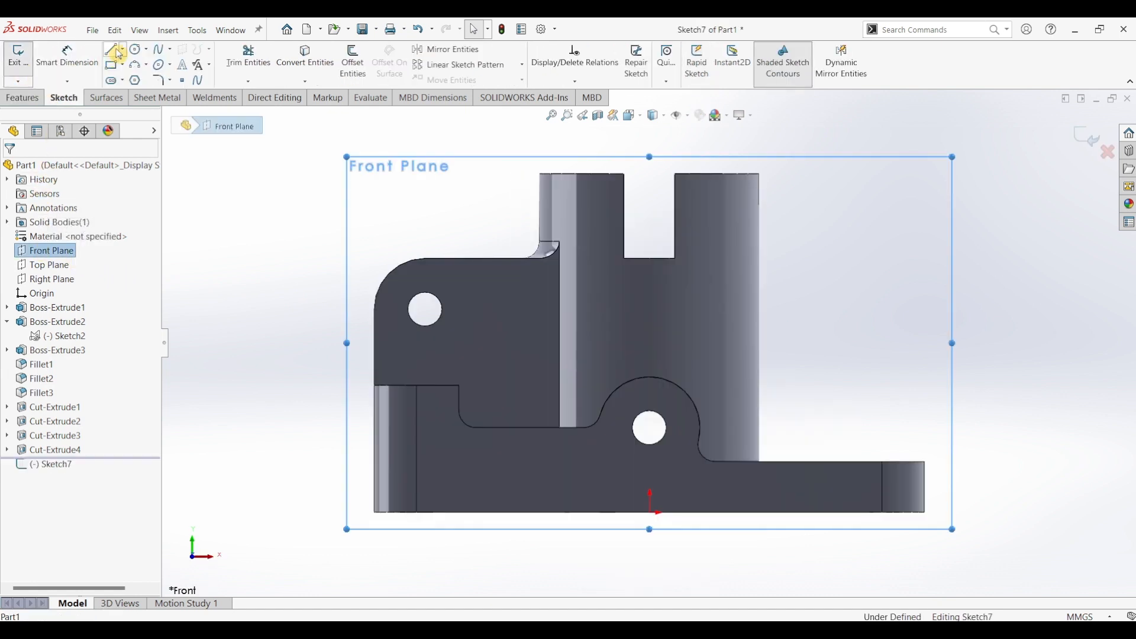
click(127, 50)
click(122, 80)
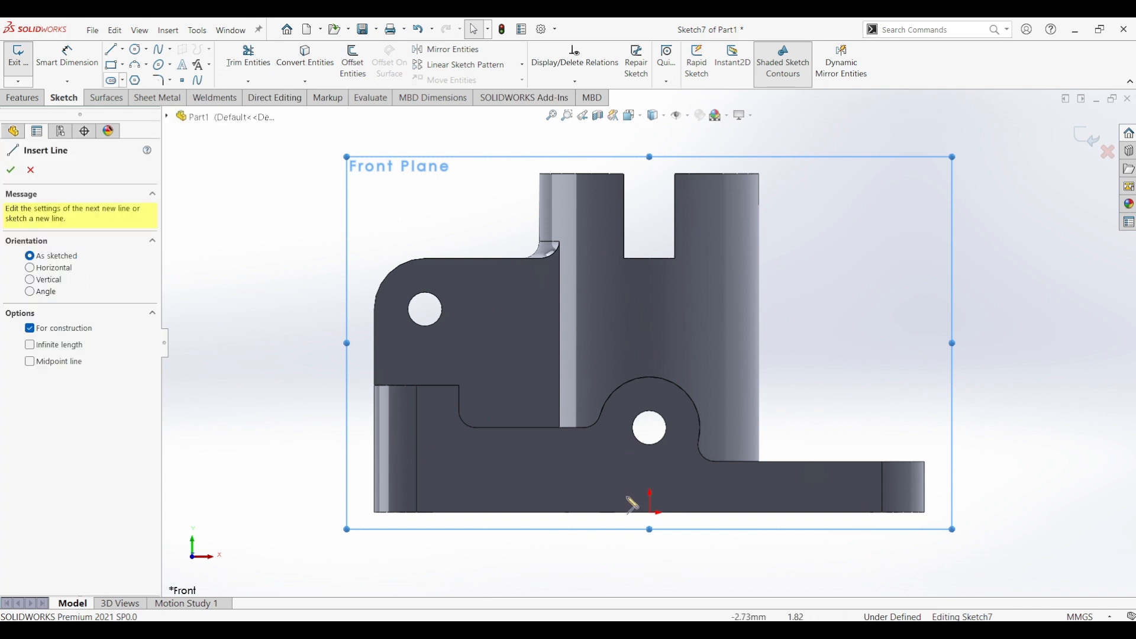
click(651, 513)
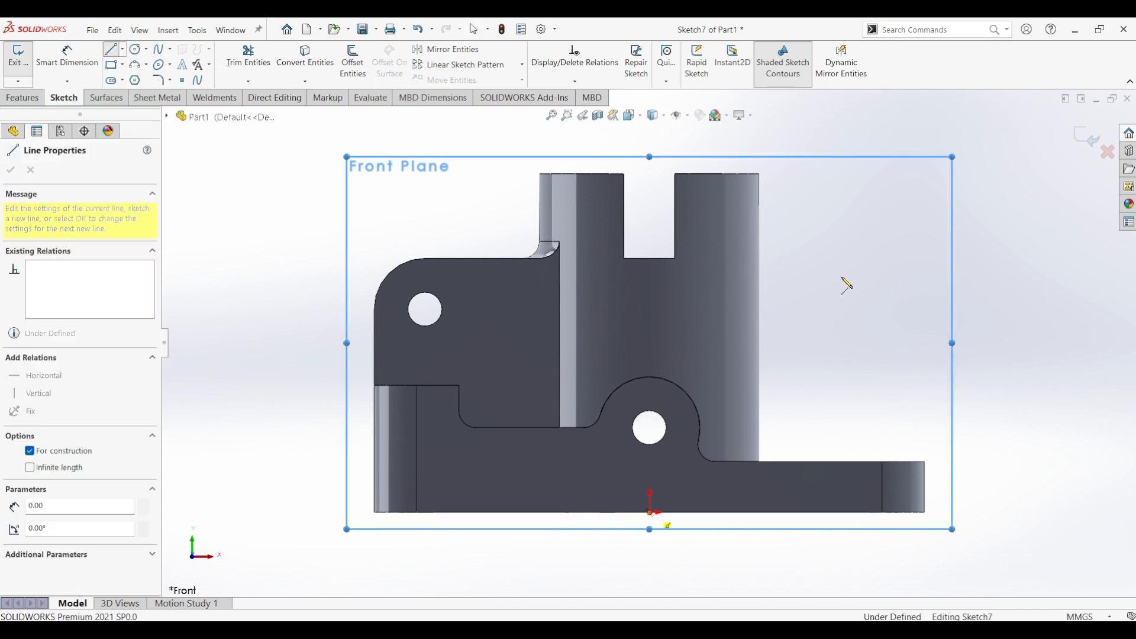
click(897, 223)
key(Escape)
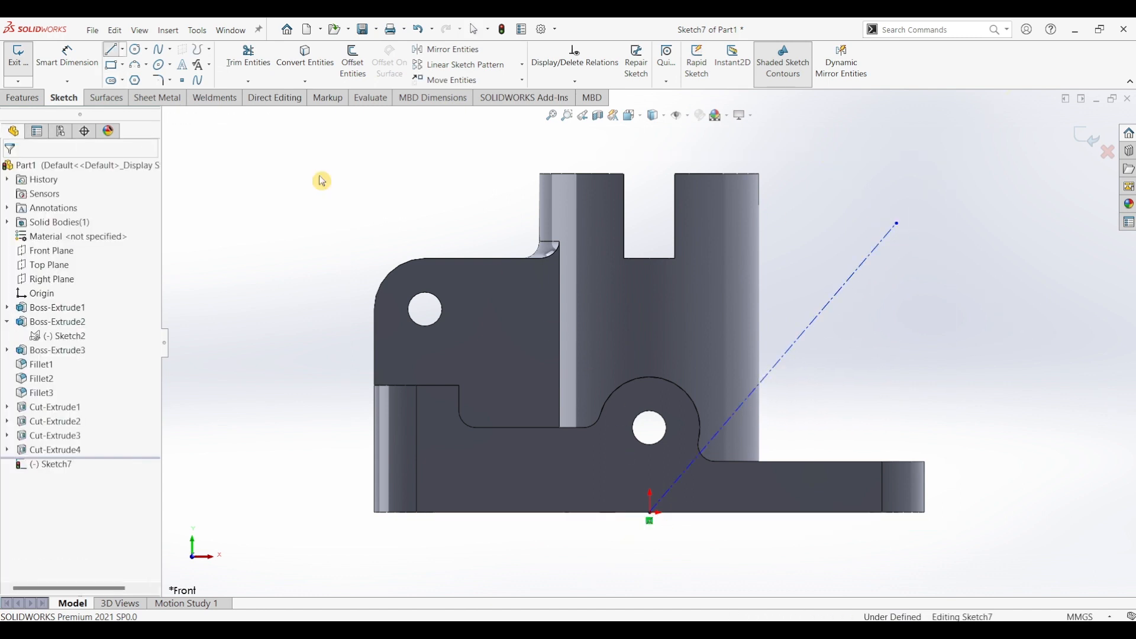
Dimension the angle between the centerline and the base plate's upper edge as 45 degrees.
click(67, 57)
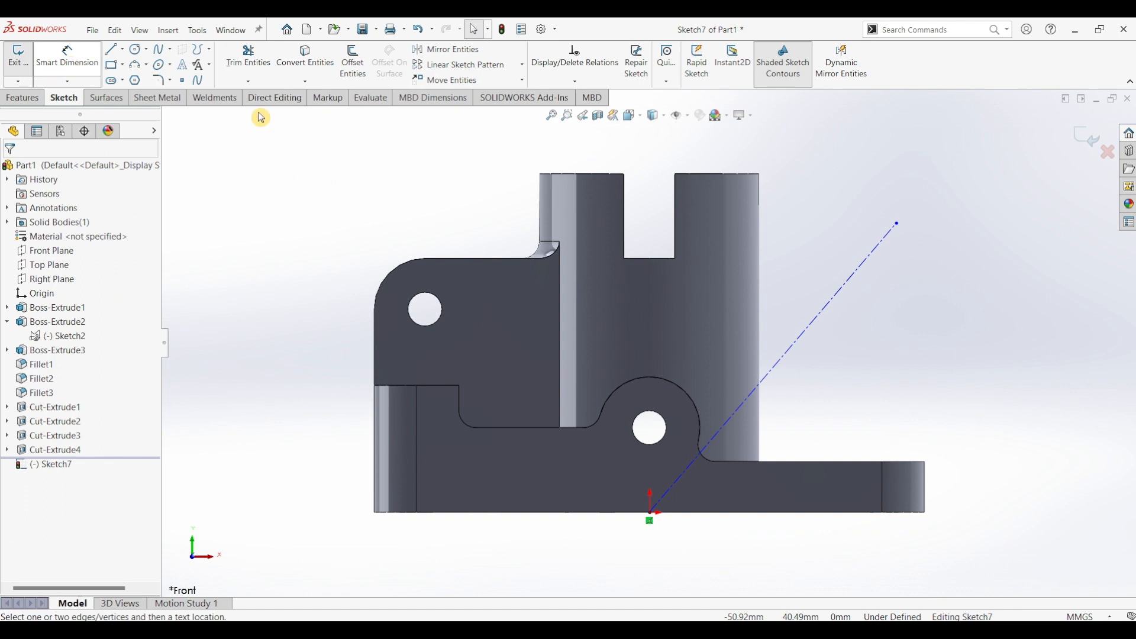
click(800, 342)
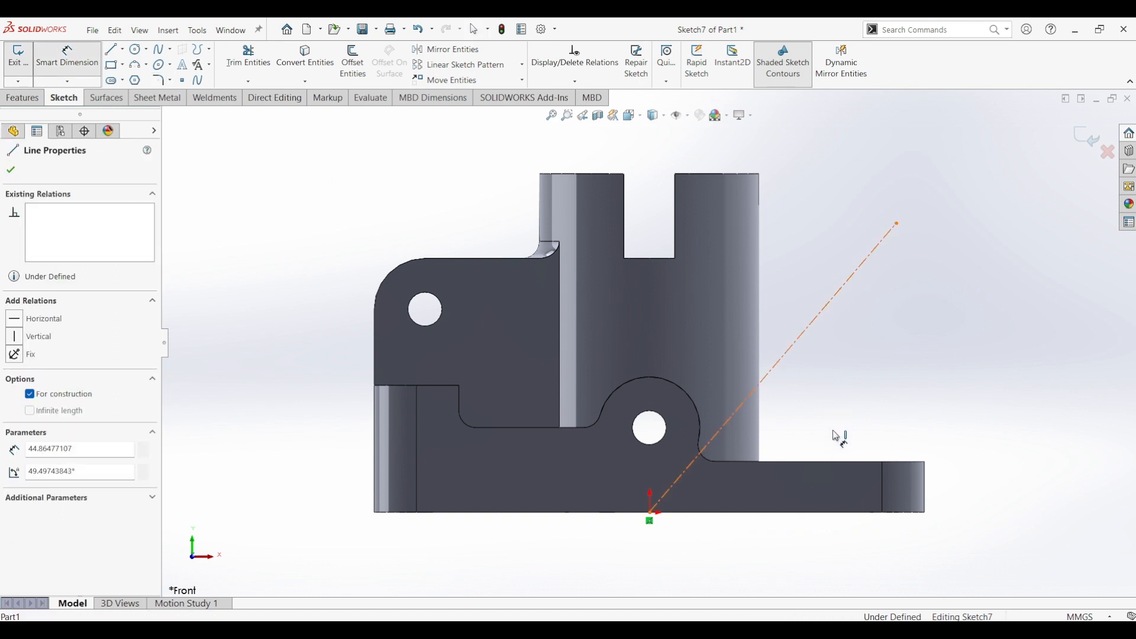
click(833, 462)
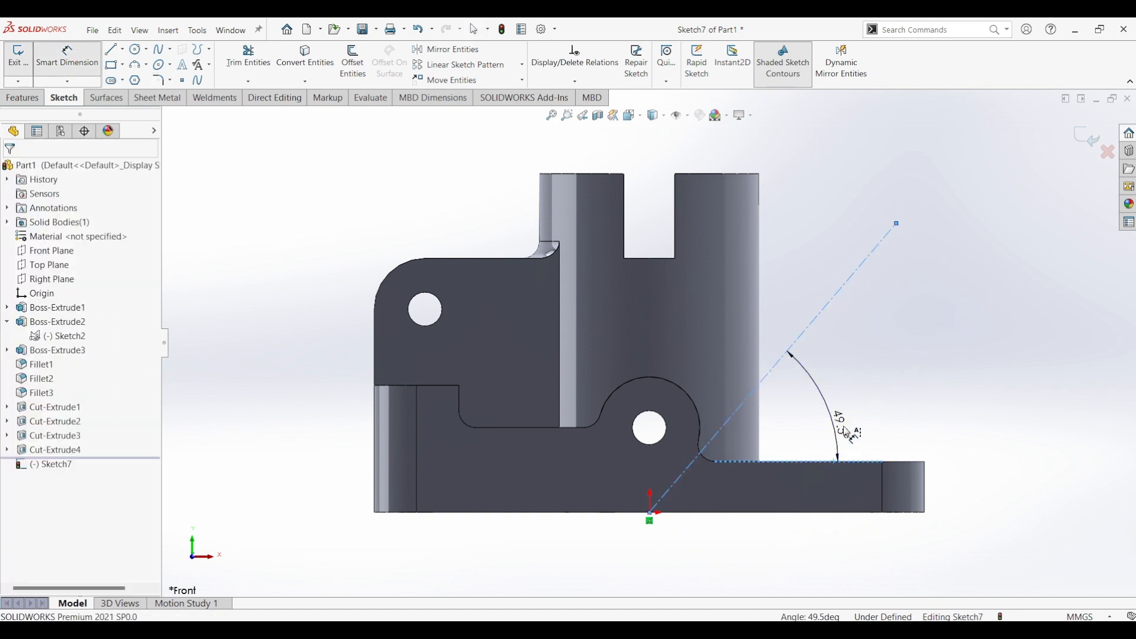
click(846, 432)
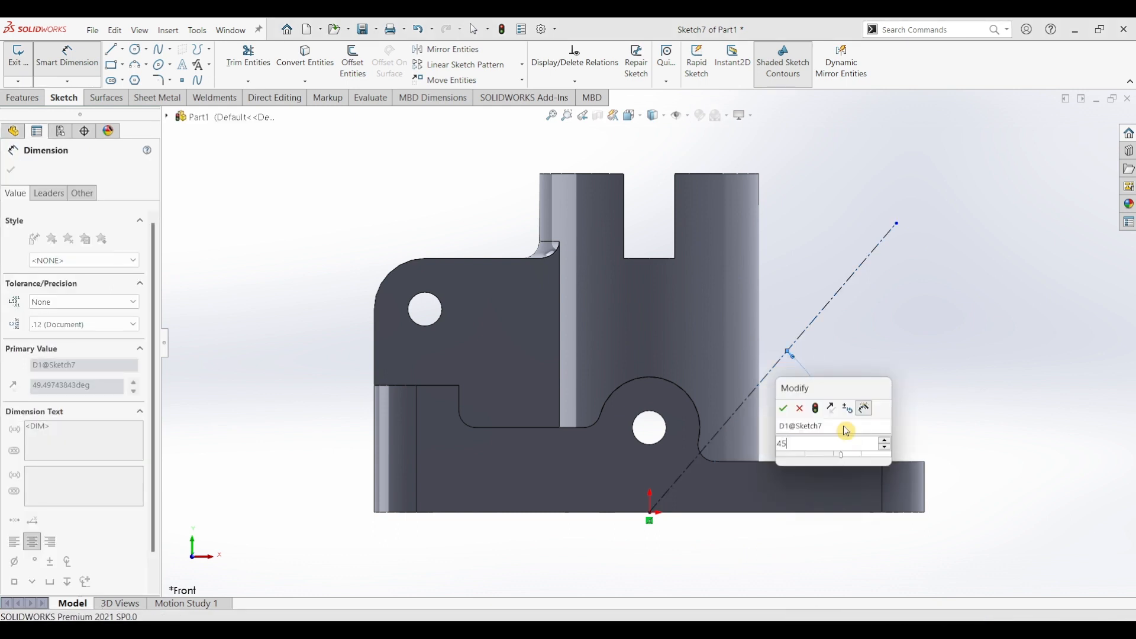
key(Return)
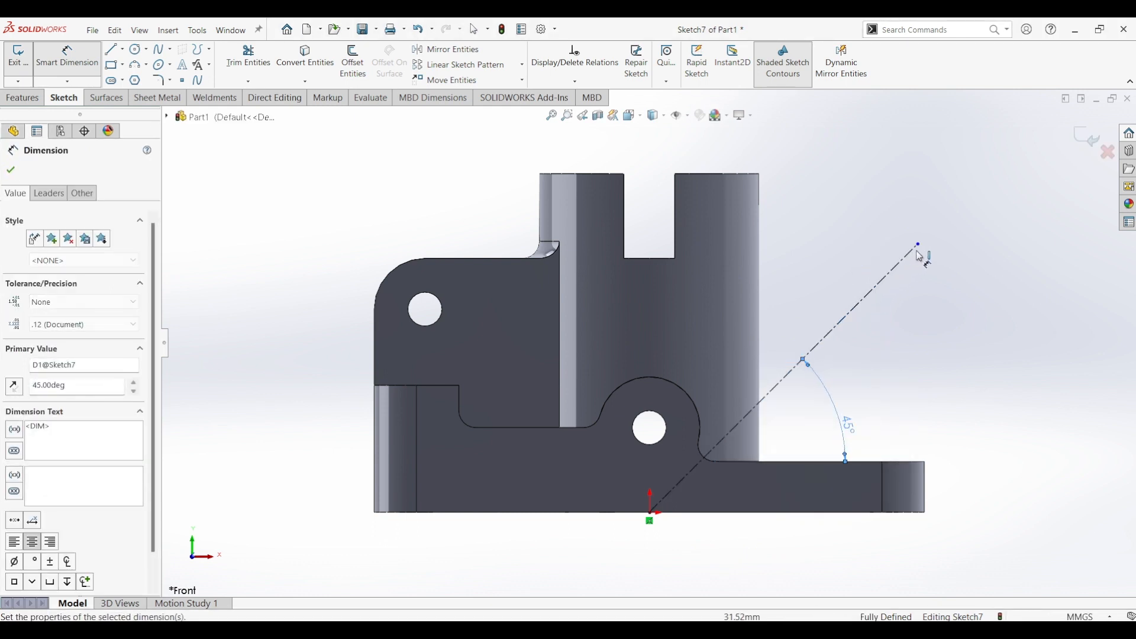
Dimension the centerline's upper endpoint 35 mm above the base's bottom edge and finish the sketch.
click(919, 245)
click(865, 513)
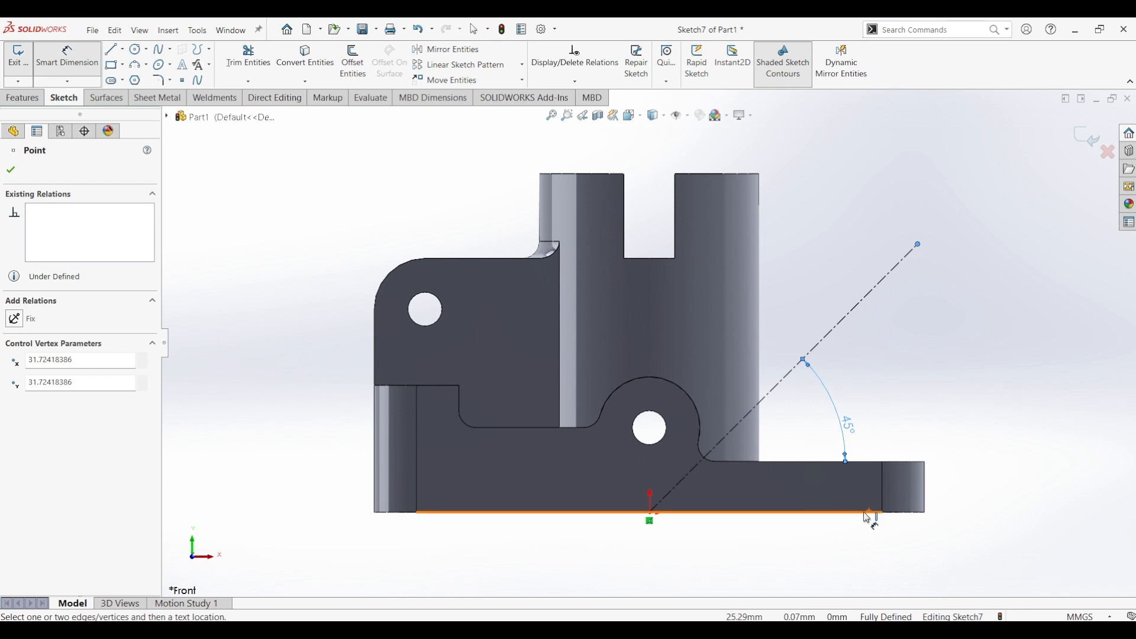
click(976, 384)
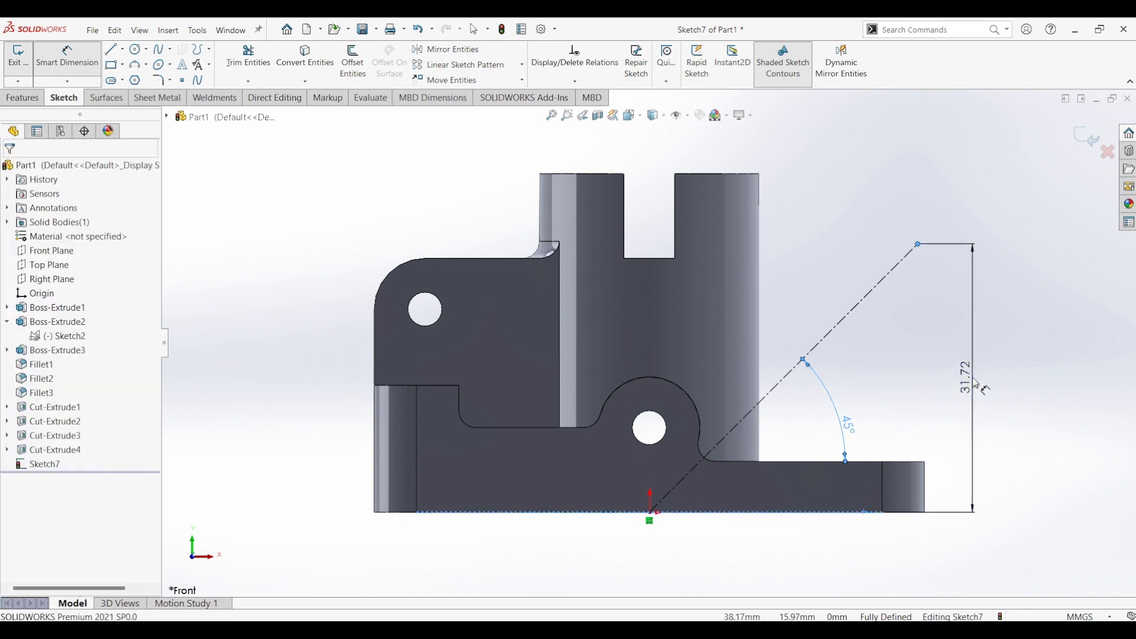
click(978, 383)
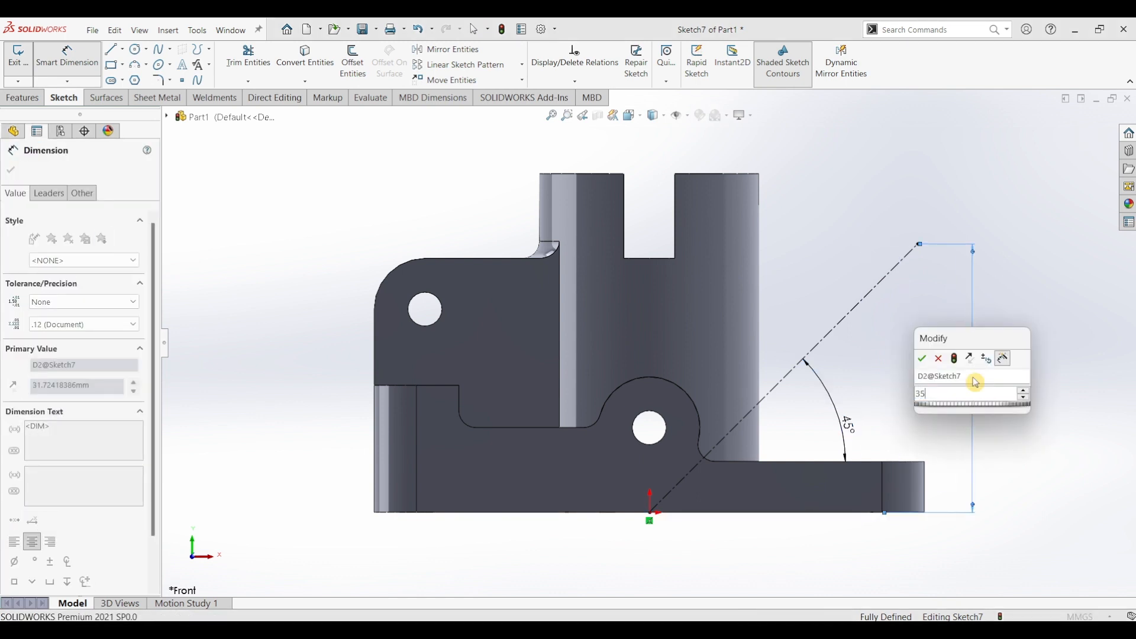
click(11, 170)
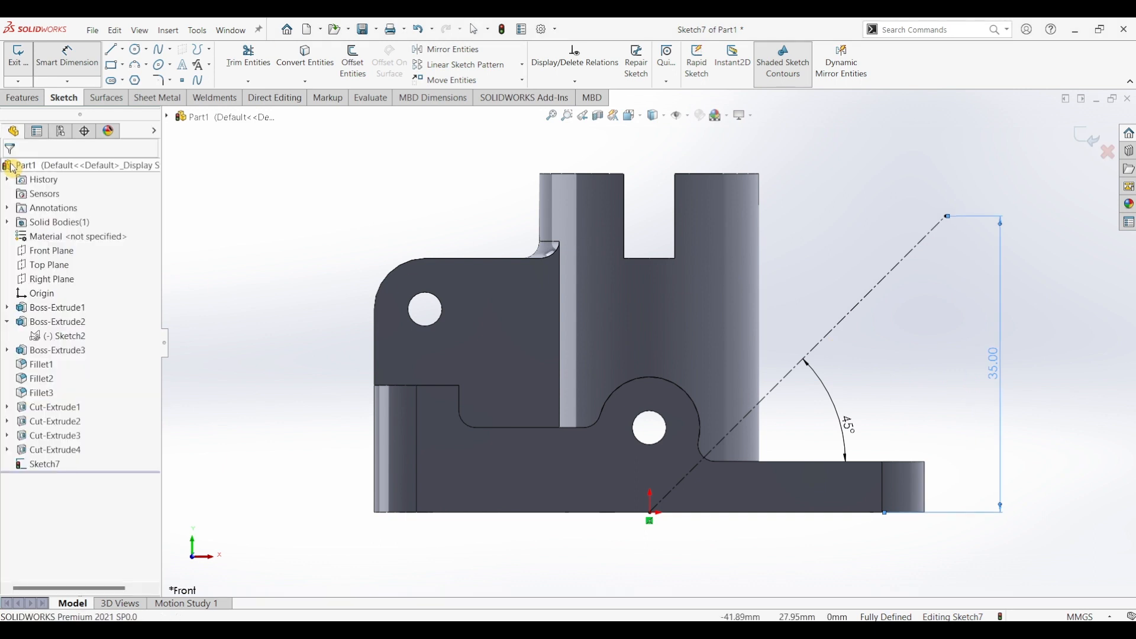
click(1089, 137)
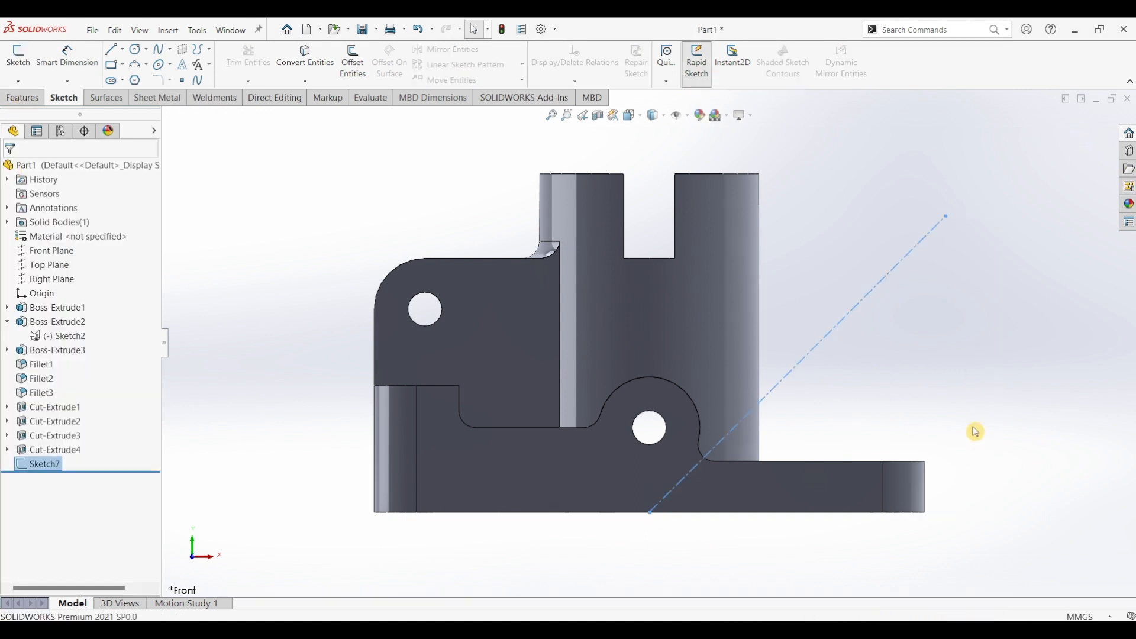
Create a reference plane perpendicular to the inclined centerline and coincident with its upper endpoint.
key(ctrl+7)
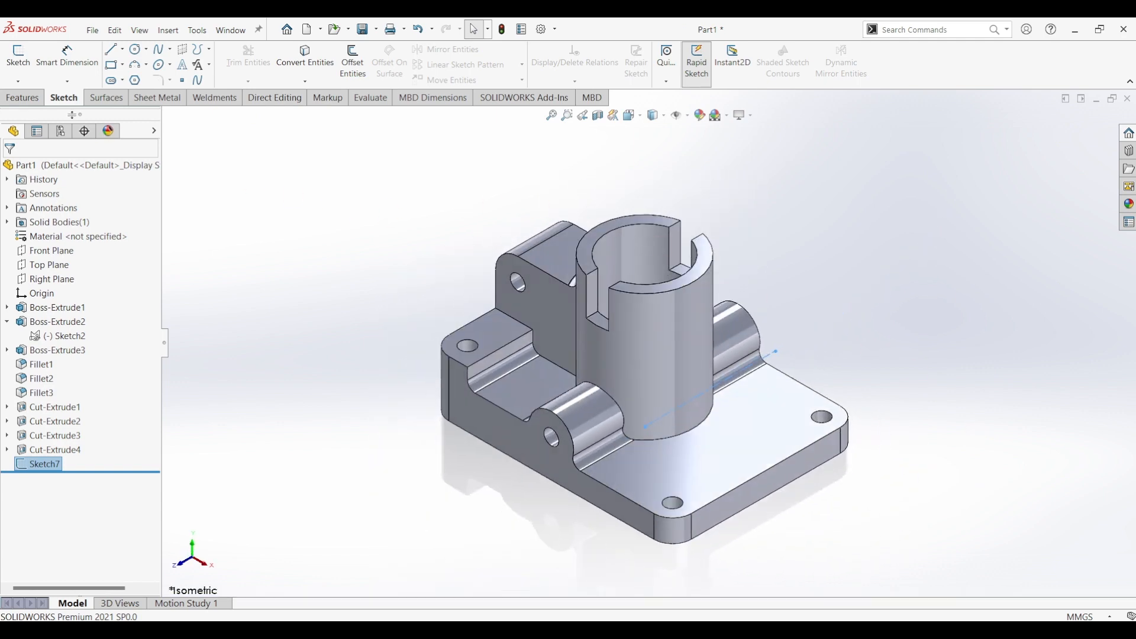
click(23, 98)
click(596, 84)
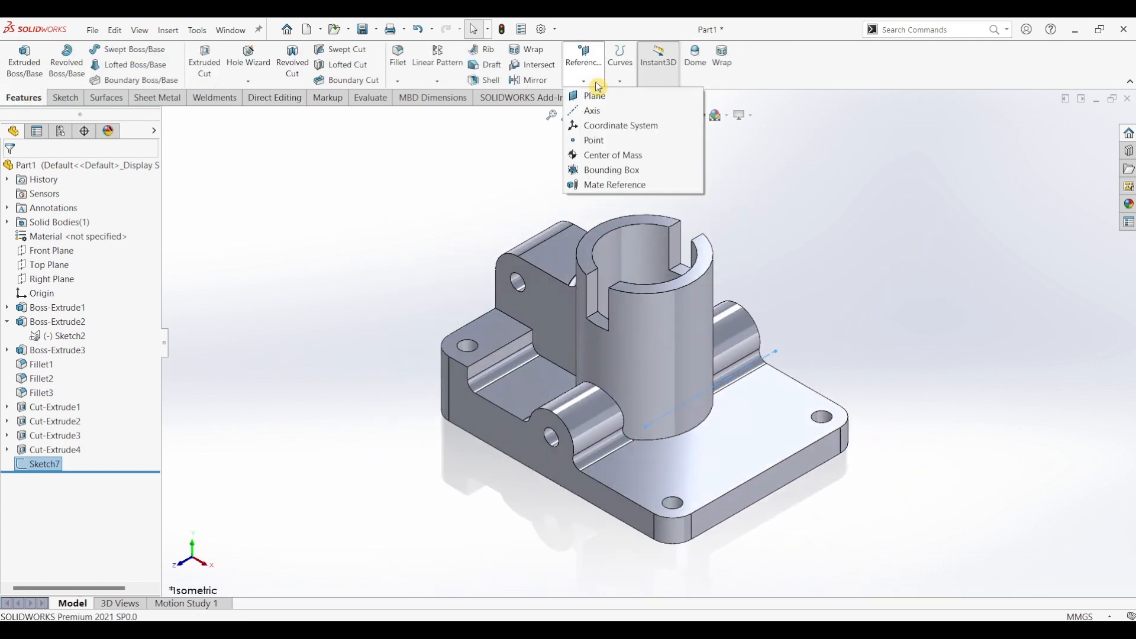
click(595, 99)
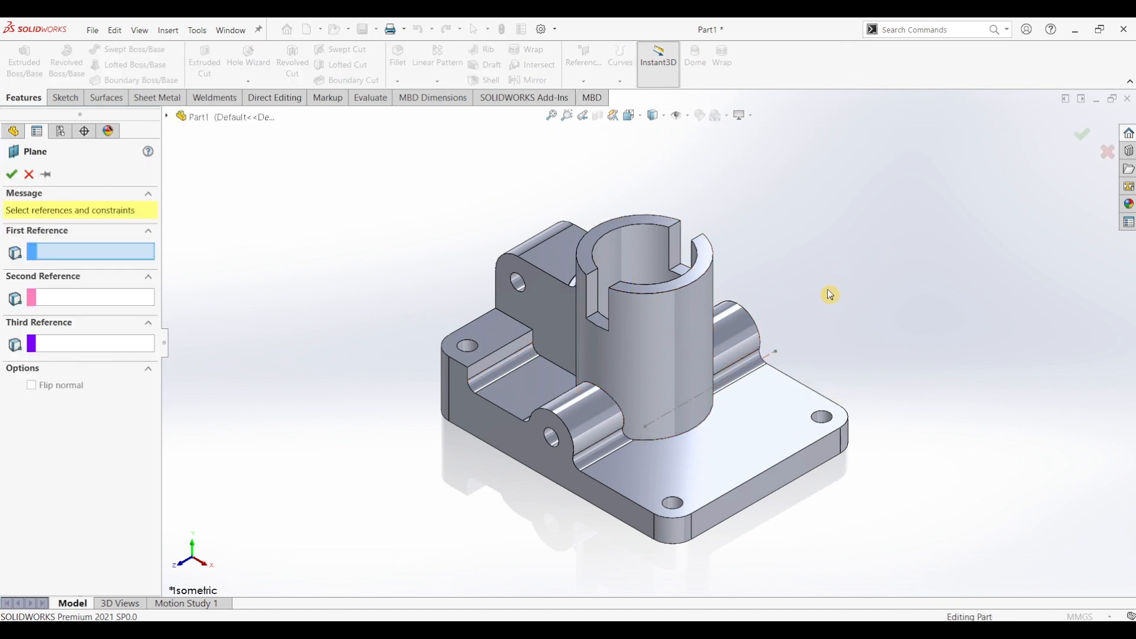
click(758, 362)
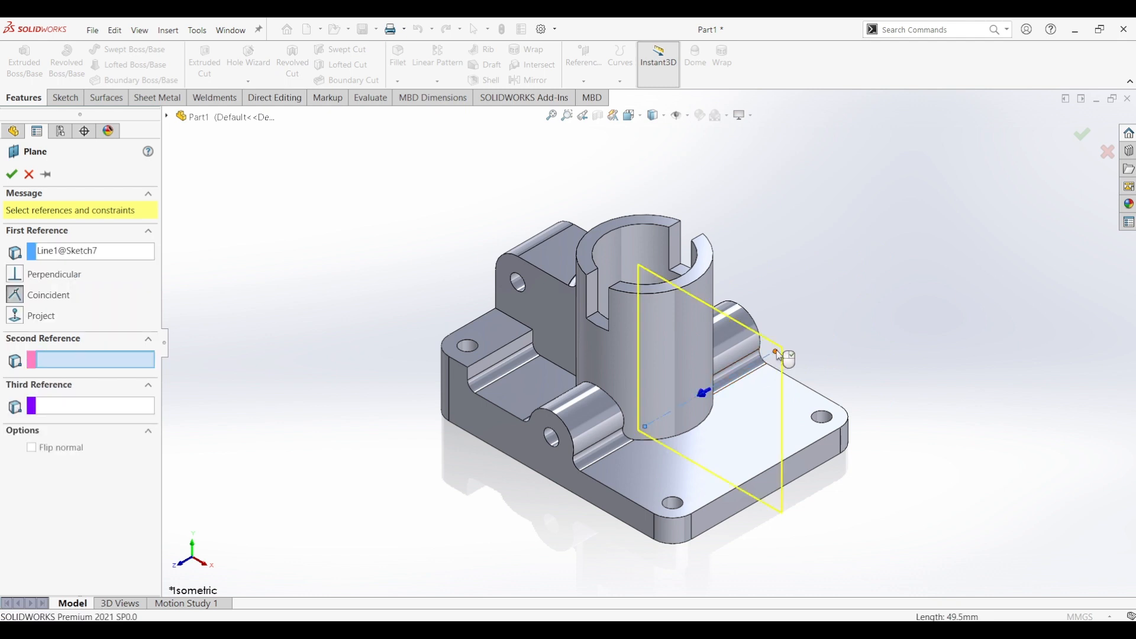
click(776, 353)
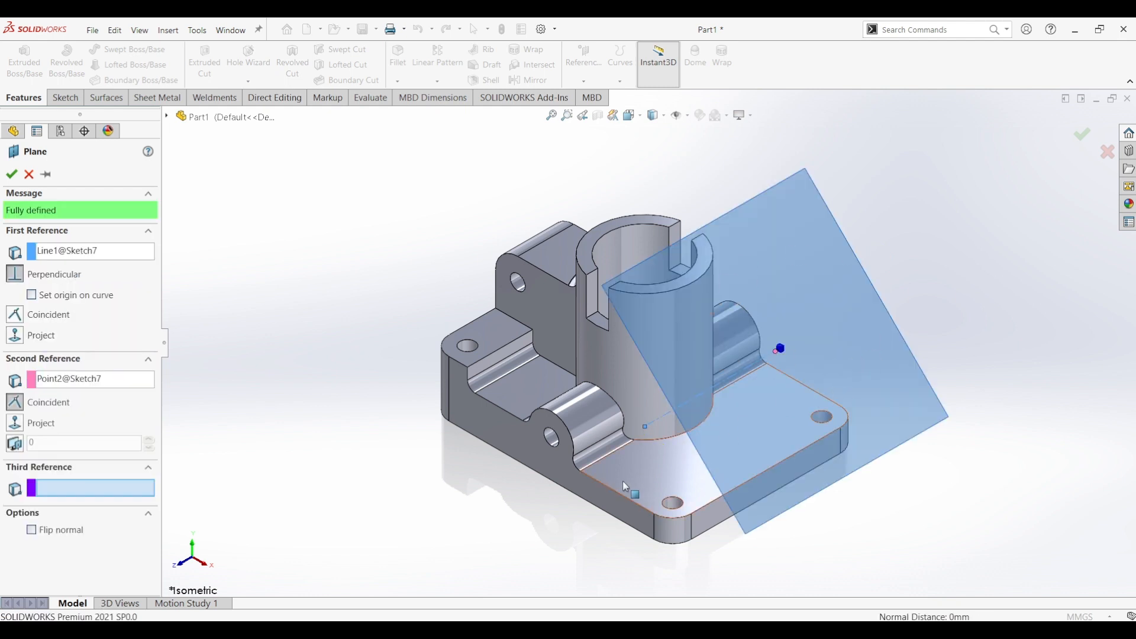
click(12, 174)
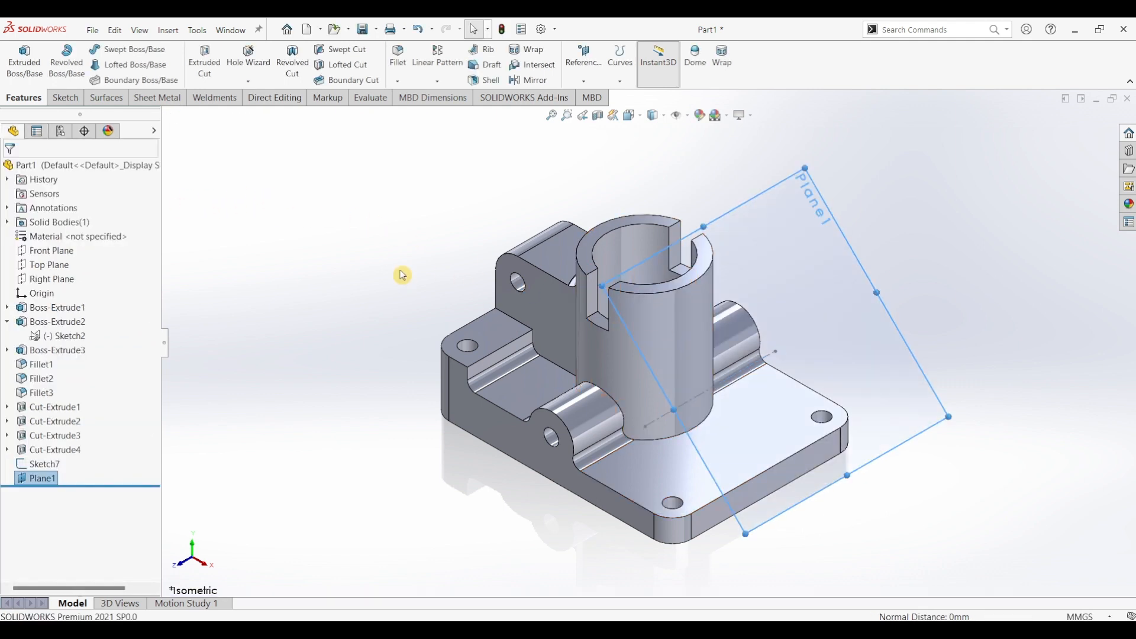
On the inclined reference plane, sketch a center rectangle about 41 by 47 mm centered on the origin.
click(70, 99)
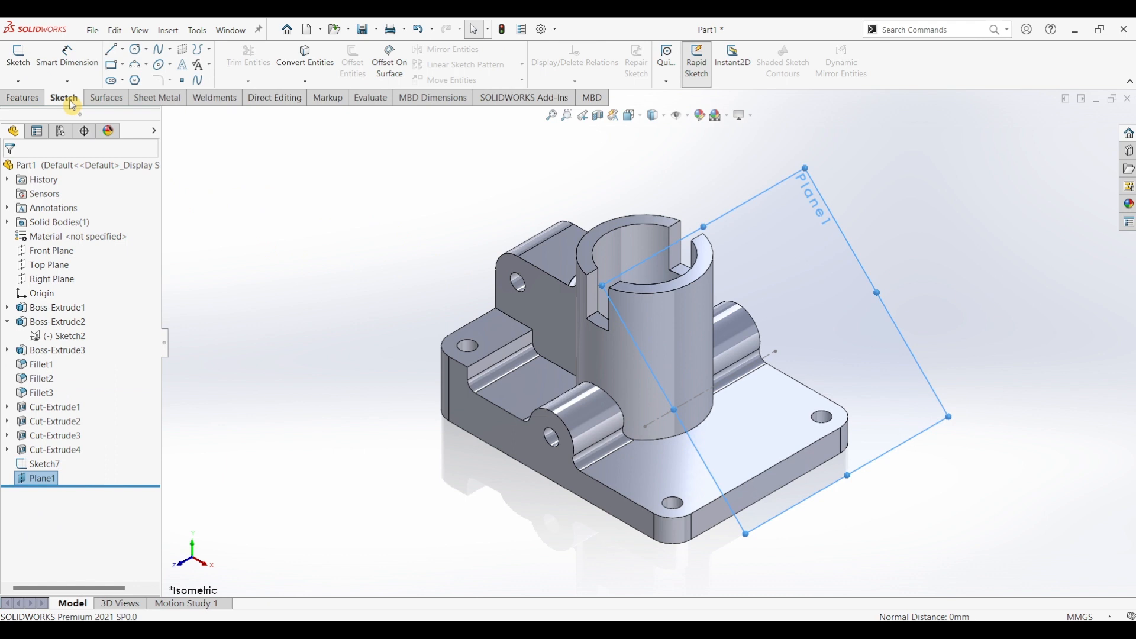
click(26, 60)
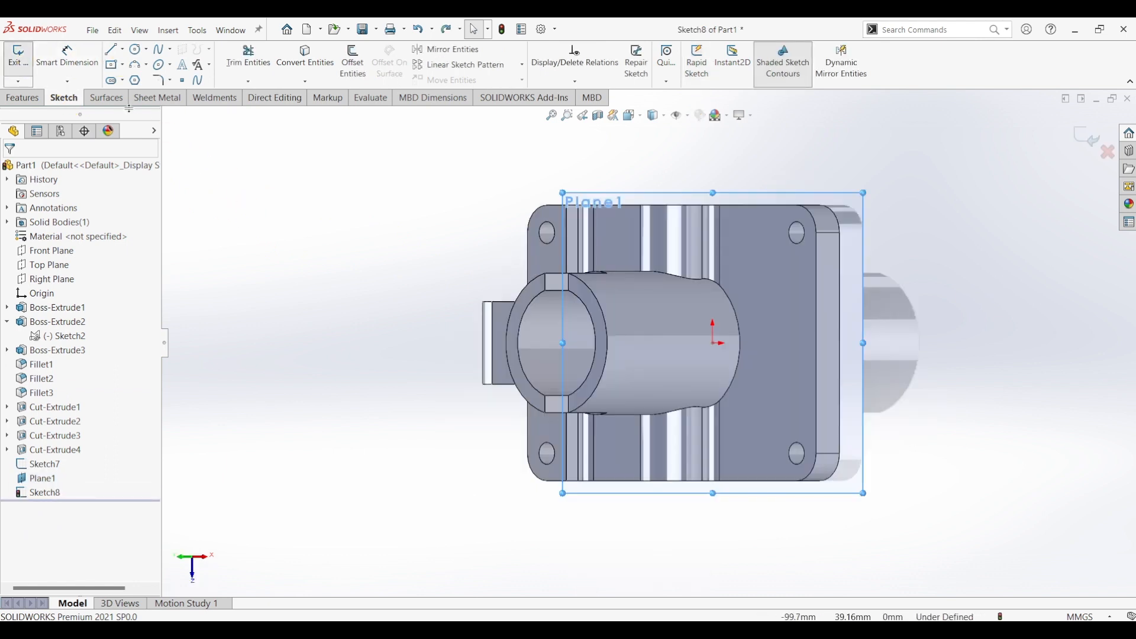
click(111, 66)
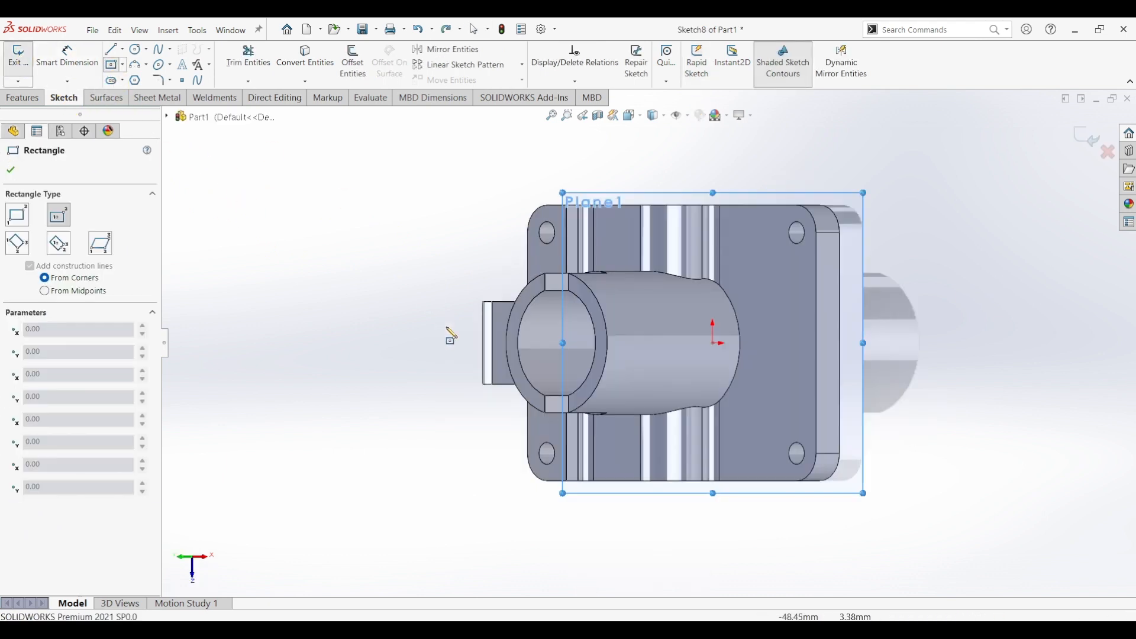
click(714, 345)
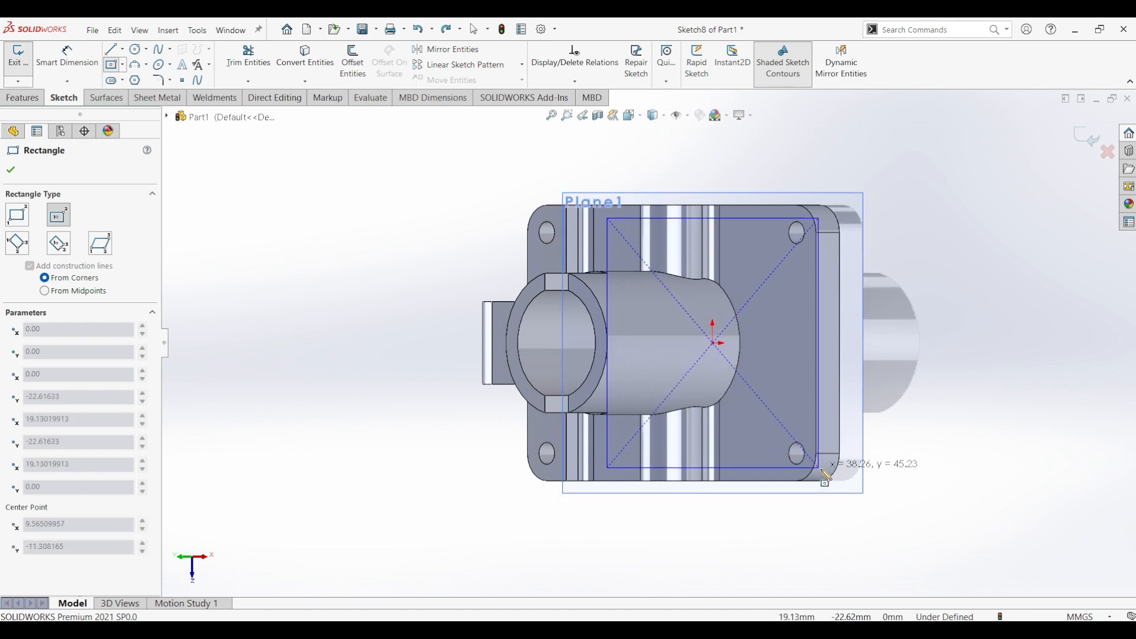
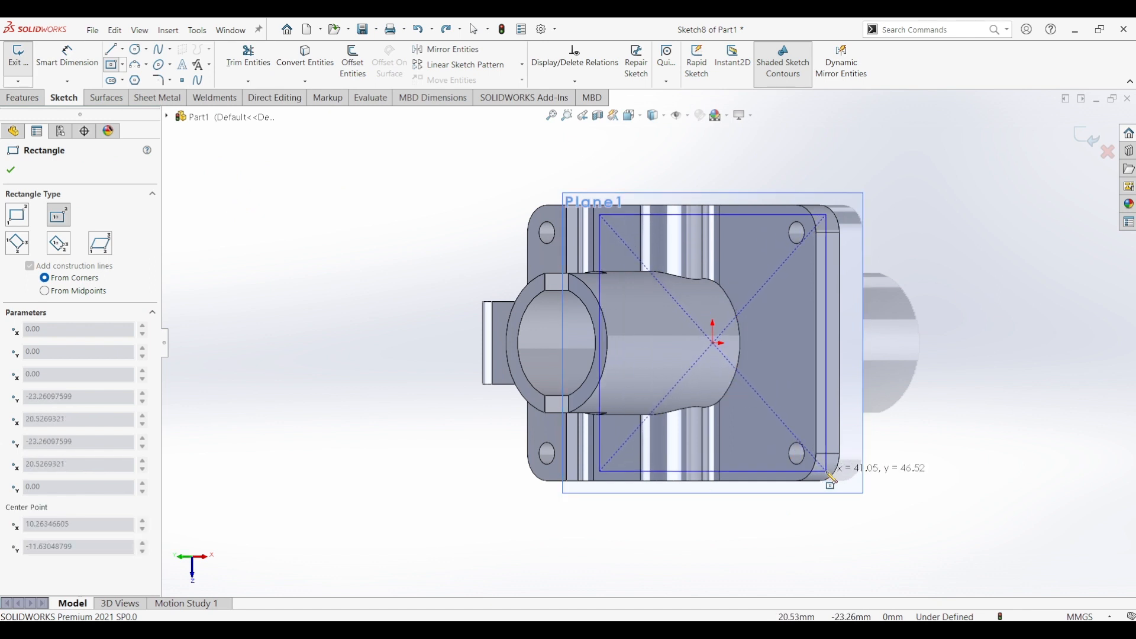
click(828, 473)
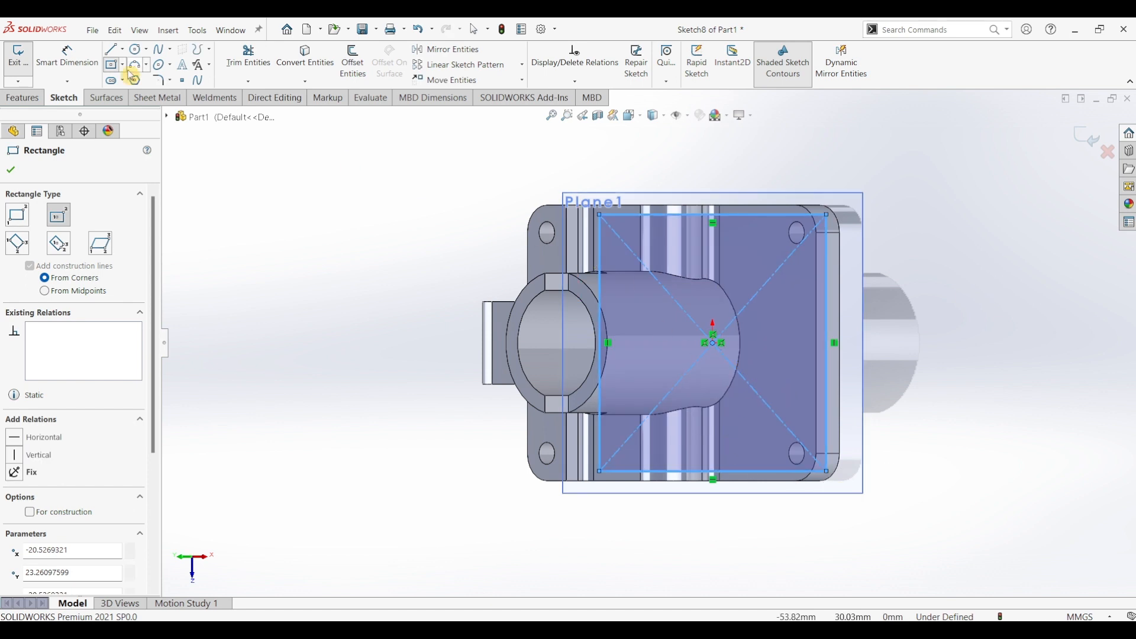
Dimension the rectangle's adjacent sides as 36 mm each.
key(d)
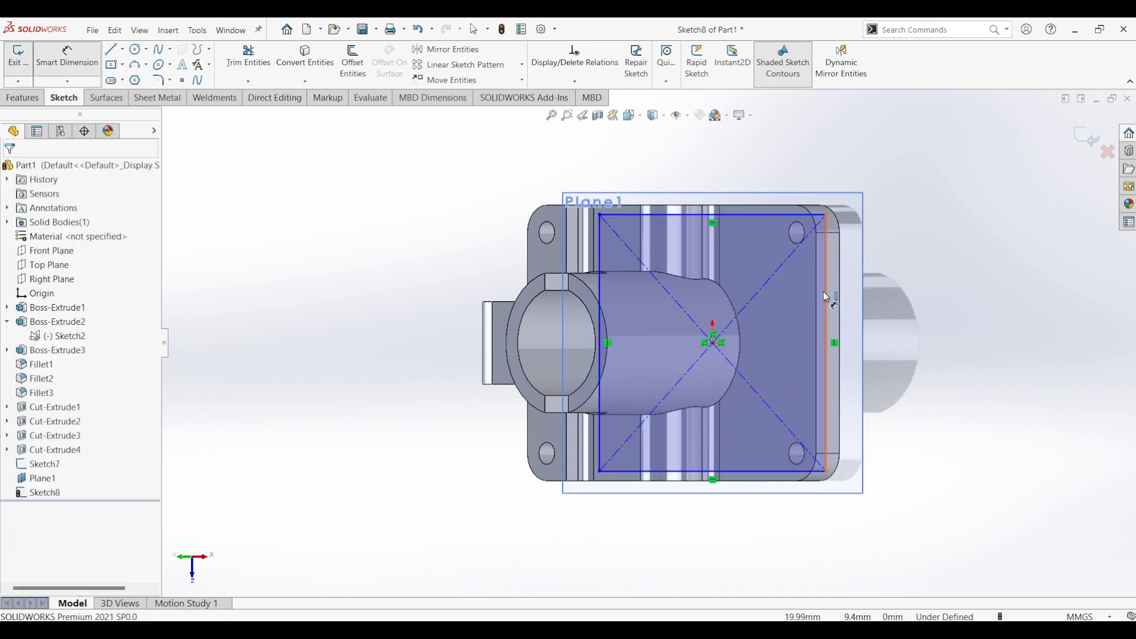
click(823, 292)
click(905, 322)
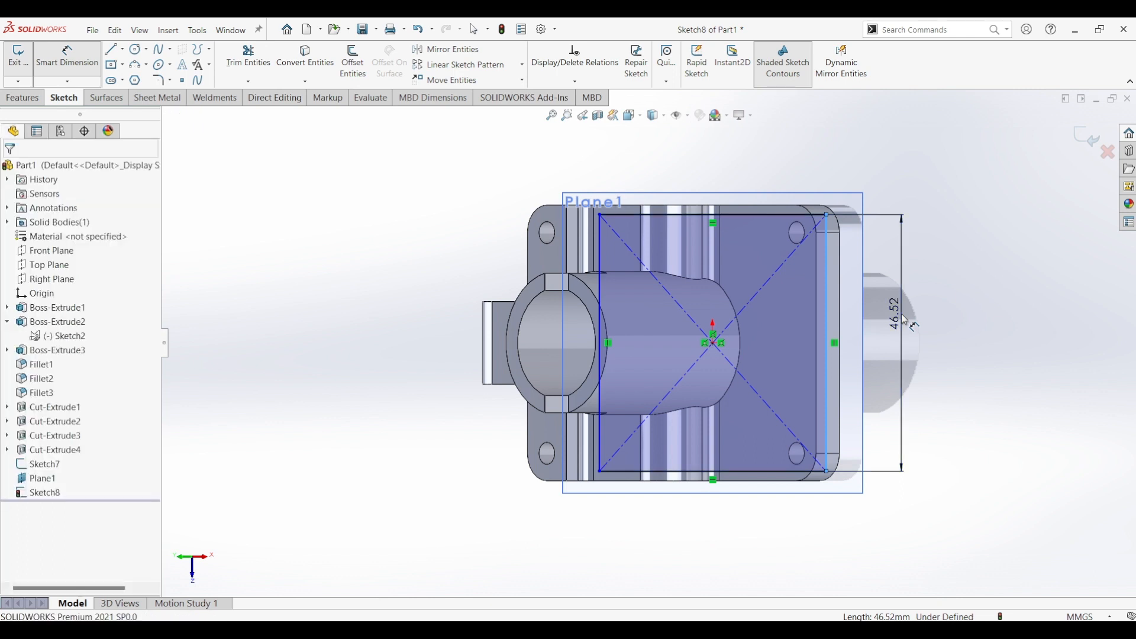
text(36)
key(Return)
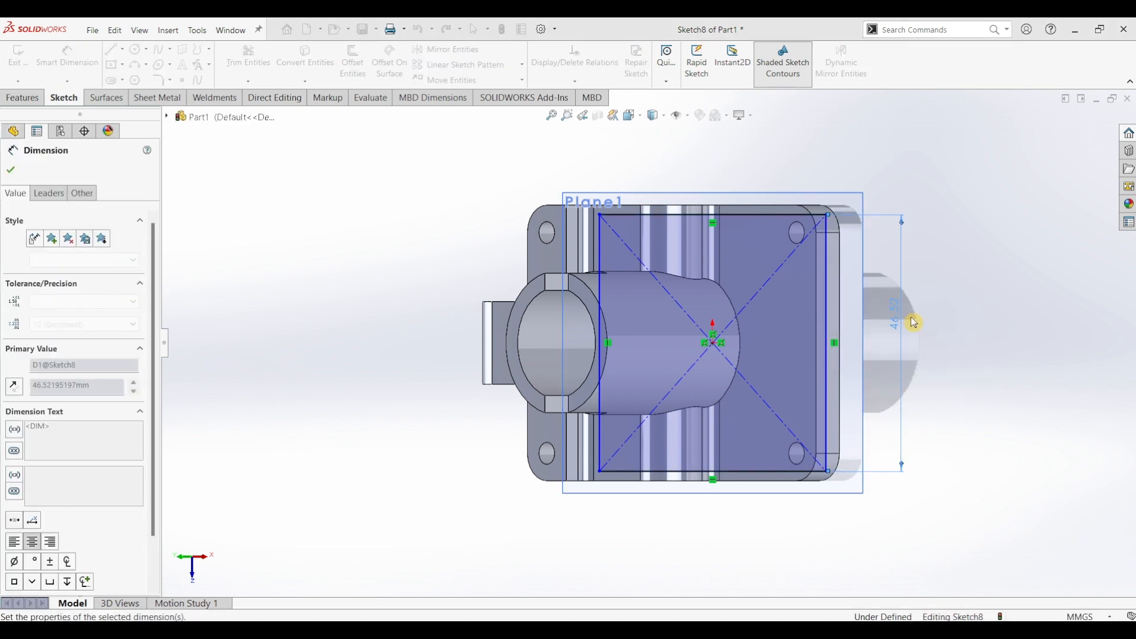
click(733, 243)
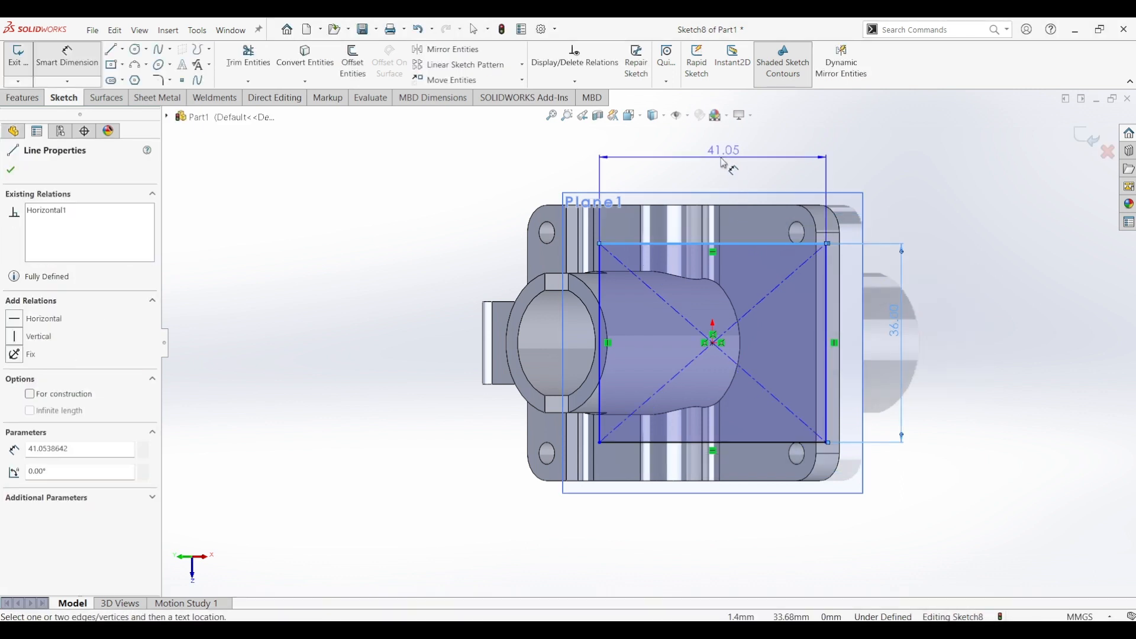
click(721, 157)
text(36)
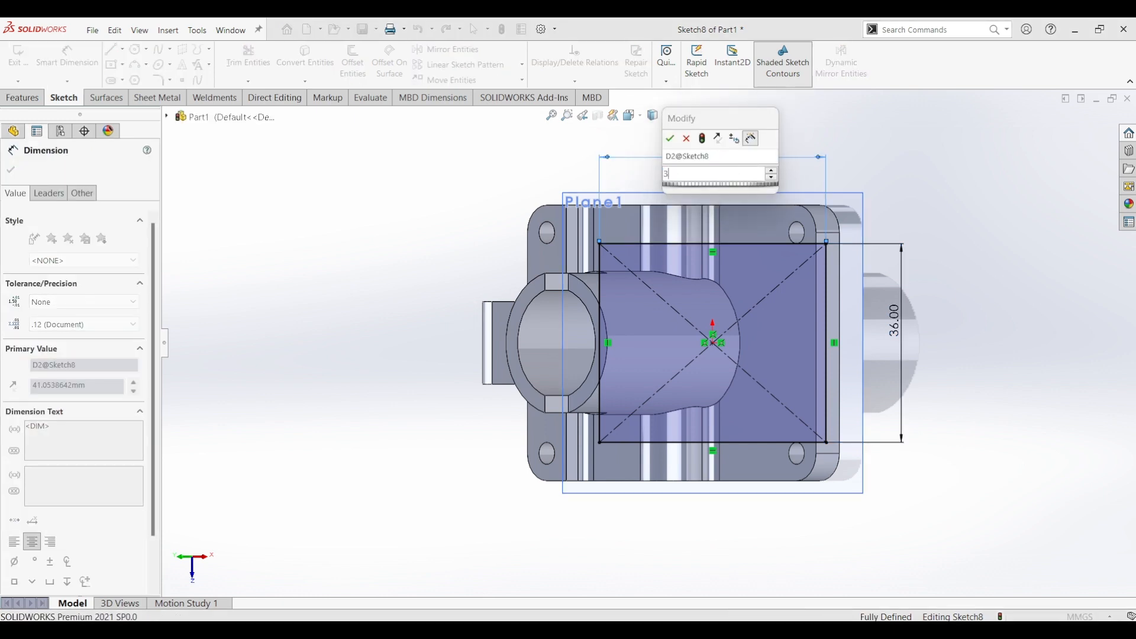
key(Return)
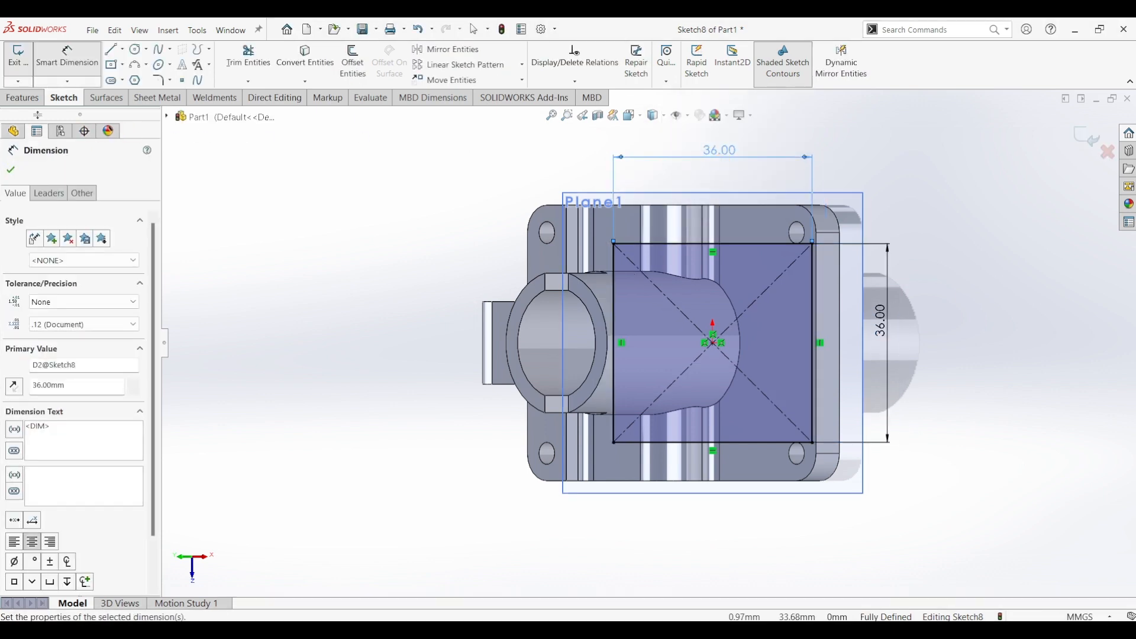
Extrude the square 4 mm in the reversed direction, toward the cylinder, and hide the inclined reference plane.
click(24, 97)
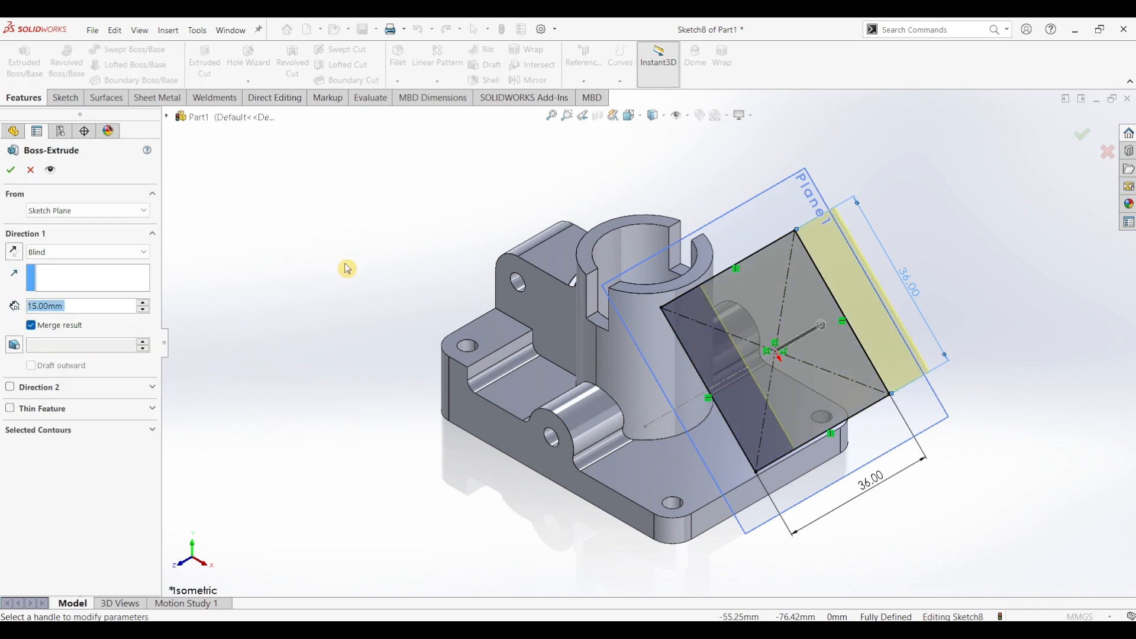
middle_drag(281, 294, 313, 248)
click(57, 252)
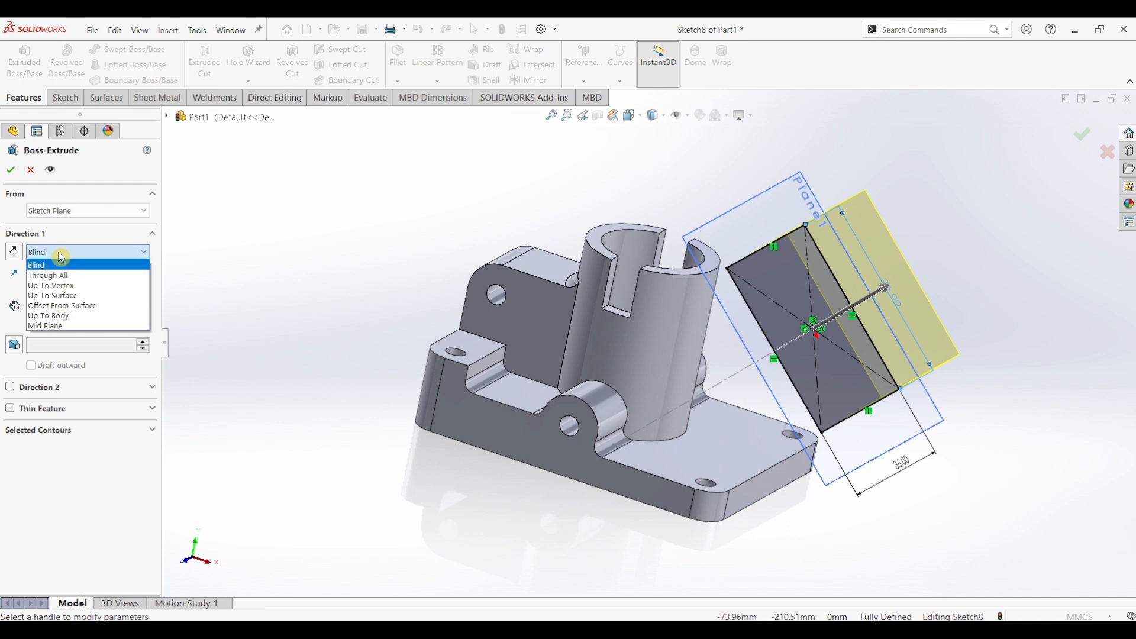
click(8, 245)
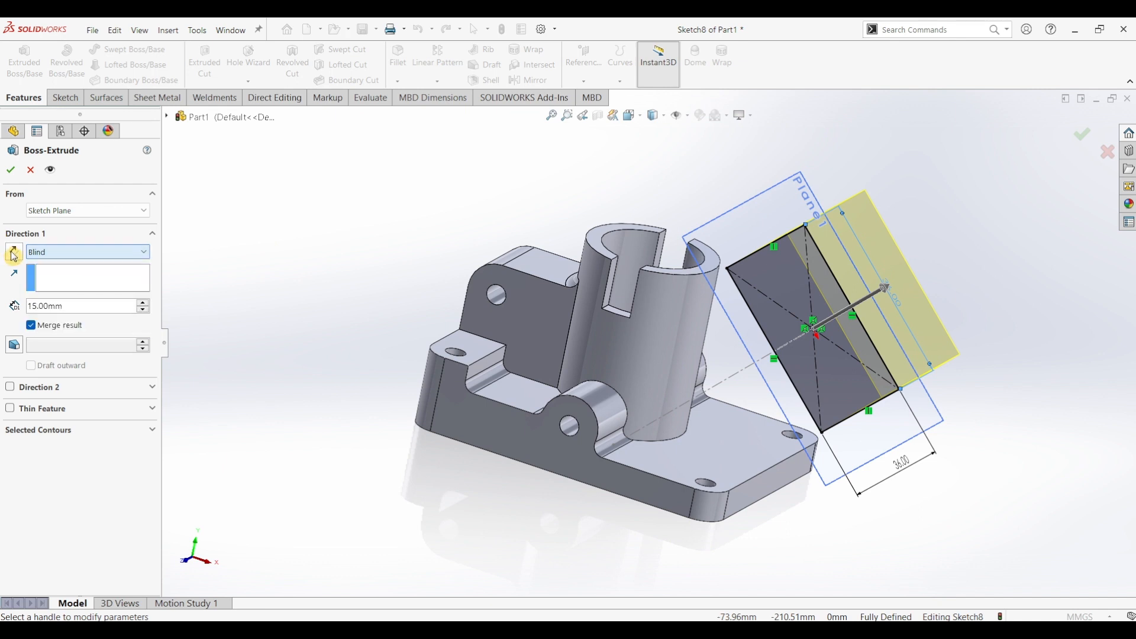
click(13, 251)
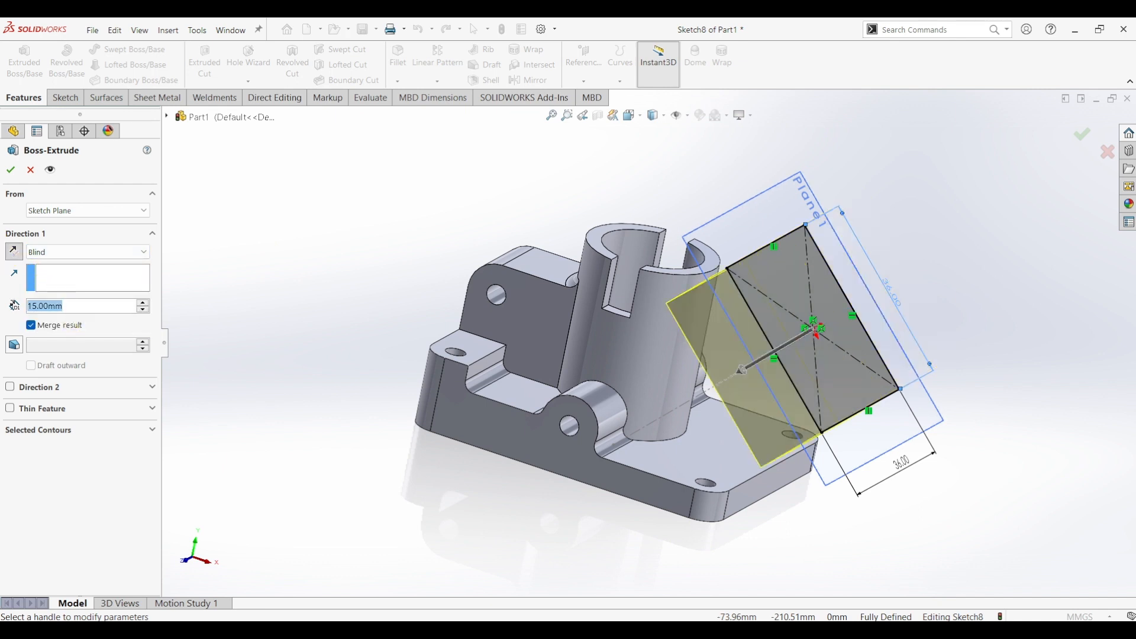
text(4)
key(Return)
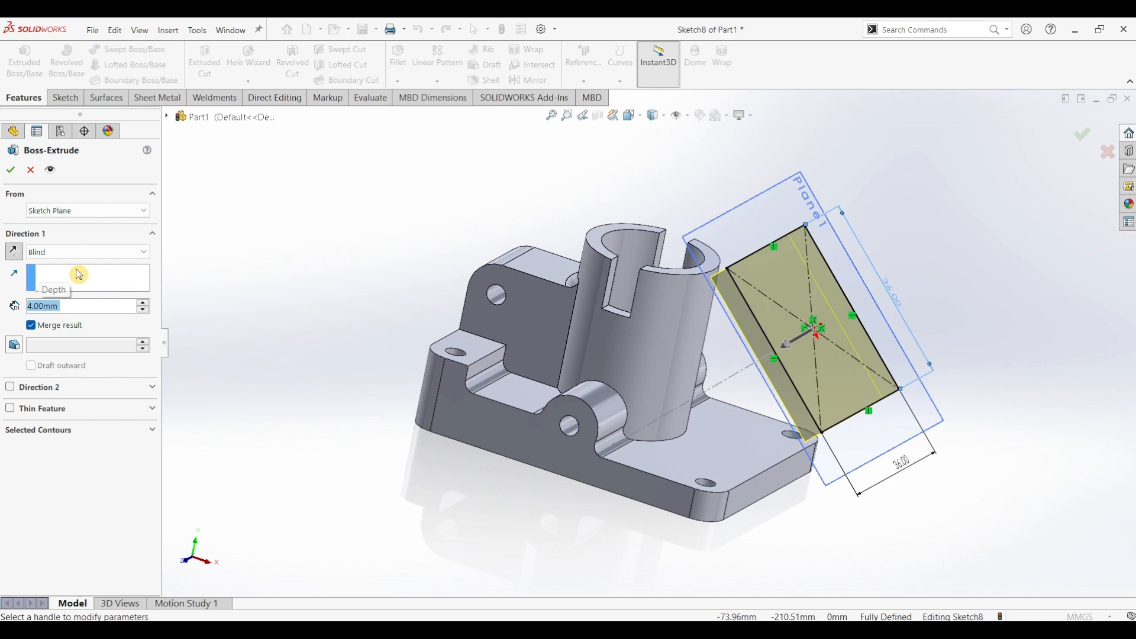
click(11, 170)
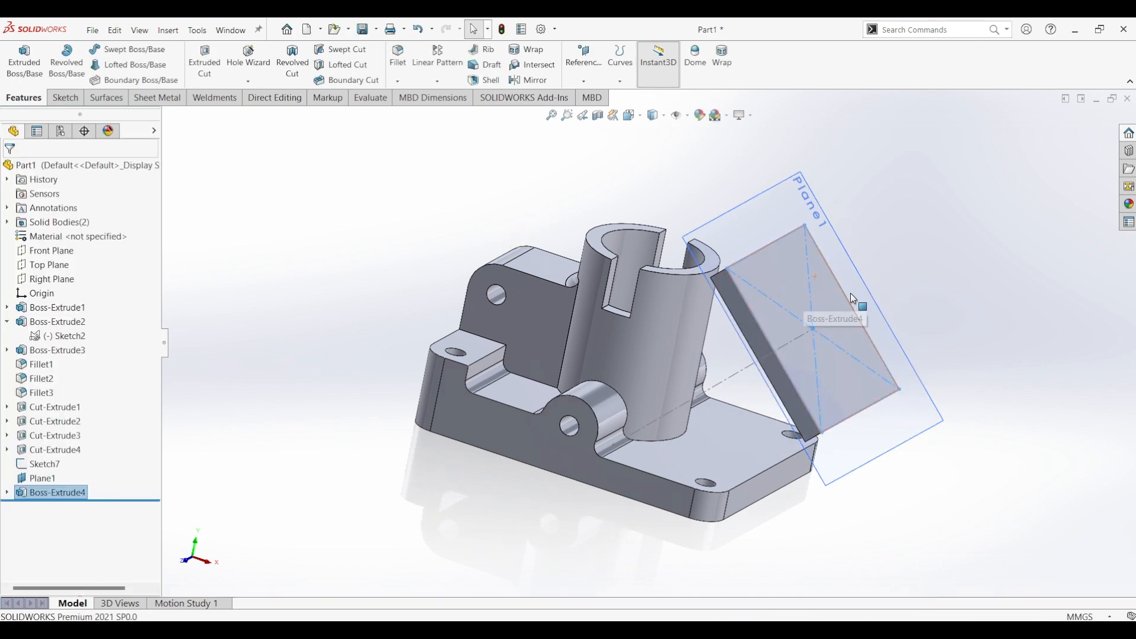
click(790, 199)
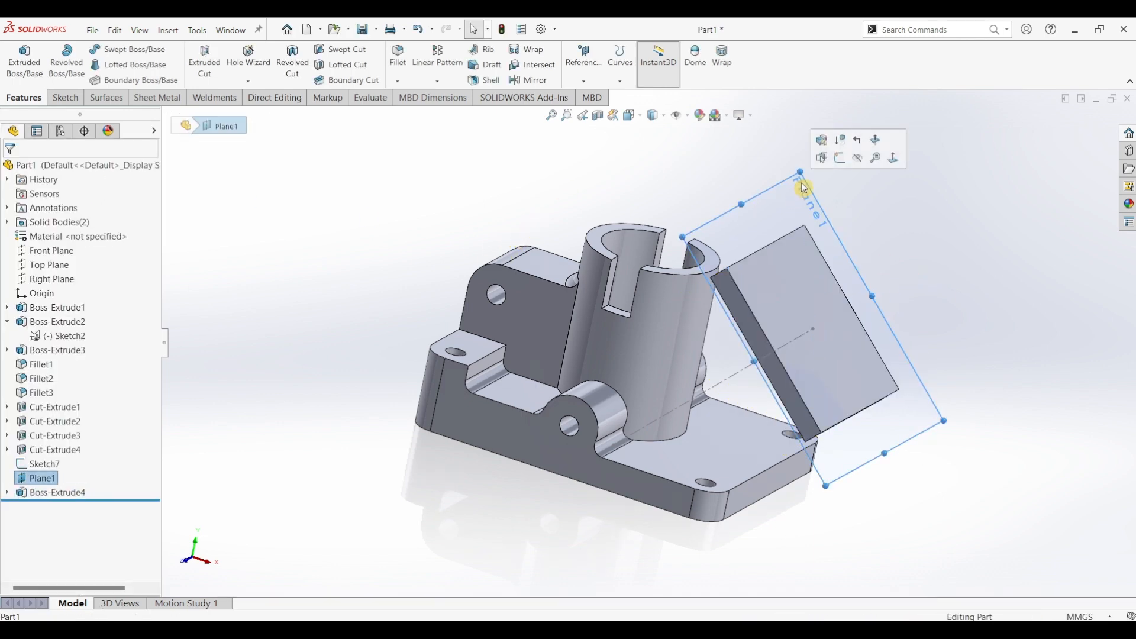
click(862, 158)
On the square plate's outer face, sketch a circle about 24.5 mm in diameter centered on the origin.
click(809, 301)
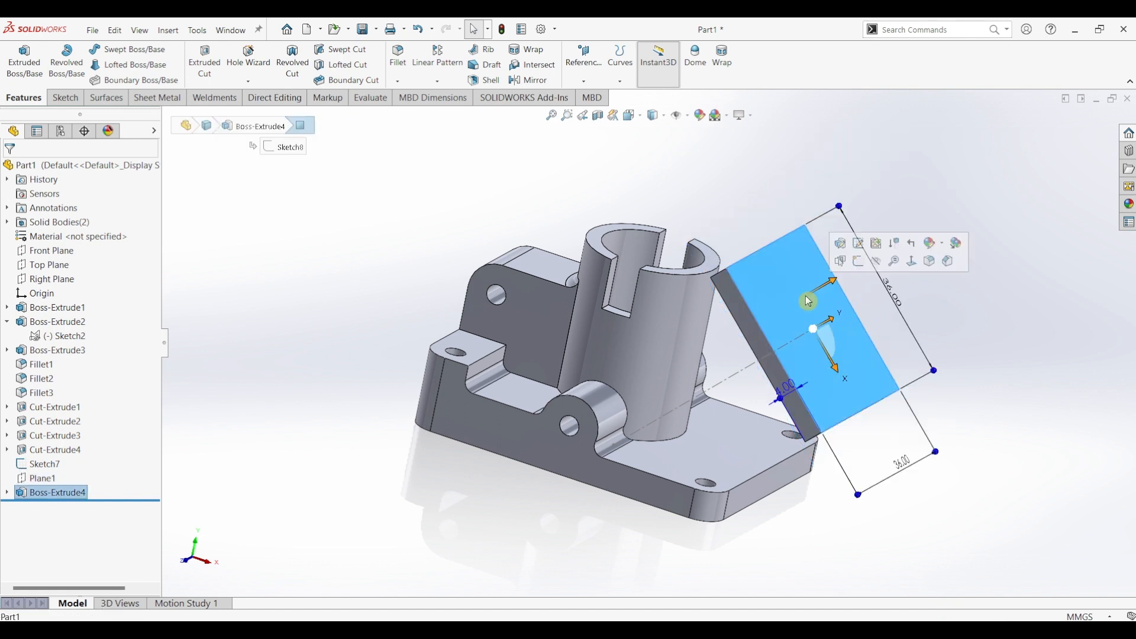
click(64, 98)
click(18, 60)
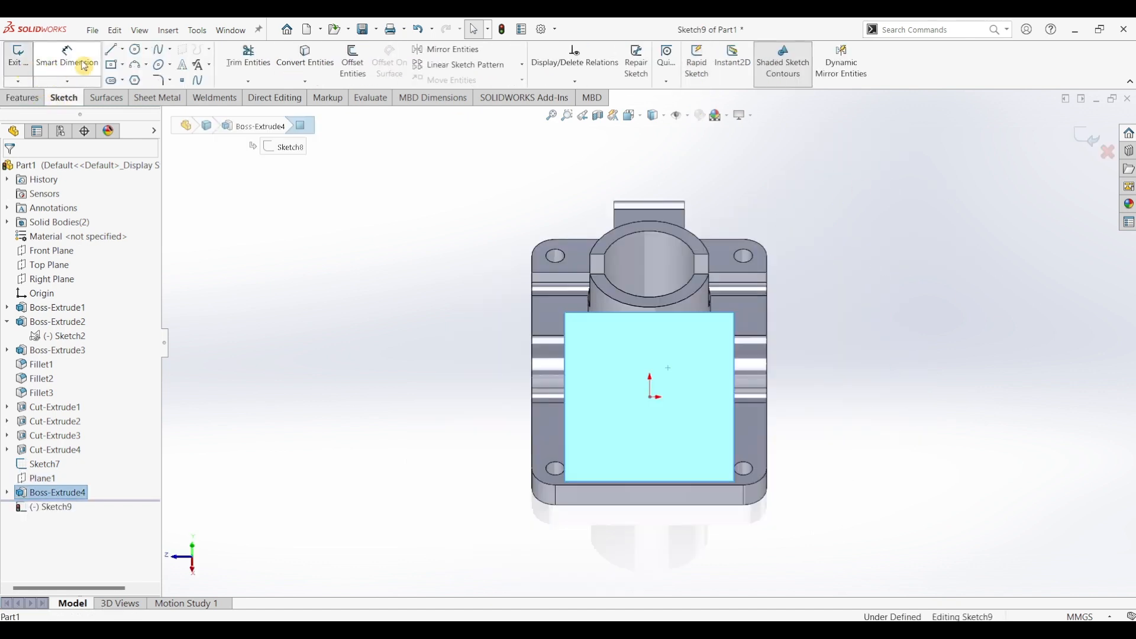
click(136, 49)
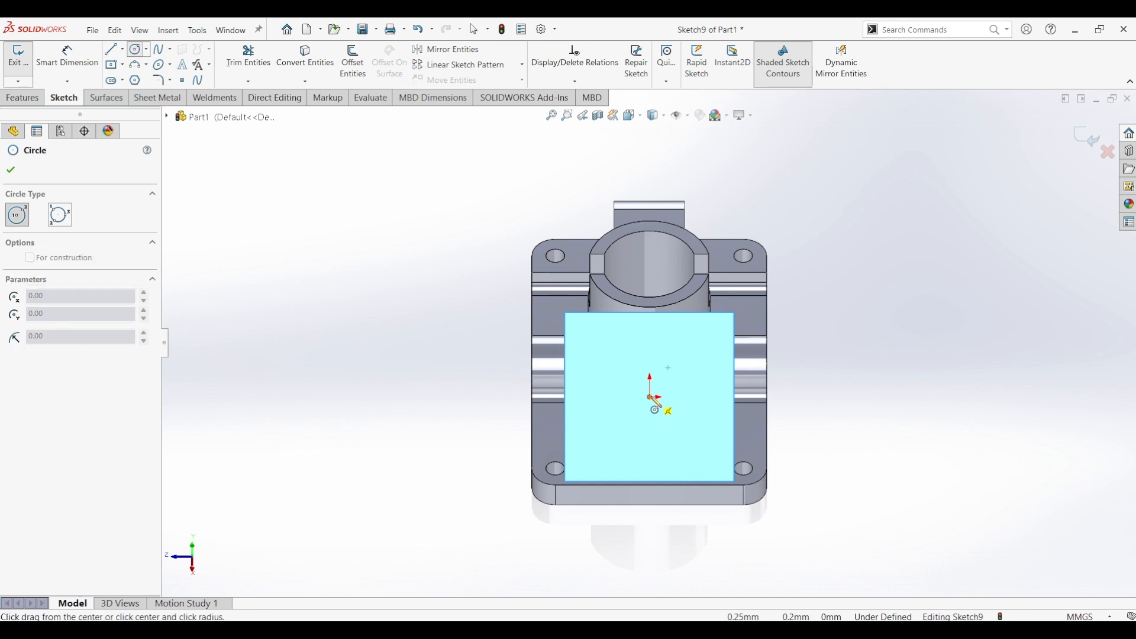
click(649, 397)
click(707, 397)
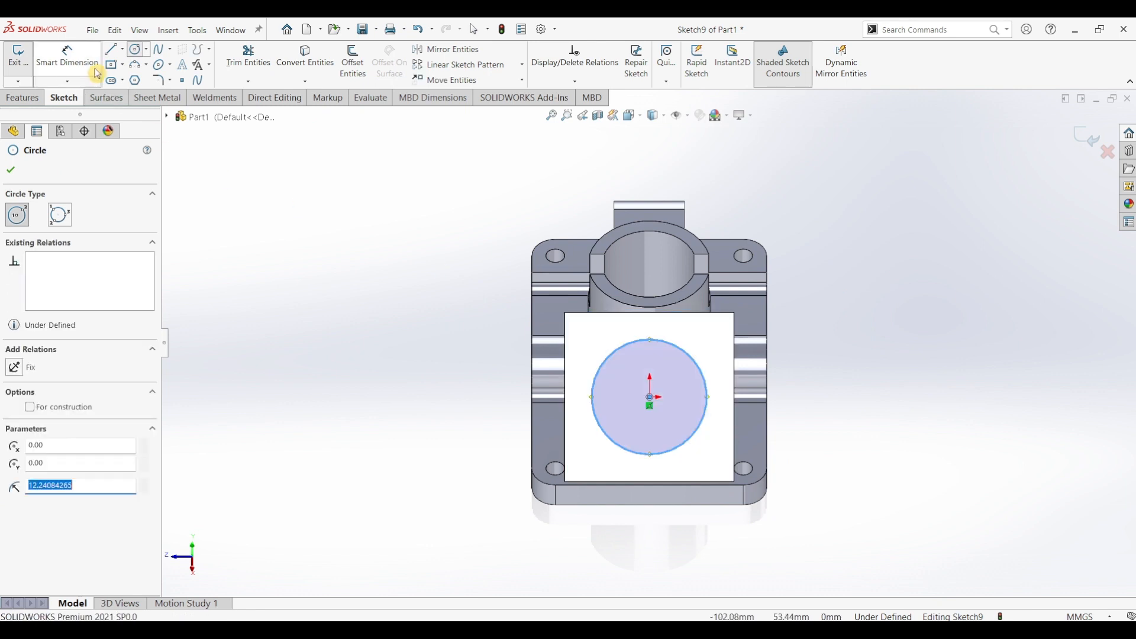
key(Escape)
Set the circle's diameter to 26 mm.
click(709, 395)
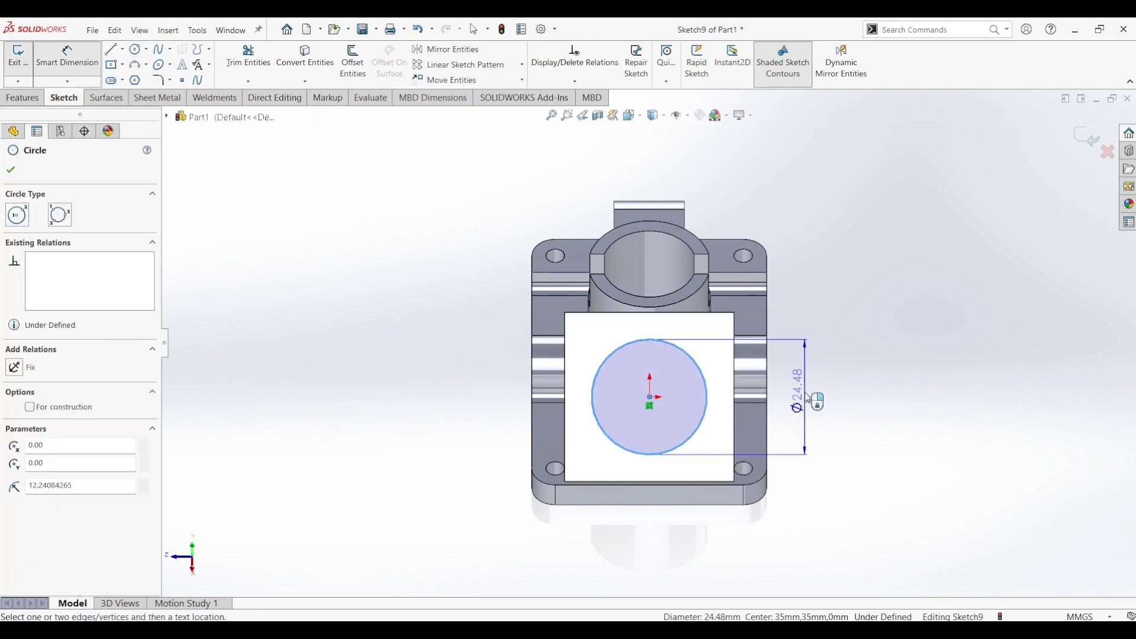
click(806, 417)
text(26)
key(Return)
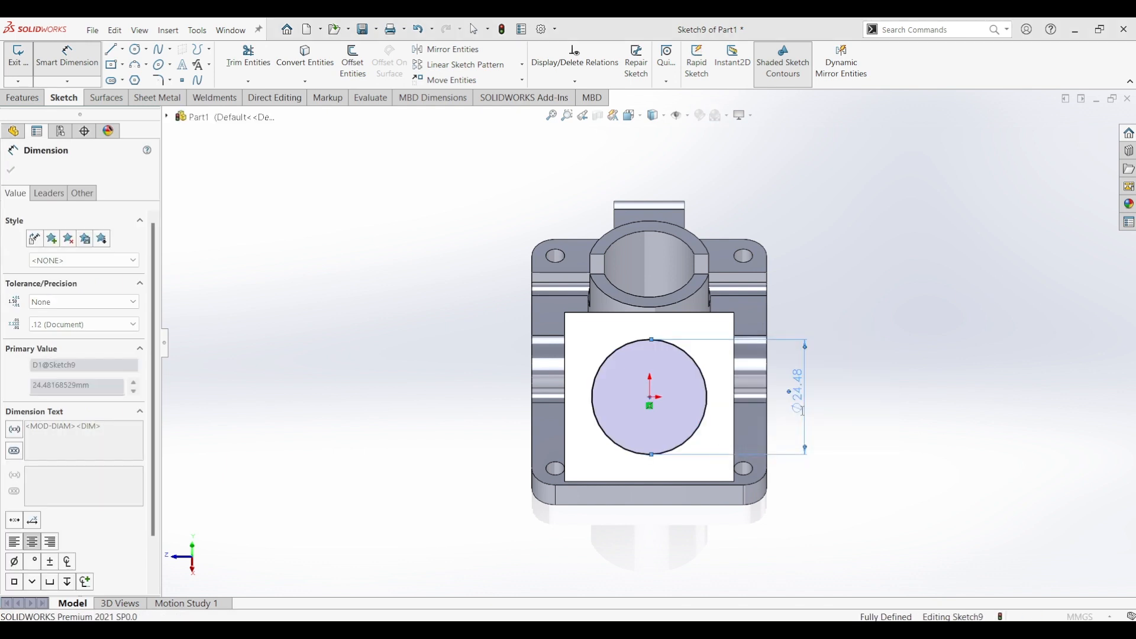
Extrude the circle in the reversed direction with Up To Body ending at the main body, and hide the inclined centerline sketch.
click(27, 101)
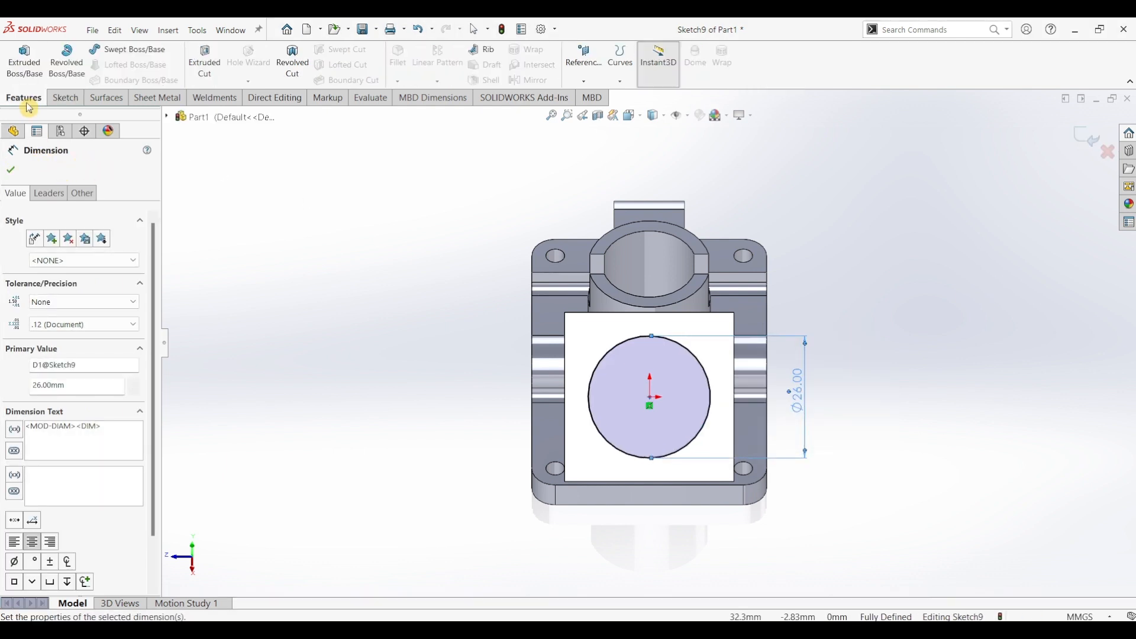
click(45, 71)
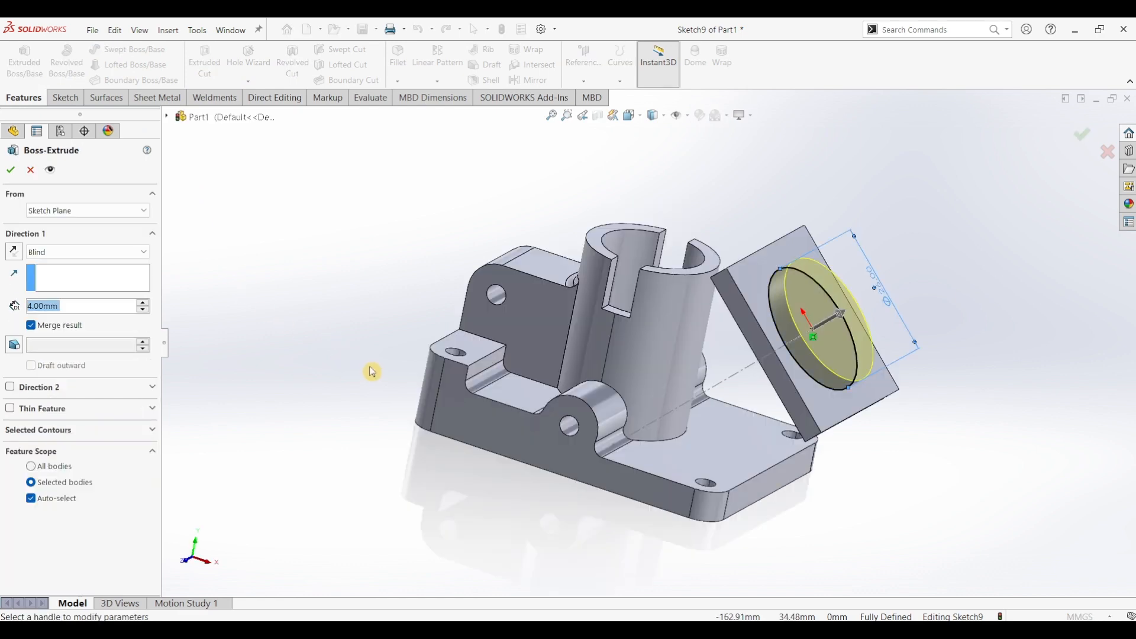
click(14, 253)
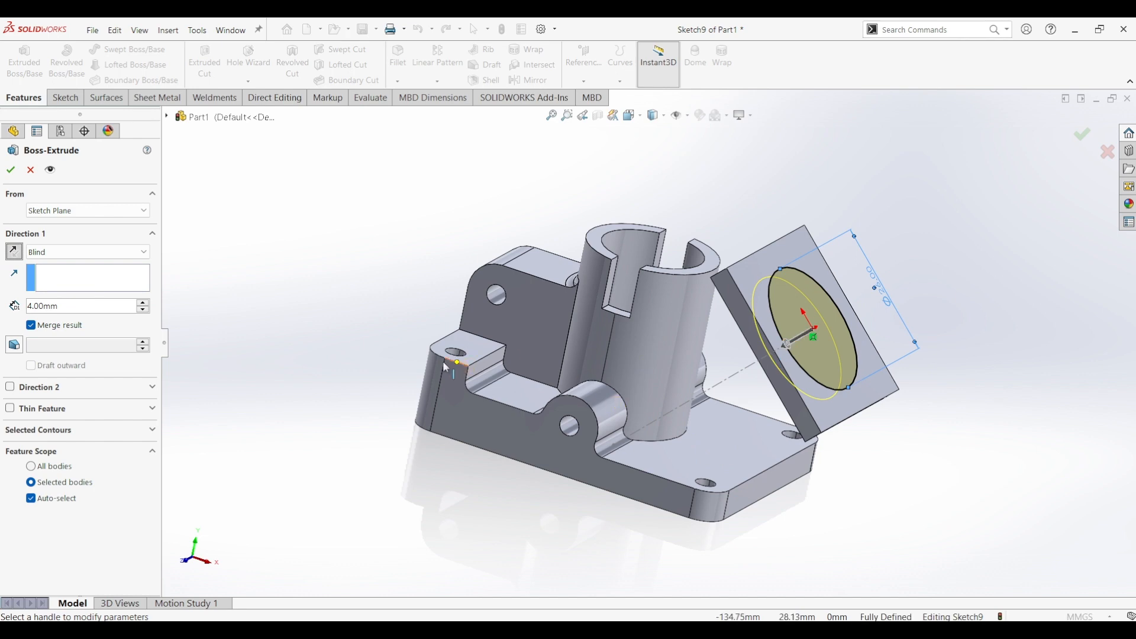
click(131, 258)
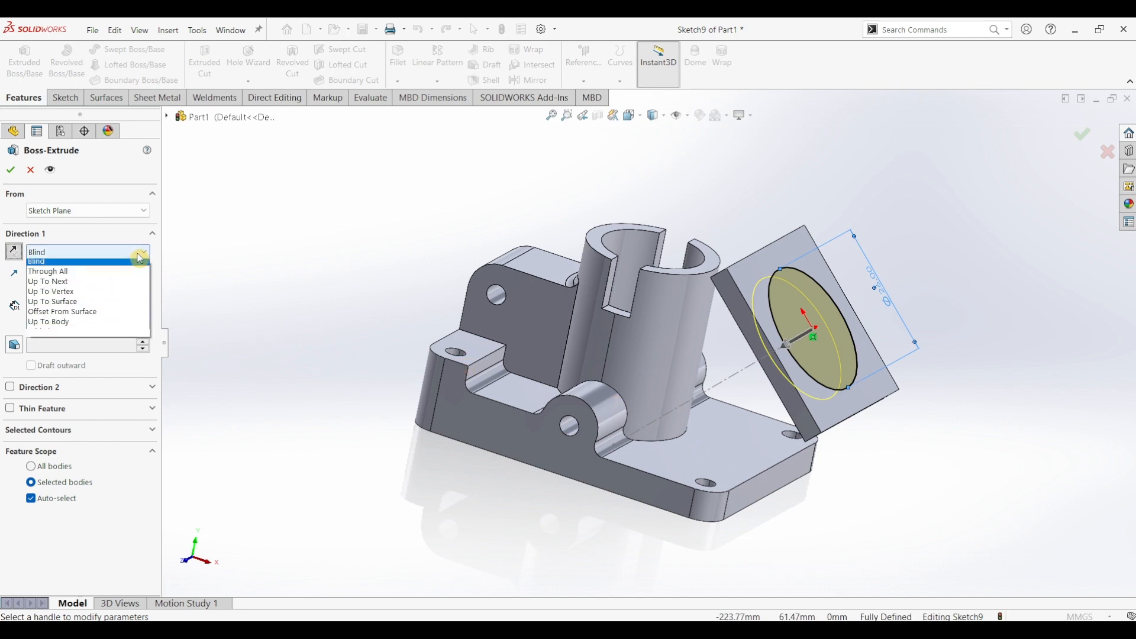
click(91, 325)
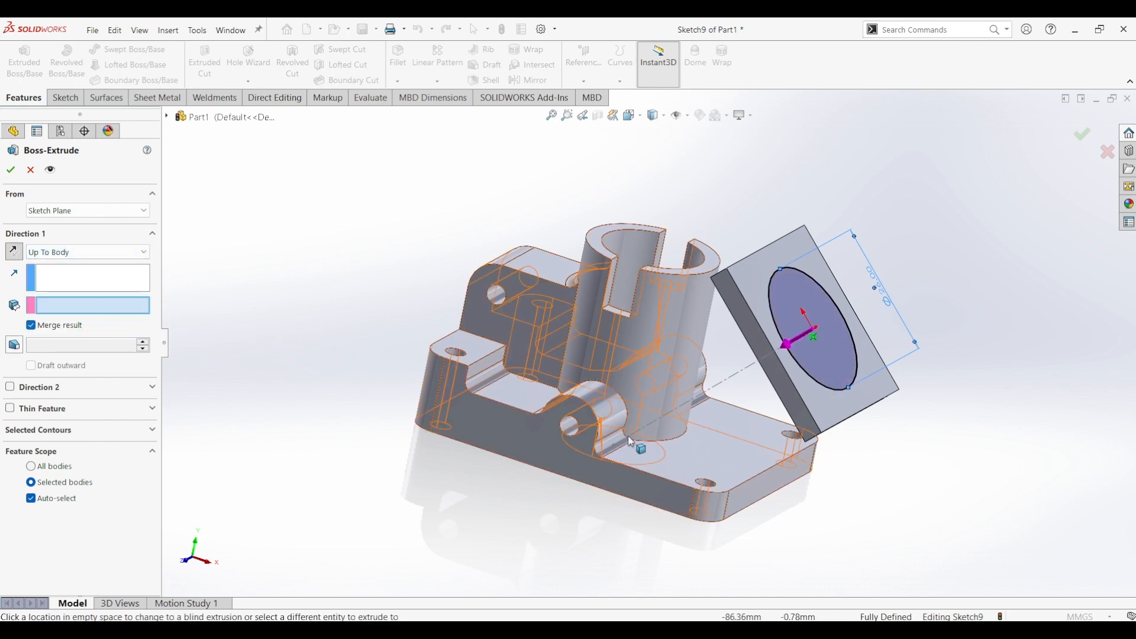
click(719, 436)
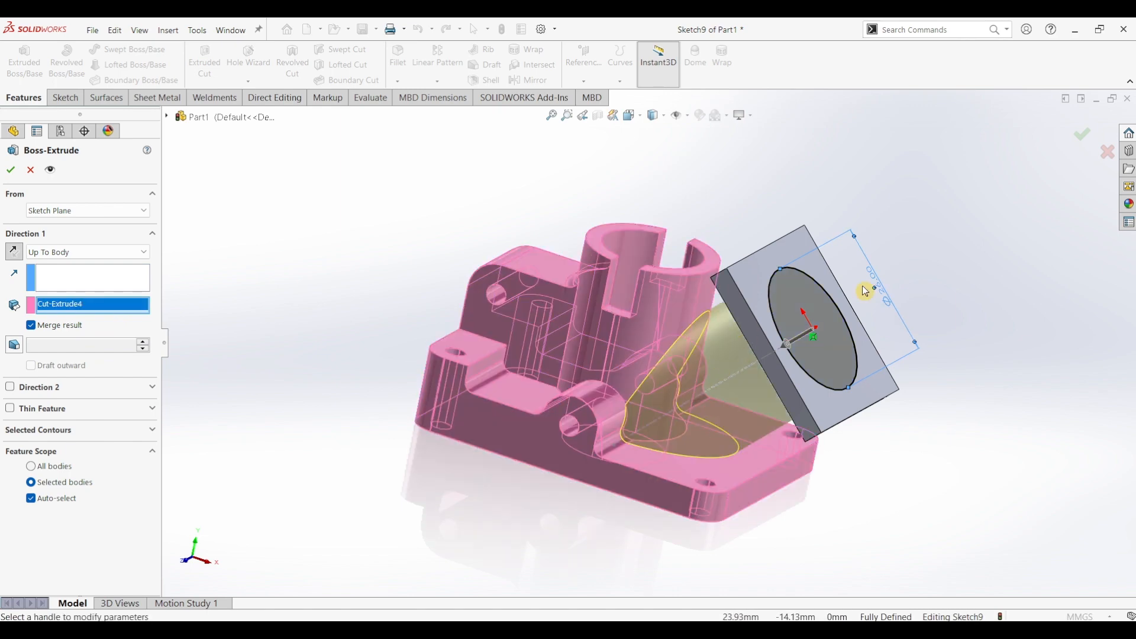
click(11, 173)
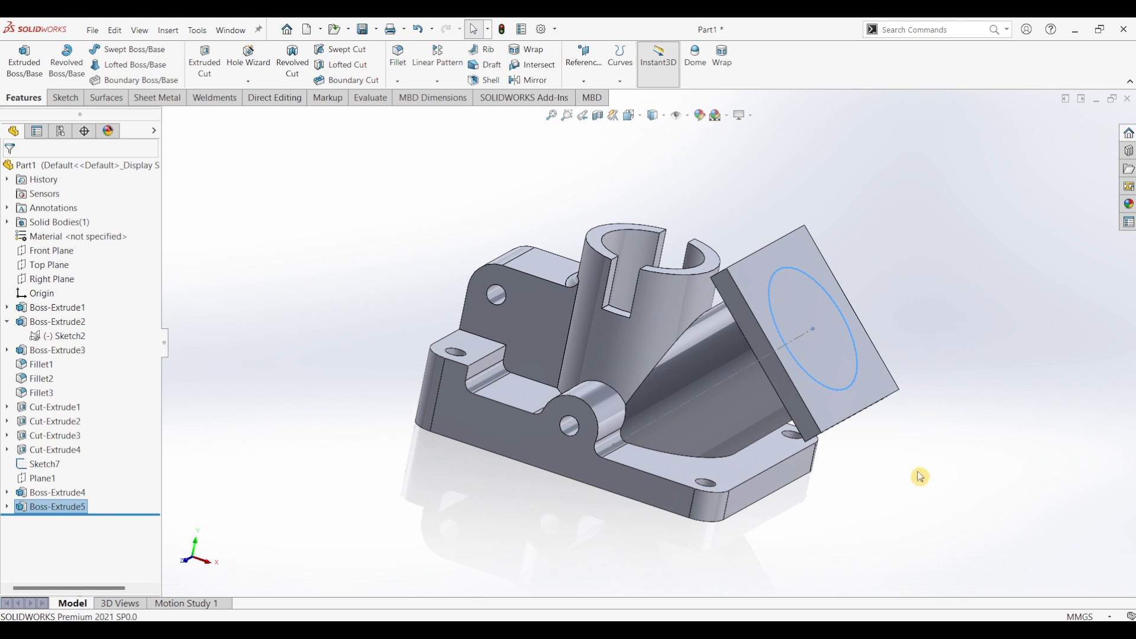
click(734, 372)
click(786, 339)
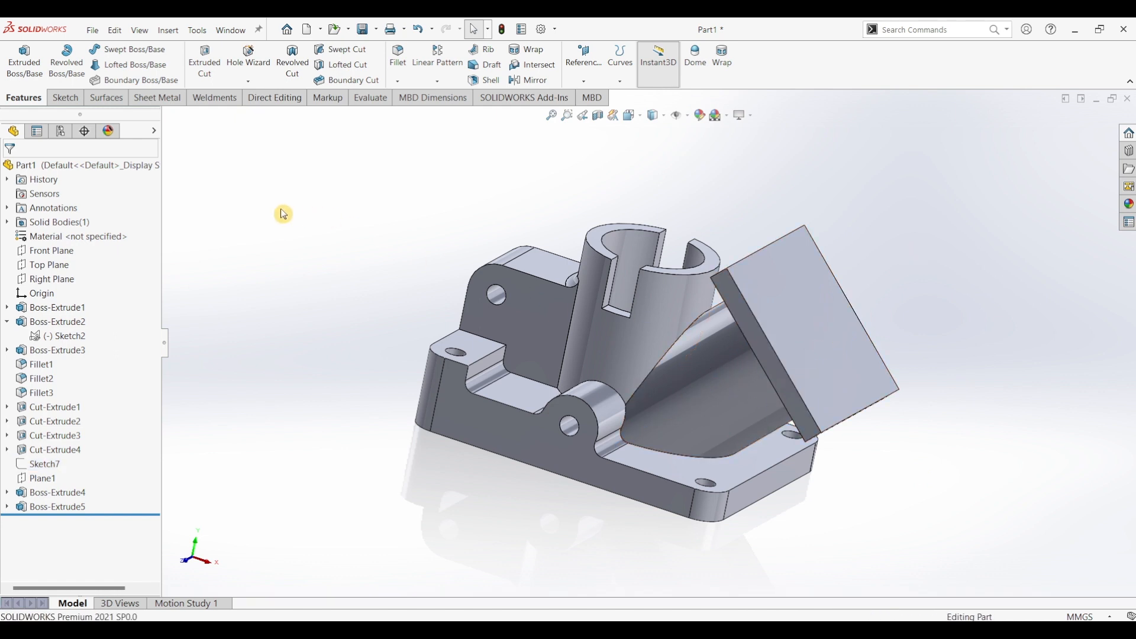
On the square plate's narrow side face, sketch a closed round-ended profile about 12 mm wide, running about 16.6 mm inward from the outer edge.
click(750, 333)
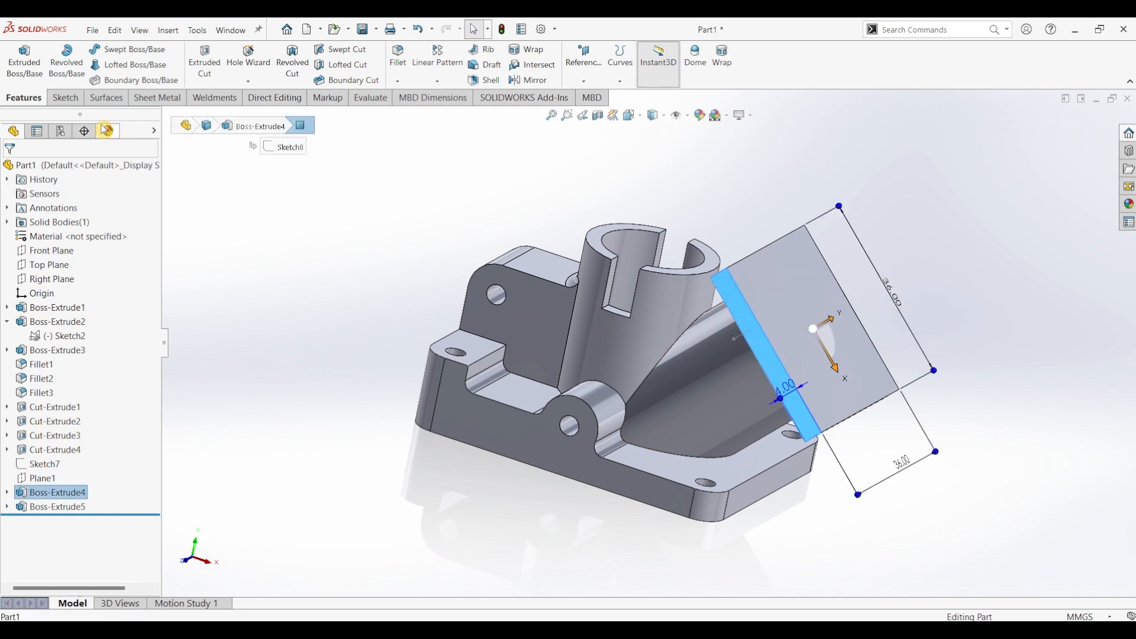
click(64, 98)
click(27, 70)
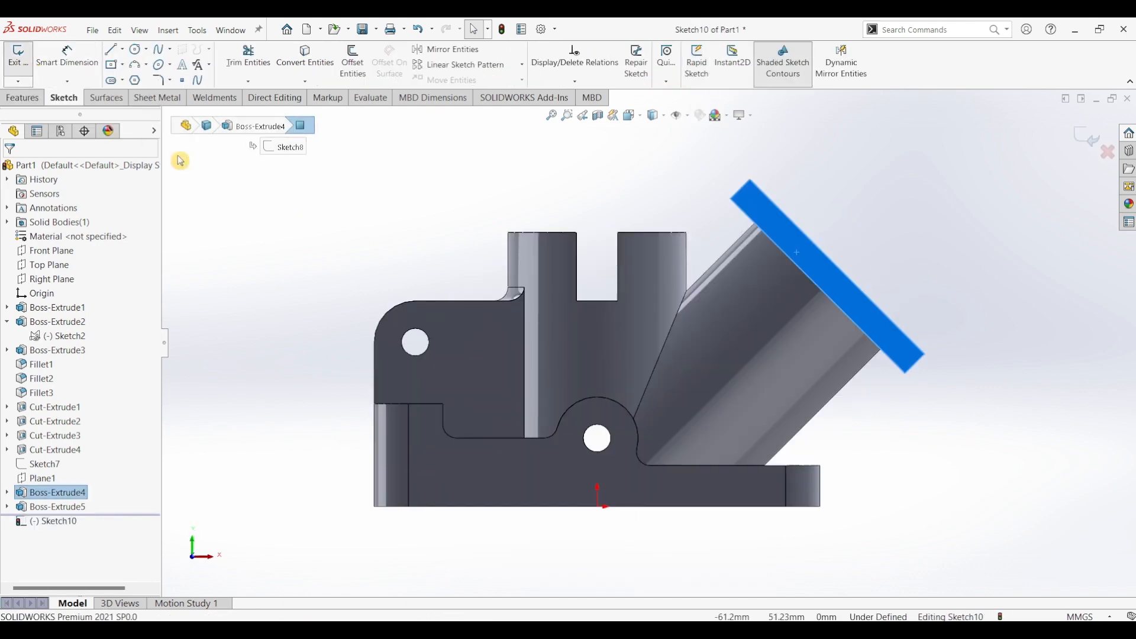
click(112, 49)
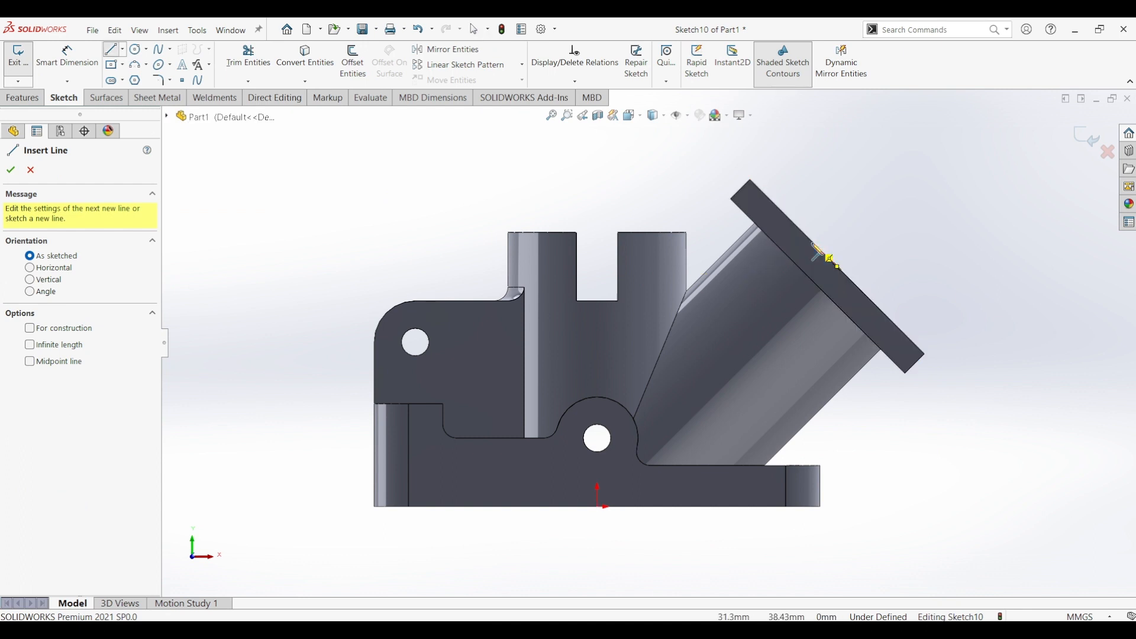
click(810, 246)
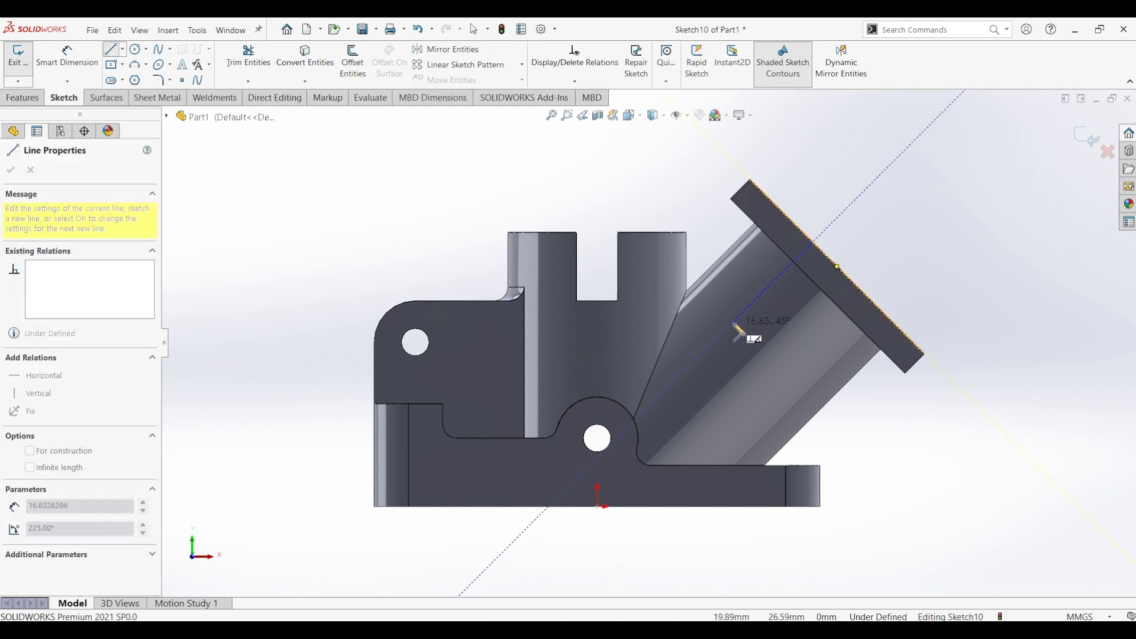
click(734, 324)
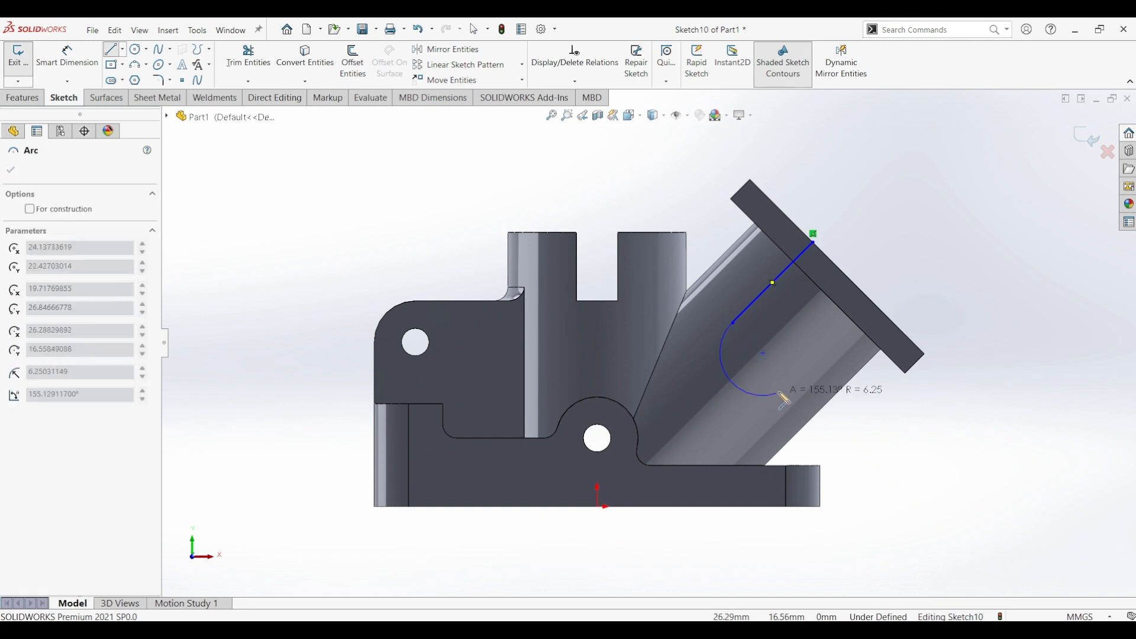
click(791, 380)
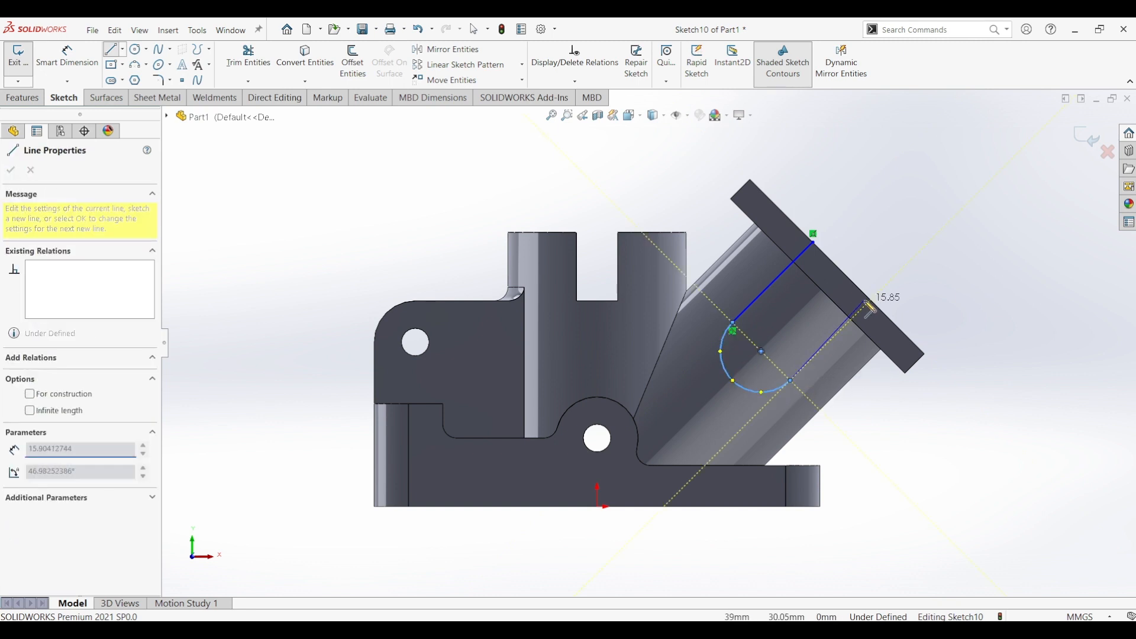
click(871, 306)
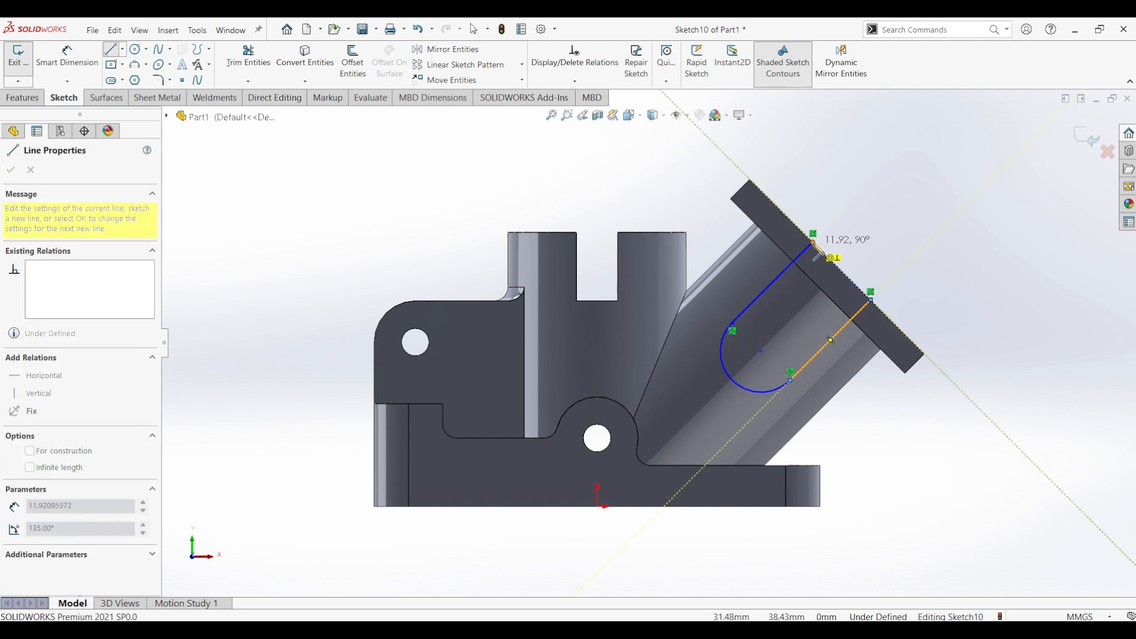
click(814, 243)
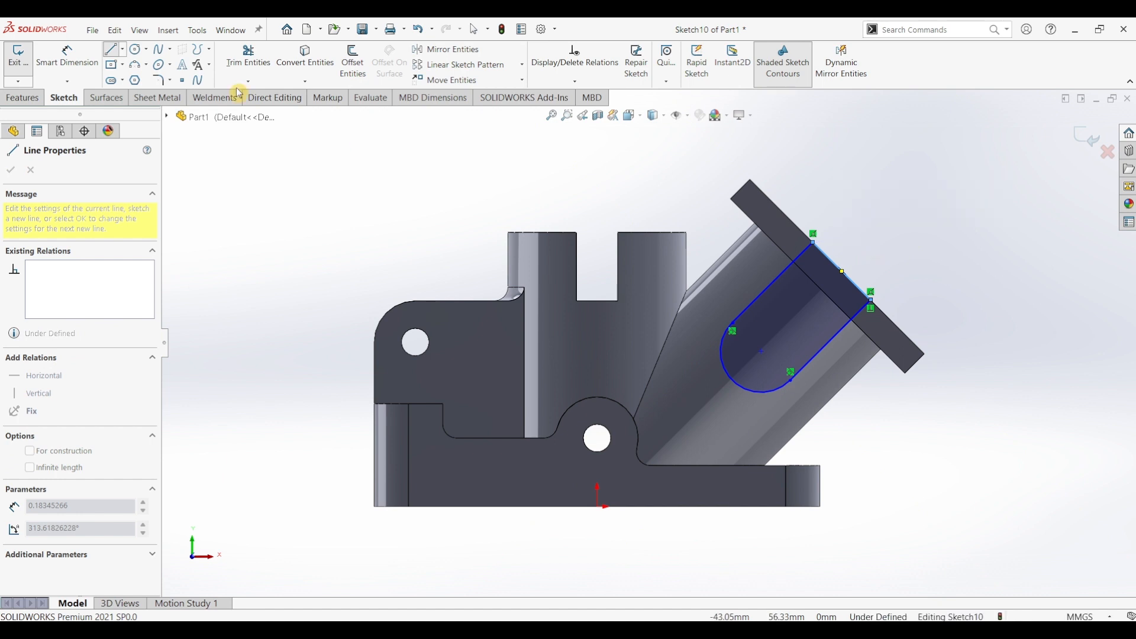
Dimension the radius of the profile's rounded end as 6 mm.
click(67, 56)
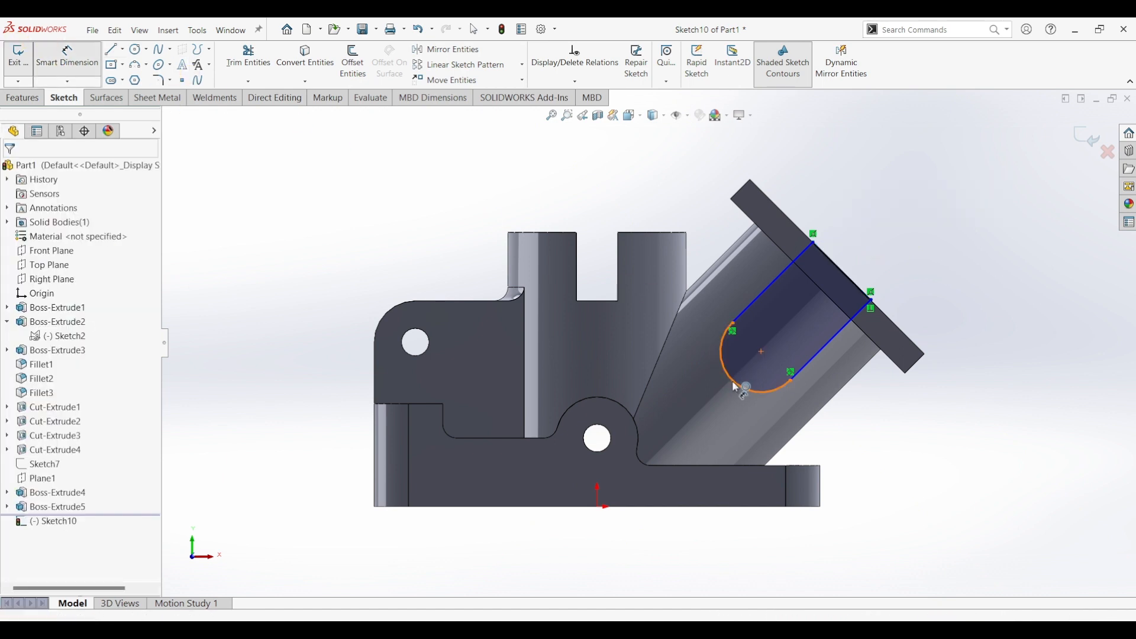
click(735, 388)
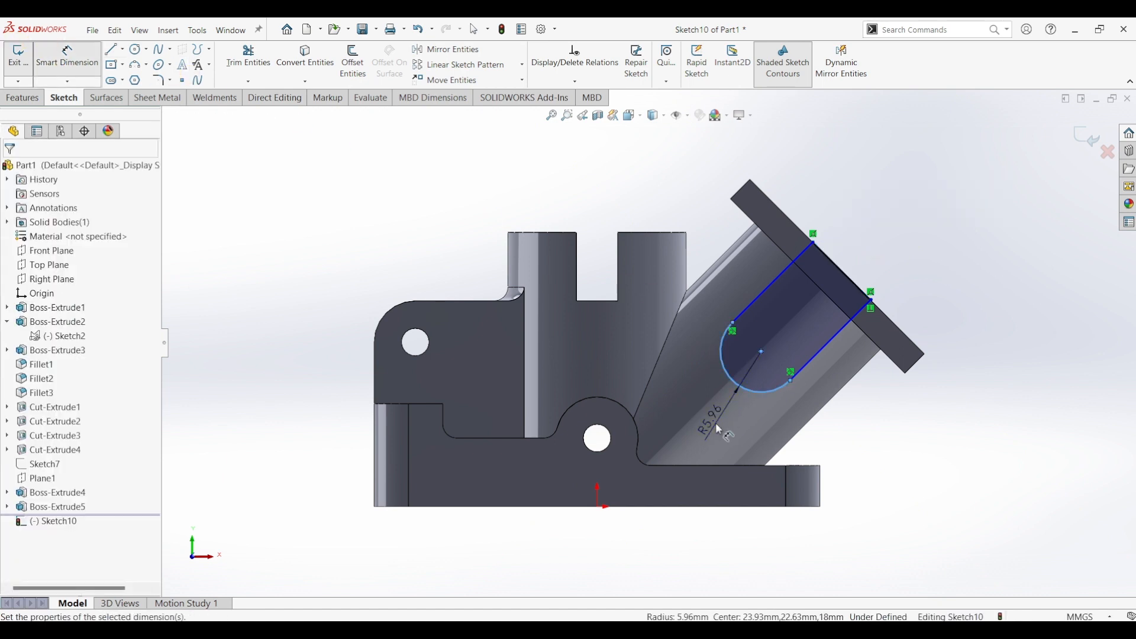
click(719, 430)
key(Return)
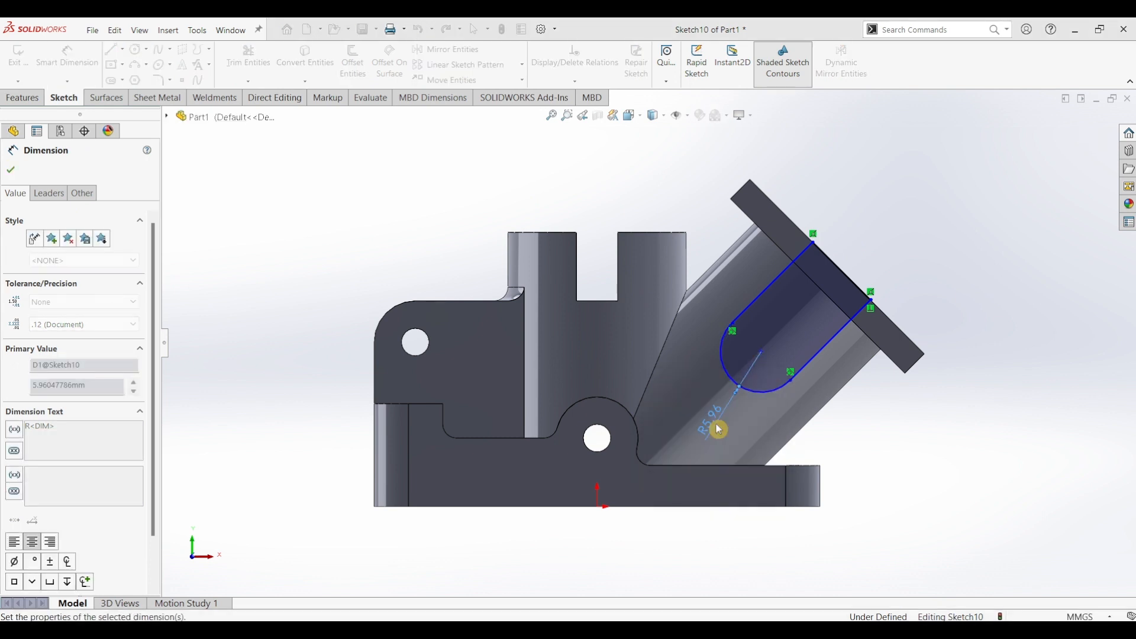
Set the distance from the arc center to the plate's outer edge to 6 mm.
click(762, 354)
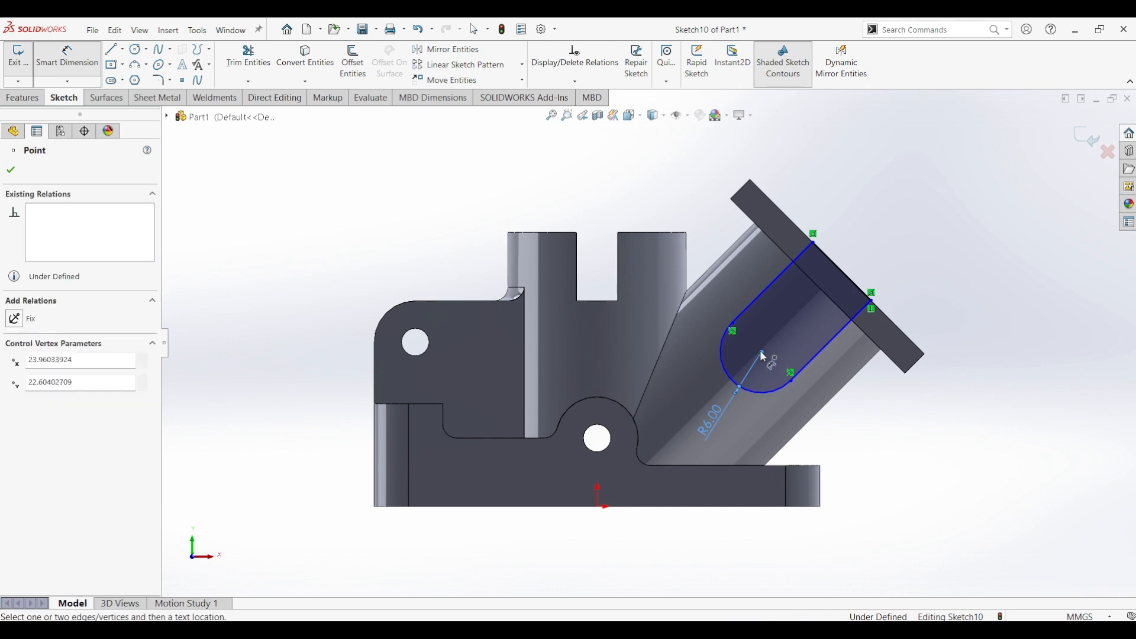
click(828, 258)
click(670, 190)
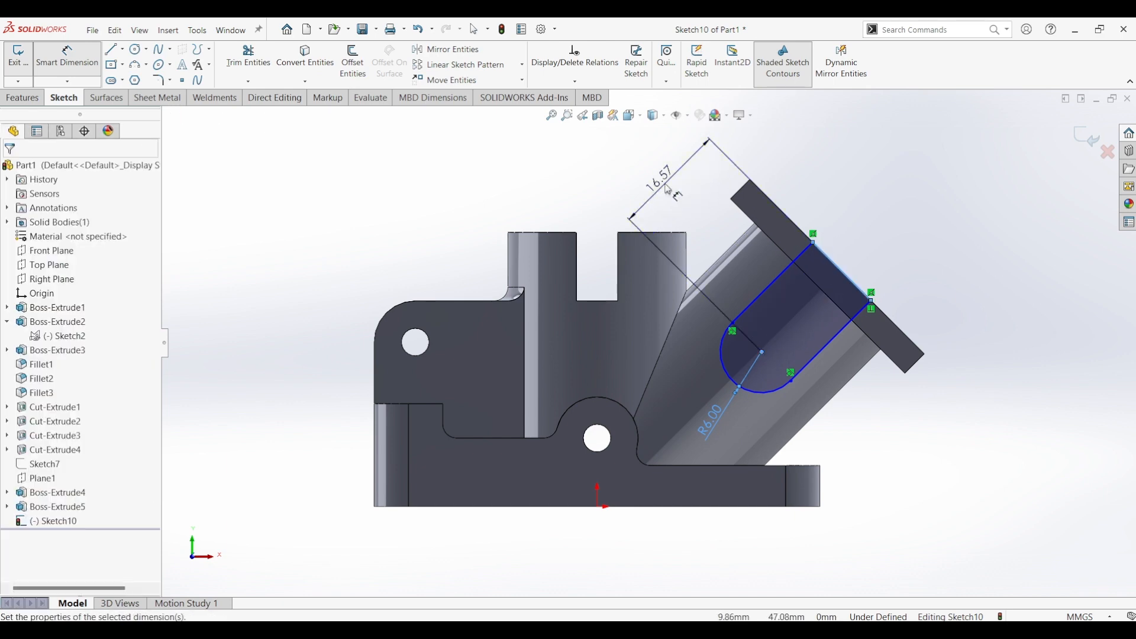
text(6)
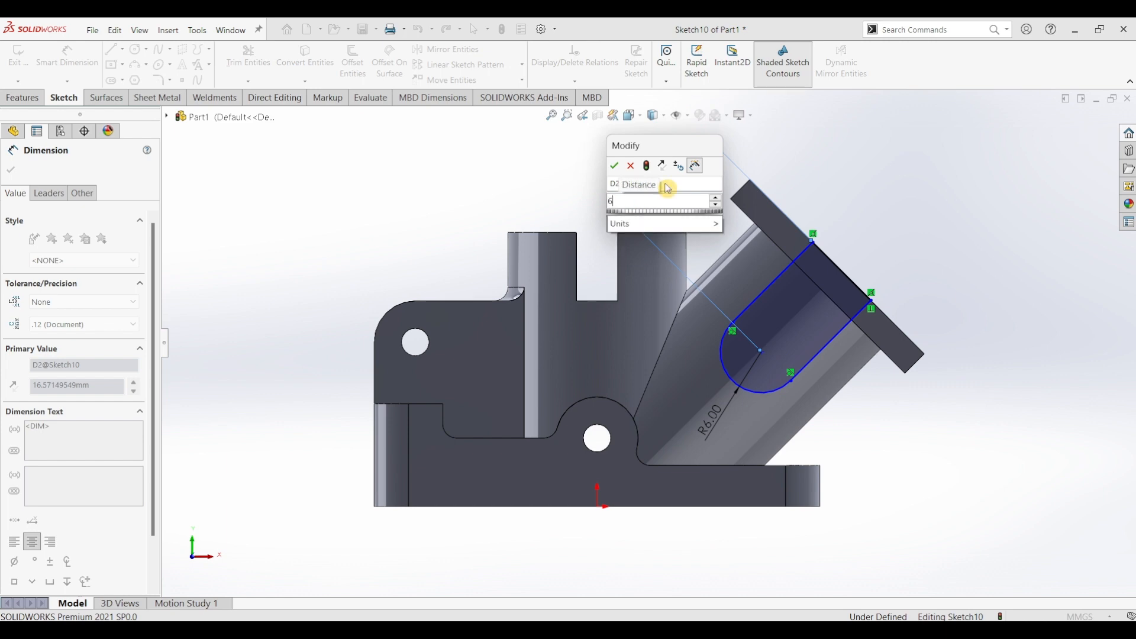
key(Return)
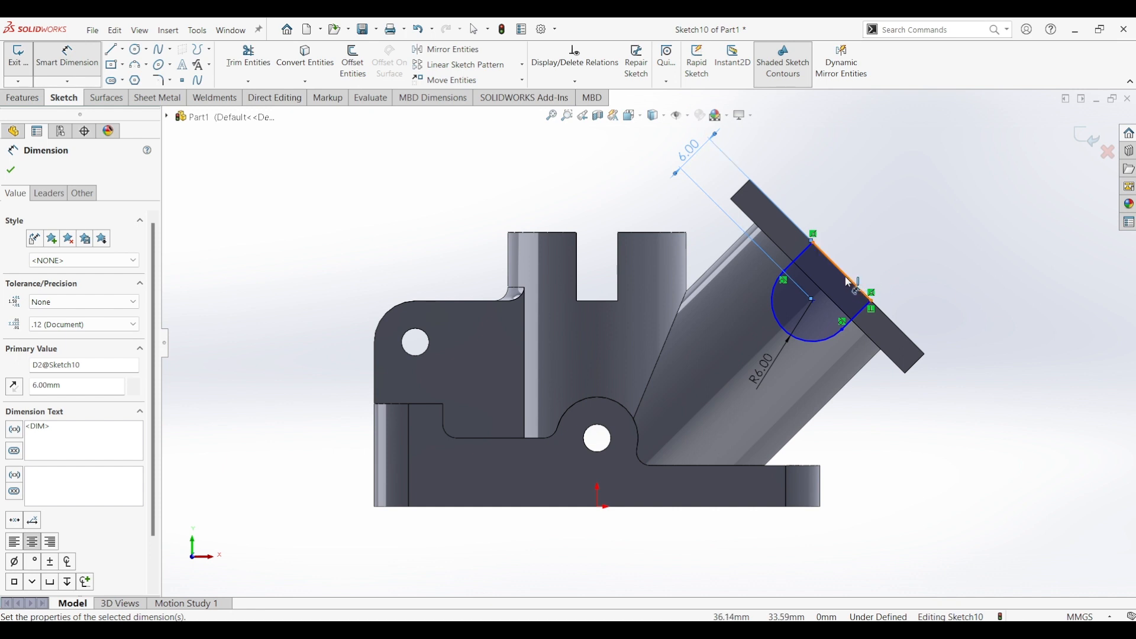
click(743, 190)
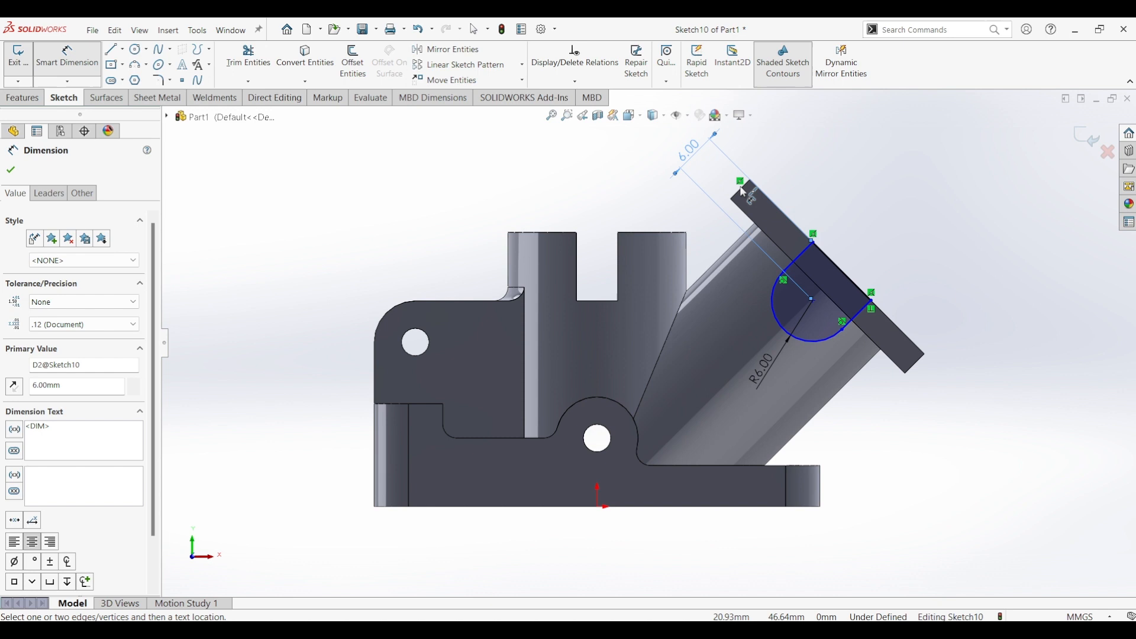
click(813, 300)
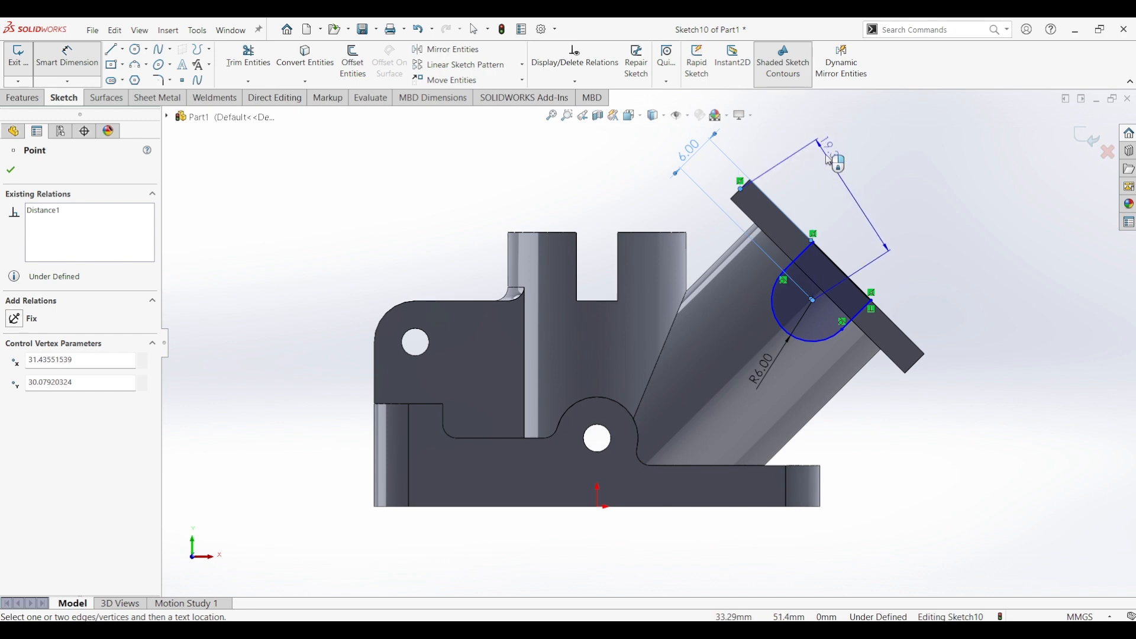
key(Escape)
key(Escape)
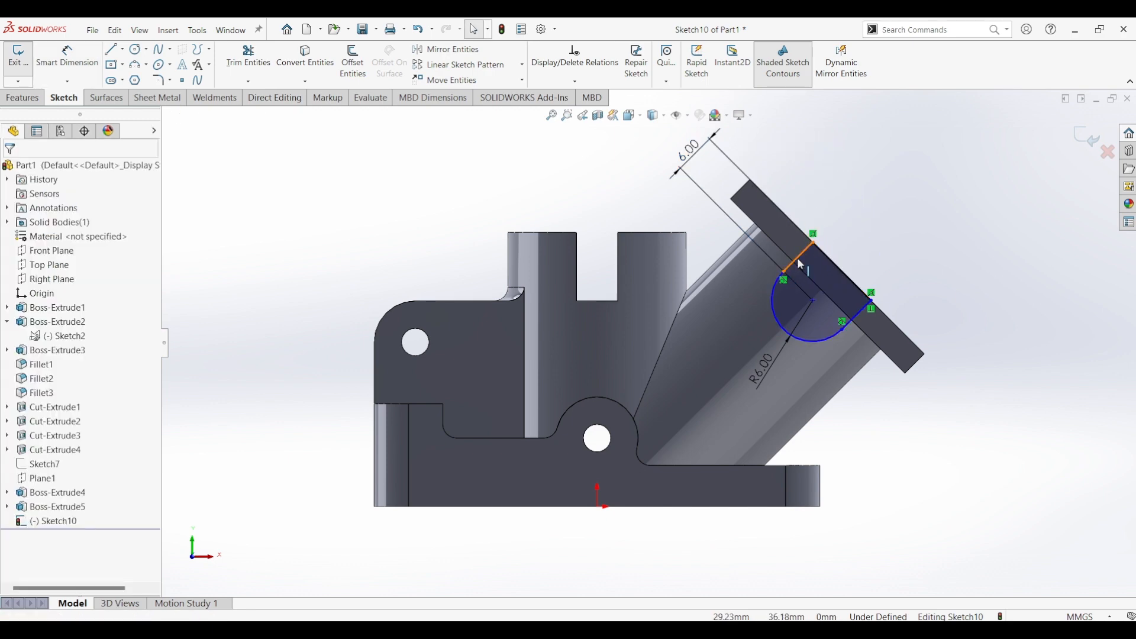
Make the profile's upper straight side perpendicular to the plate's outer edge.
click(797, 229)
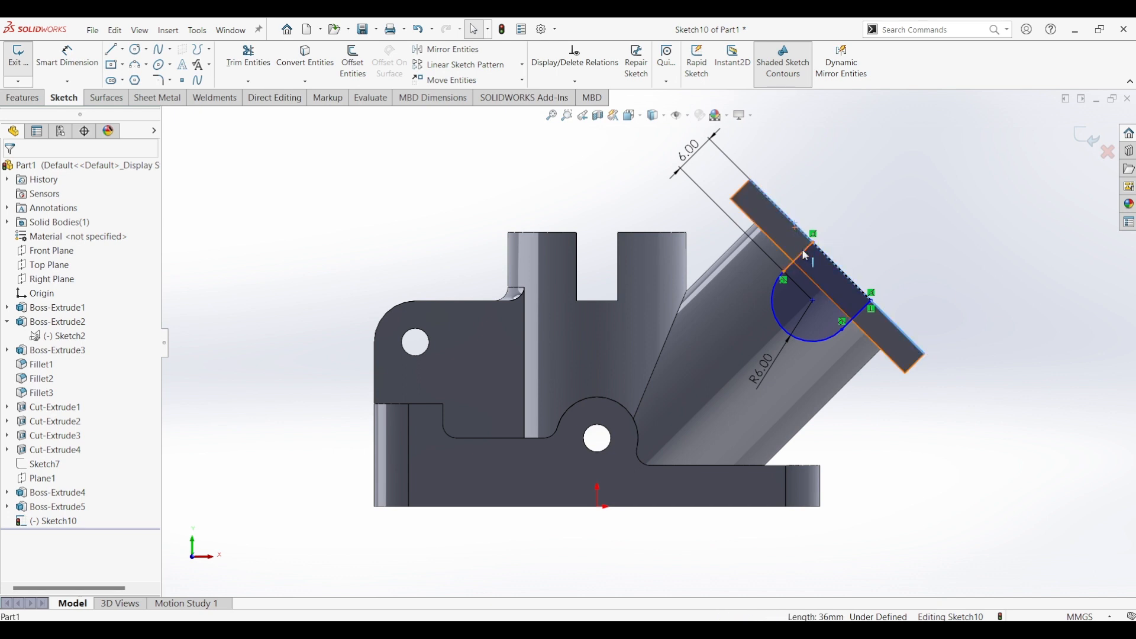
ctrl+click(806, 256)
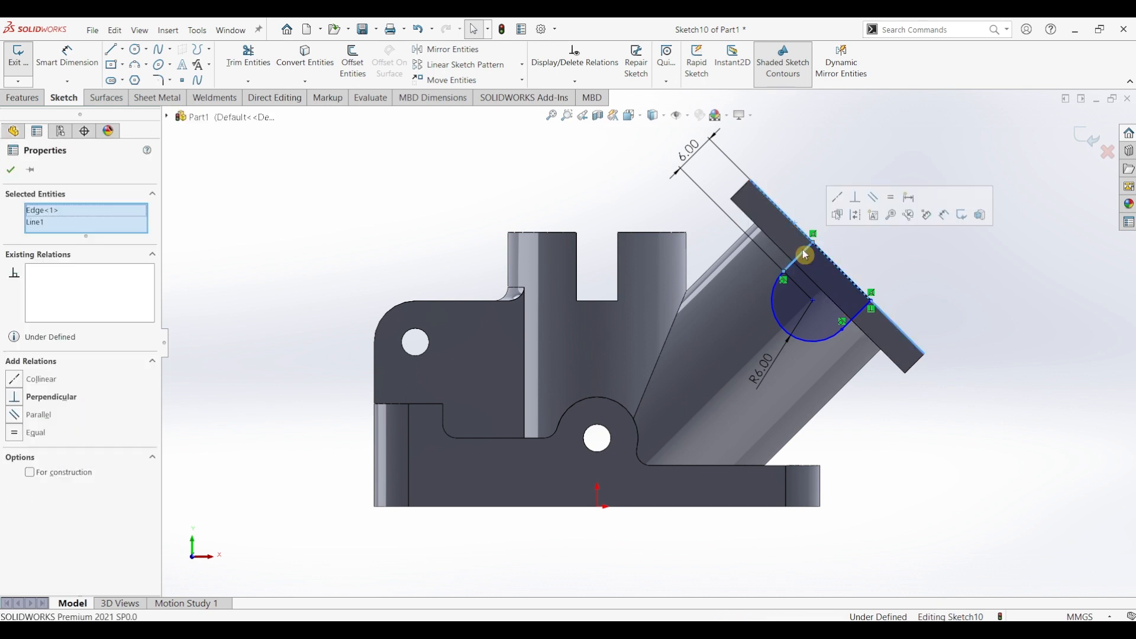
click(856, 199)
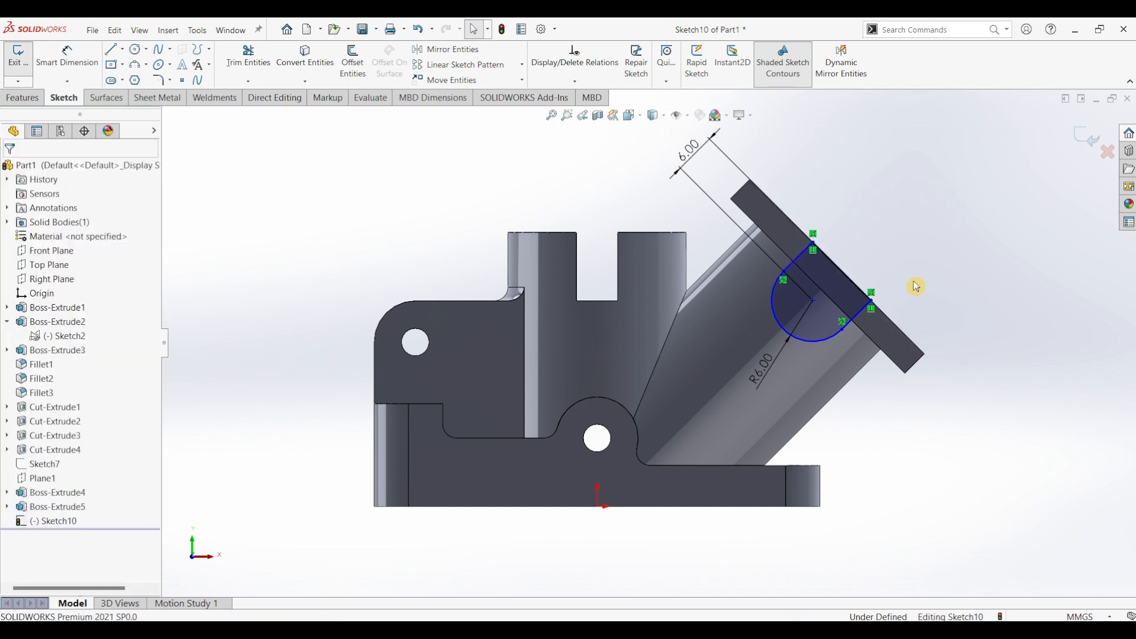
key(Escape)
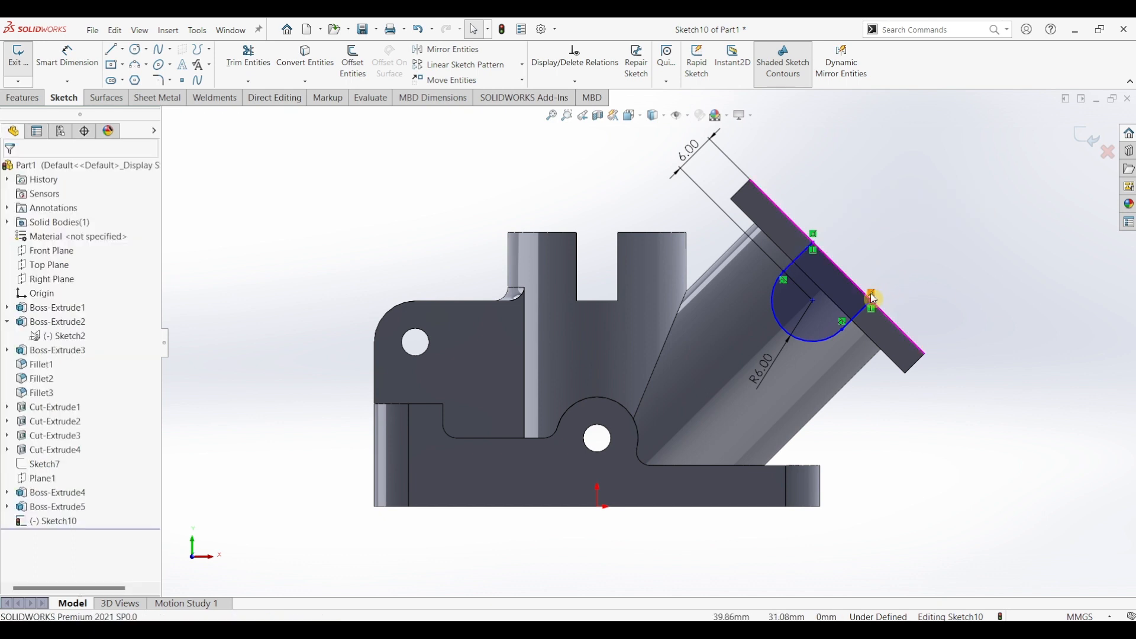
Dimension the arc center 18 mm from the plate's upper short edge.
click(67, 56)
click(742, 186)
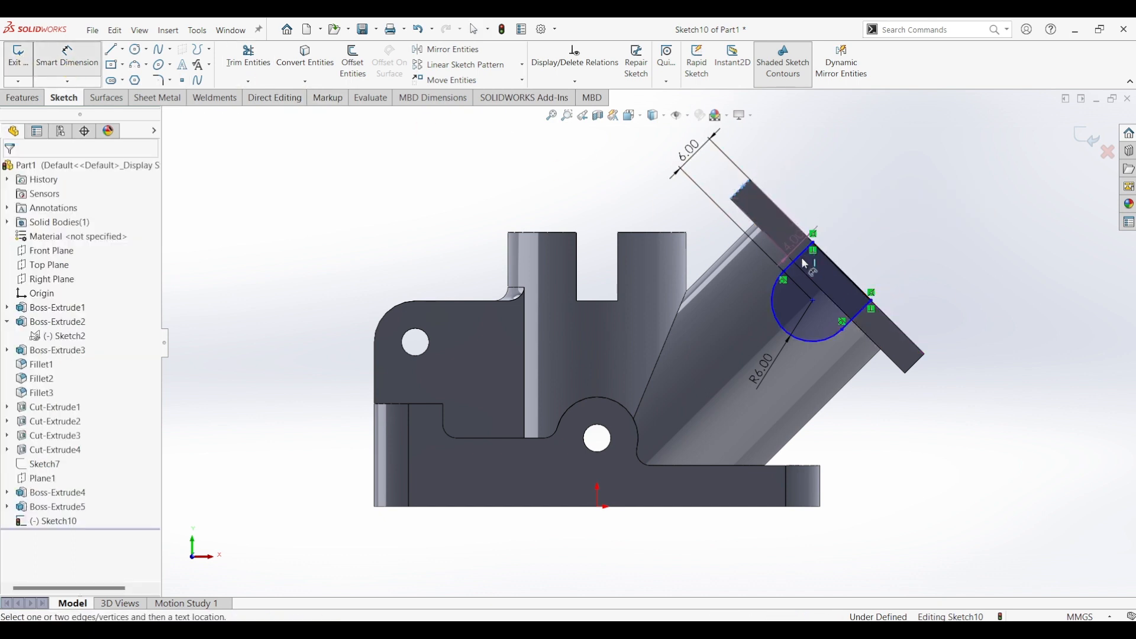
click(813, 302)
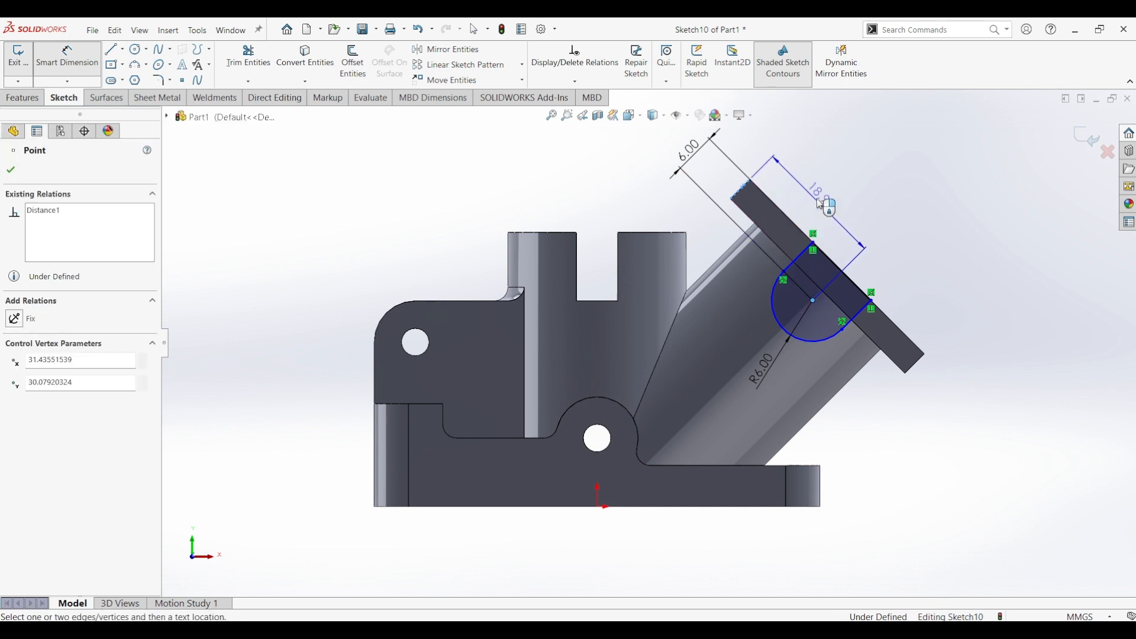
click(817, 197)
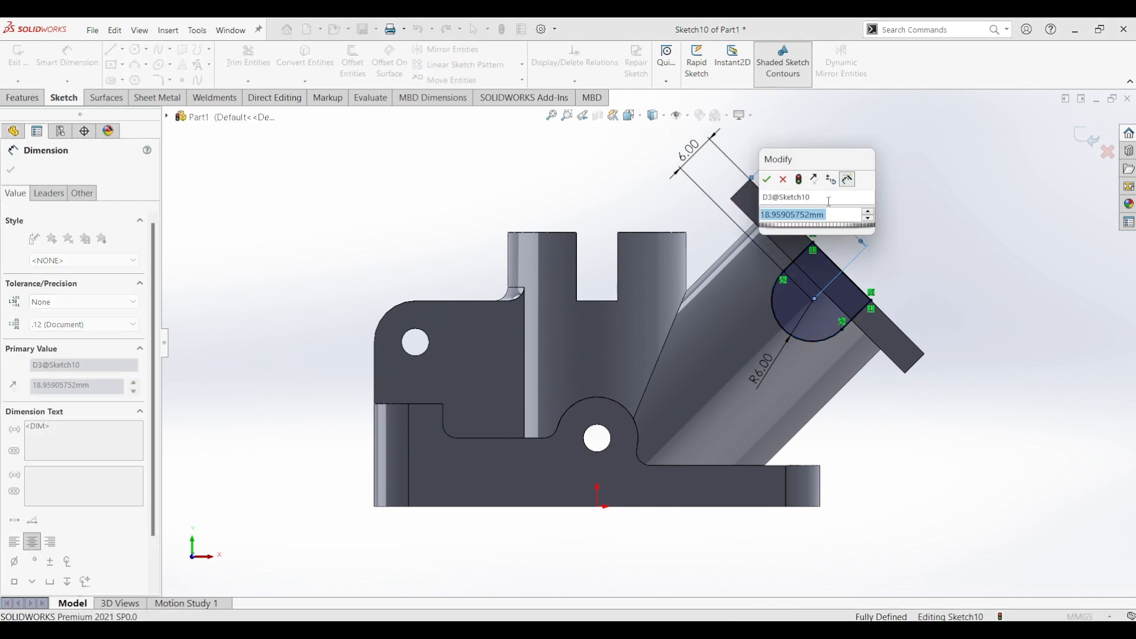
text(18)
key(Return)
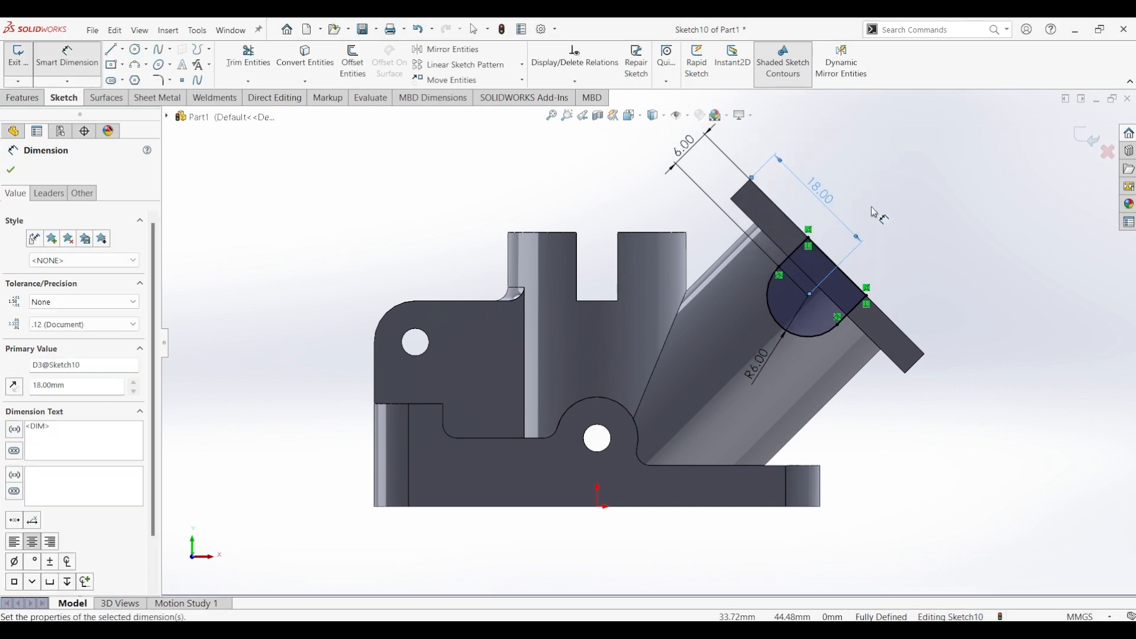
click(11, 172)
Extrude the round-ended profile as a boss with Up To Surface, ending at the square plate's opposite side face.
click(26, 99)
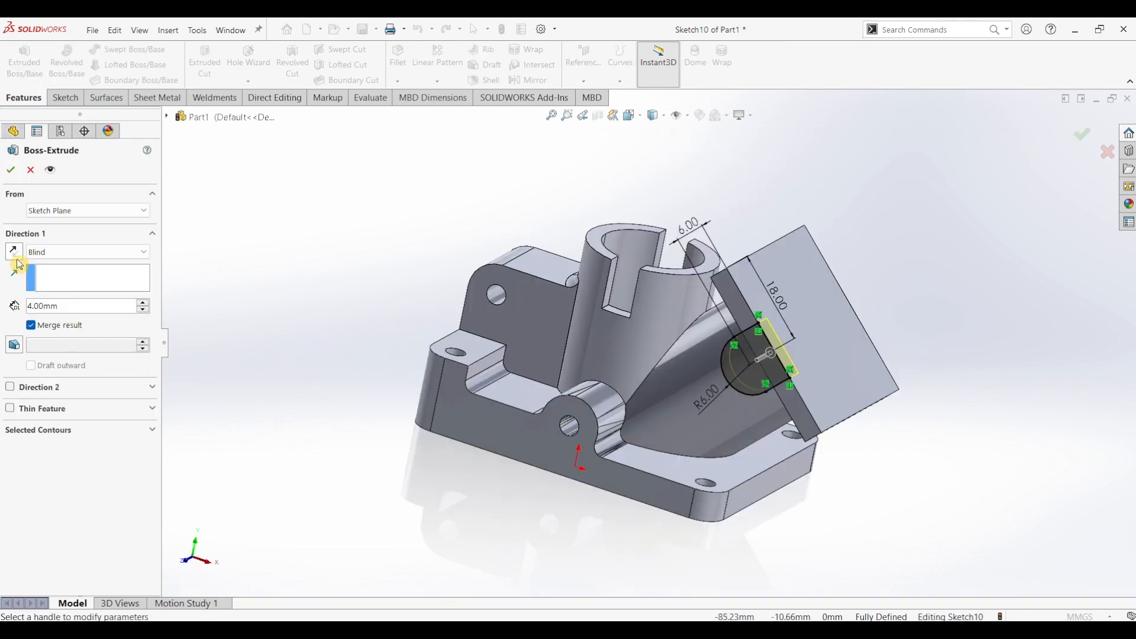
click(69, 258)
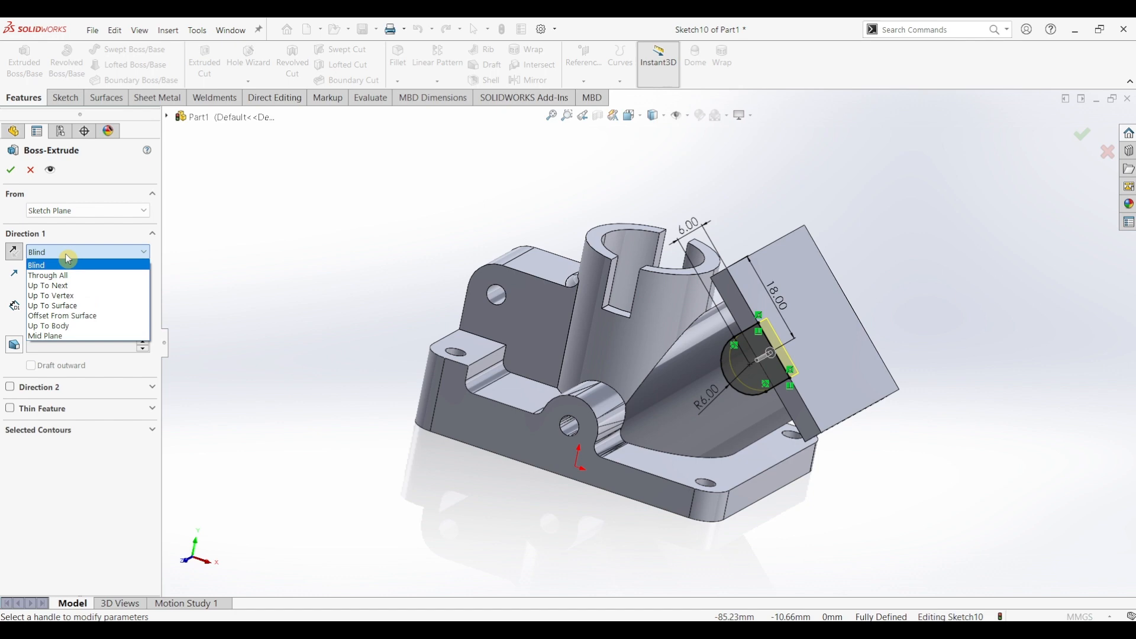
click(58, 307)
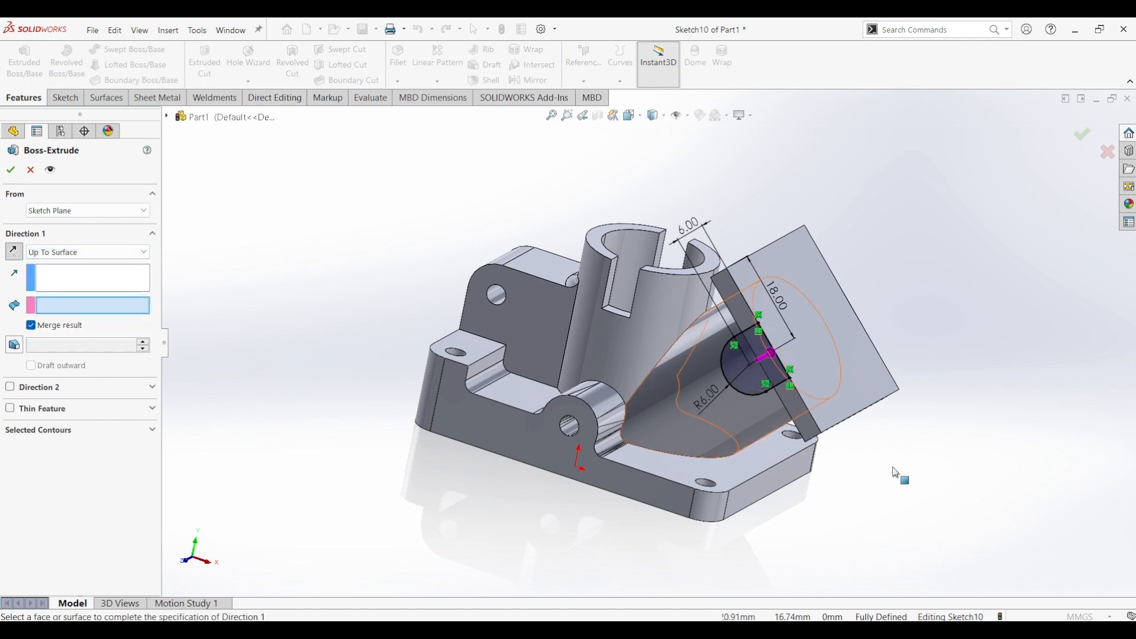
middle_drag(964, 371, 796, 402)
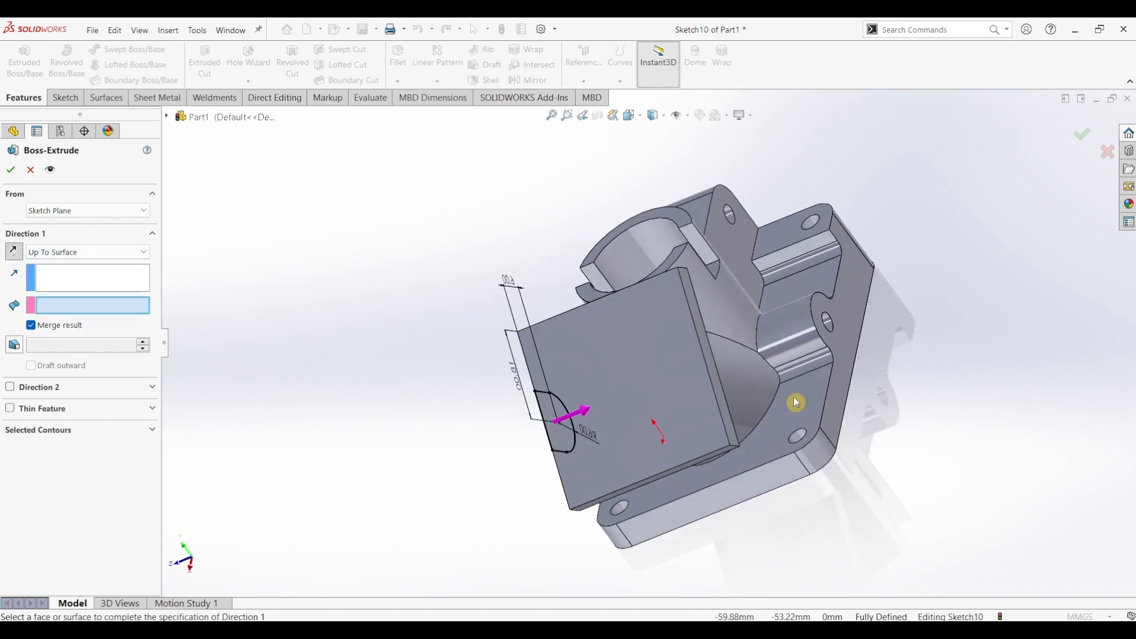
click(709, 353)
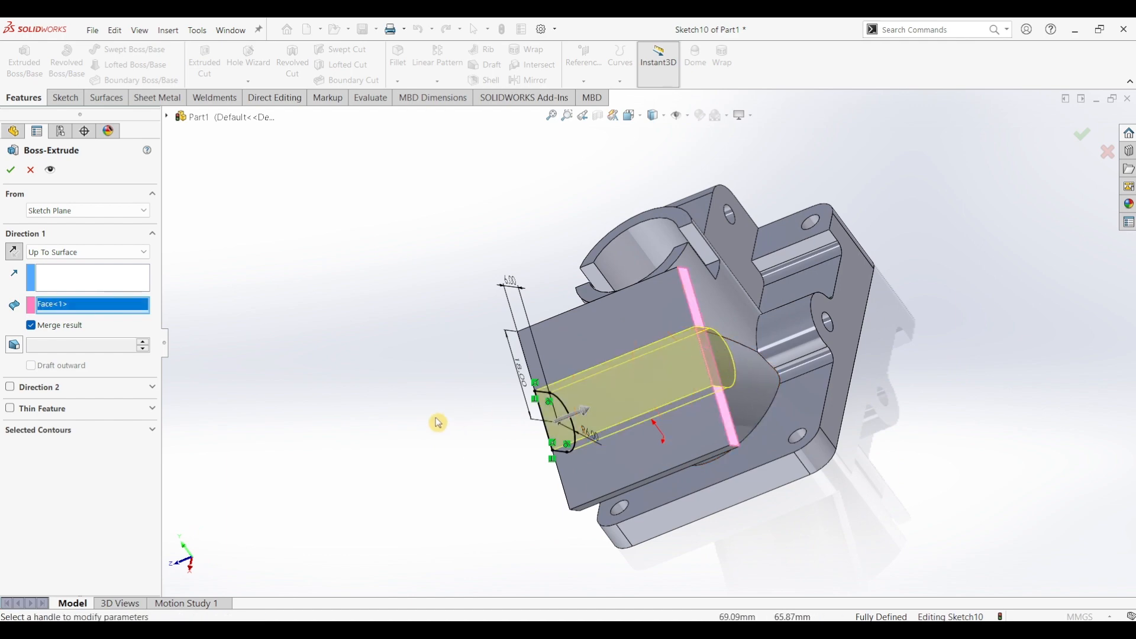
middle_drag(438, 424, 524, 425)
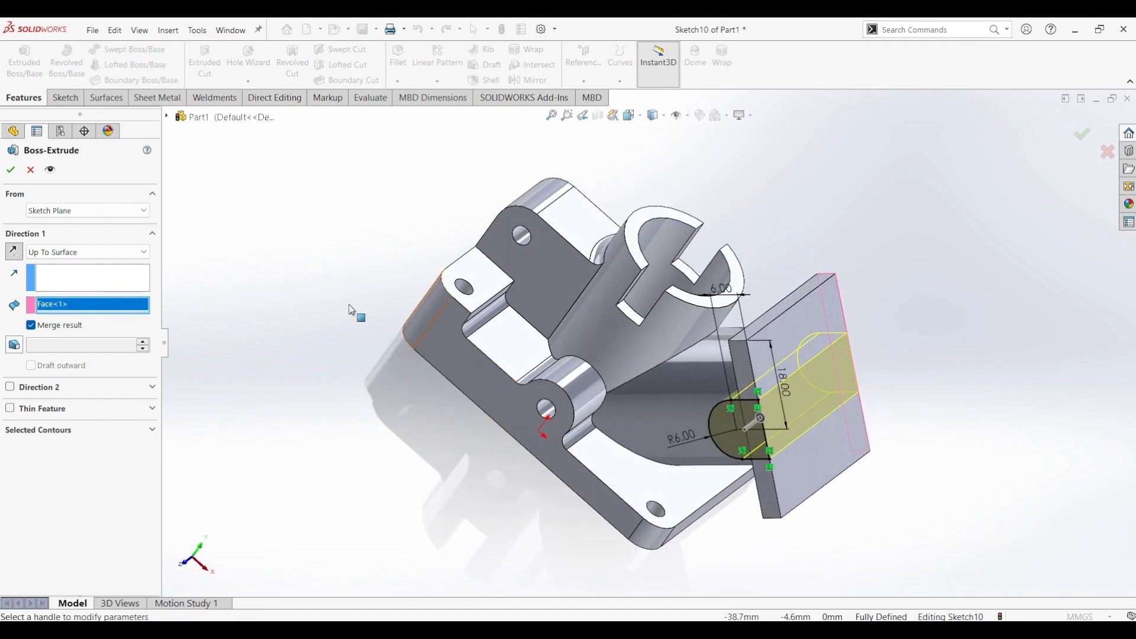
key(Return)
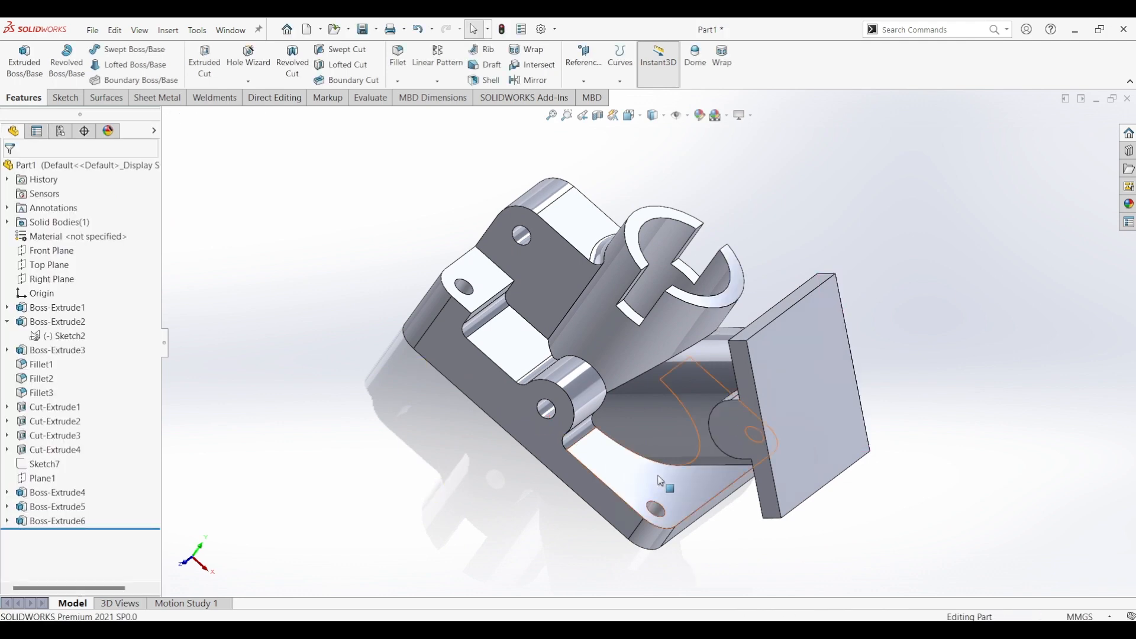
Sketch a circle about 25 mm in diameter on the inclined square plate's outer face, centered on the origin.
middle_drag(666, 483, 620, 453)
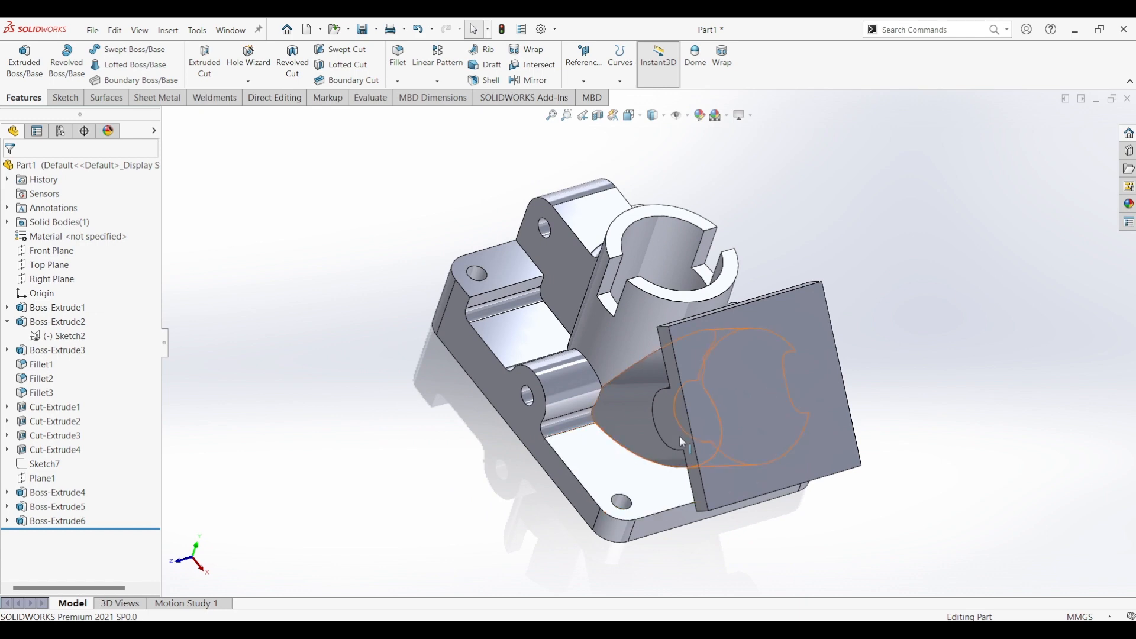
click(794, 359)
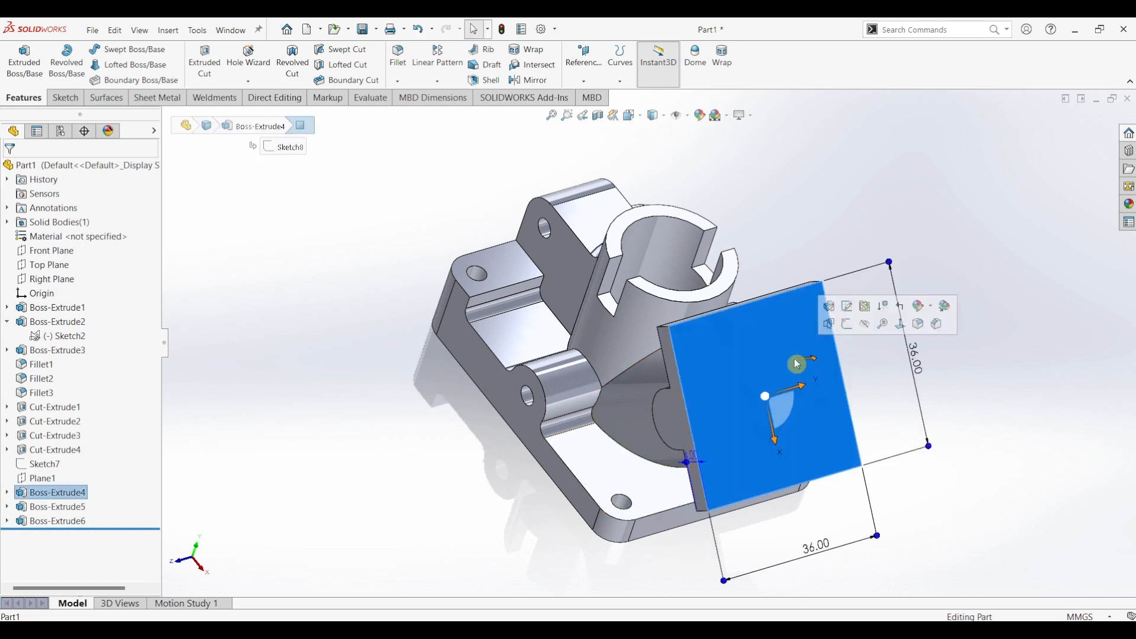
click(65, 97)
click(32, 73)
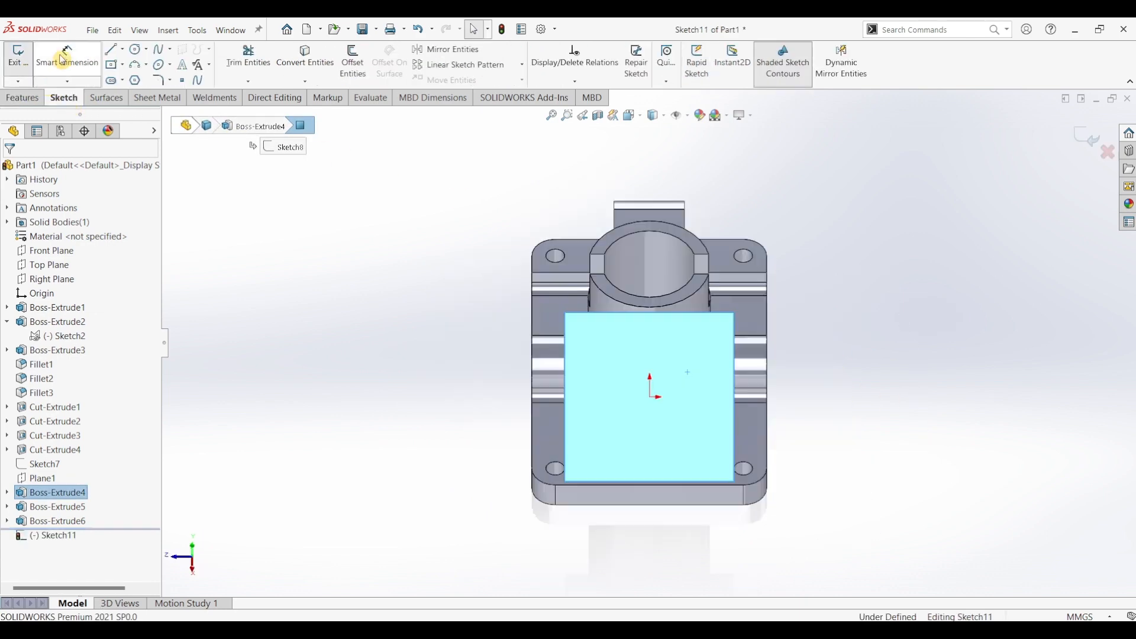
click(135, 49)
click(649, 398)
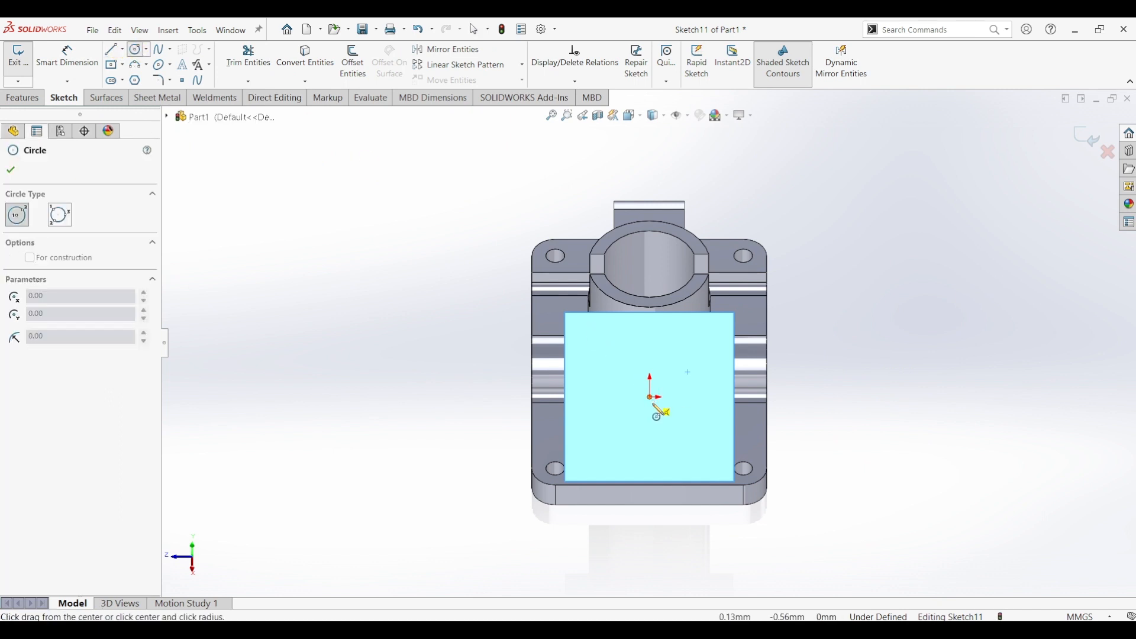
click(667, 453)
Set the diameter of the circle on the square plate to 20 mm.
key(d)
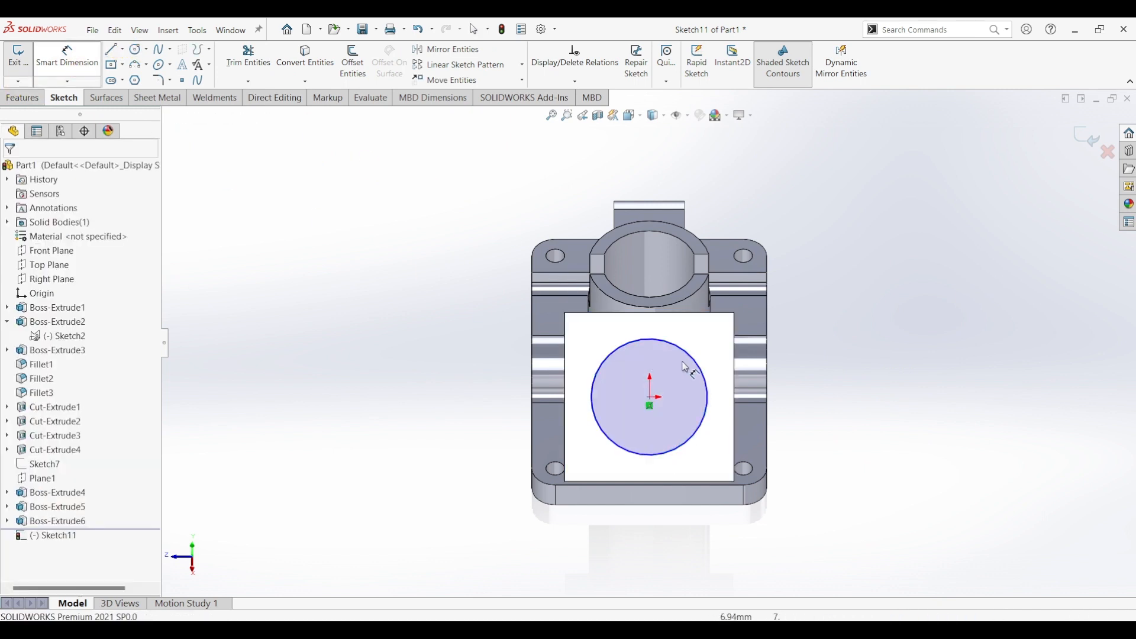
click(704, 372)
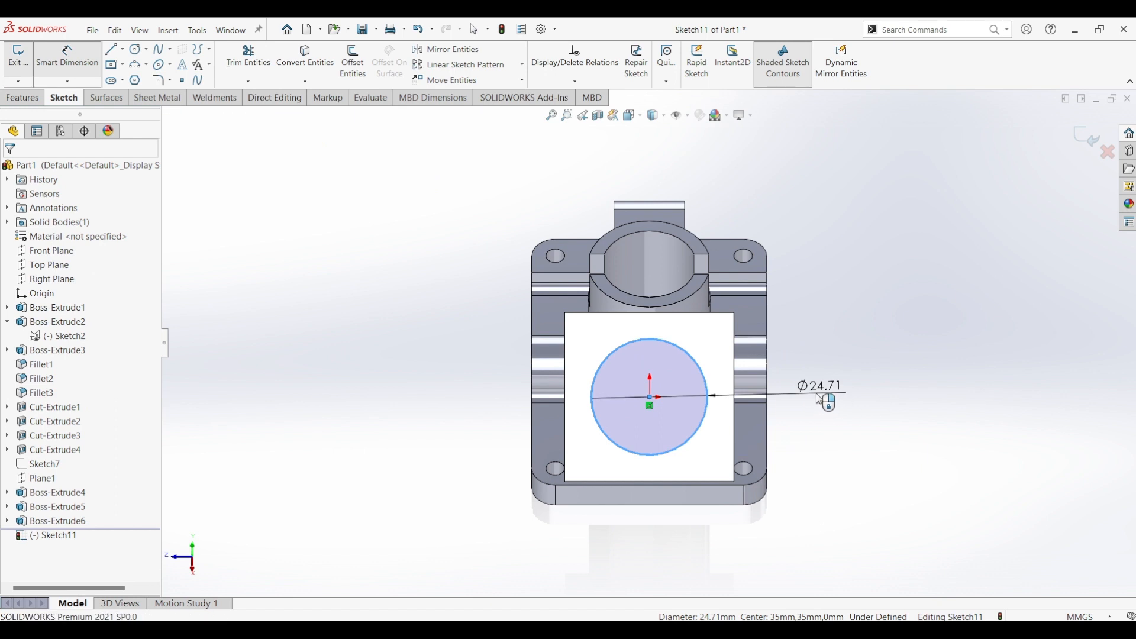
click(822, 401)
key(Return)
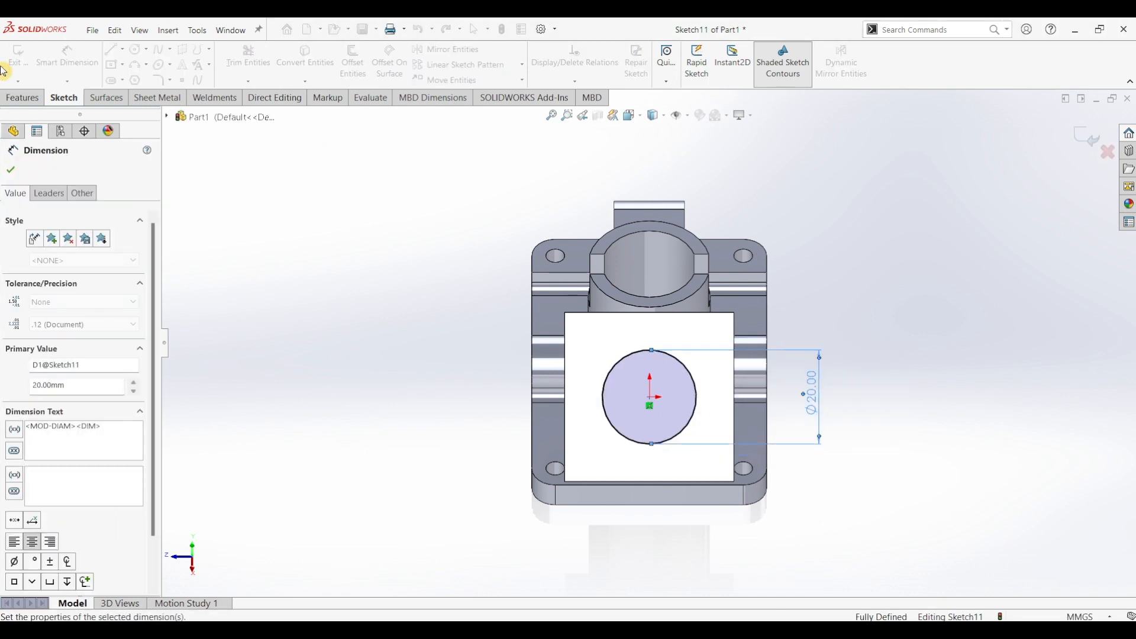
Cut-extrude the 20 mm circle through the inclined boss with the Up To Next end condition.
click(22, 97)
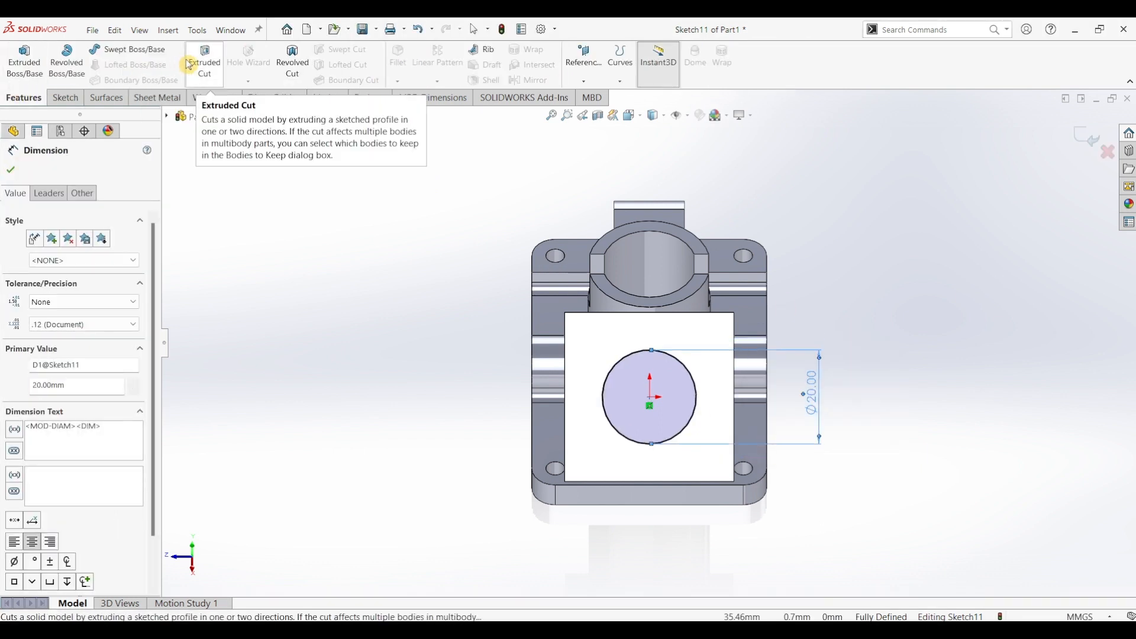
click(204, 62)
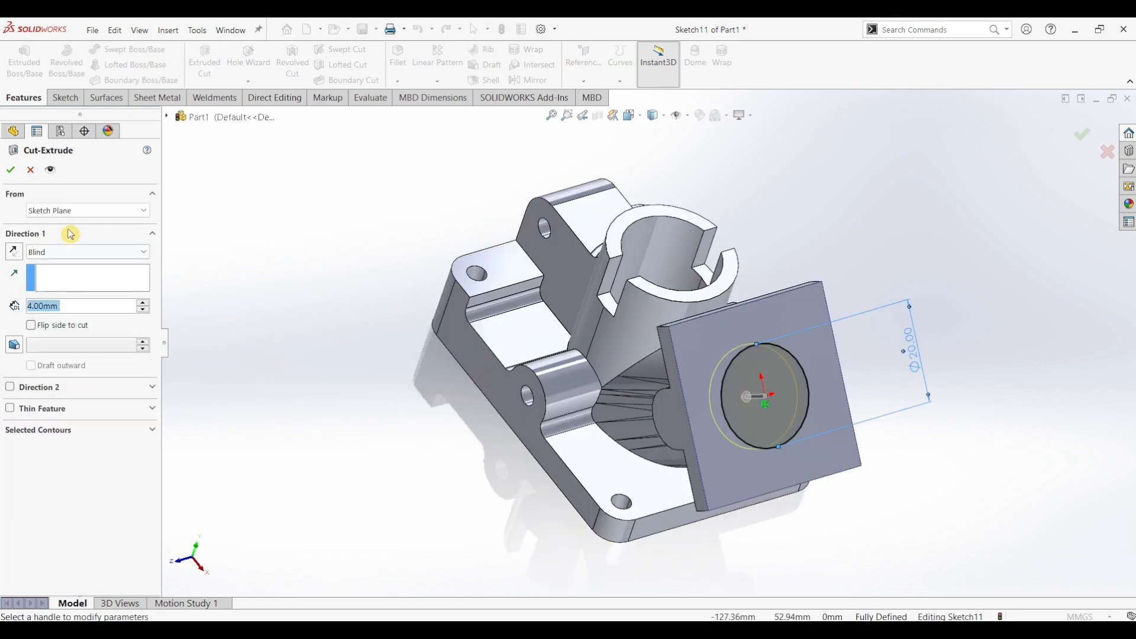
click(87, 254)
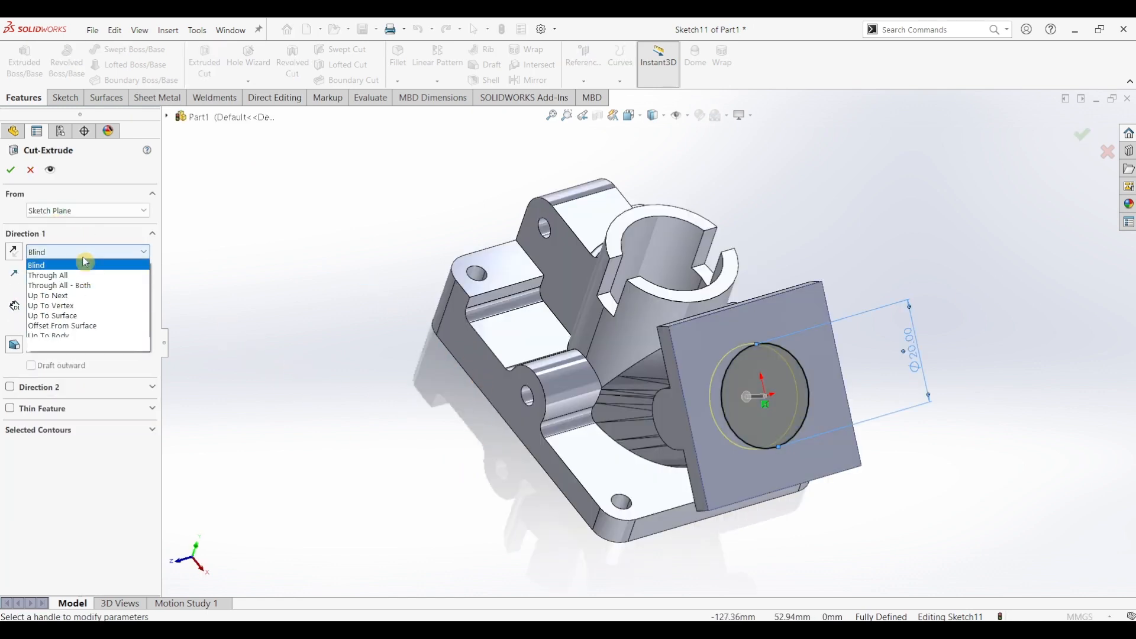
click(76, 297)
middle_drag(304, 376, 411, 305)
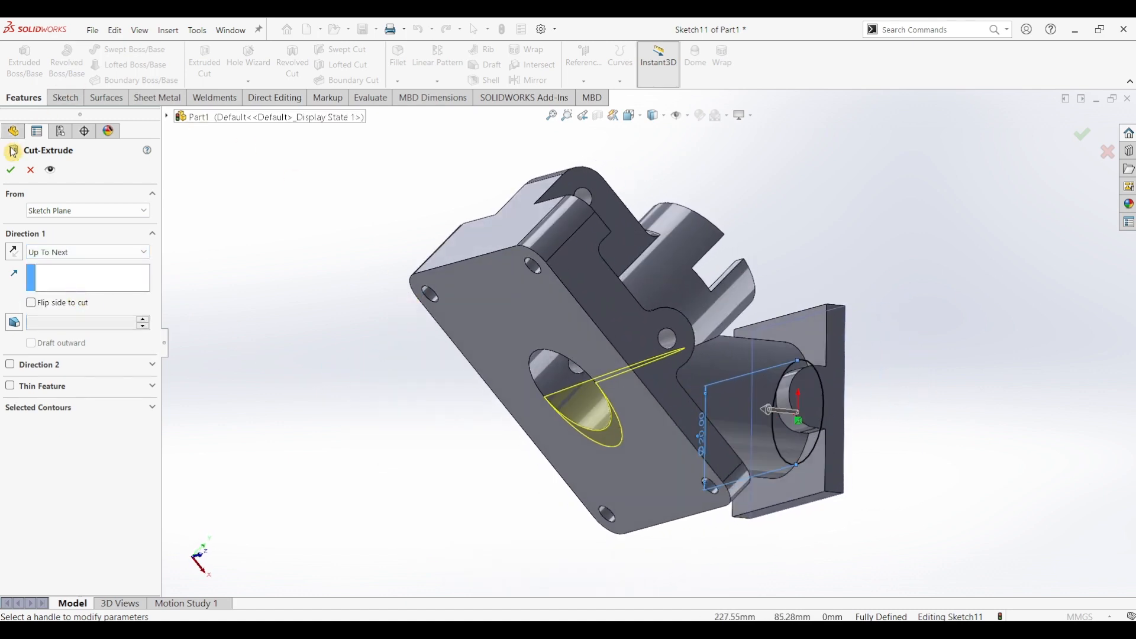
click(12, 173)
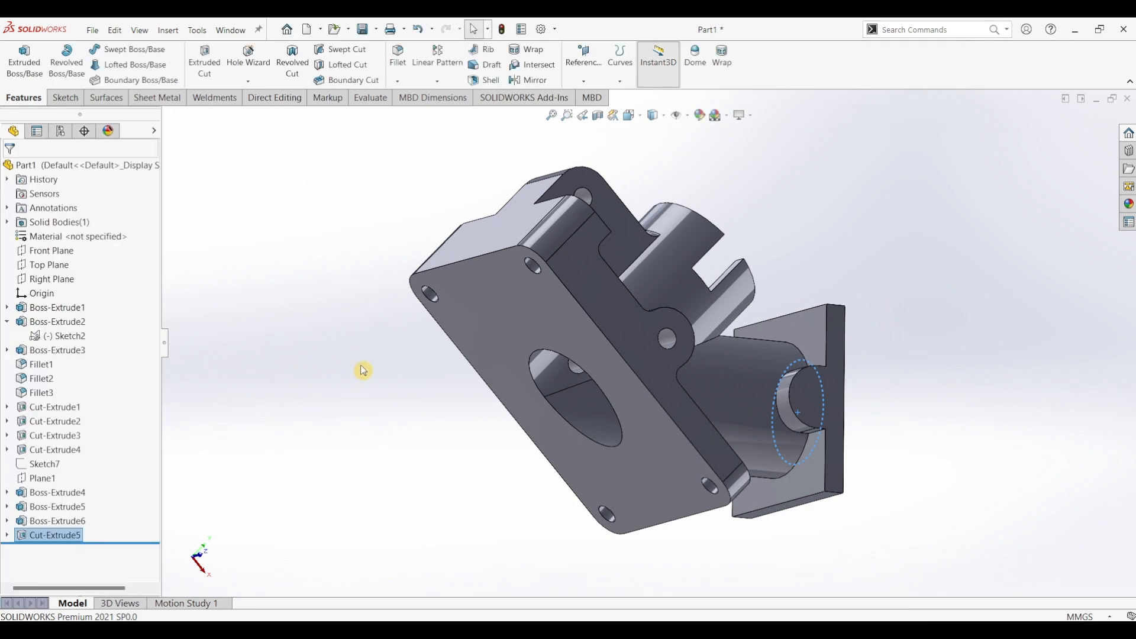
Sketch a circle about 5 mm in diameter on the round-ended cross boss's side face, concentric with its rounded end.
middle_drag(363, 371, 253, 300)
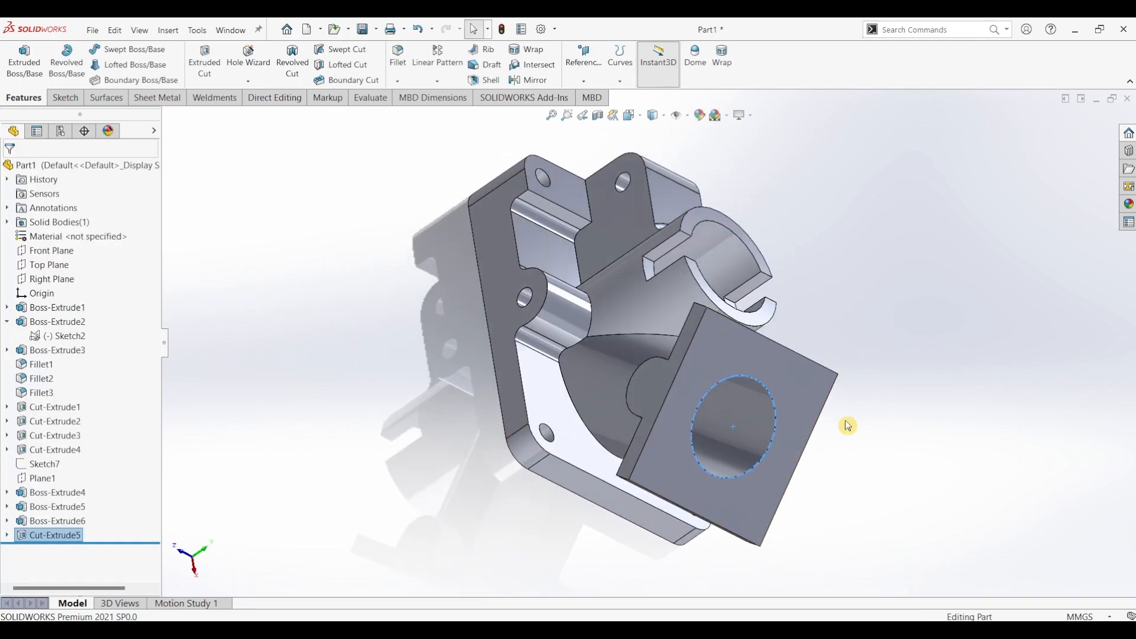
key(ctrl+7)
click(662, 384)
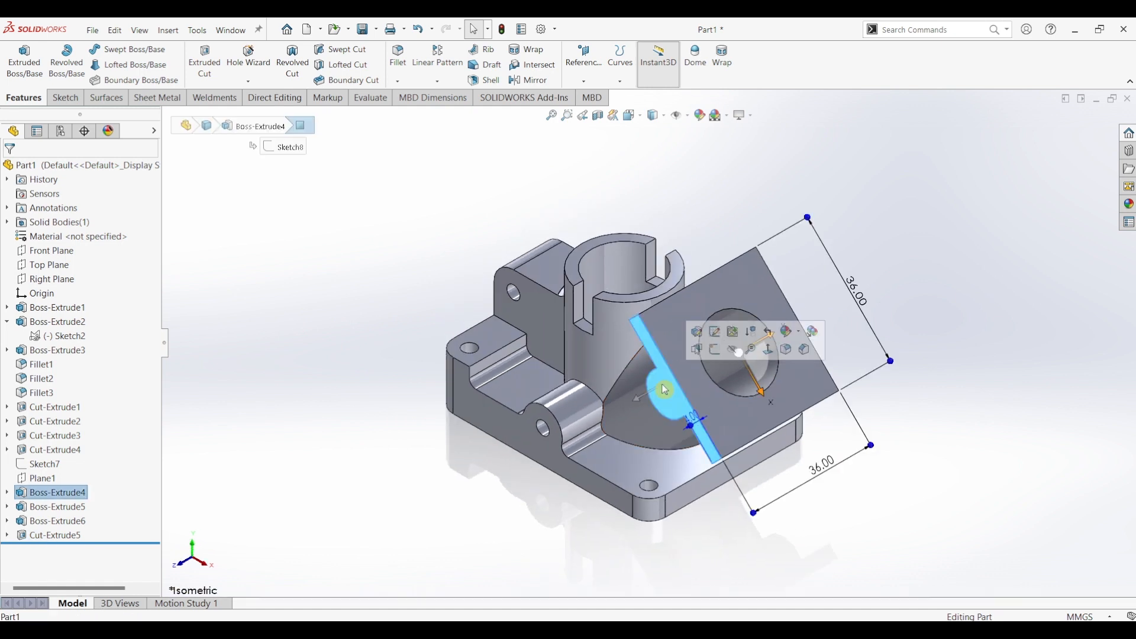
click(66, 99)
click(18, 57)
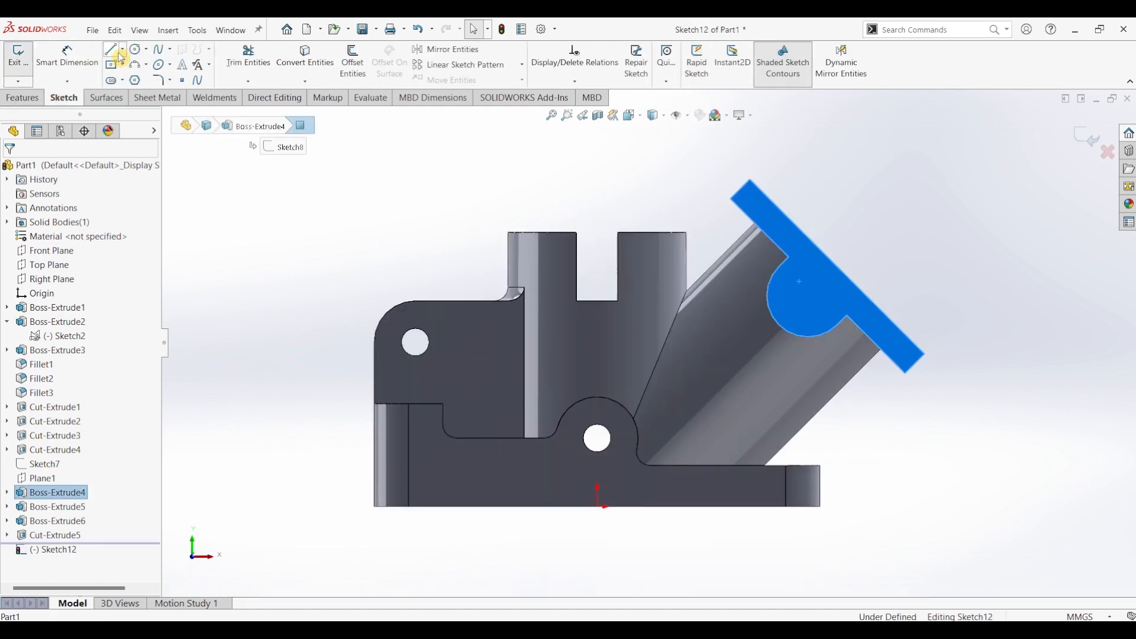
click(135, 51)
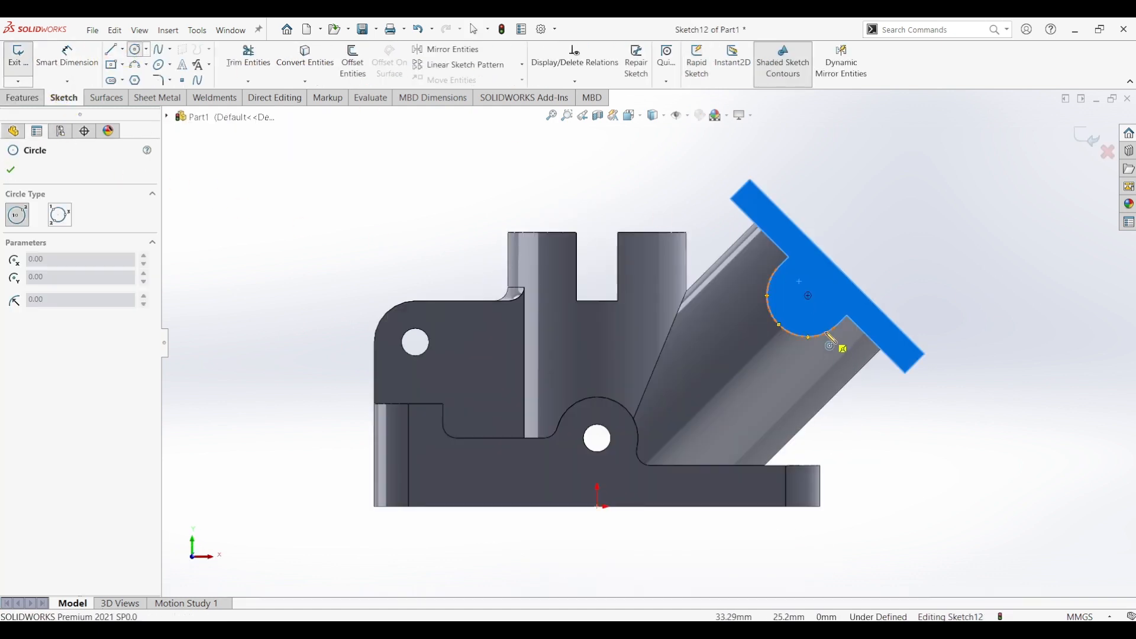
drag(809, 296, 826, 300)
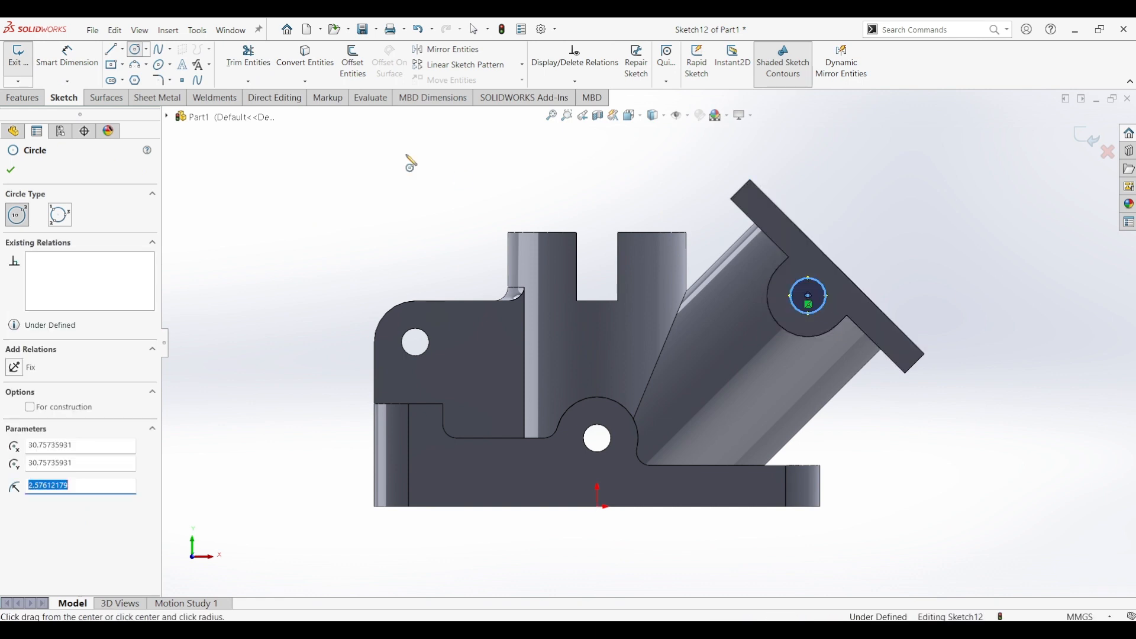
Set the diameter of the circle on the cross boss to 4 mm.
click(67, 56)
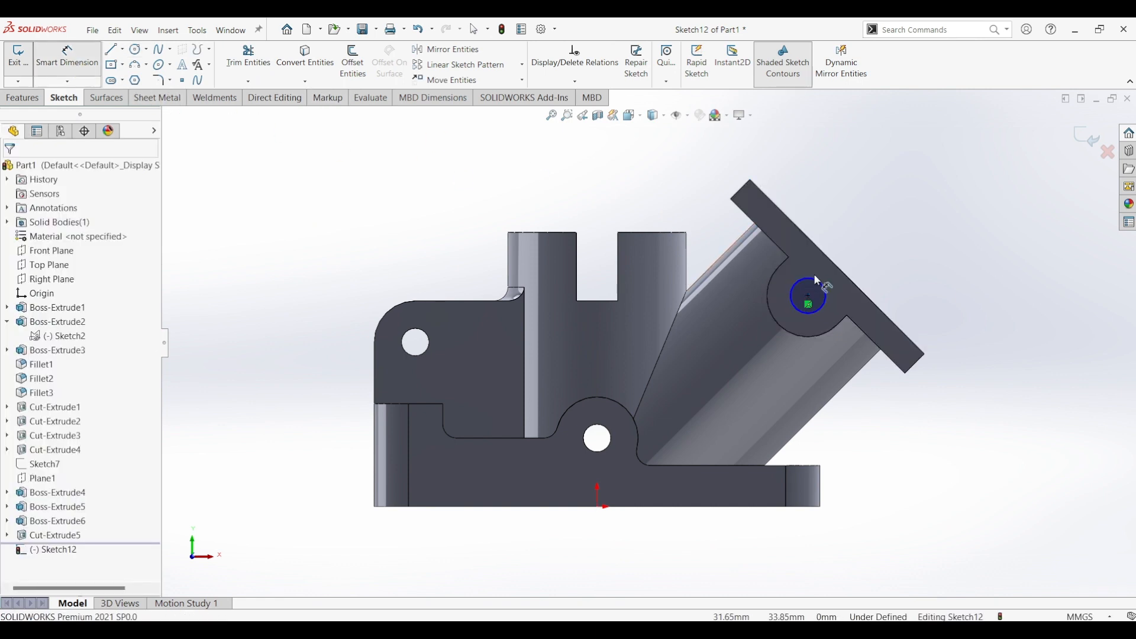
click(818, 279)
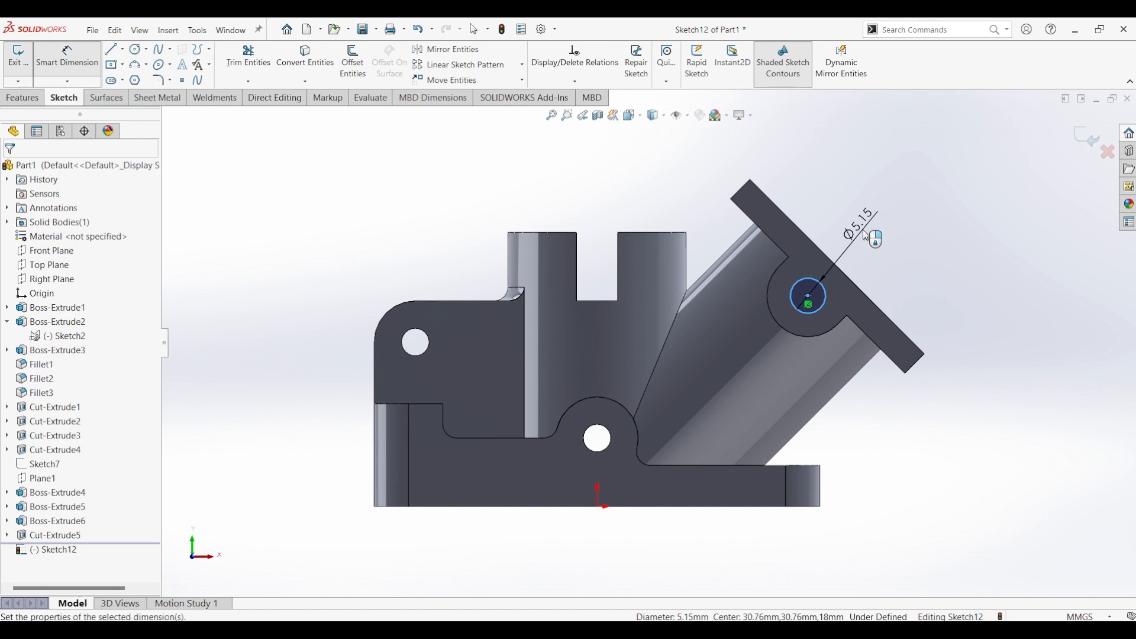
click(864, 231)
text(4)
key(Return)
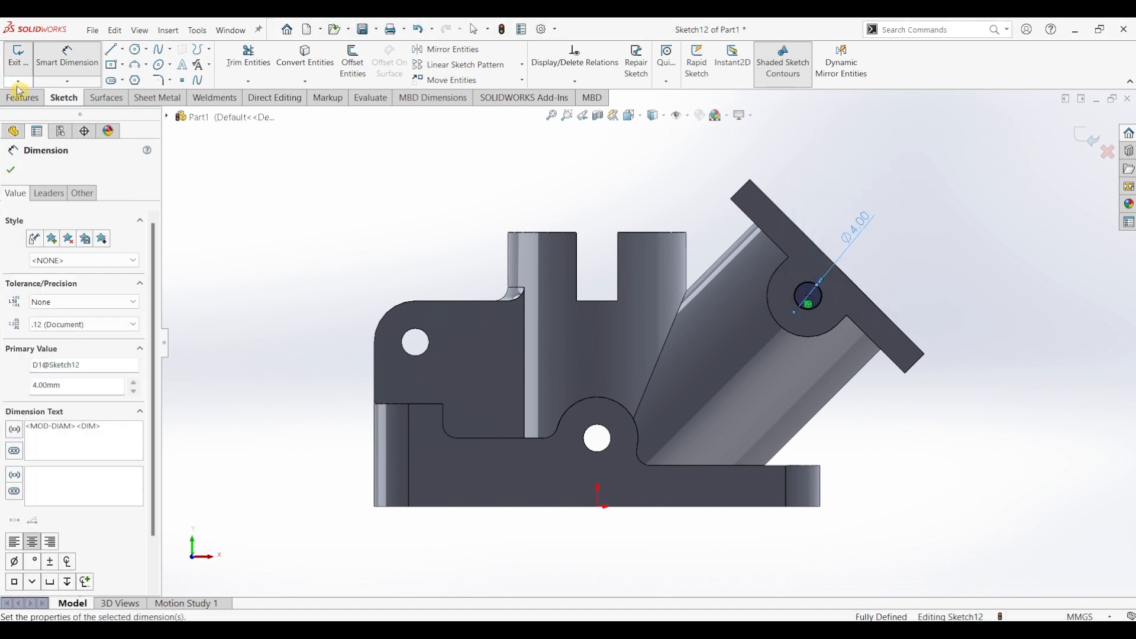
Cut-extrude the 4 mm circle through the cross boss with the Through All end condition.
click(16, 99)
click(194, 64)
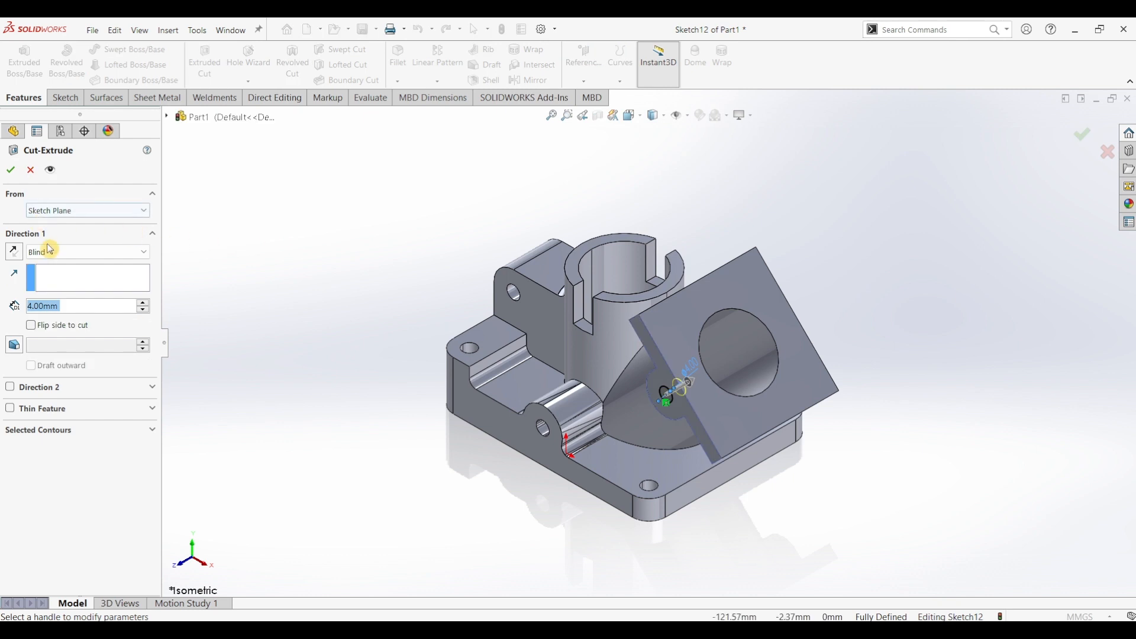
click(50, 251)
click(50, 275)
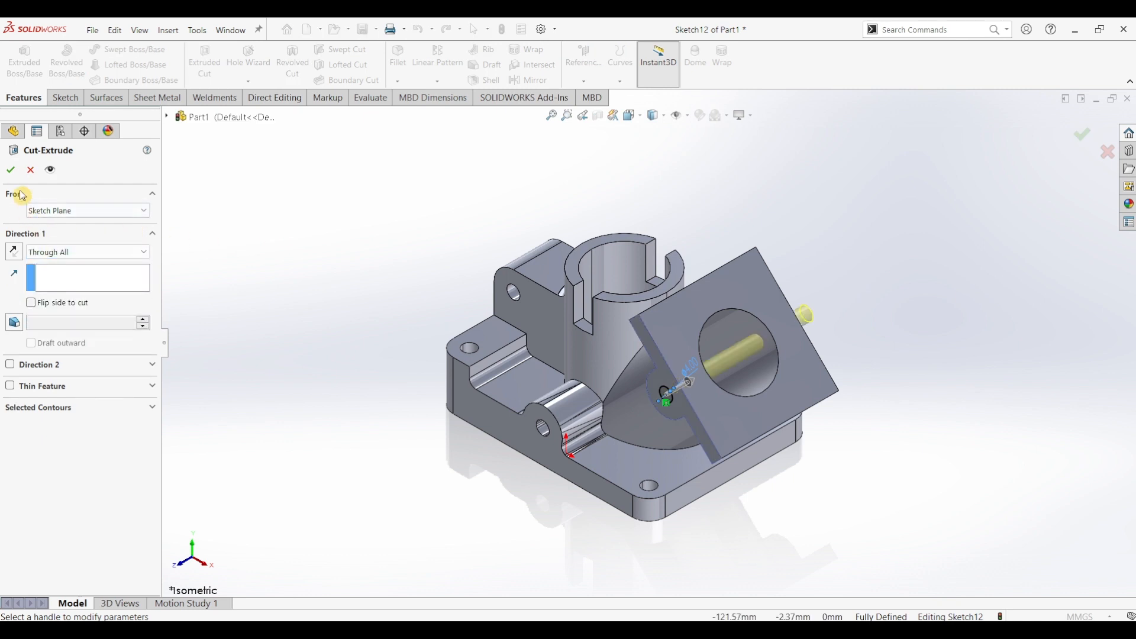
click(16, 173)
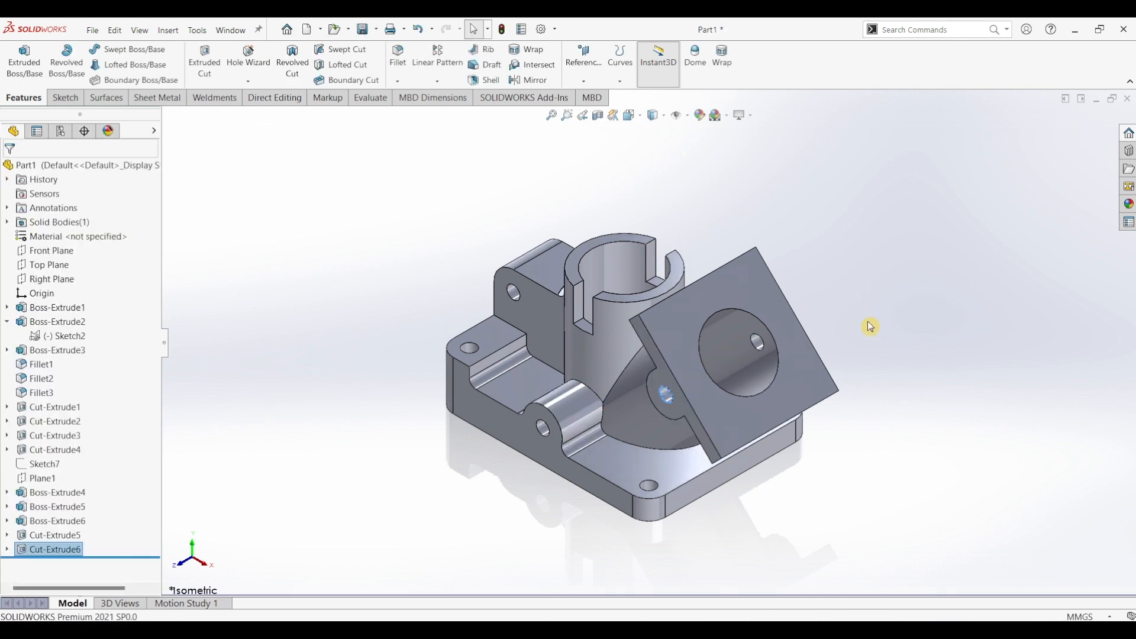
Fillet the four short corner edges of the inclined square plate with a 6 mm radius.
middle_drag(881, 326, 891, 347)
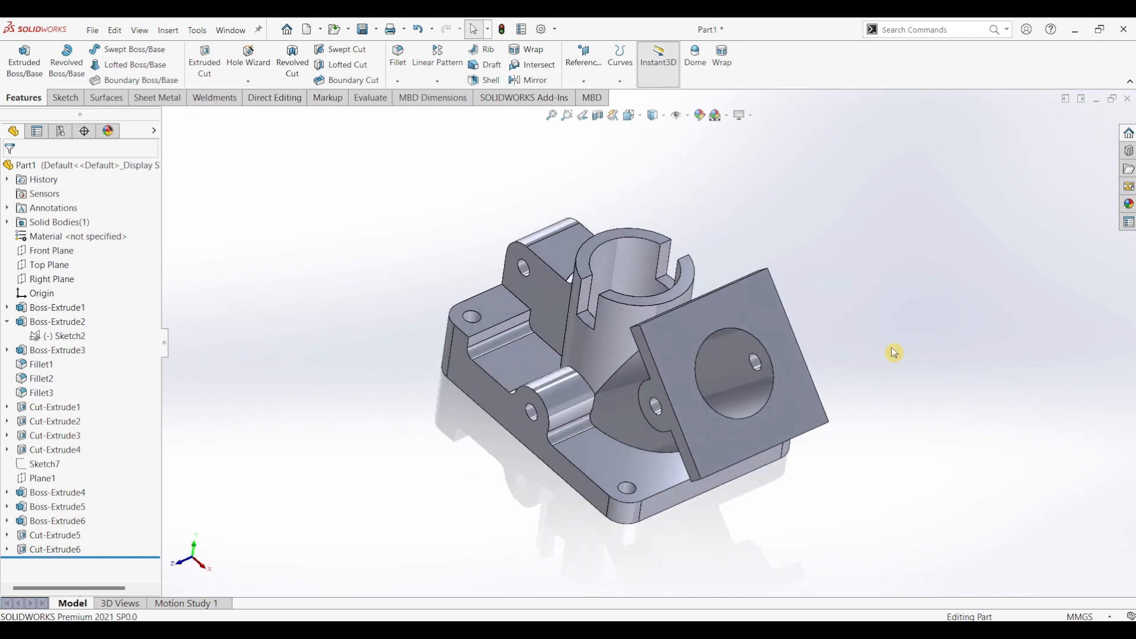
key(ctrl+7)
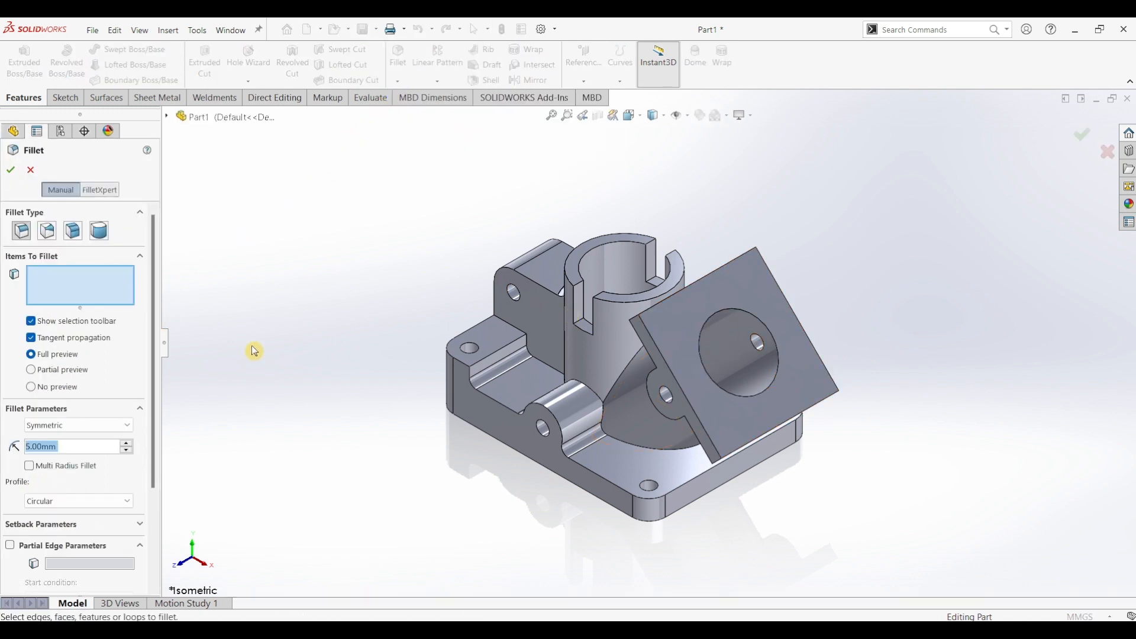
key(Up)
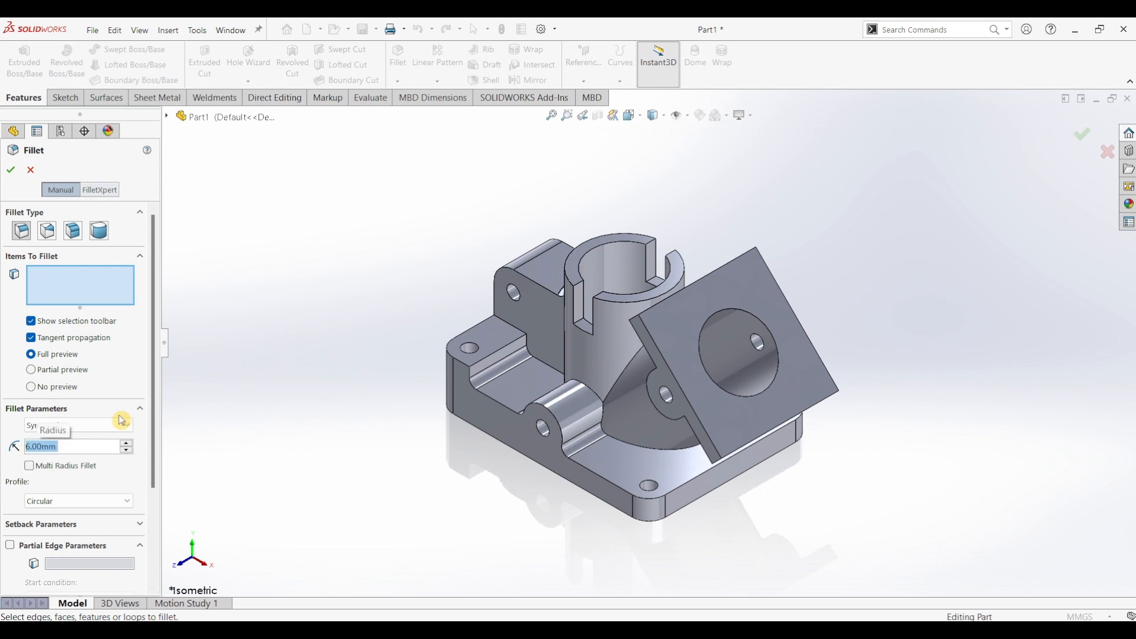
click(632, 322)
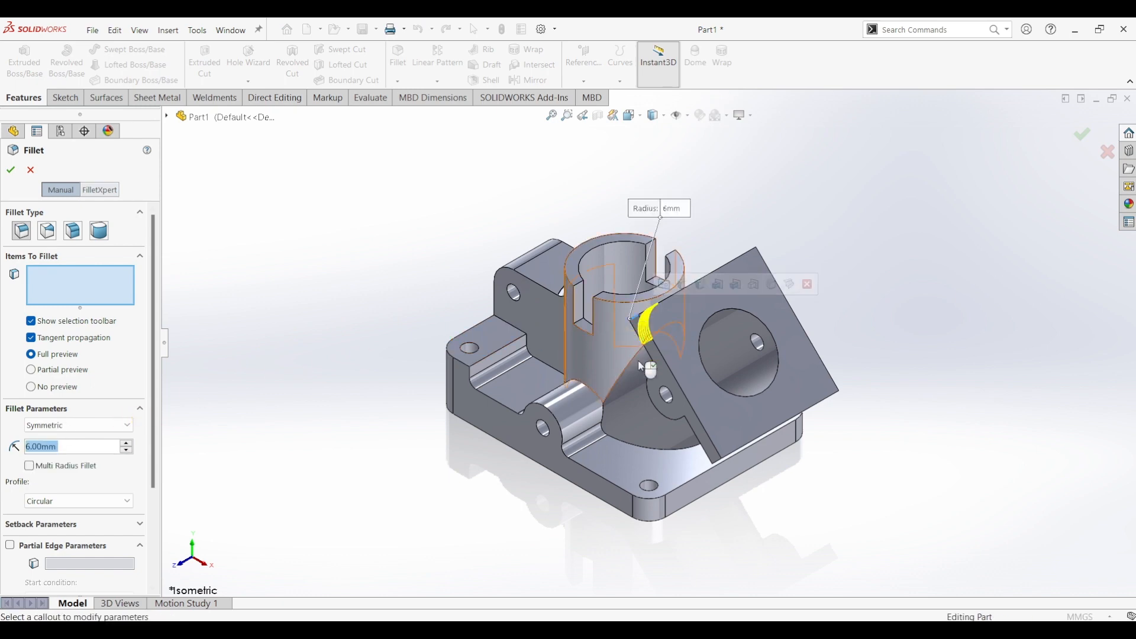
click(720, 467)
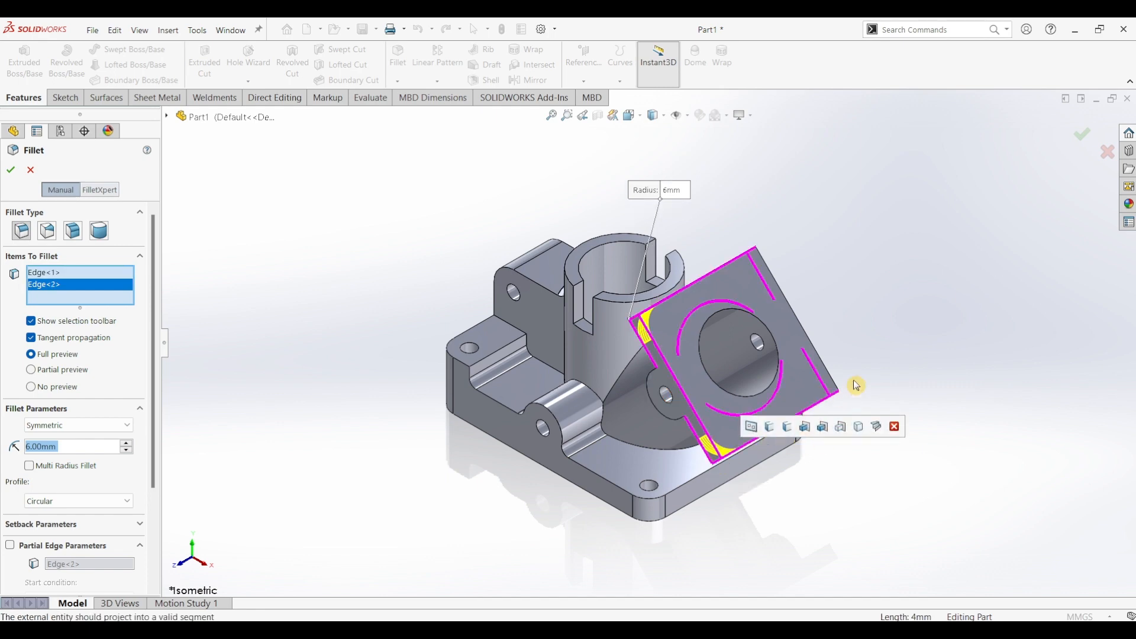
middle_drag(858, 386, 760, 353)
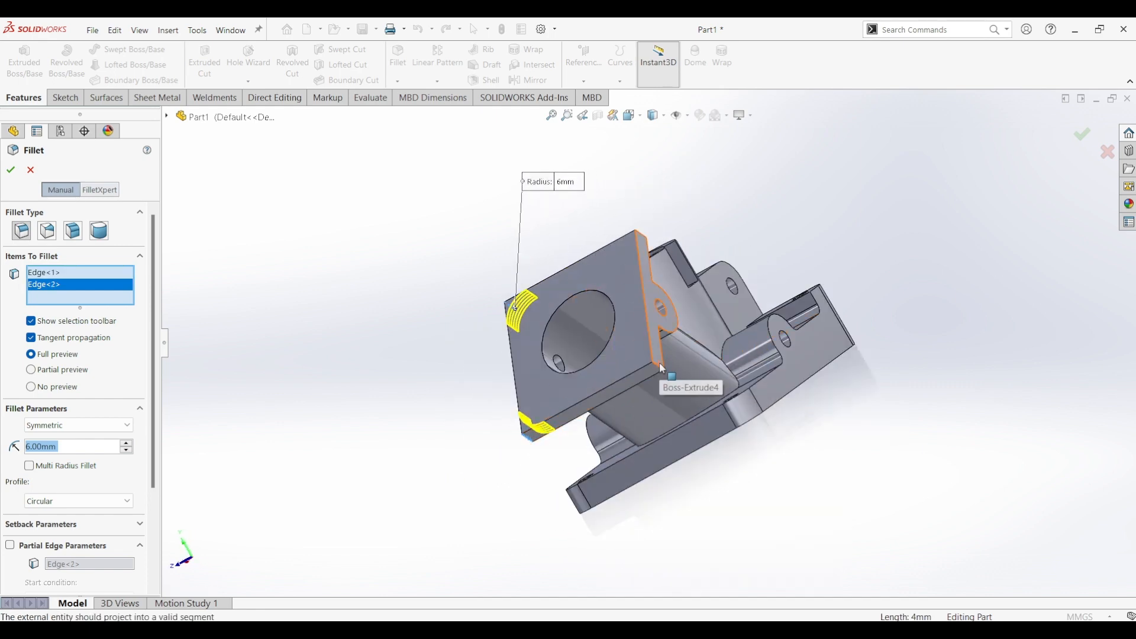
click(658, 364)
middle_drag(658, 364, 683, 370)
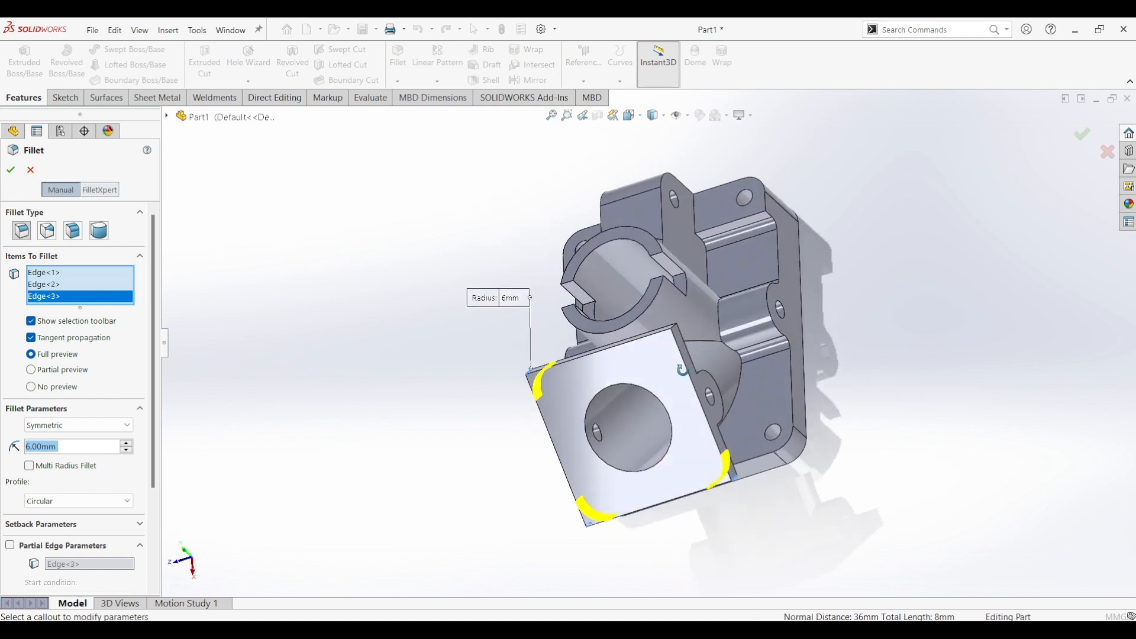
click(675, 329)
click(675, 330)
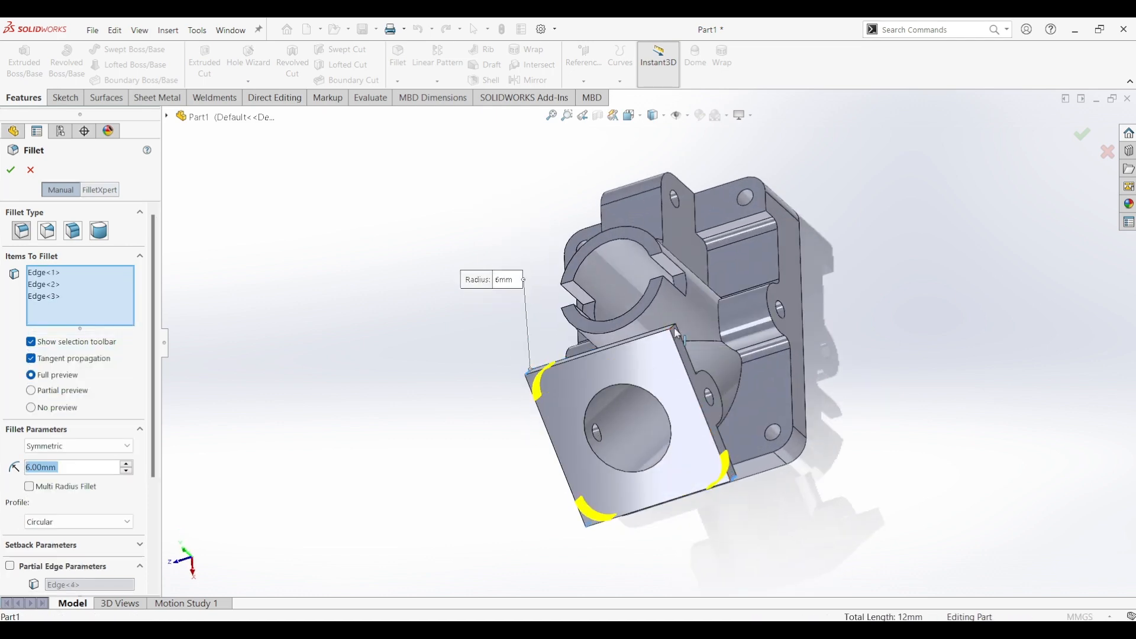
click(678, 333)
click(11, 175)
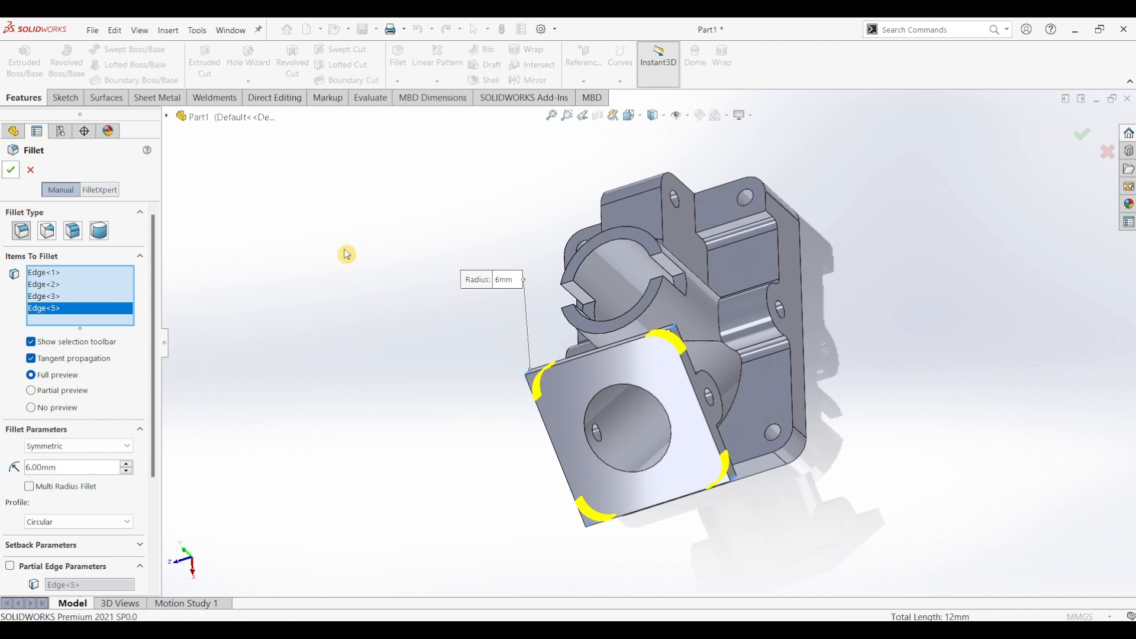
Sketch four circles about 5 mm in diameter on the inclined square plate's outer face, each concentric with one of its rounded corners.
click(576, 387)
click(508, 322)
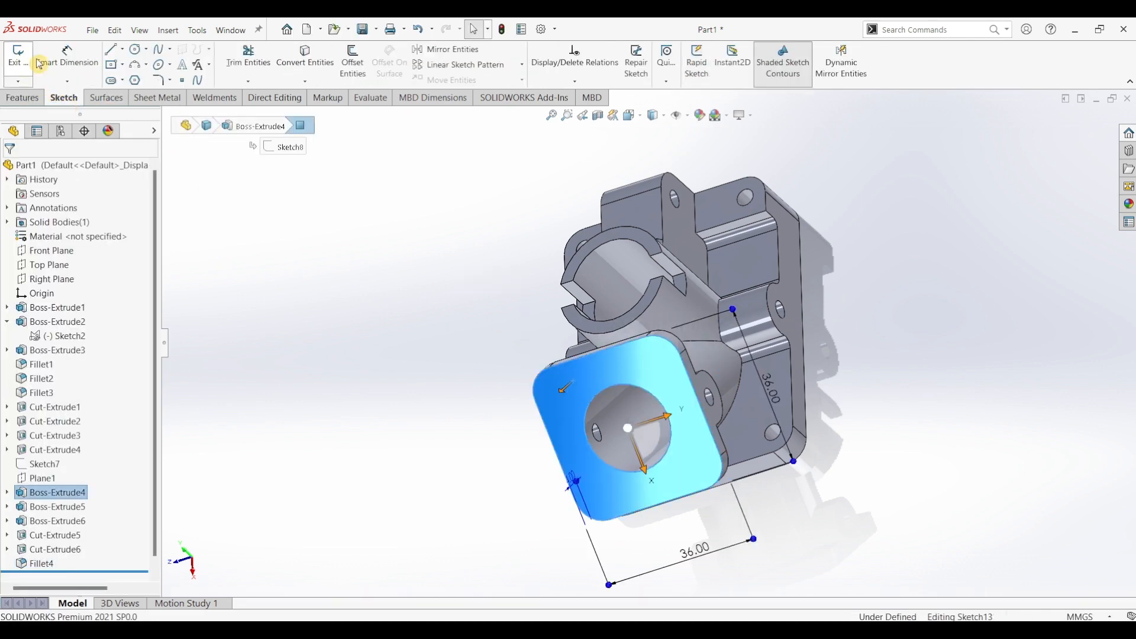
click(135, 49)
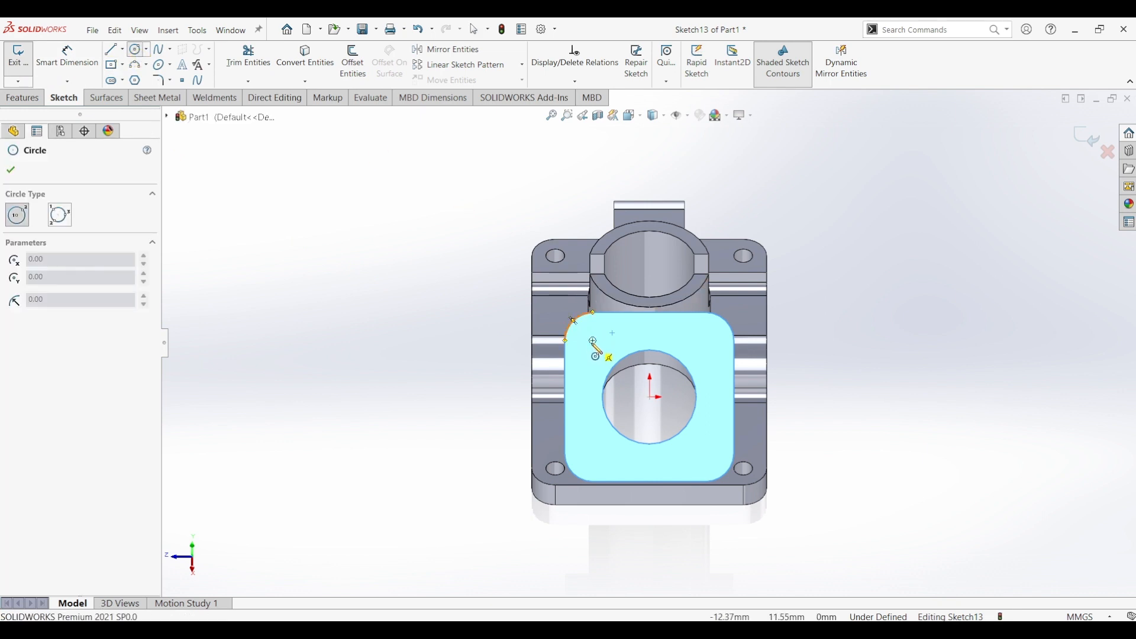
click(593, 341)
click(604, 348)
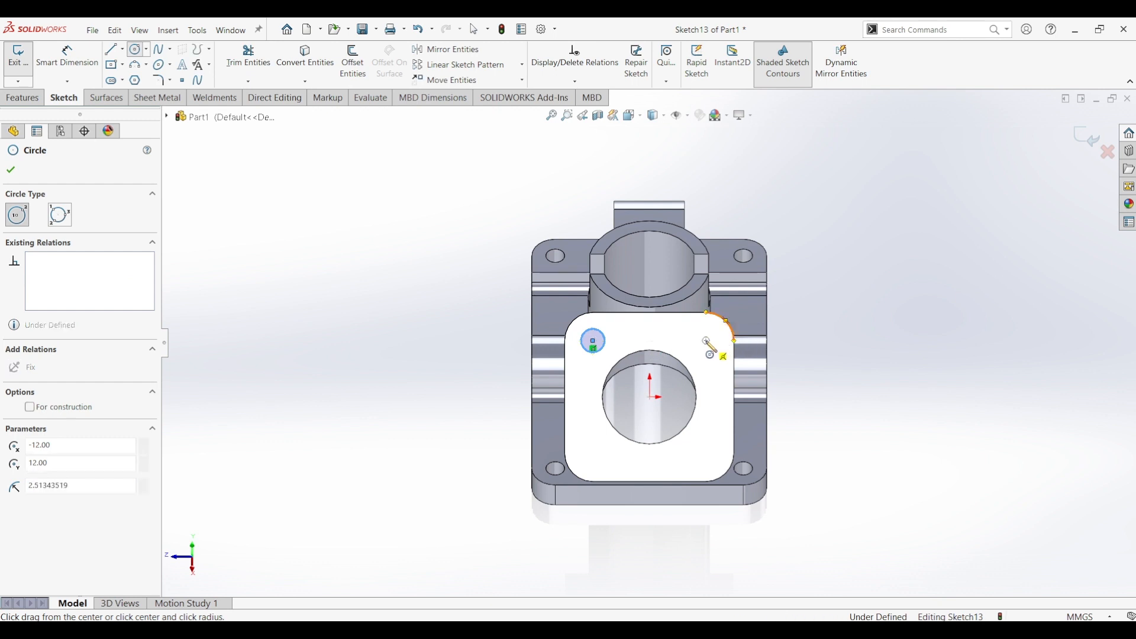
click(706, 341)
click(714, 354)
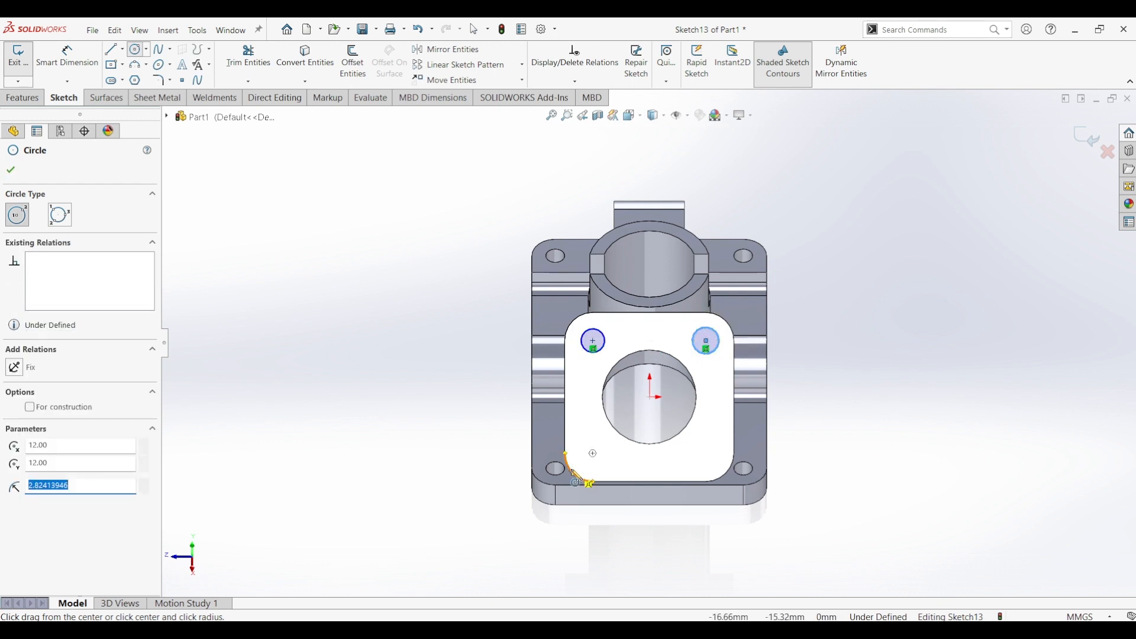
click(594, 454)
click(603, 463)
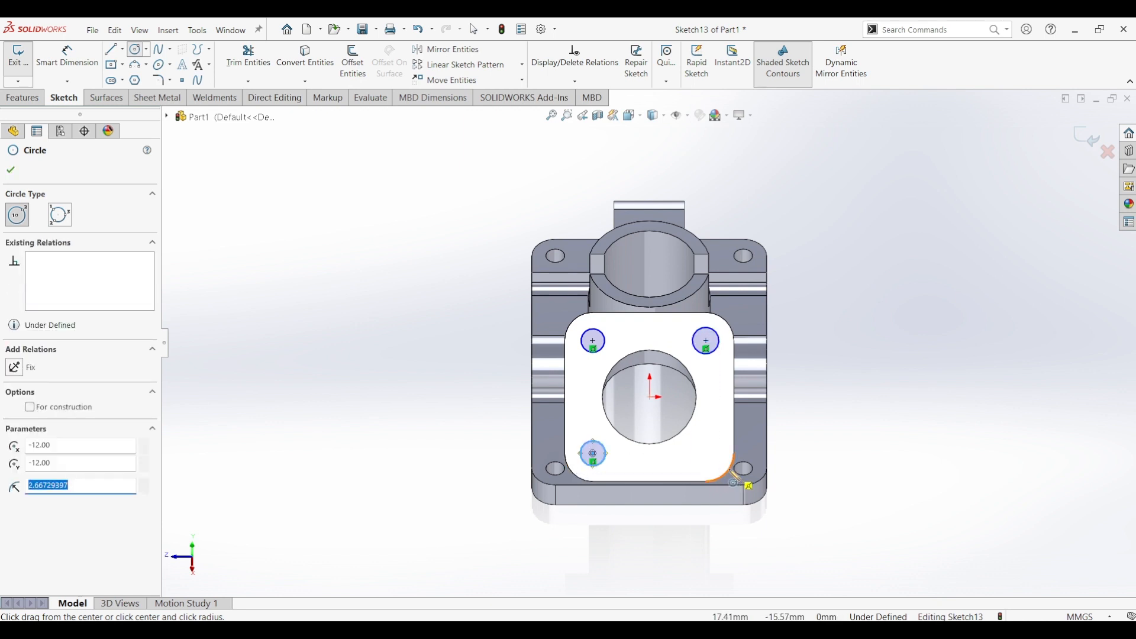
click(715, 464)
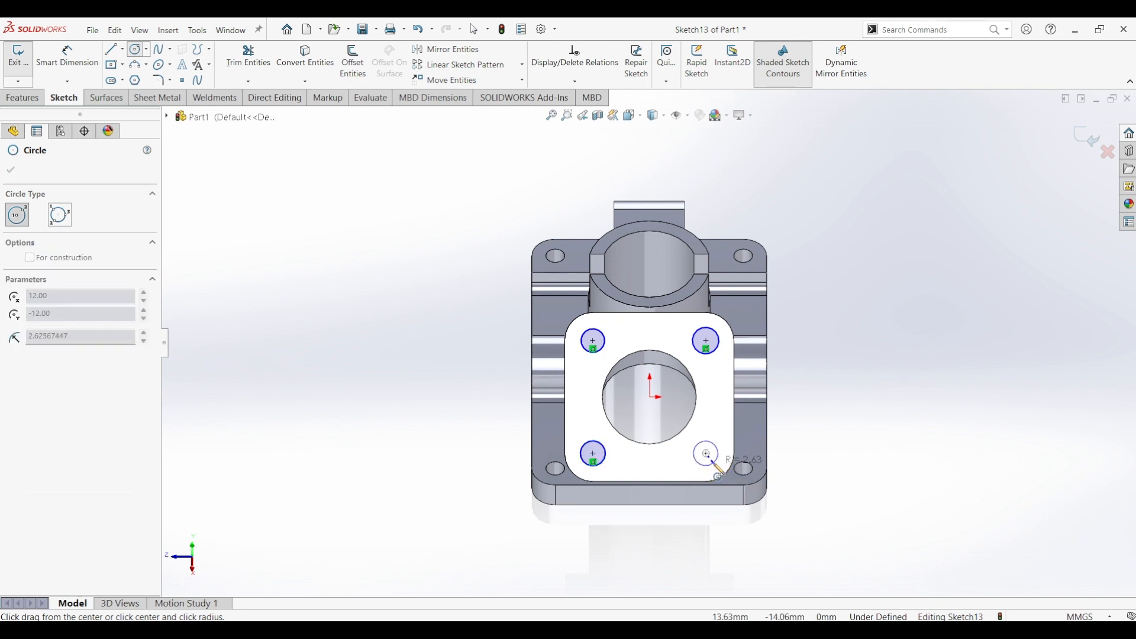
key(Escape)
Dimension the upper-left corner circle on the inclined plate with a diameter of 6 mm.
key(d)
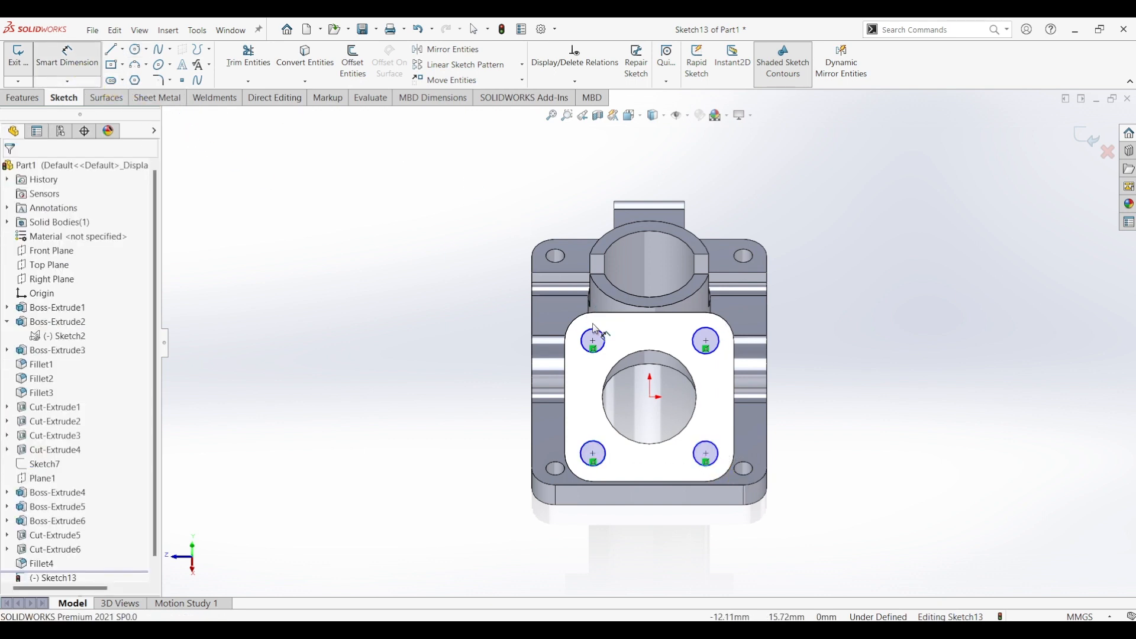
click(585, 333)
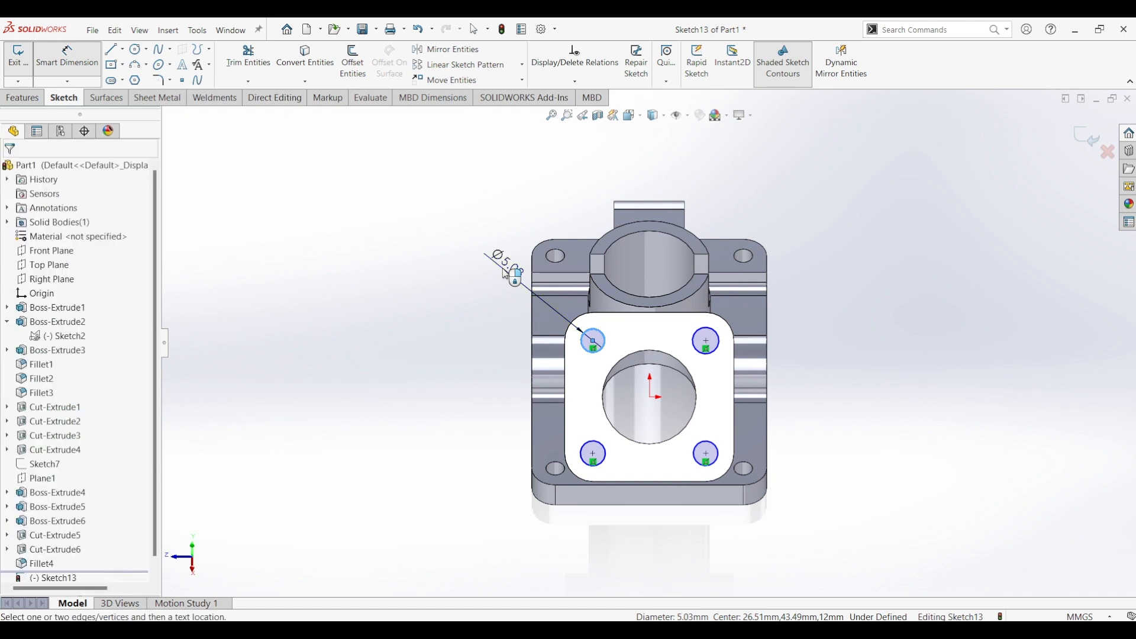
click(497, 256)
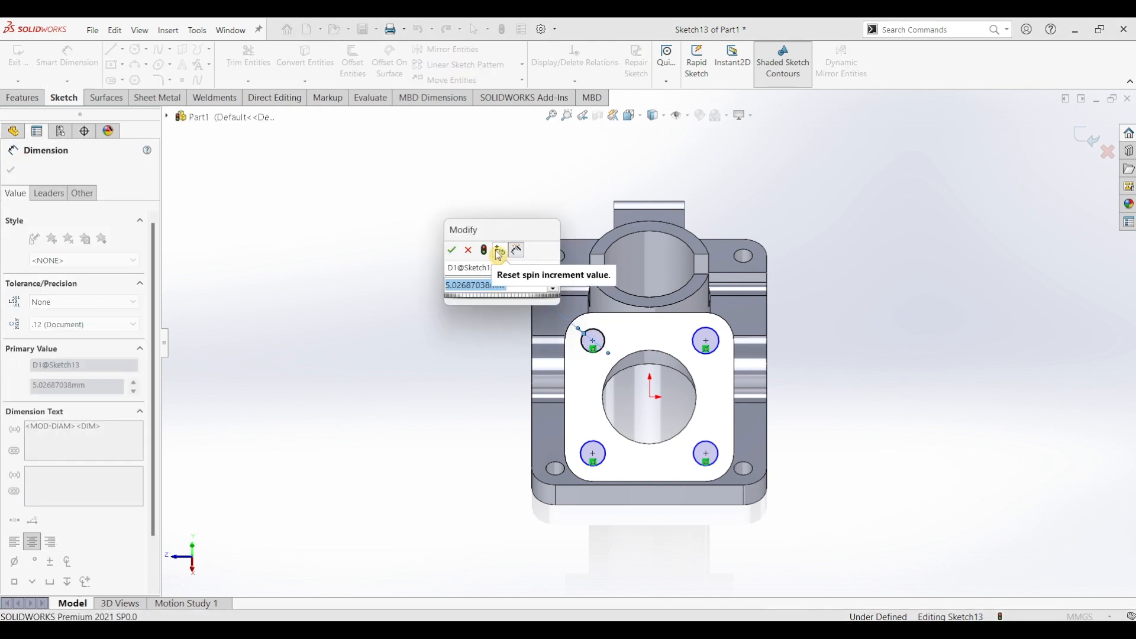
text(6)
key(Return)
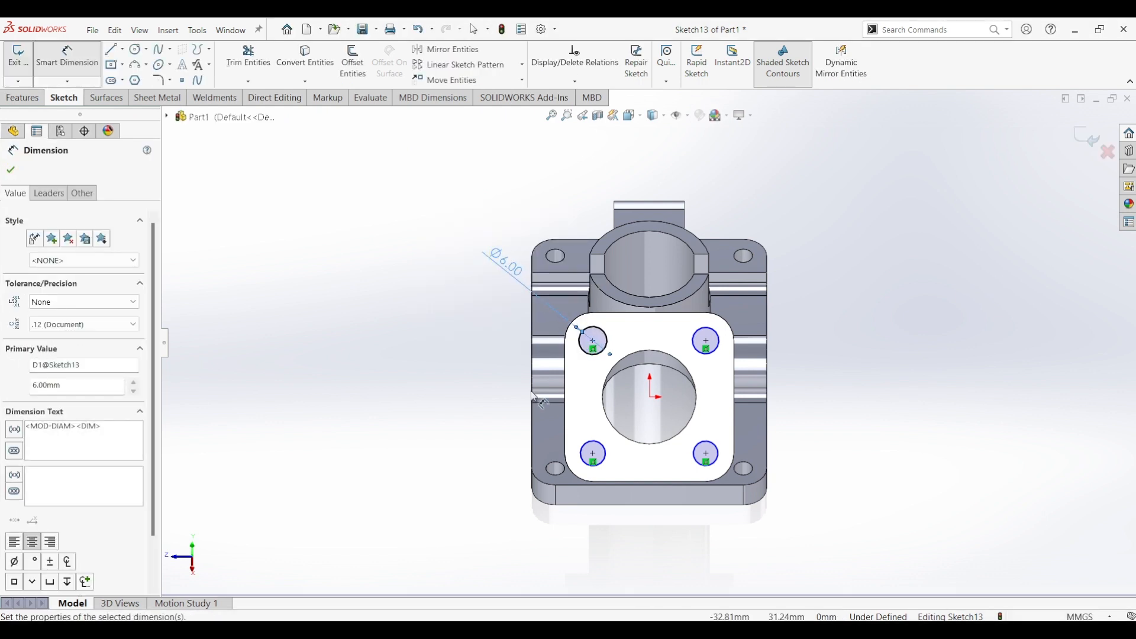
Check the corner hole size in the Part112dwg PDF drawing and set the upper-left circle's diameter to 4 mm.
key(alt+Tab)
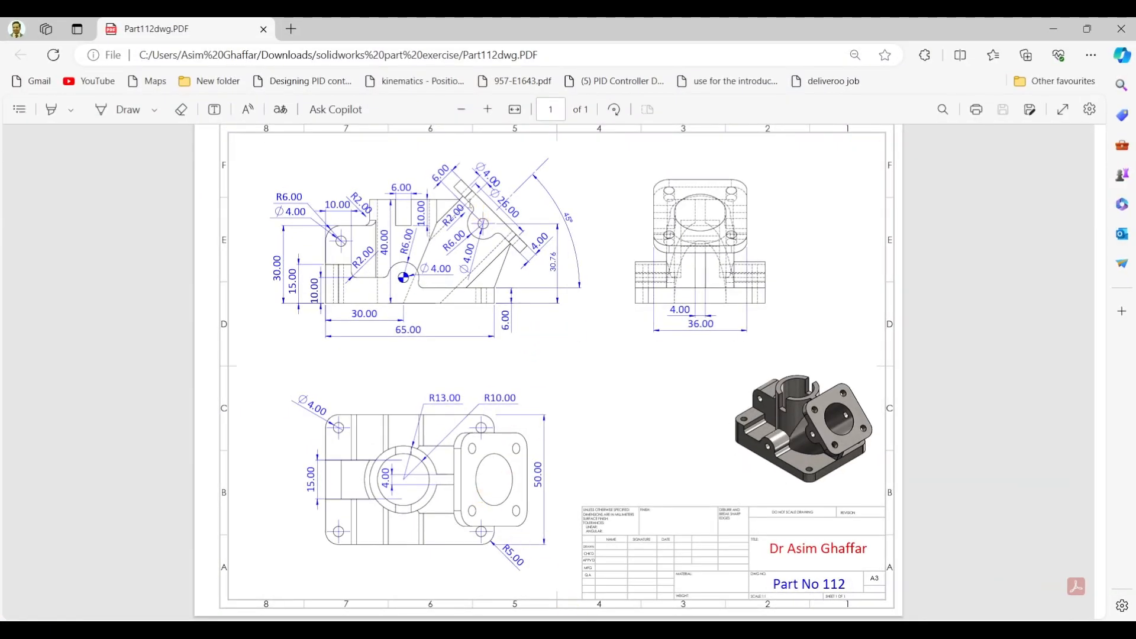
click(1062, 28)
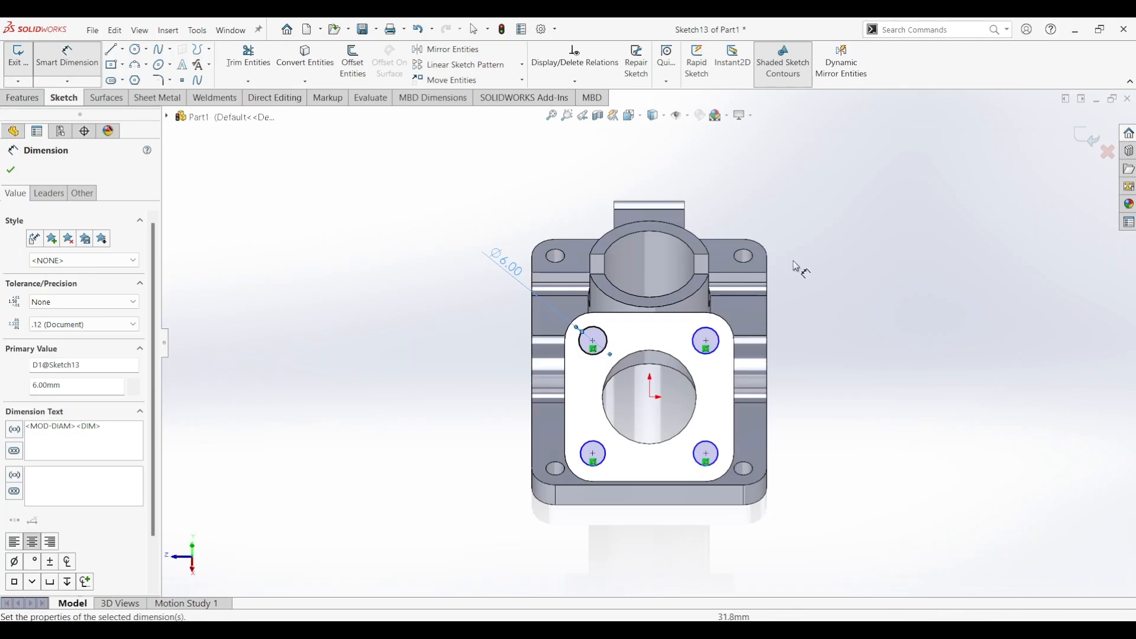
click(515, 263)
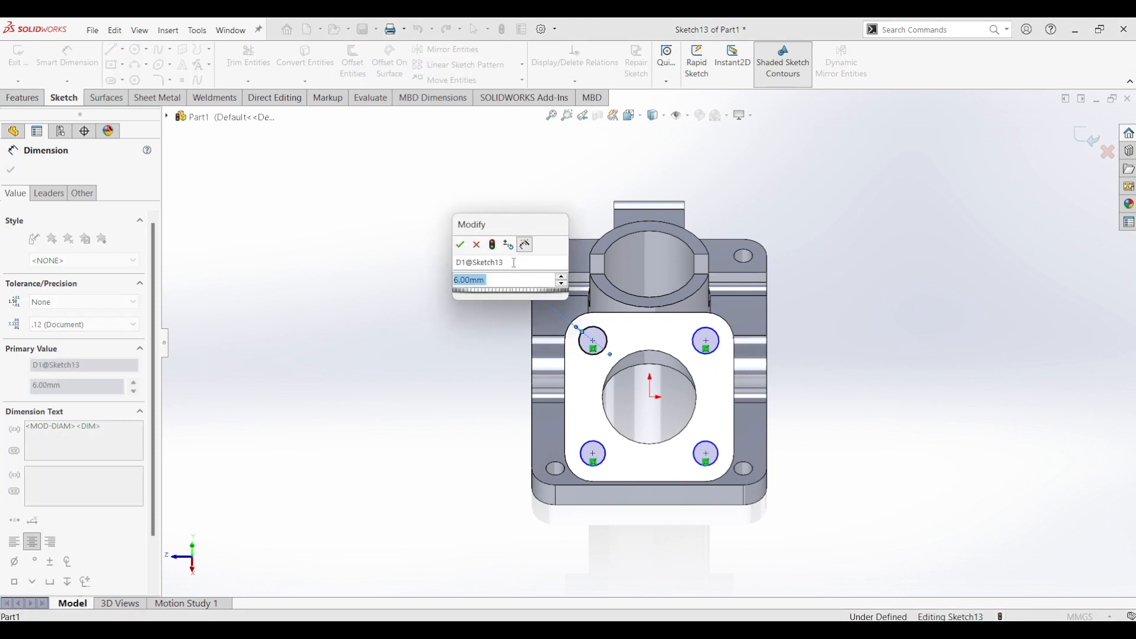
text(4)
key(Return)
key(Escape)
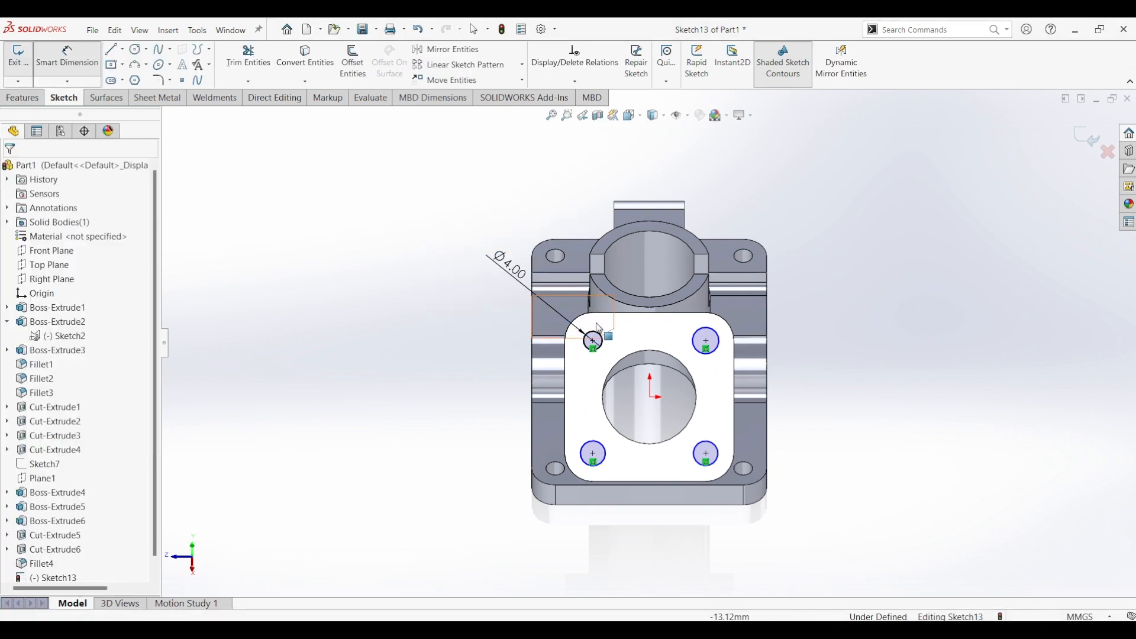
Add an Equal relation between the four corner circles on the inclined plate.
click(603, 340)
ctrl+click(710, 329)
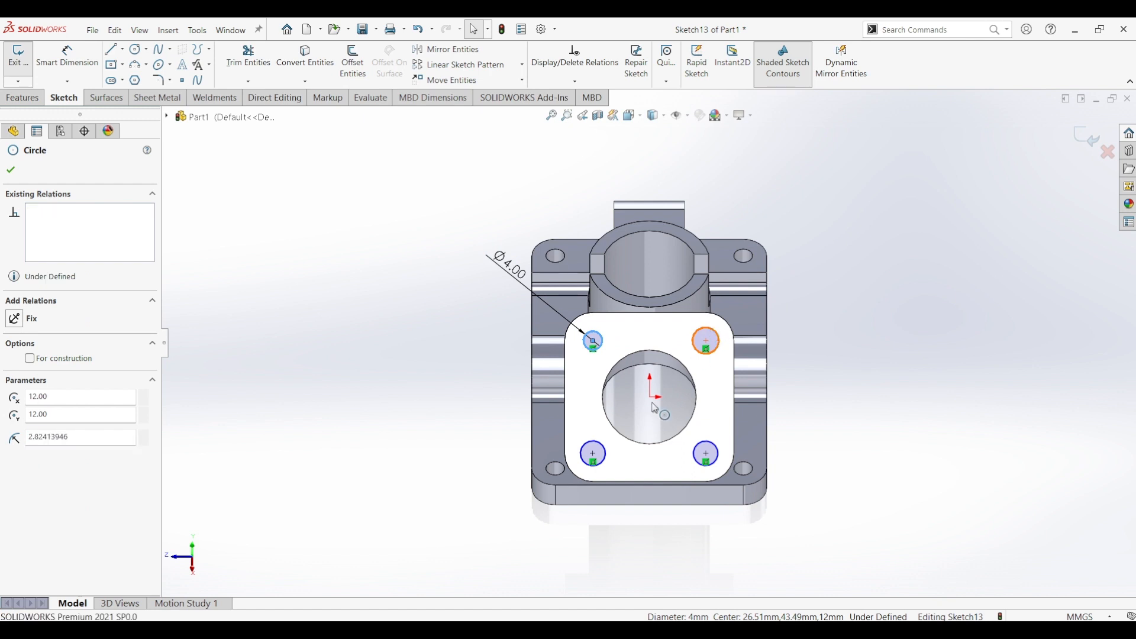
ctrl+click(604, 449)
ctrl+click(707, 453)
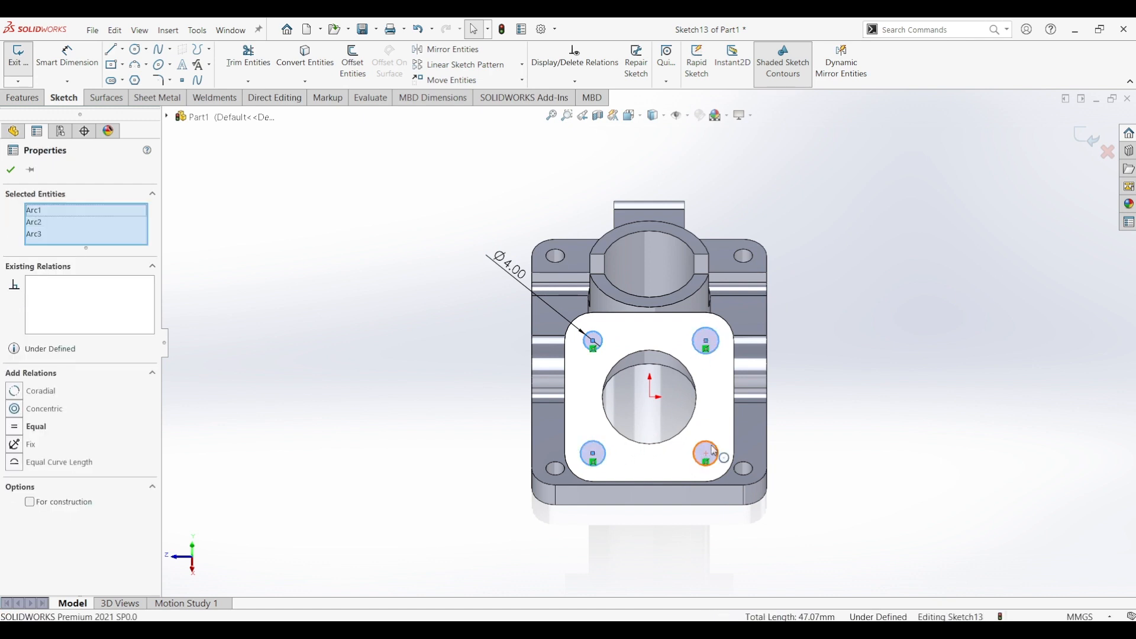
click(782, 395)
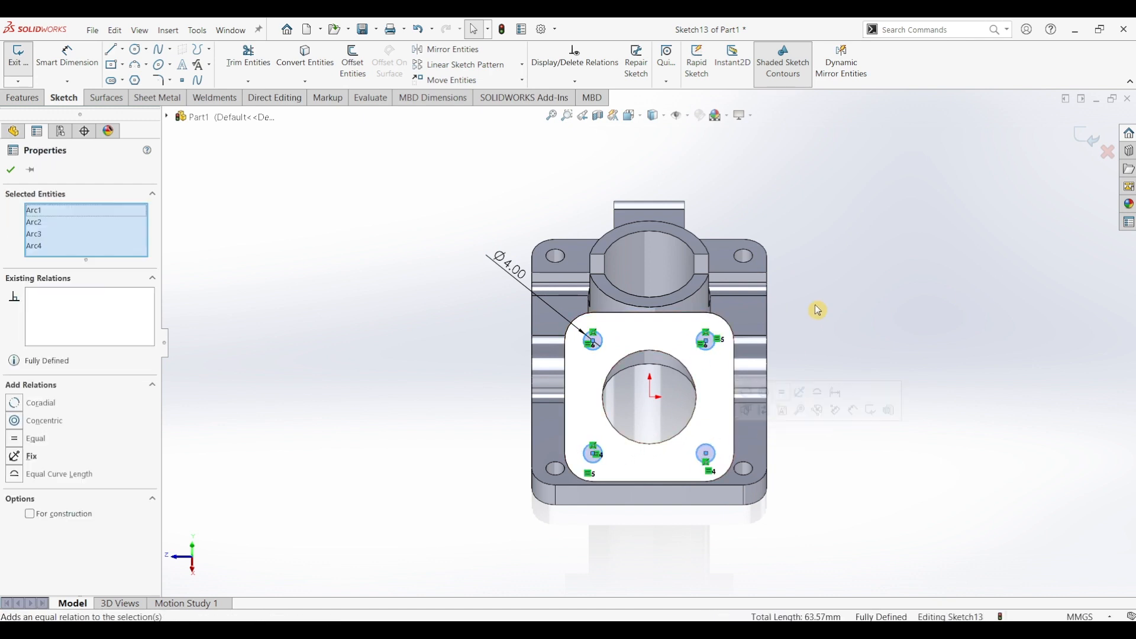
Cut-extrude the four 4 mm corner circles through the inclined plate with the Up To Next end condition.
click(24, 98)
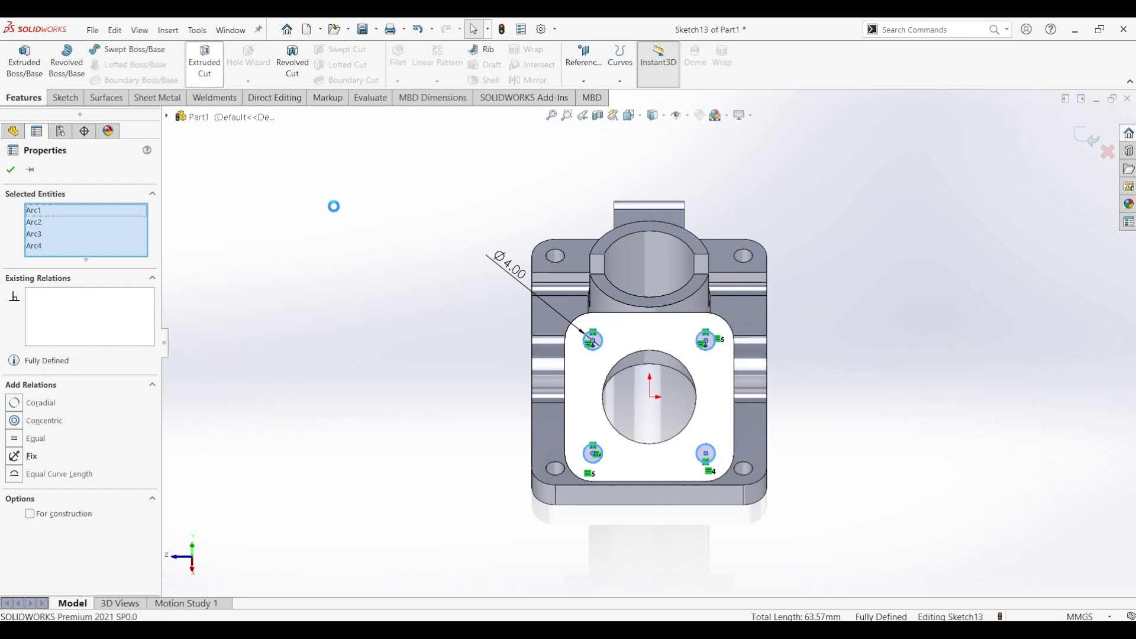
middle_drag(302, 253, 272, 267)
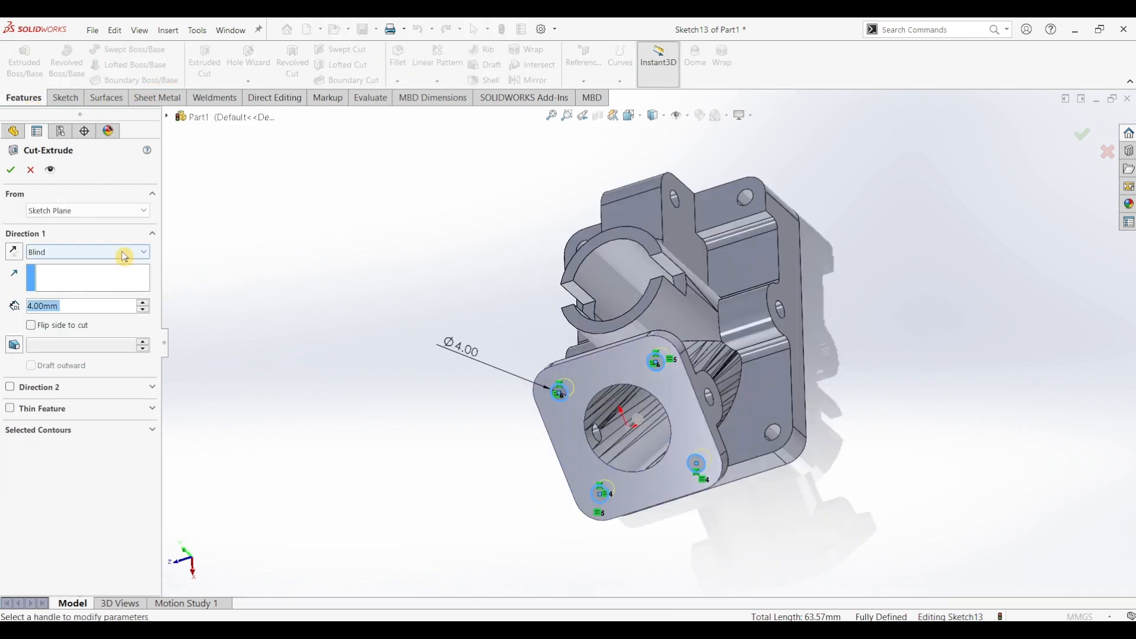
click(114, 252)
click(78, 295)
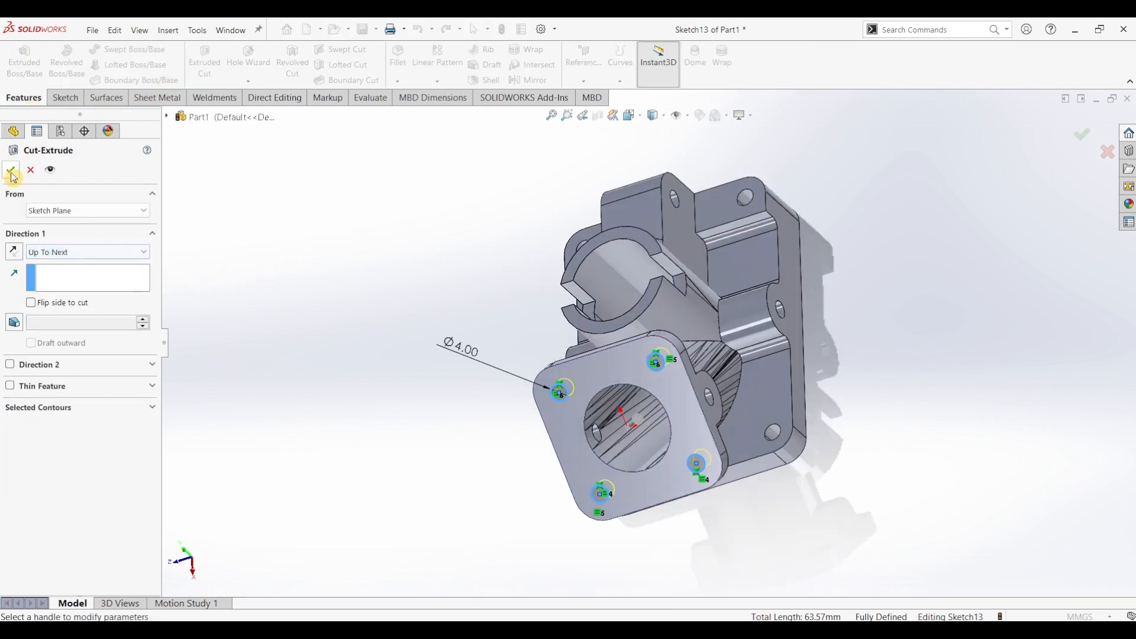
key(Return)
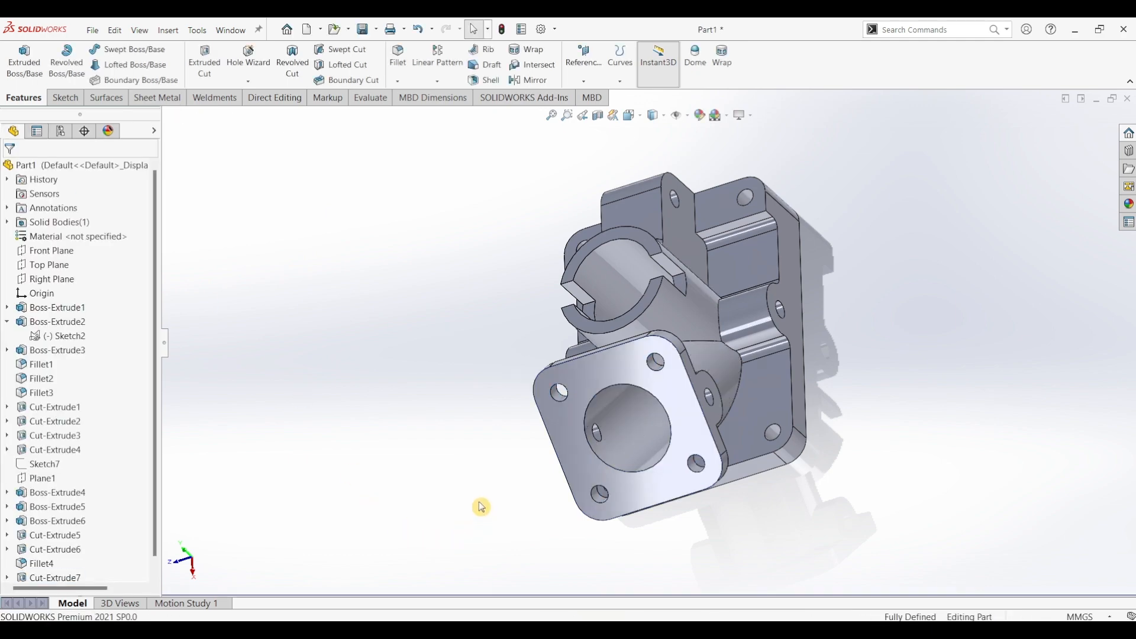
Show the part in isometric view and apply the first Steel appearance from the Metal category to it.
middle_drag(480, 505, 550, 470)
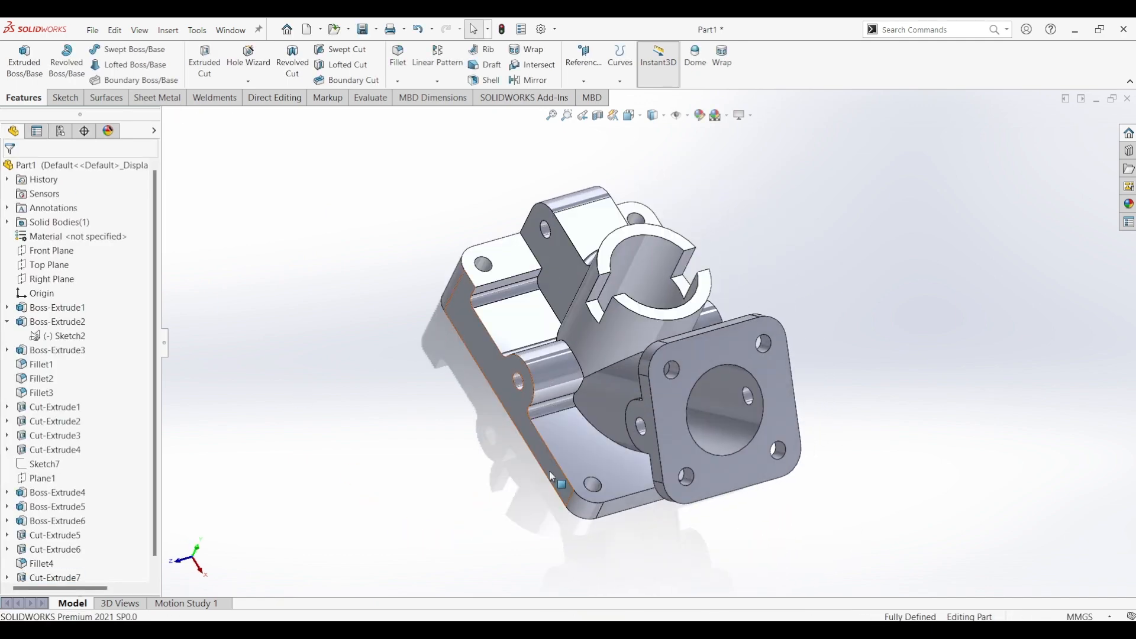
key(ctrl+7)
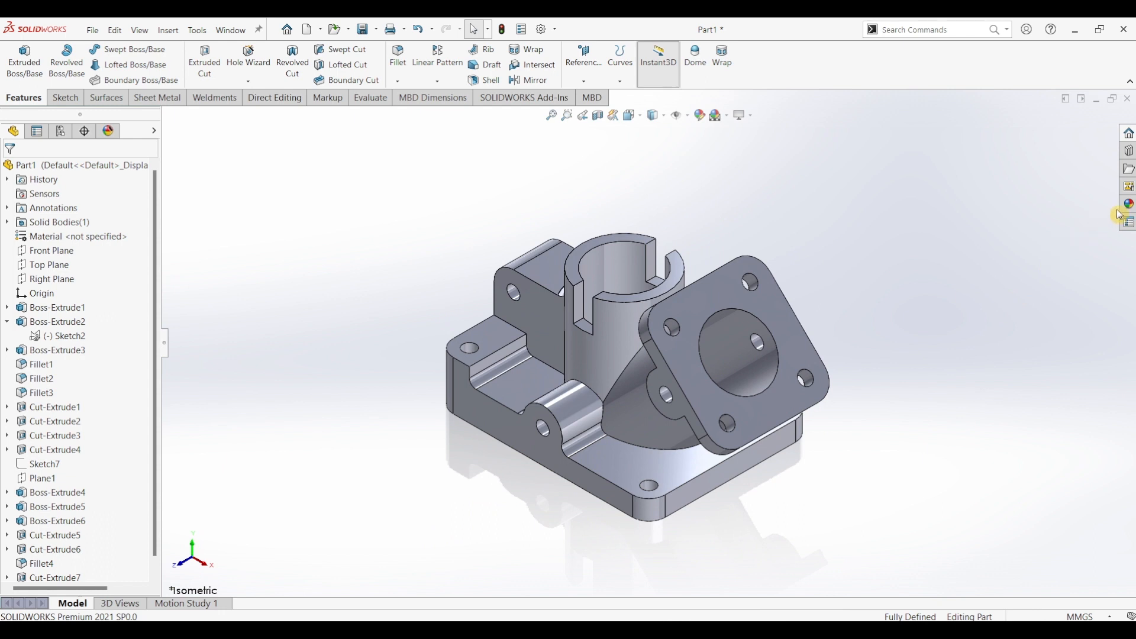
click(1129, 204)
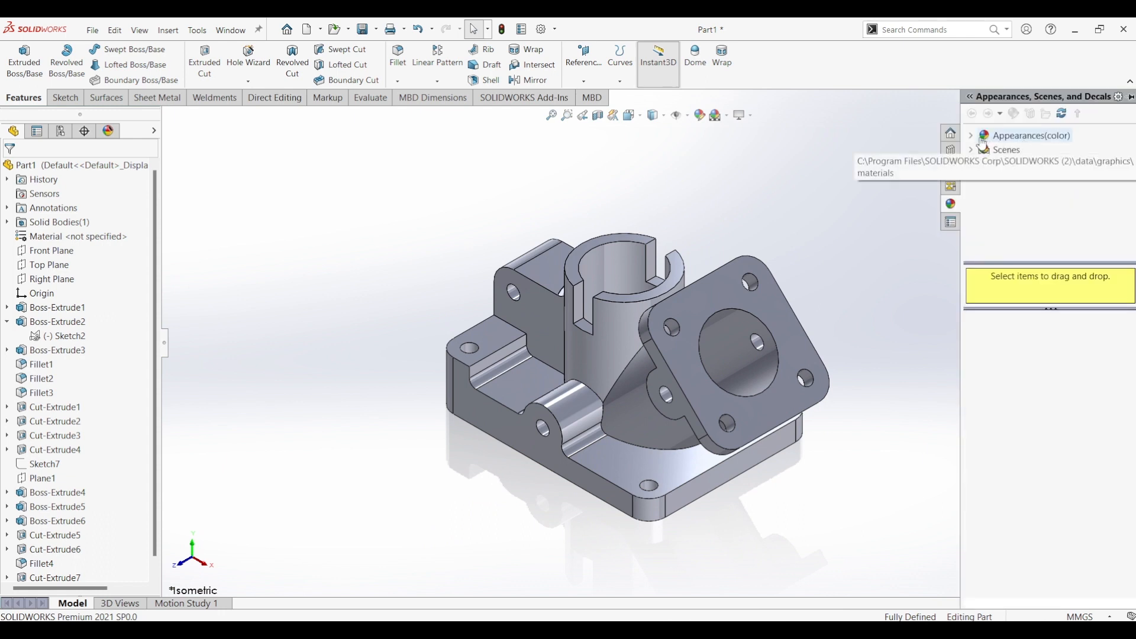
click(972, 138)
click(985, 165)
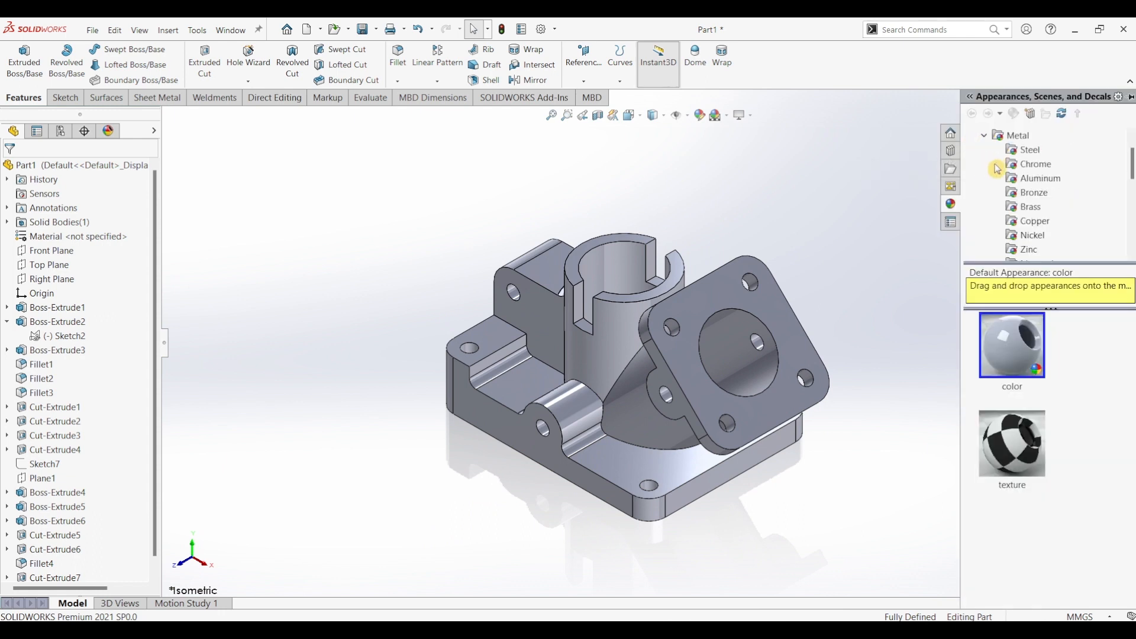
click(1024, 152)
double_click(1012, 345)
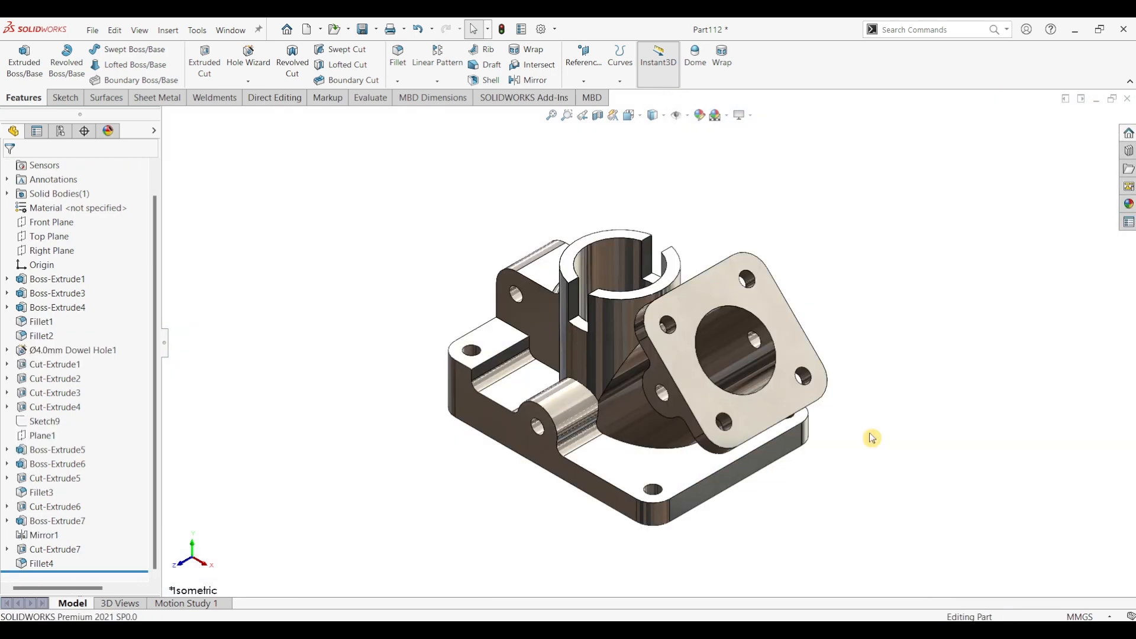
Sketch a horizontal line about 8.8 mm long on the Front Plane, from the vertical tube's upper outer corner to the inclined cylinder's edge.
scroll(869, 439, down, 2)
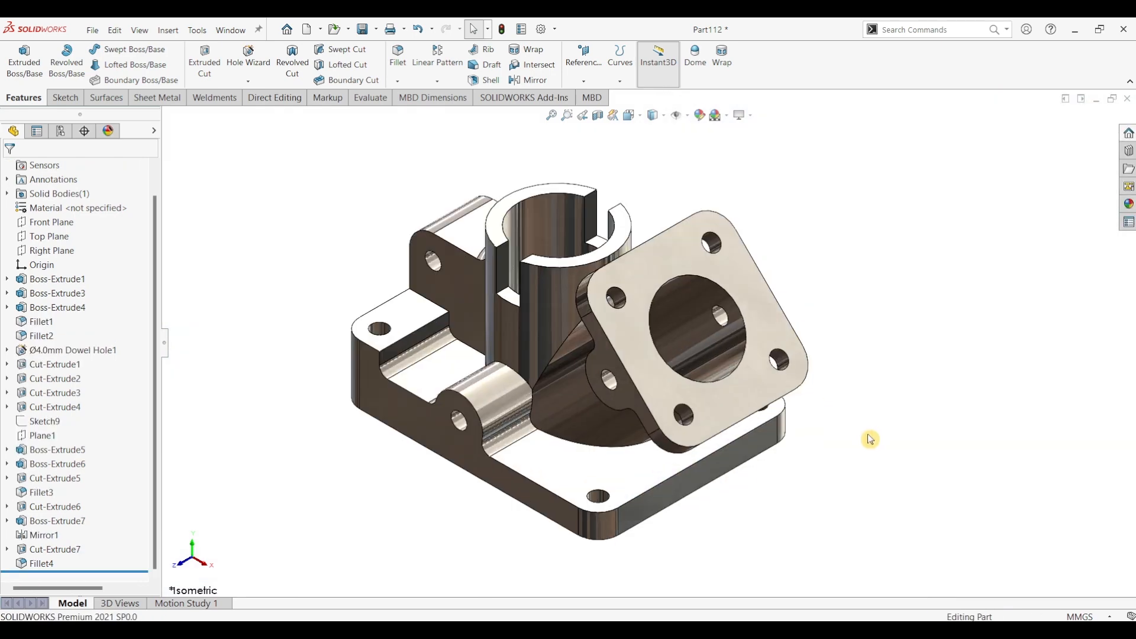
click(55, 225)
click(65, 97)
click(19, 57)
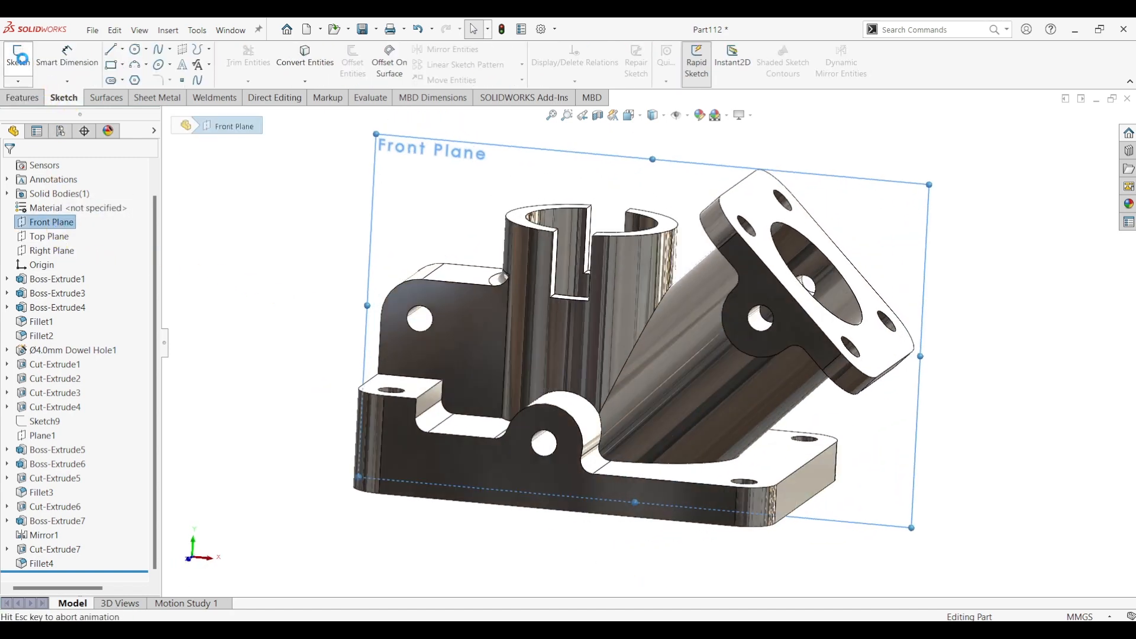
click(110, 48)
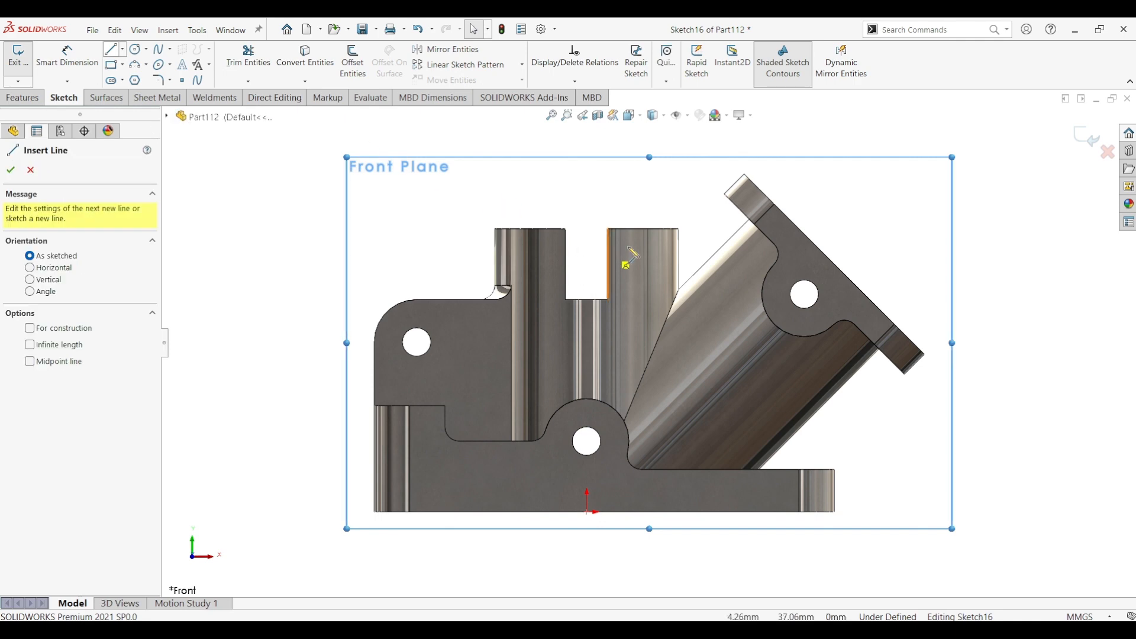
click(680, 229)
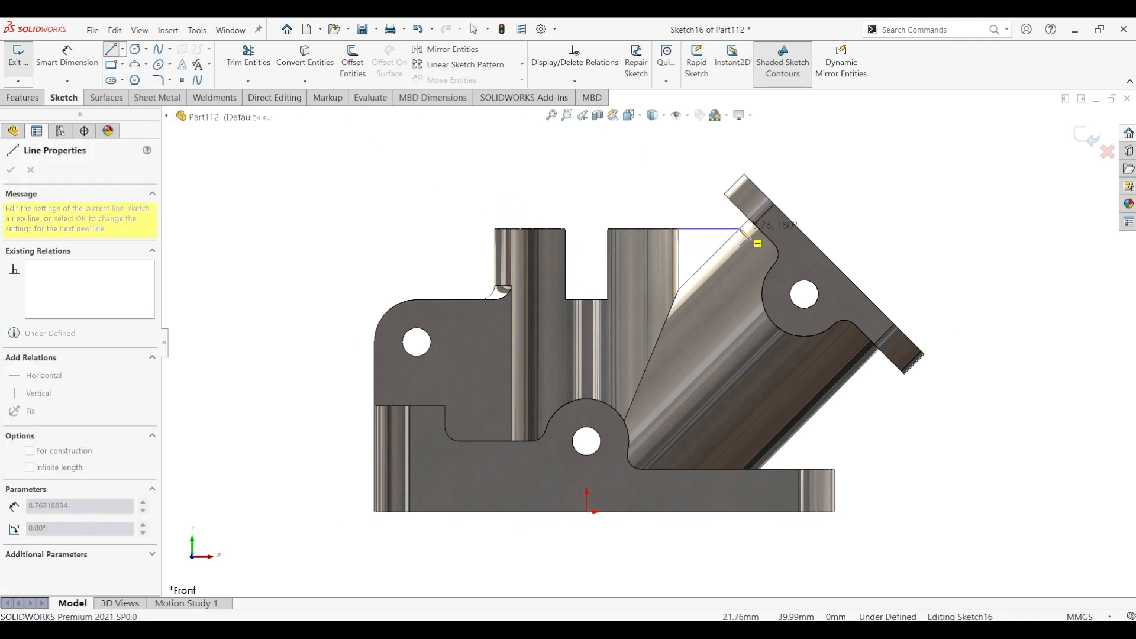
click(741, 230)
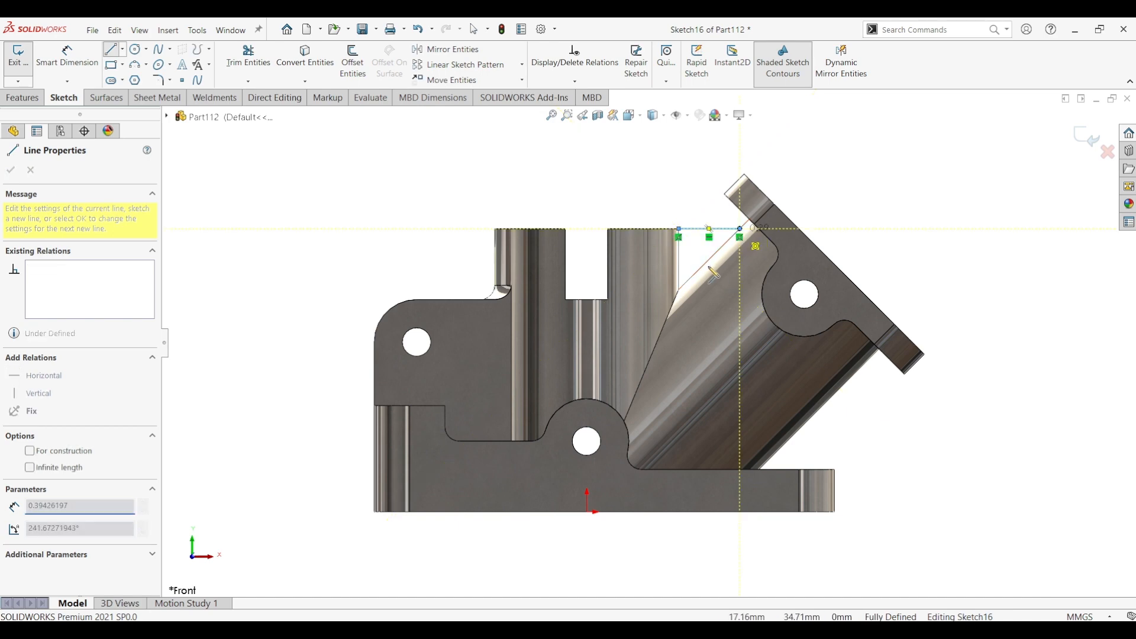
key(Escape)
Create a 4 mm thick rib, centred on the sketched horizontal line, between the vertical tube and the inclined cylinder.
click(29, 101)
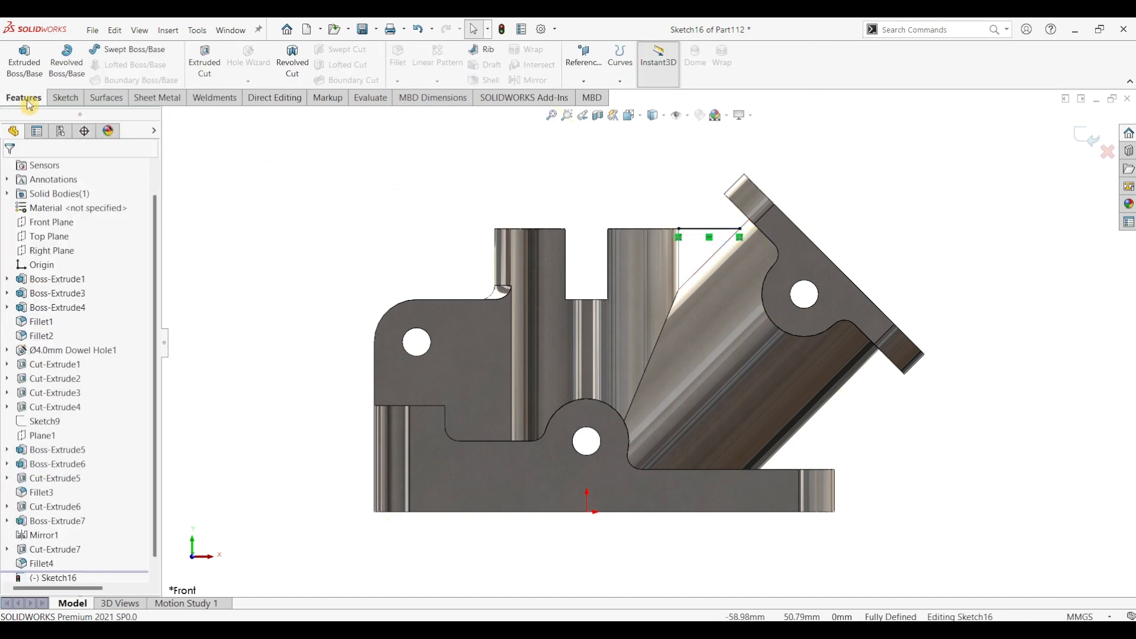
click(484, 53)
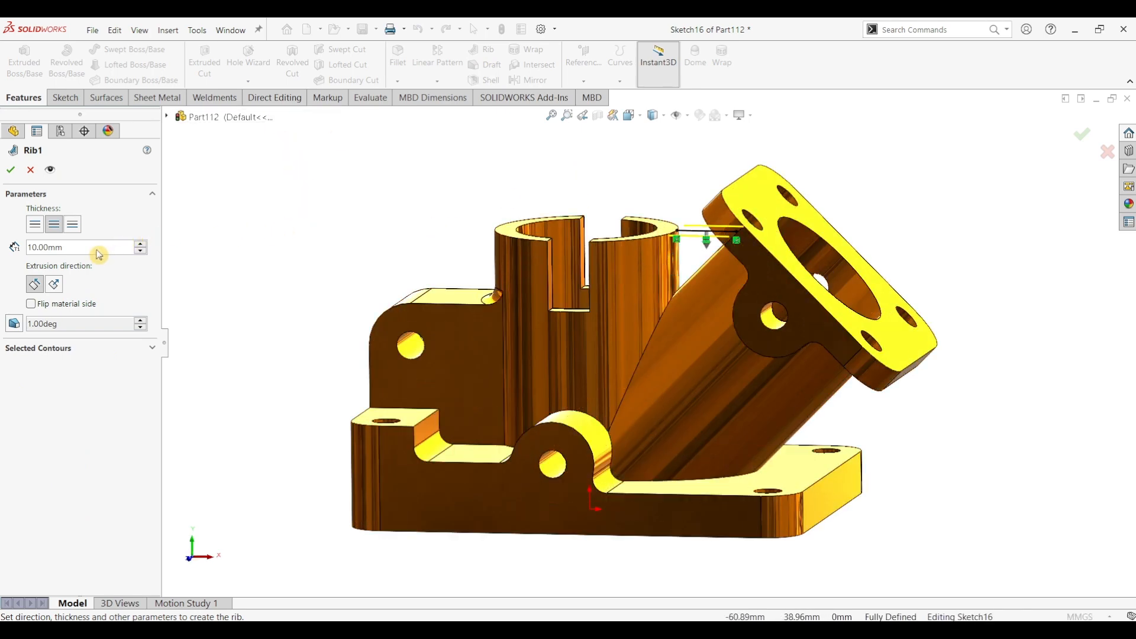
text(4)
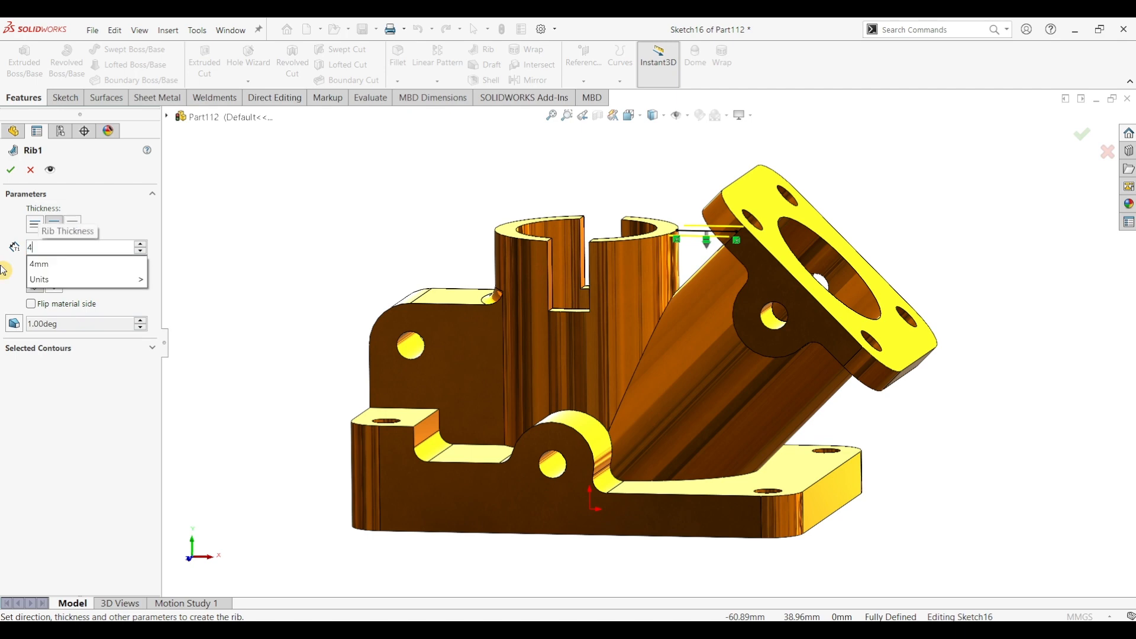
key(Return)
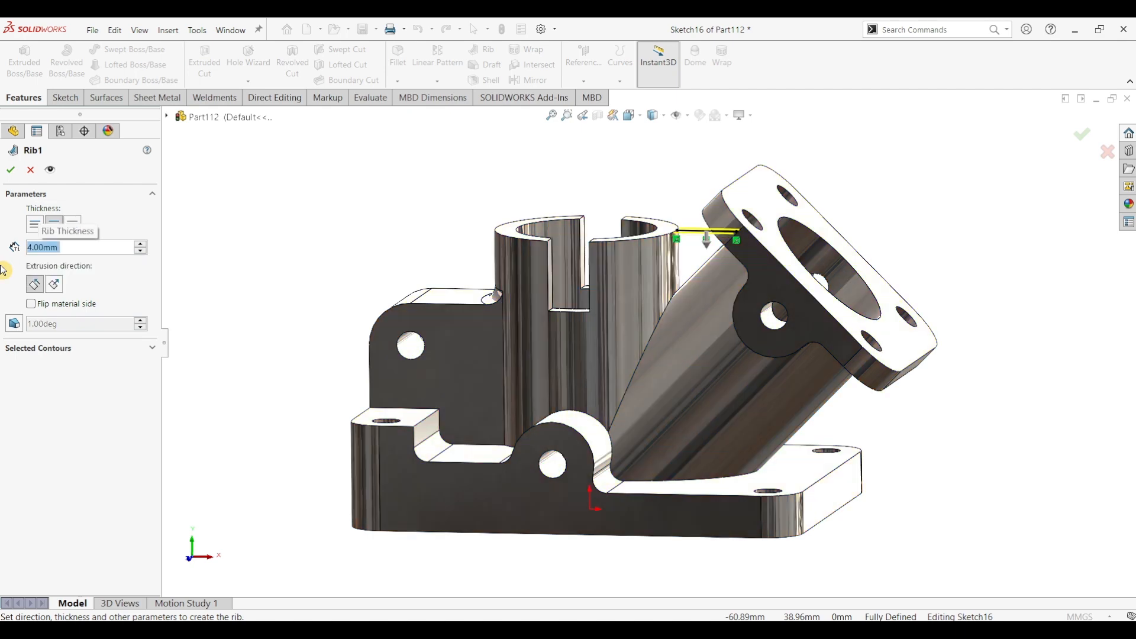
click(11, 173)
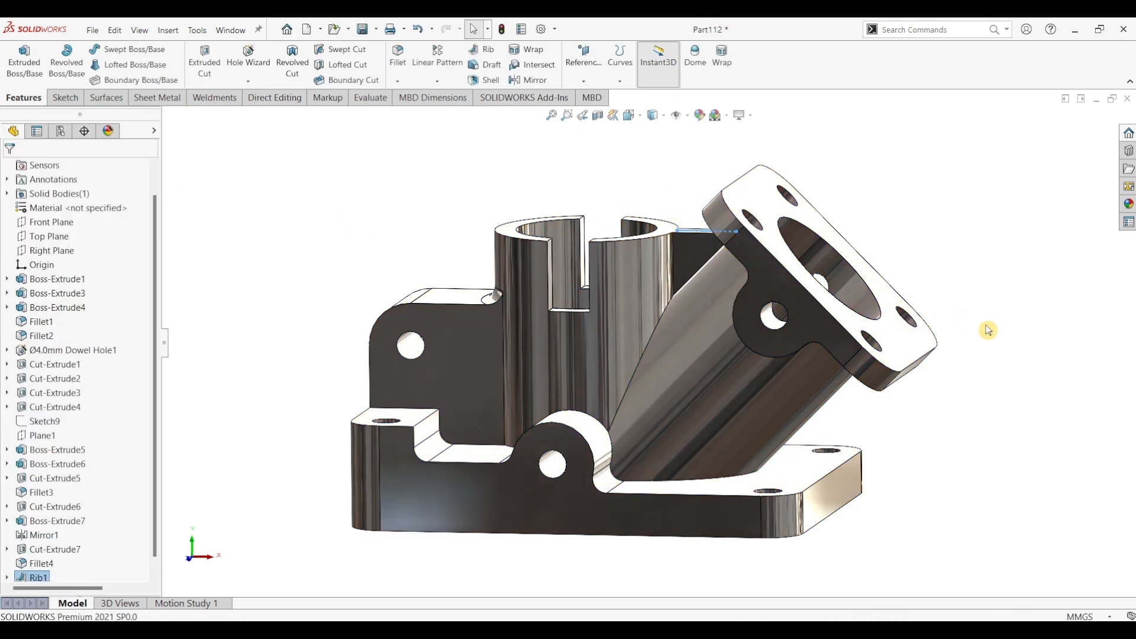
click(888, 432)
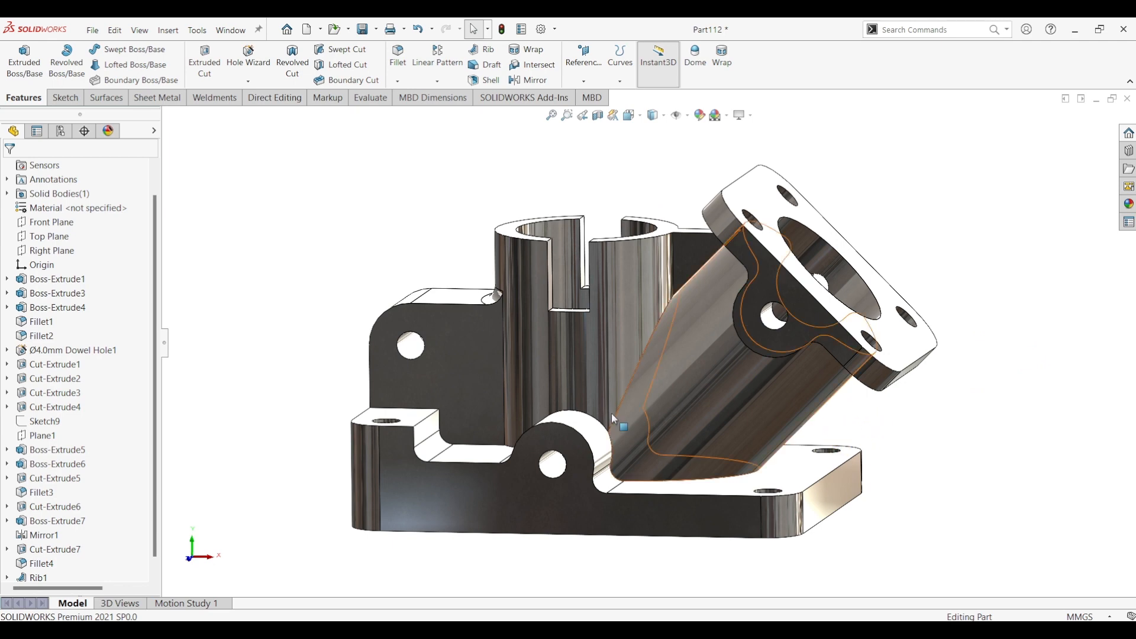
Sketch a slanted line on the Front Plane from the base plate's upper outer corner to where the inclined cylinder's lower edge meets the inclined plate.
click(56, 222)
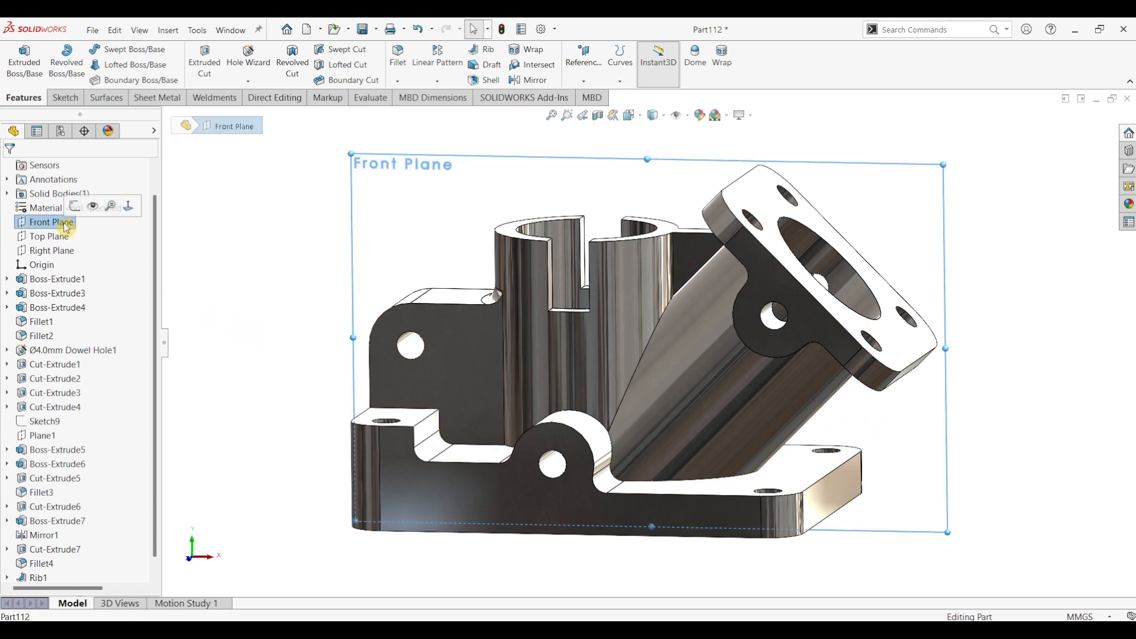
click(64, 97)
click(22, 82)
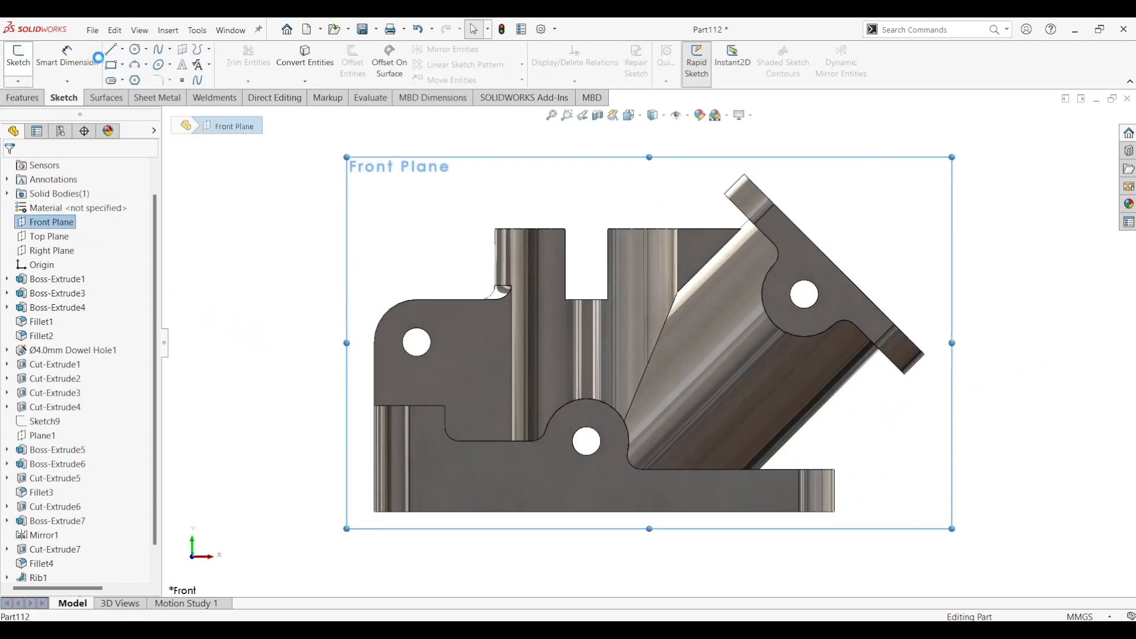
click(111, 48)
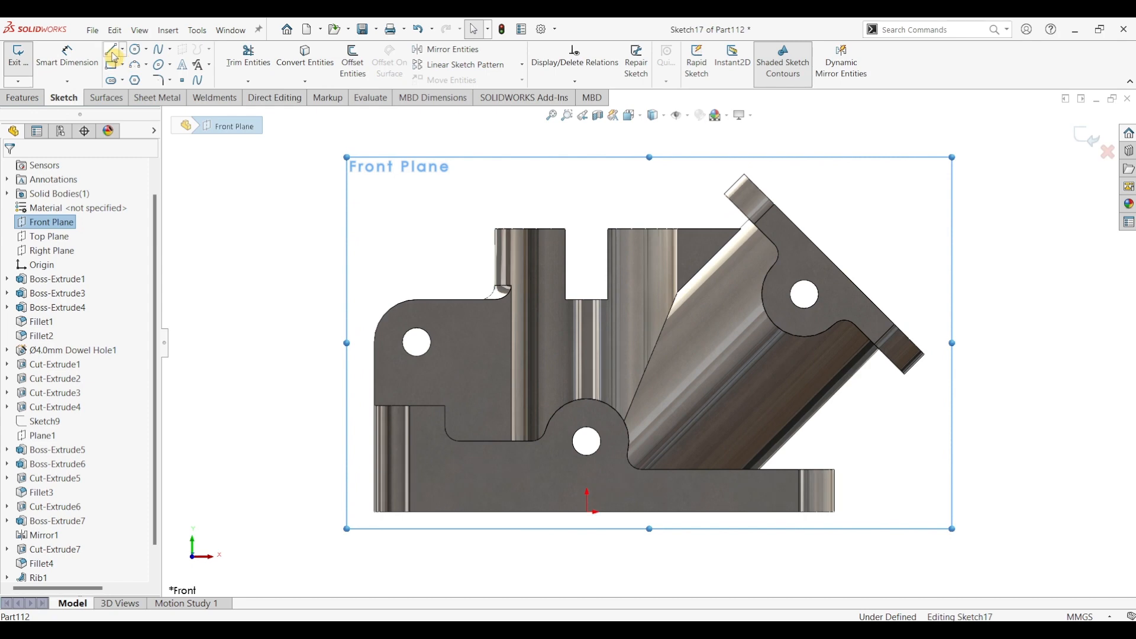
click(835, 470)
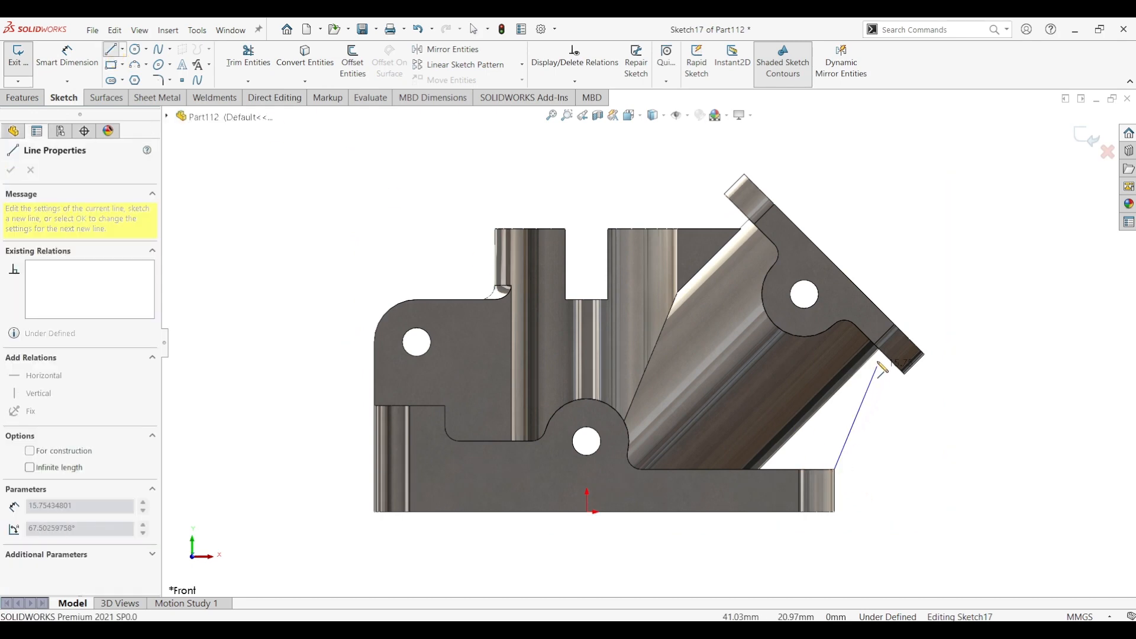
scroll(896, 362, down, 5)
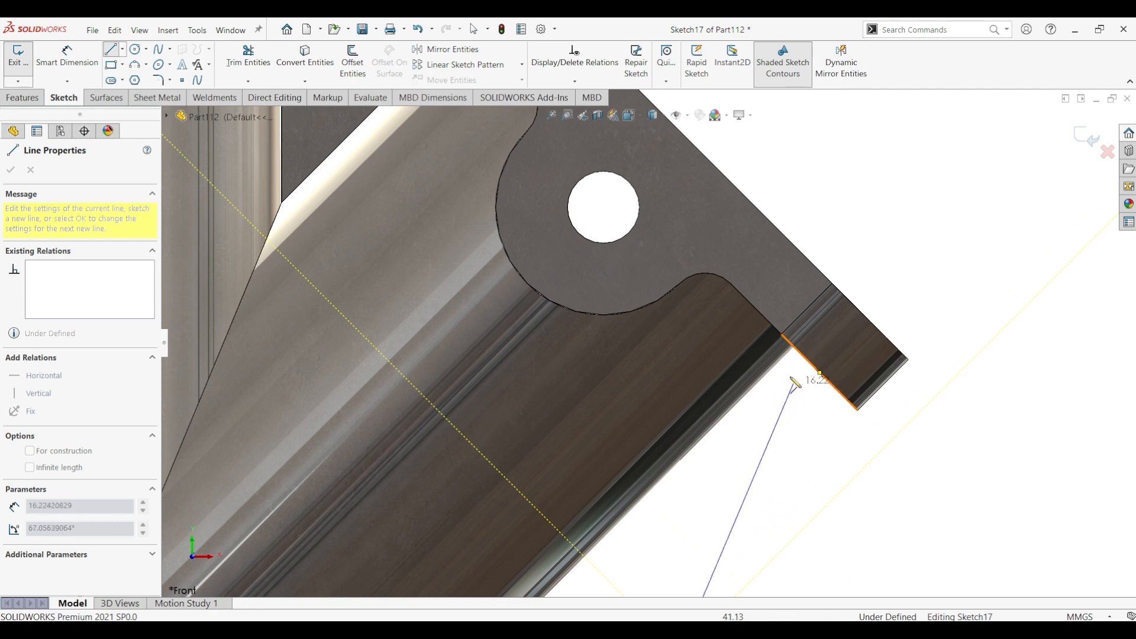
click(794, 348)
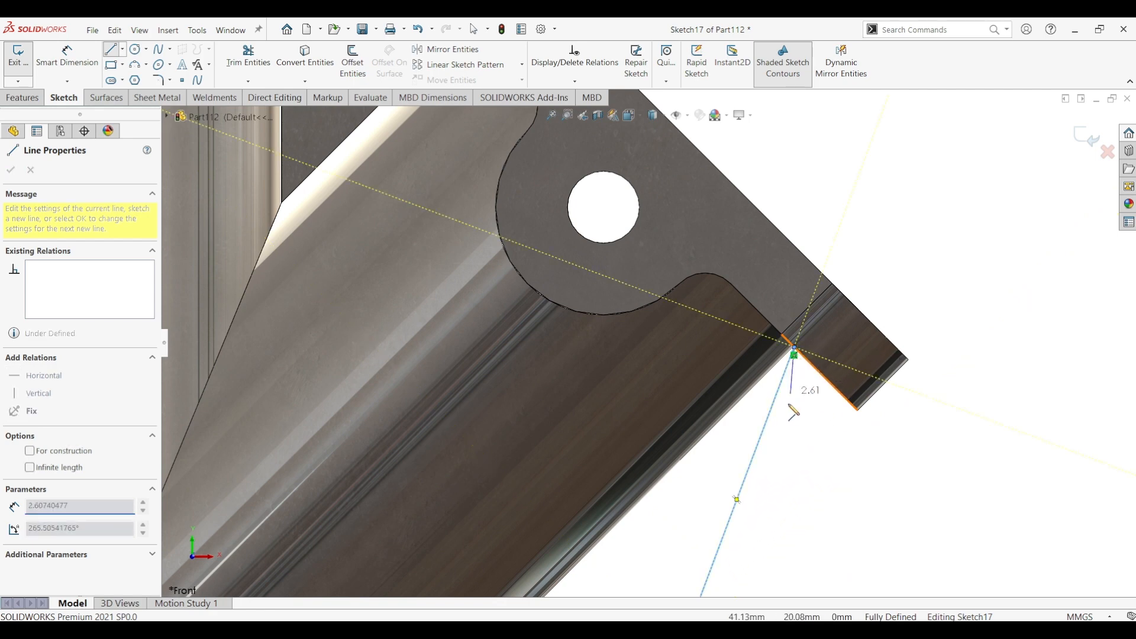
scroll(802, 390, up, 3)
key(Escape)
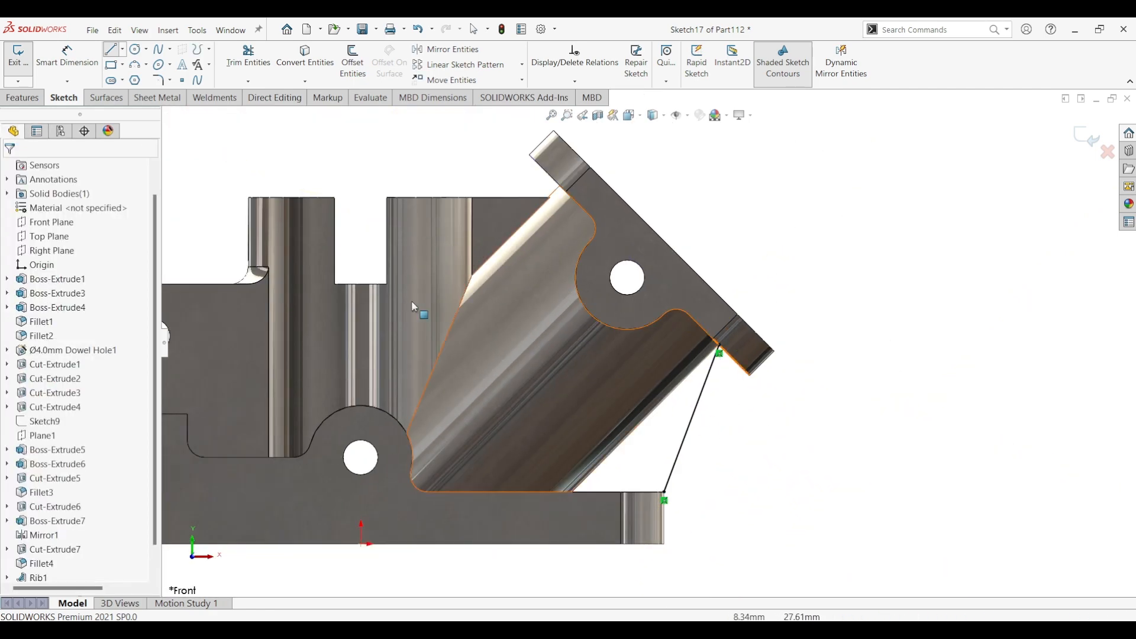
Create a 4 mm thick rib from the slanted line with the material side flipped towards the inclined cylinder, and show the part in isometric view.
click(28, 96)
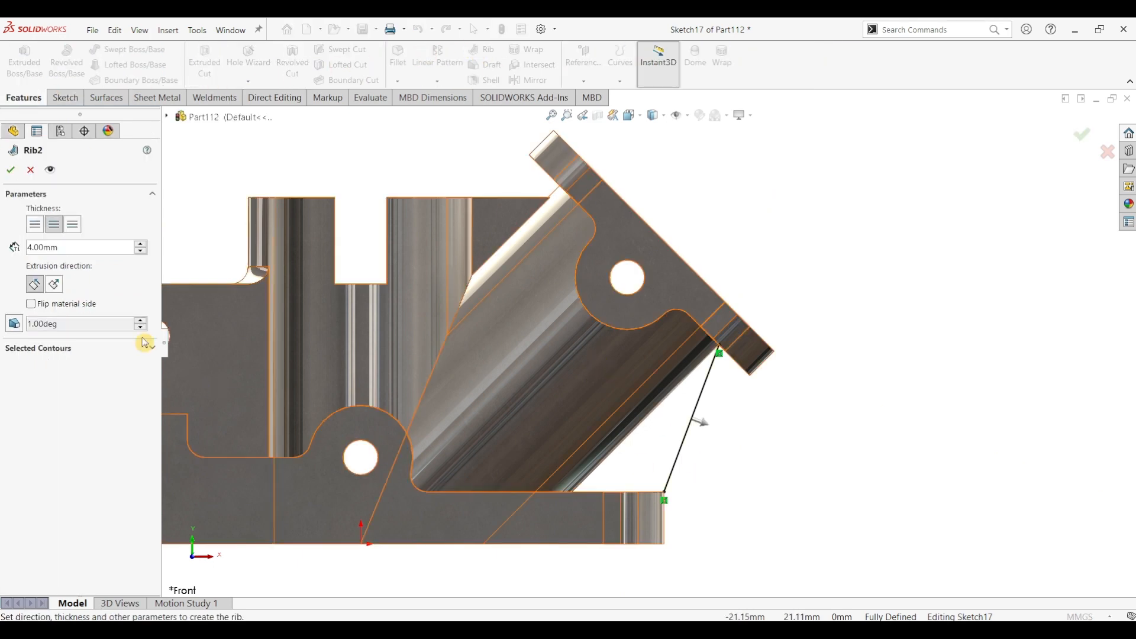
click(36, 305)
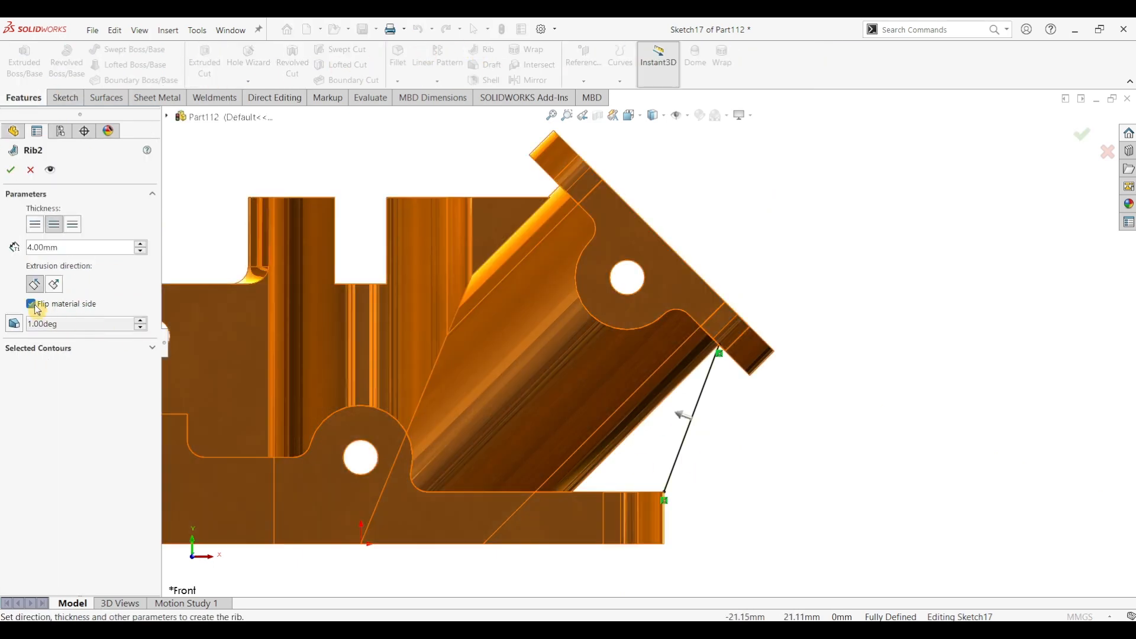
mouse_move(726, 456)
middle_down()
mouse_move(787, 451)
mouse_move(748, 457)
middle_up()
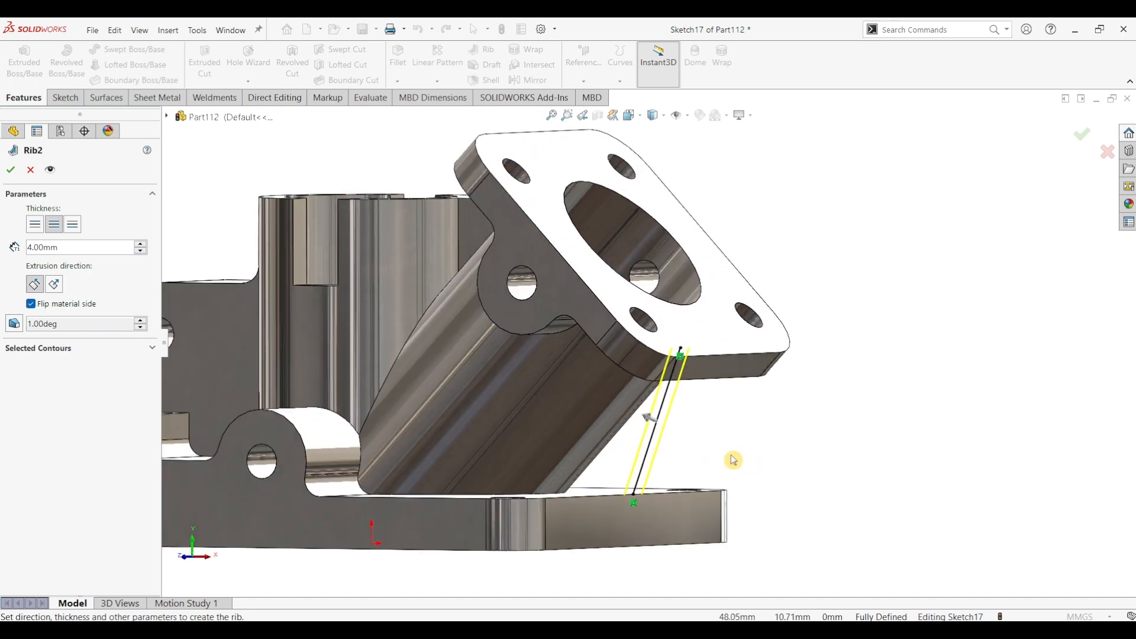
click(10, 174)
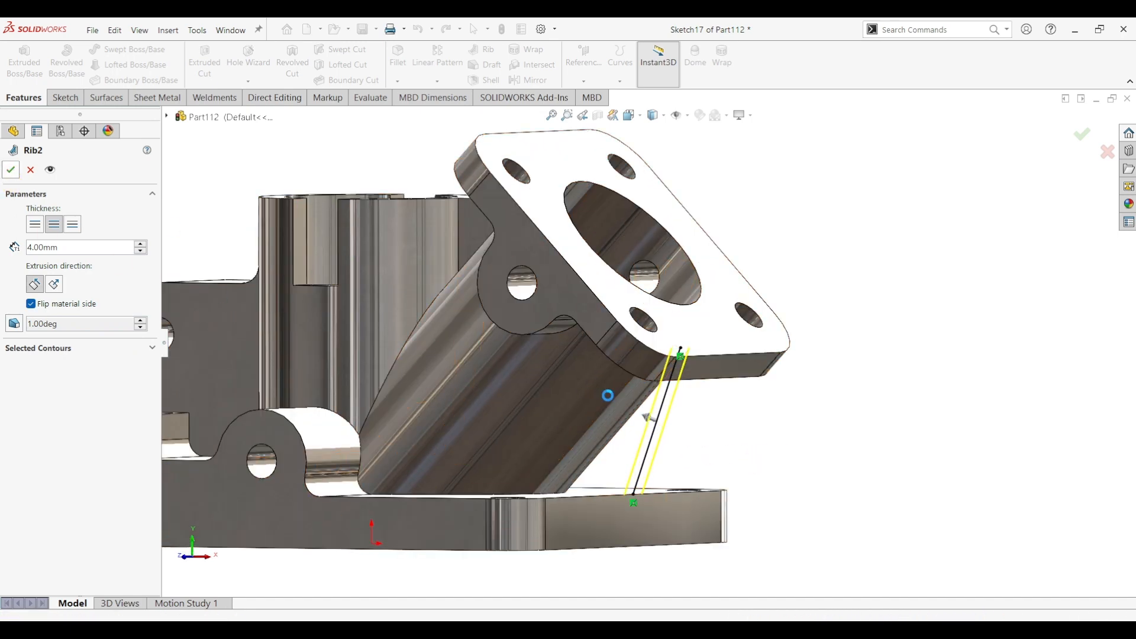
middle_drag(927, 456, 973, 462)
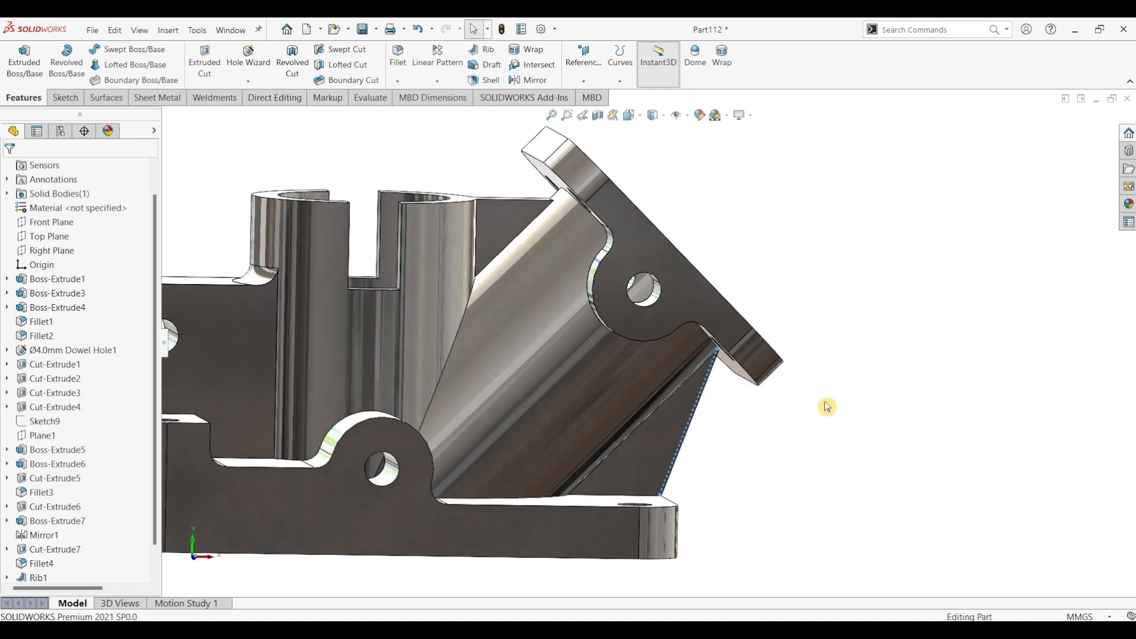
middle_drag(801, 464, 778, 493)
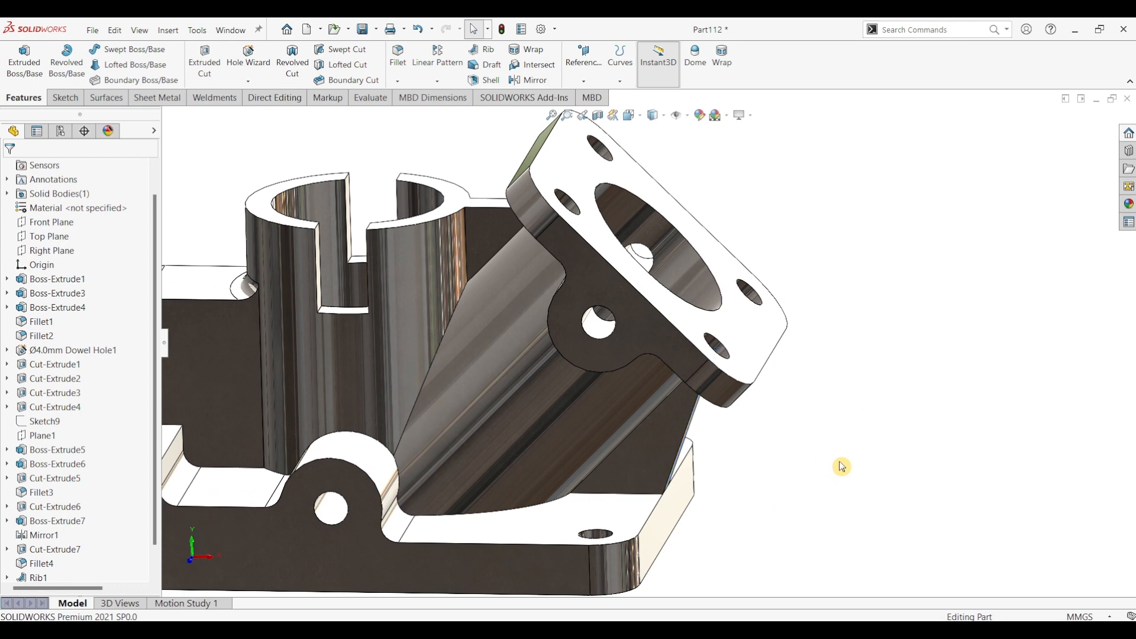
key(ctrl+7)
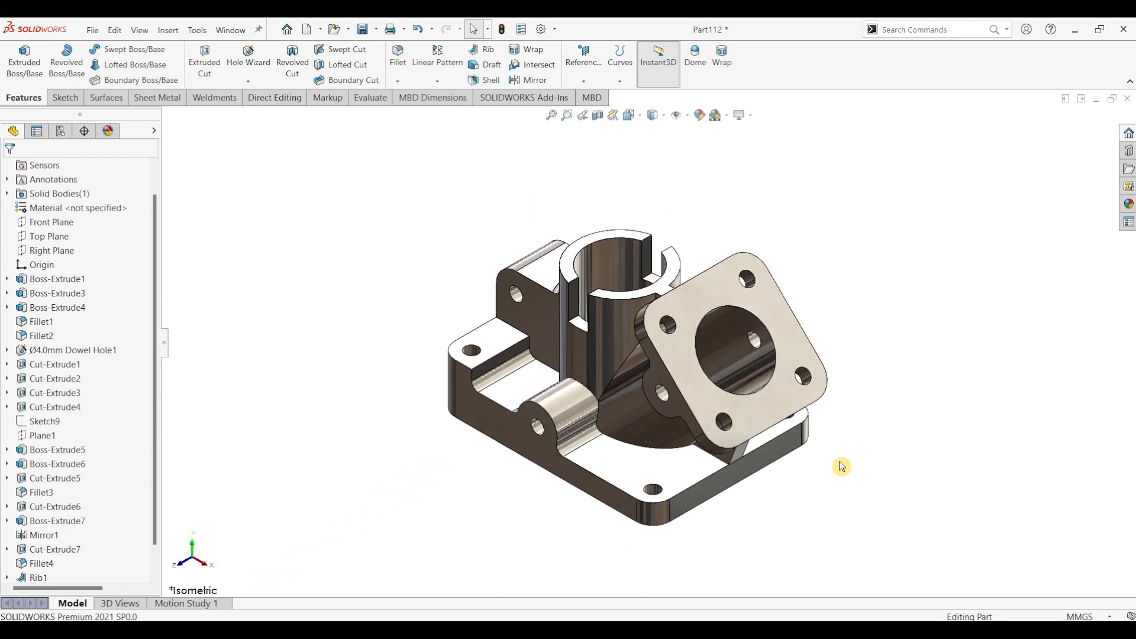